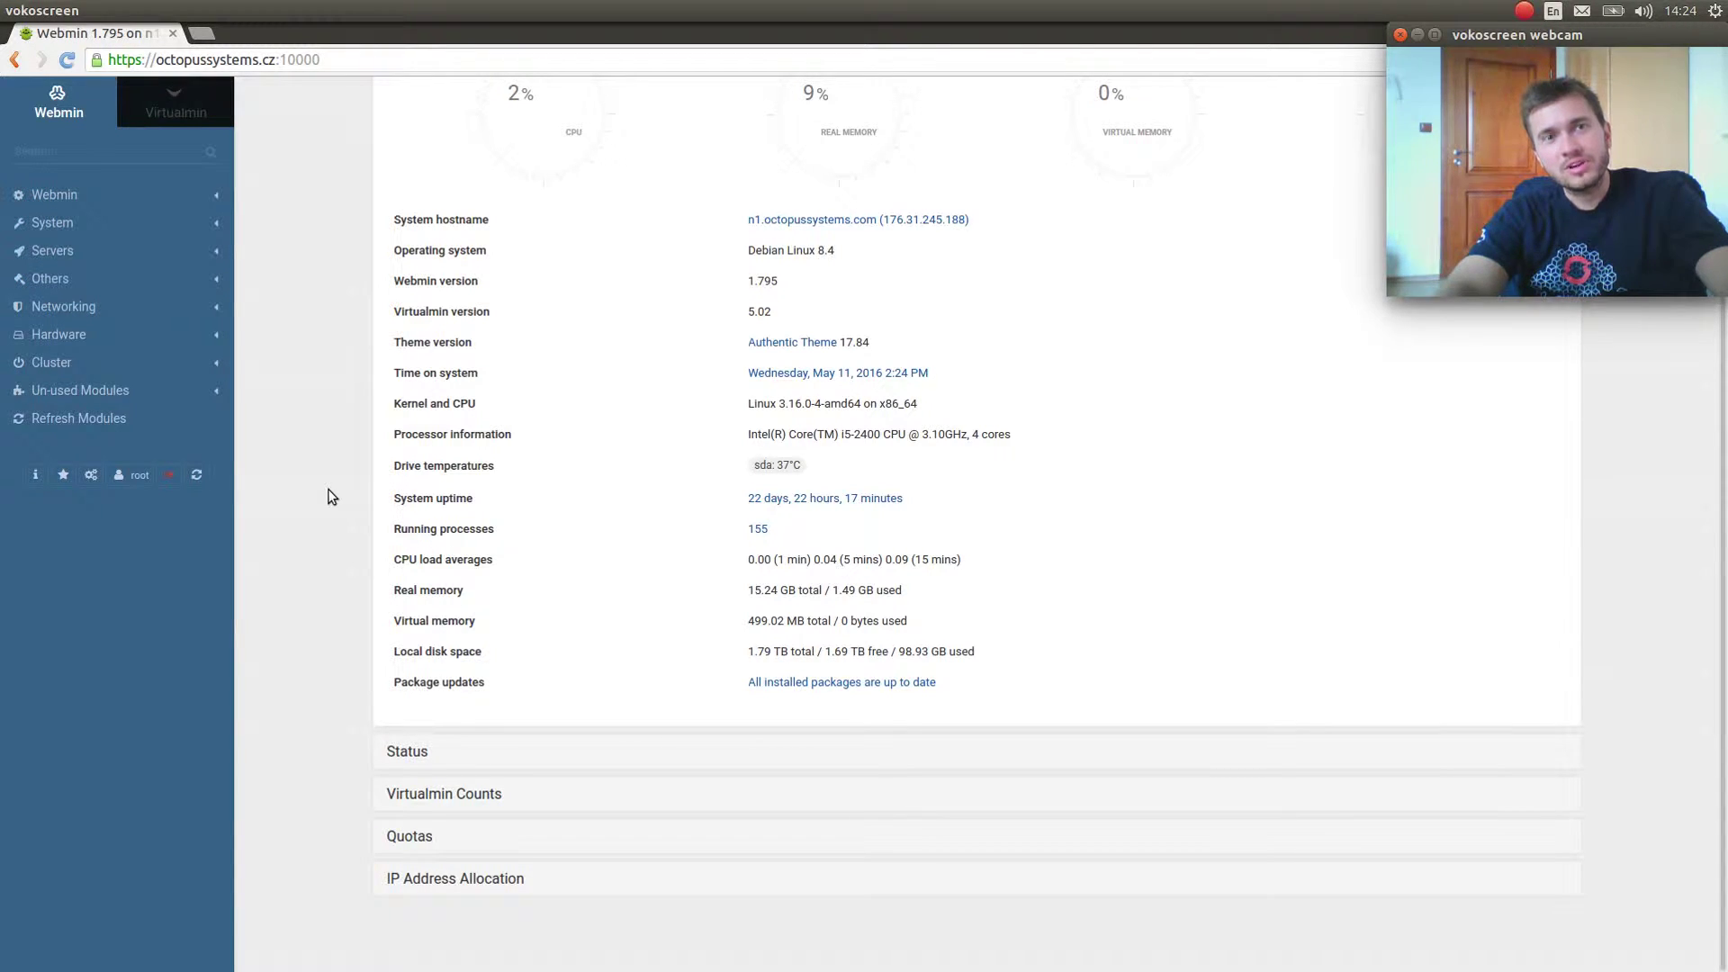
# Switch from the Webmin modules view to the Virtualmin System Information dashboard.
pyautogui.scroll(2, 444, 462)
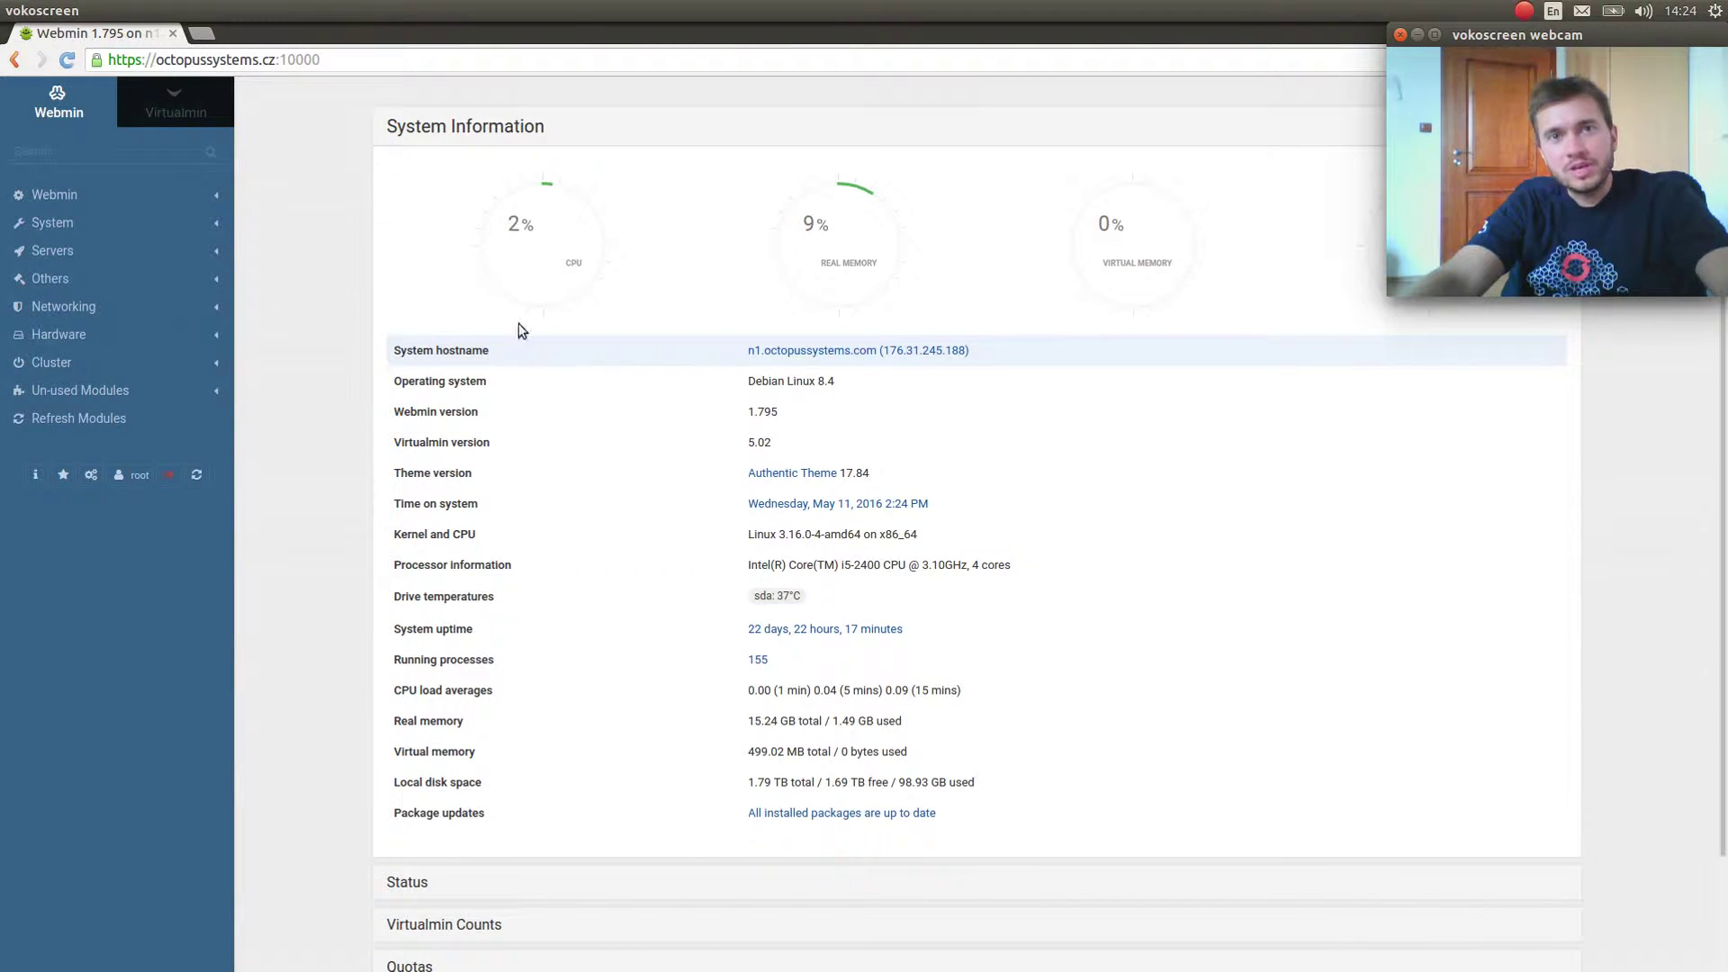
pyautogui.click(191, 120)
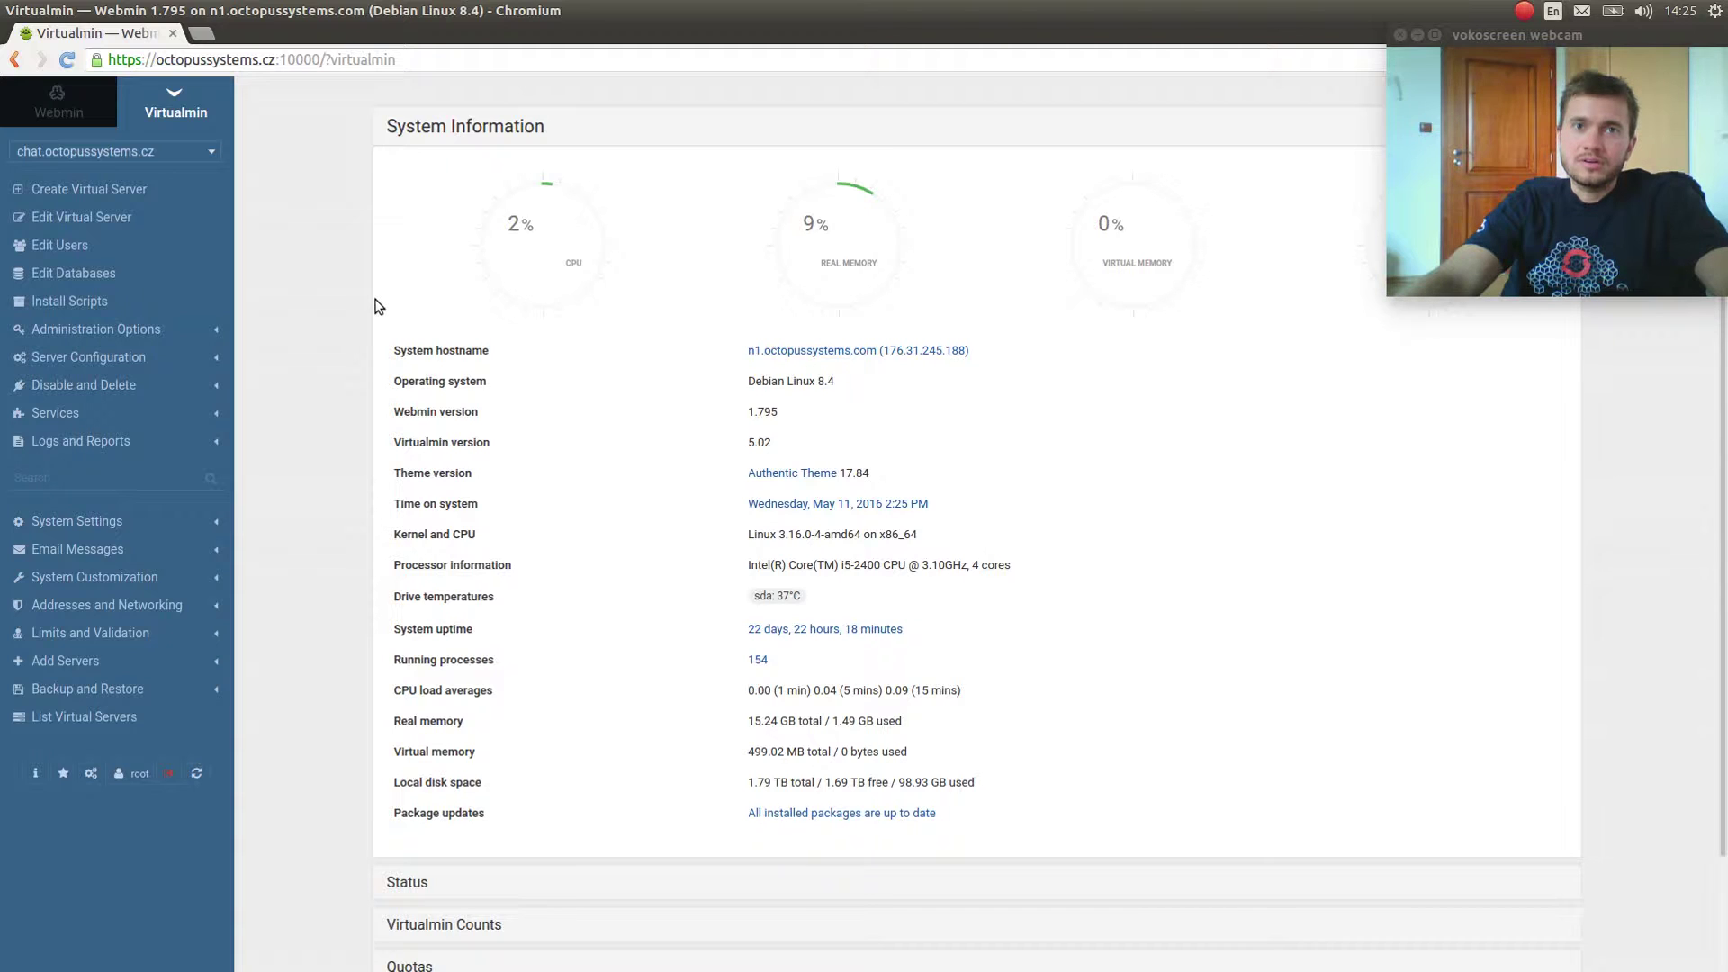
pyautogui.click(86, 97)
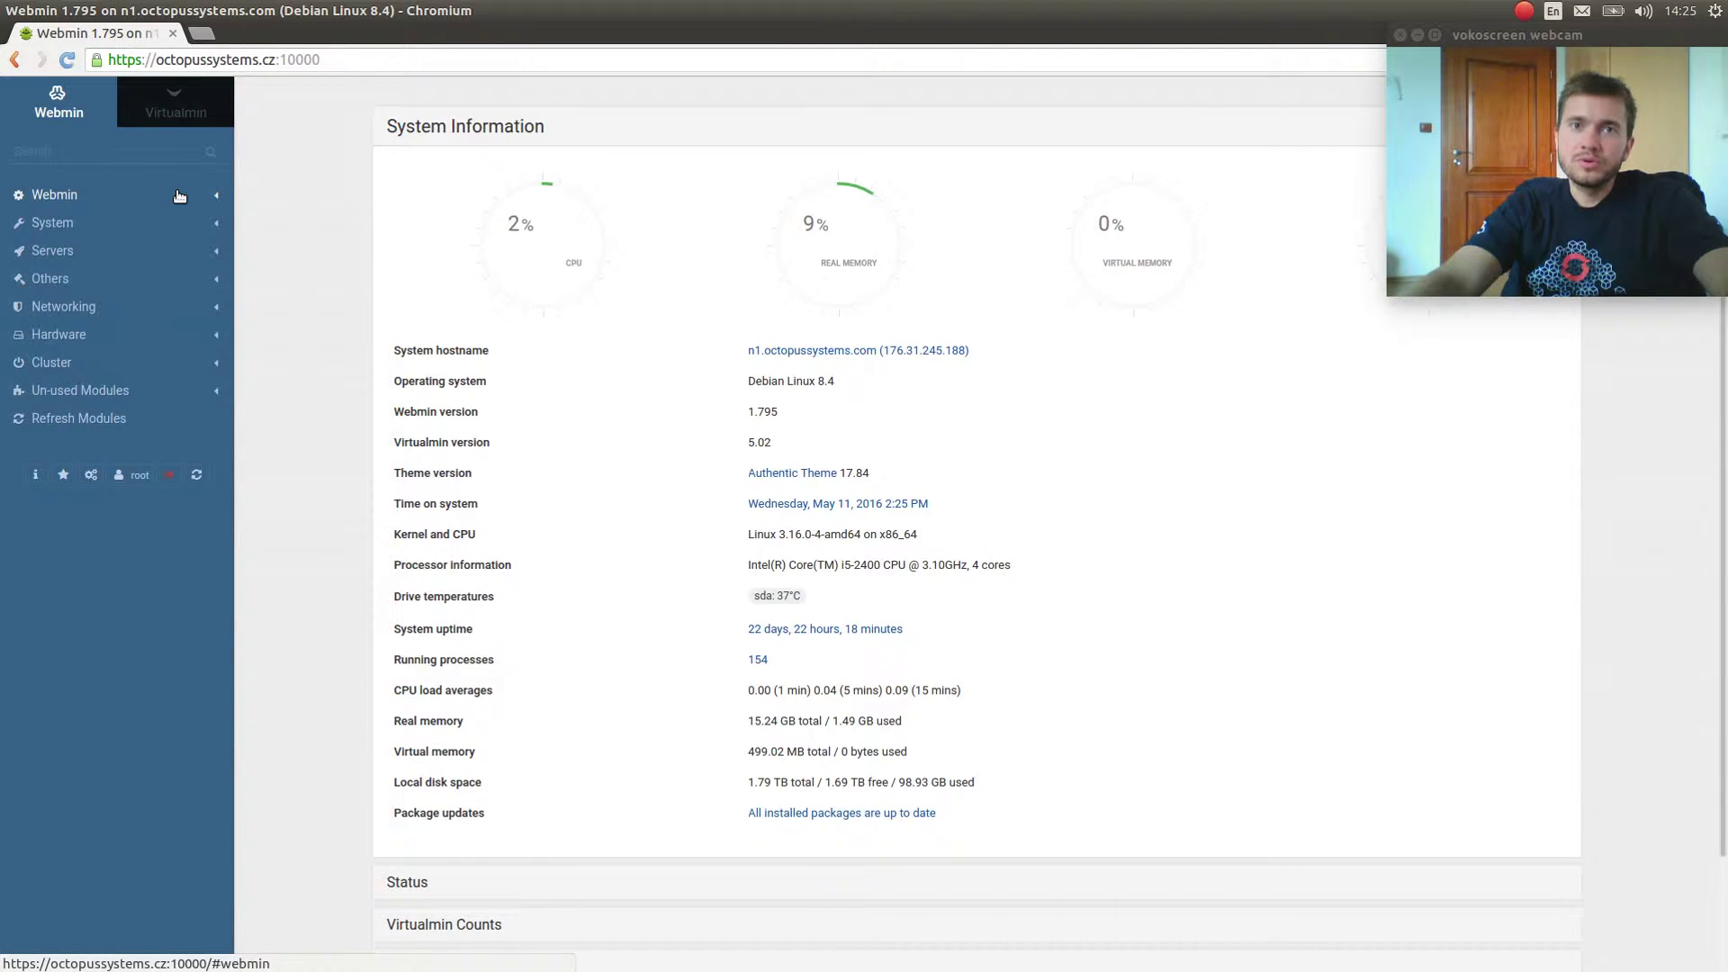
pyautogui.click(180, 111)
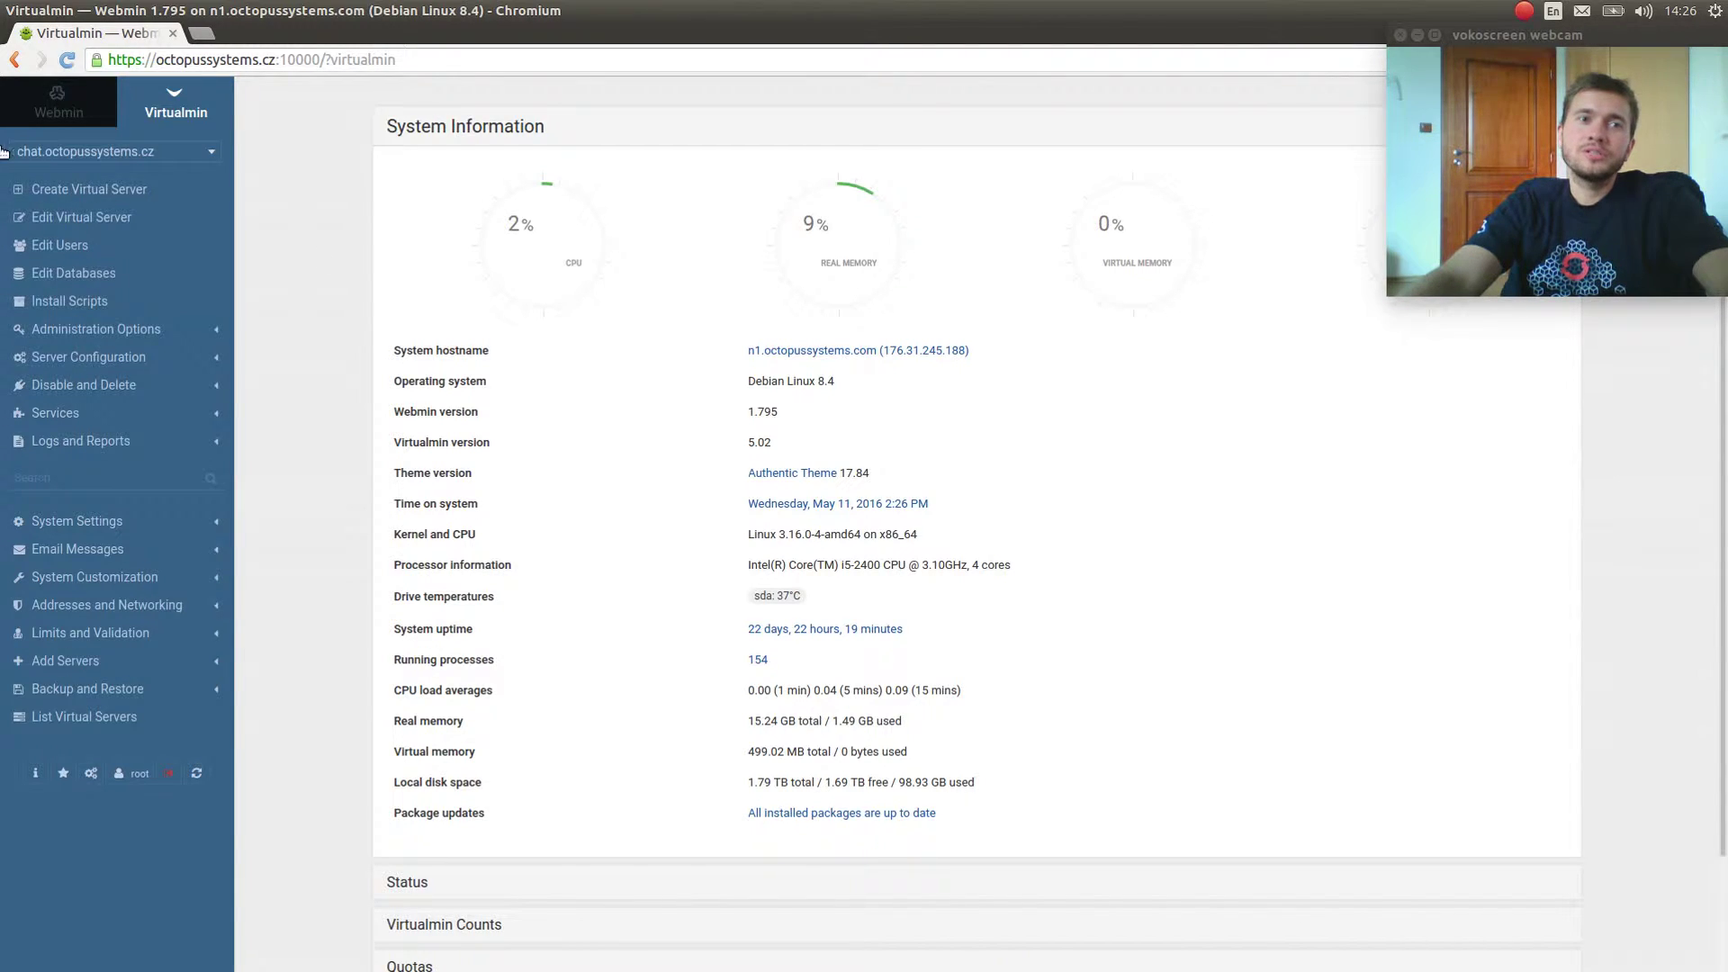
# Fill in a new virtual server with domain whatever.octoupussystems.cz and an administration password.
pyautogui.click(15, 191)
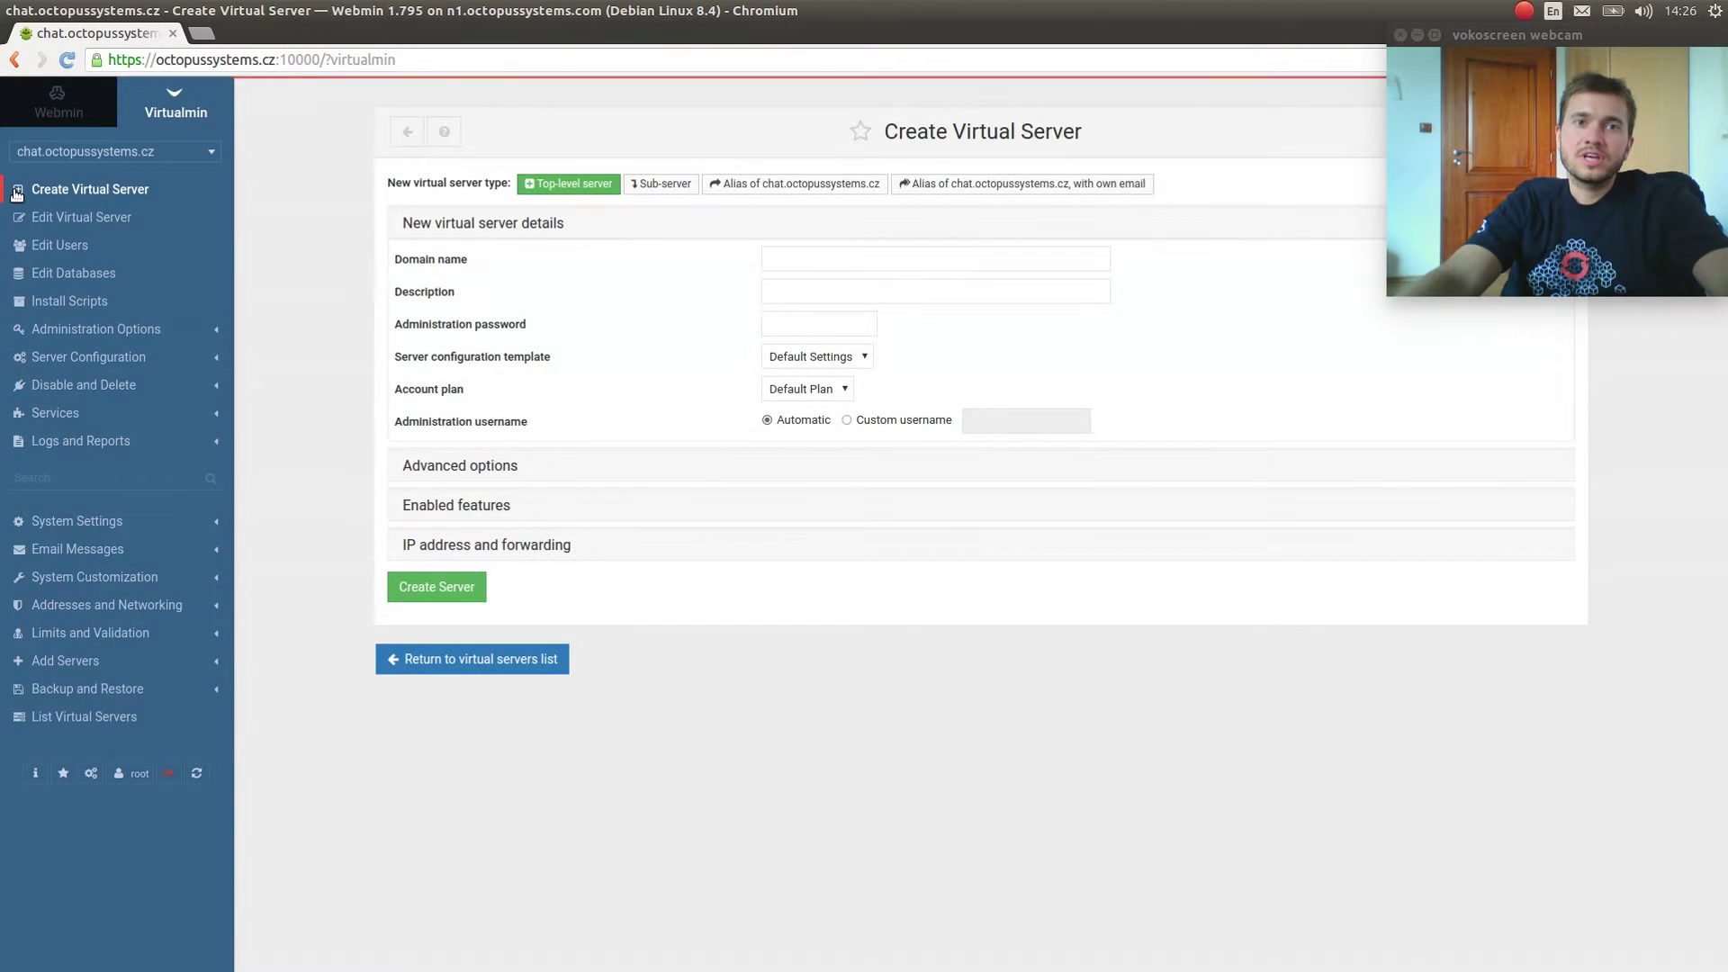
pyautogui.click(804, 265)
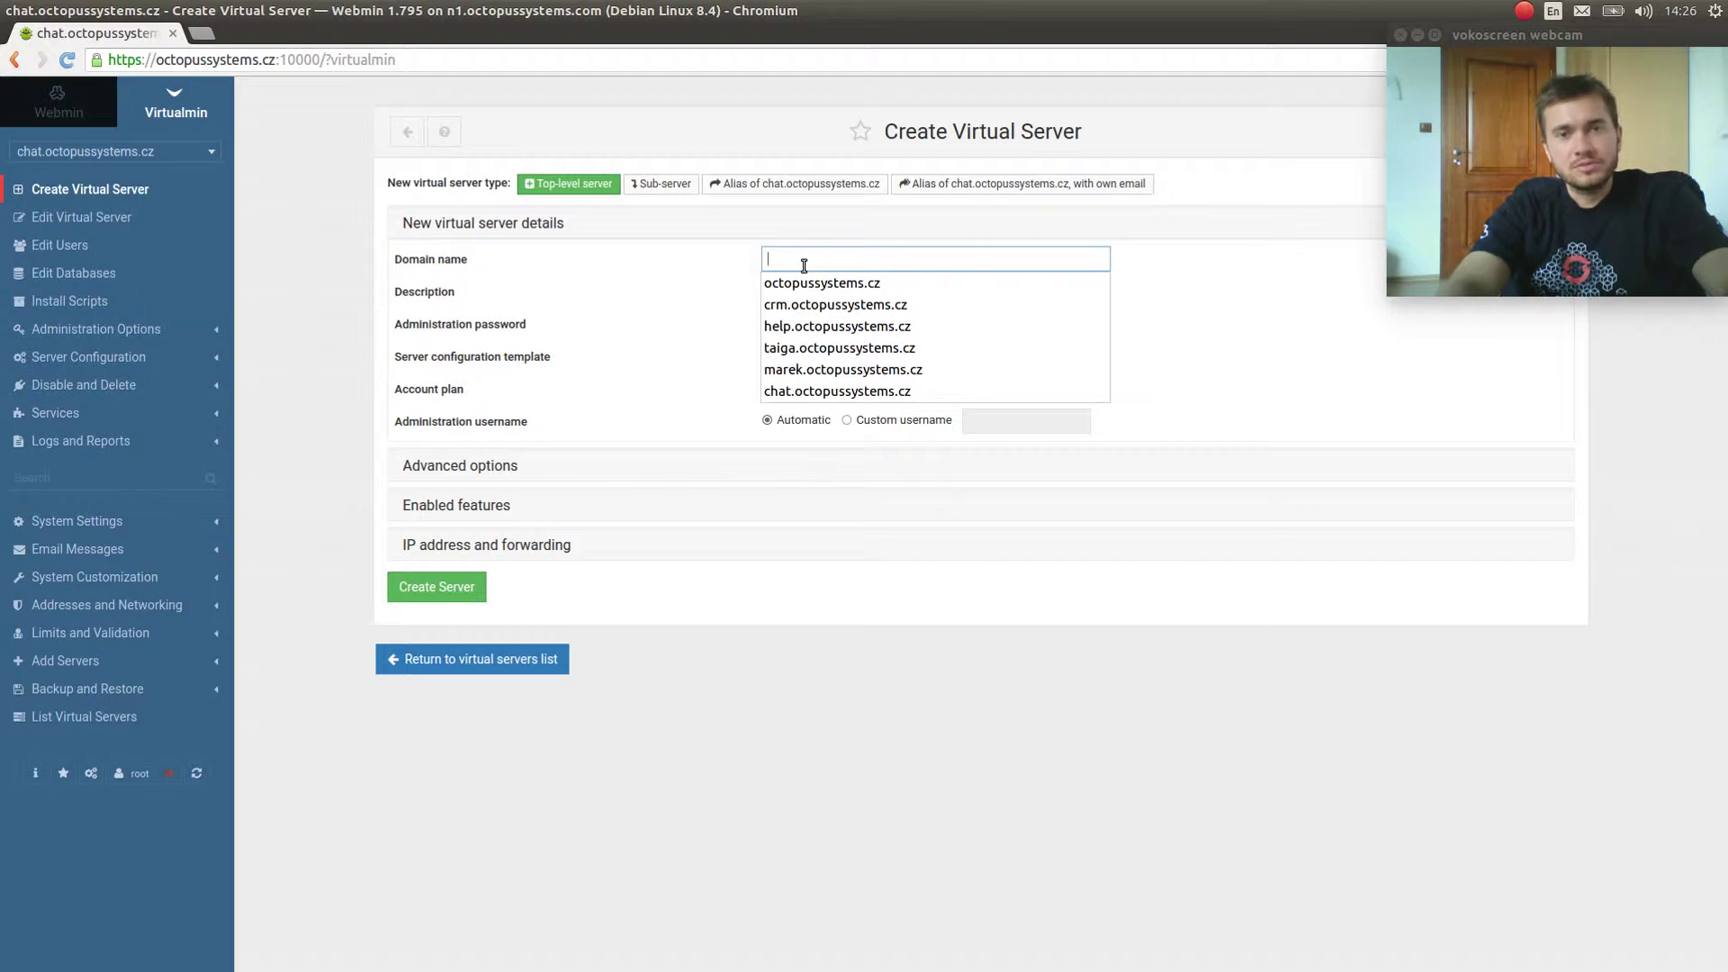
pyautogui.write('whatever.')
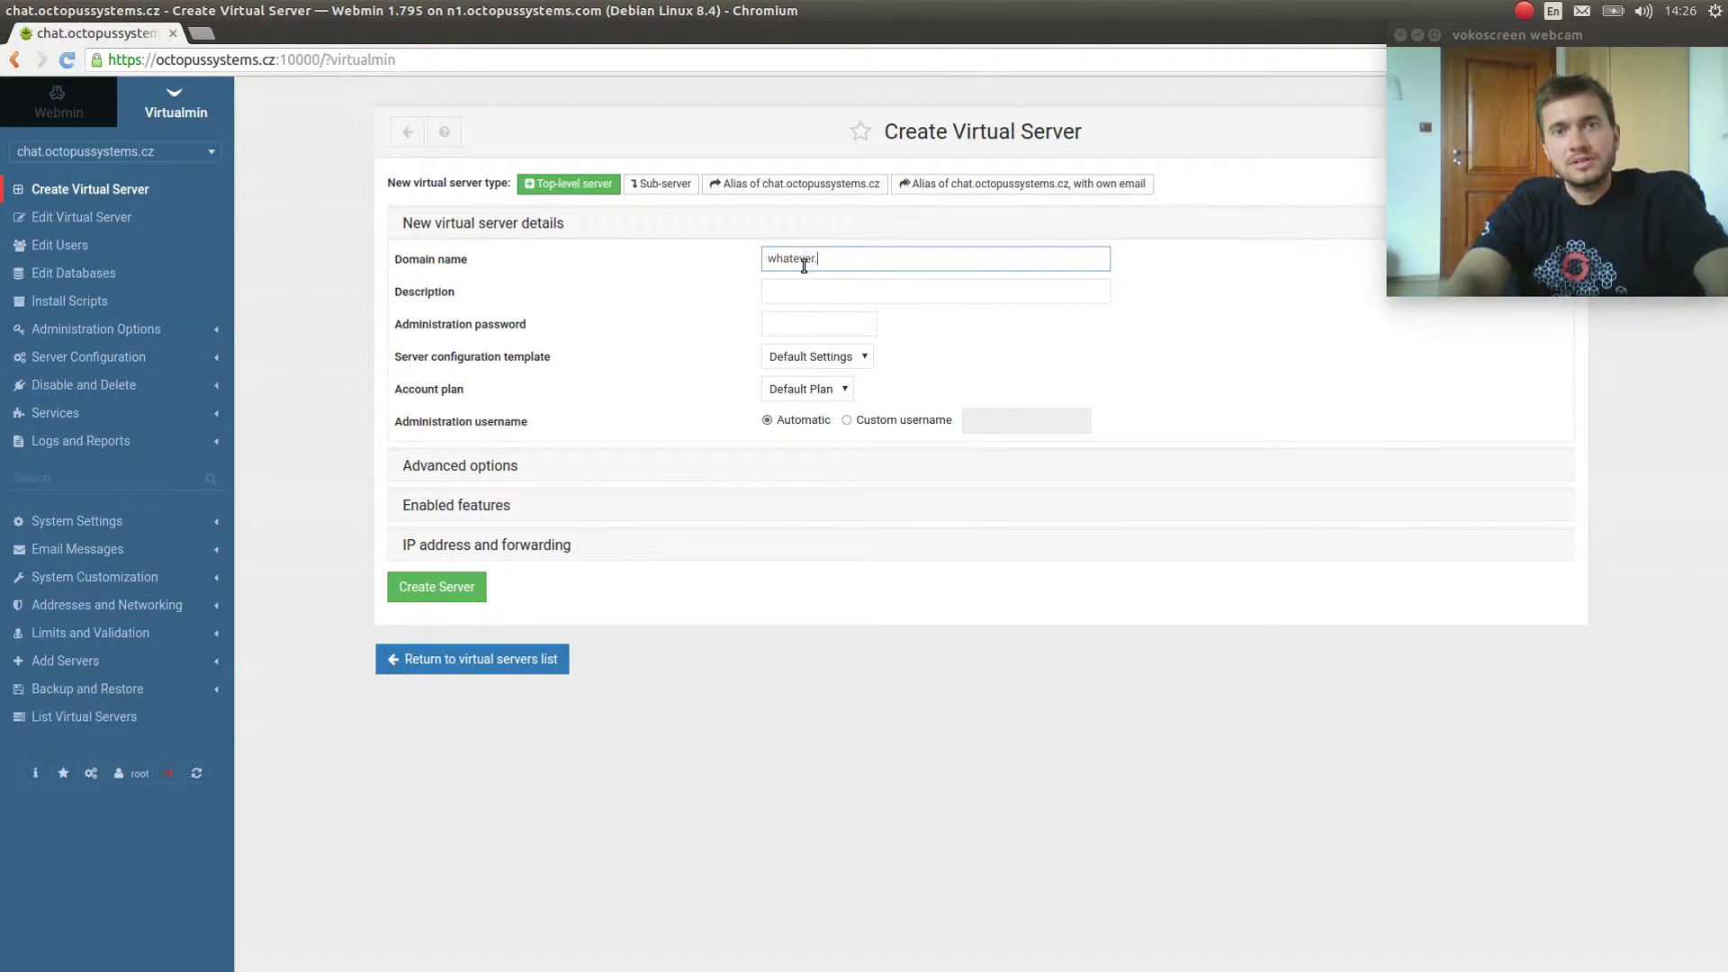
pyautogui.write('octou')
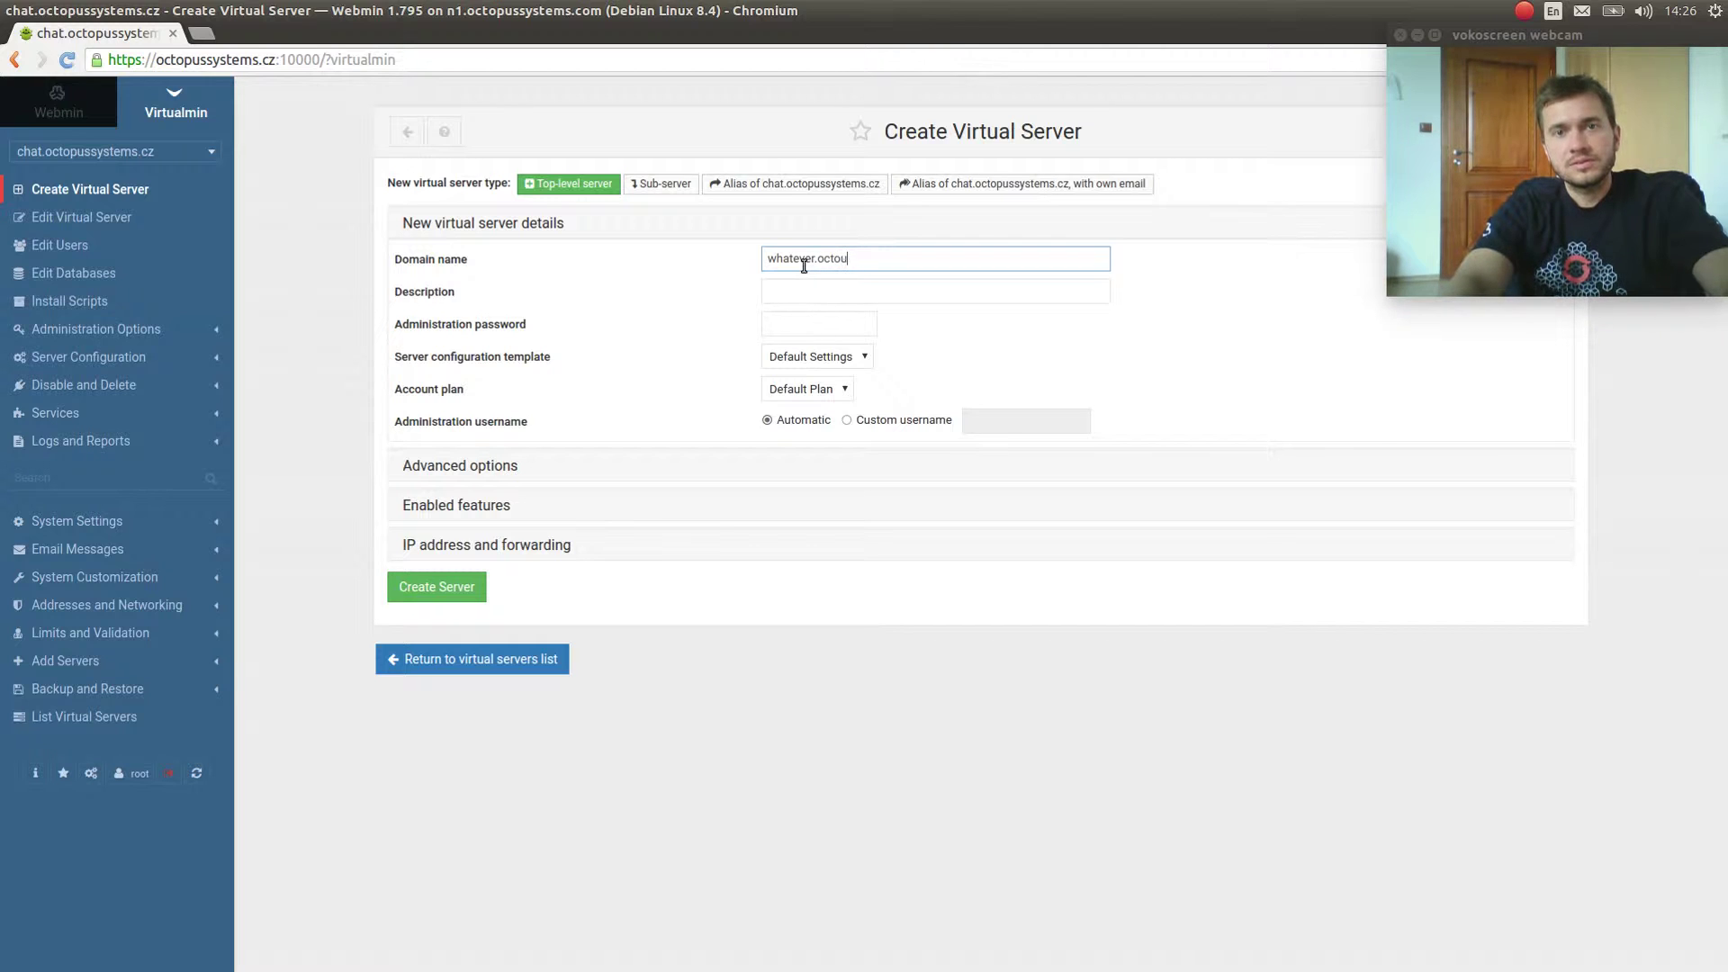
pyautogui.write('pussystems.cz')
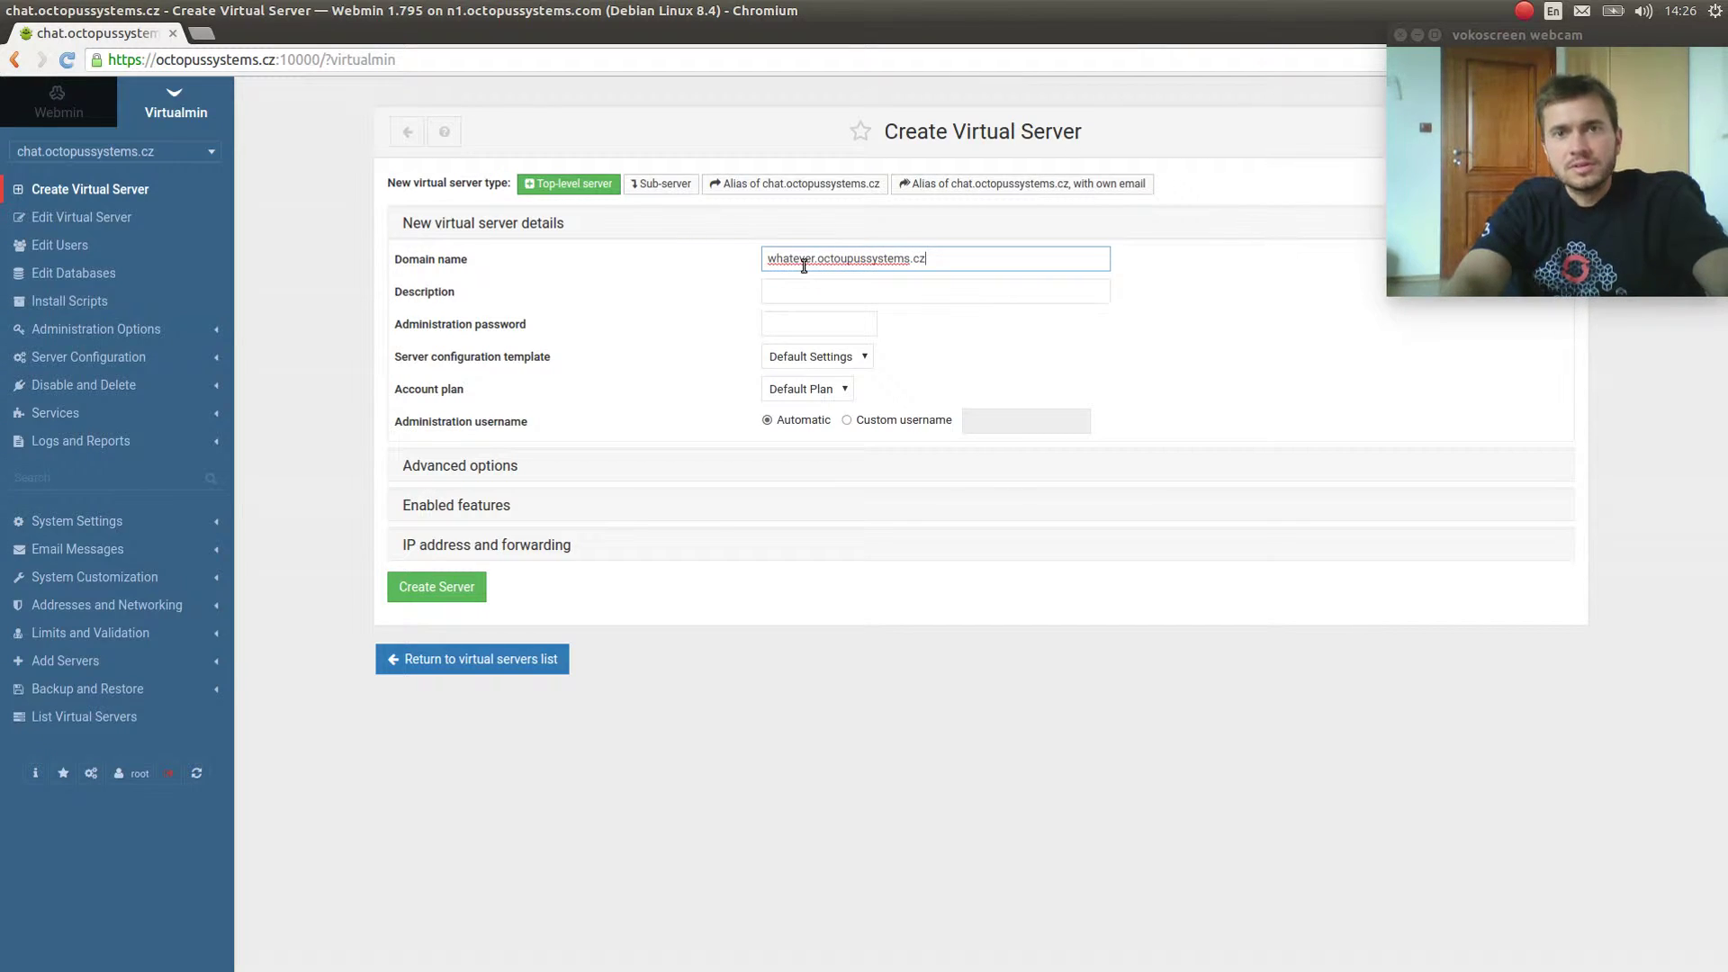
pyautogui.hotkey('ctrl', 'a')
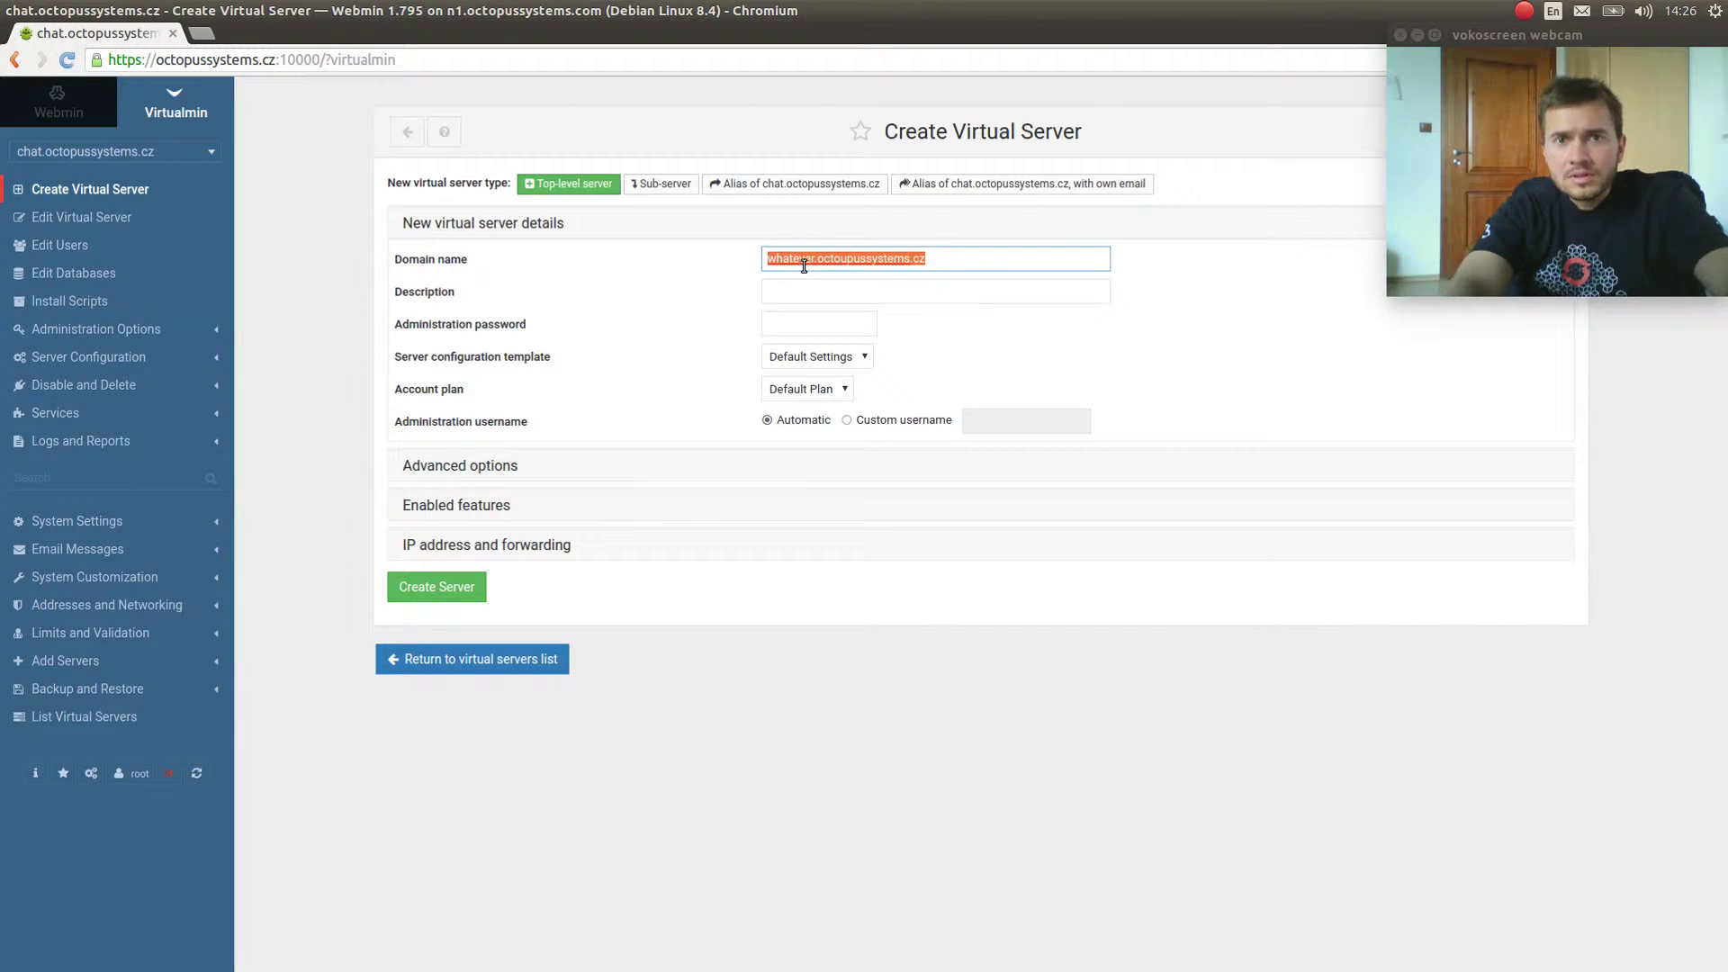
pyautogui.press('Tab')
pyautogui.press('Tab')
pyautogui.write('•••••••••')
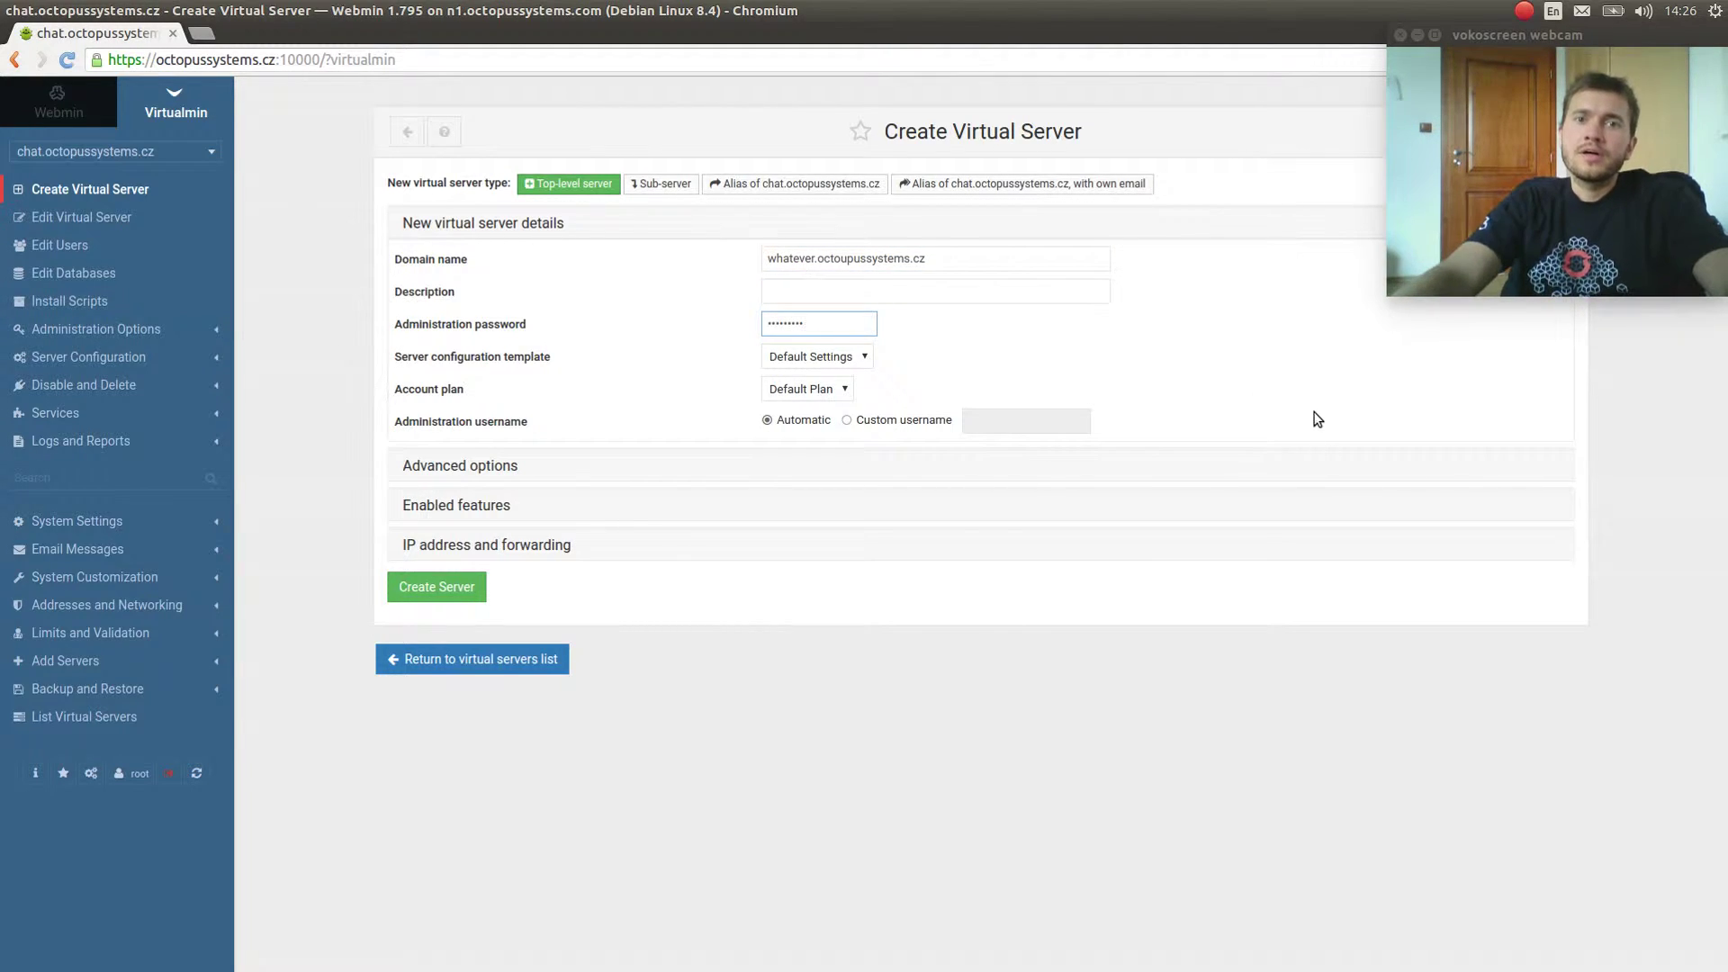
pyautogui.click(1317, 419)
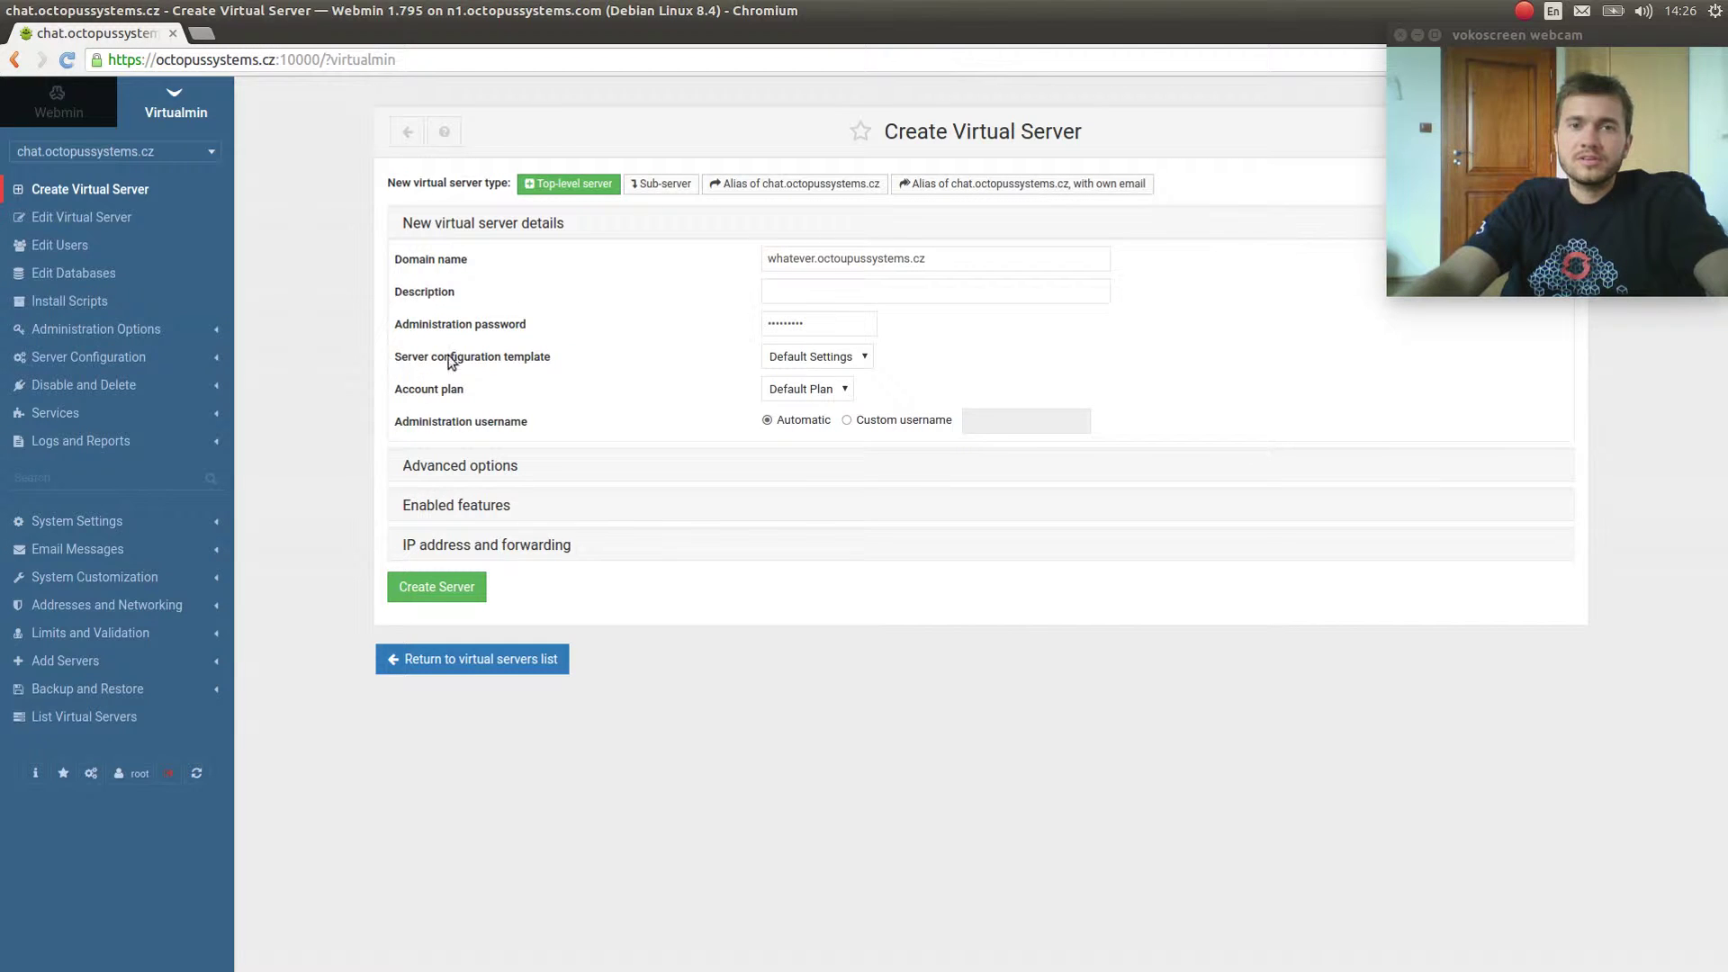
# Submit the server and review the MySQL login and database lines in the setup log.
pyautogui.click(441, 590)
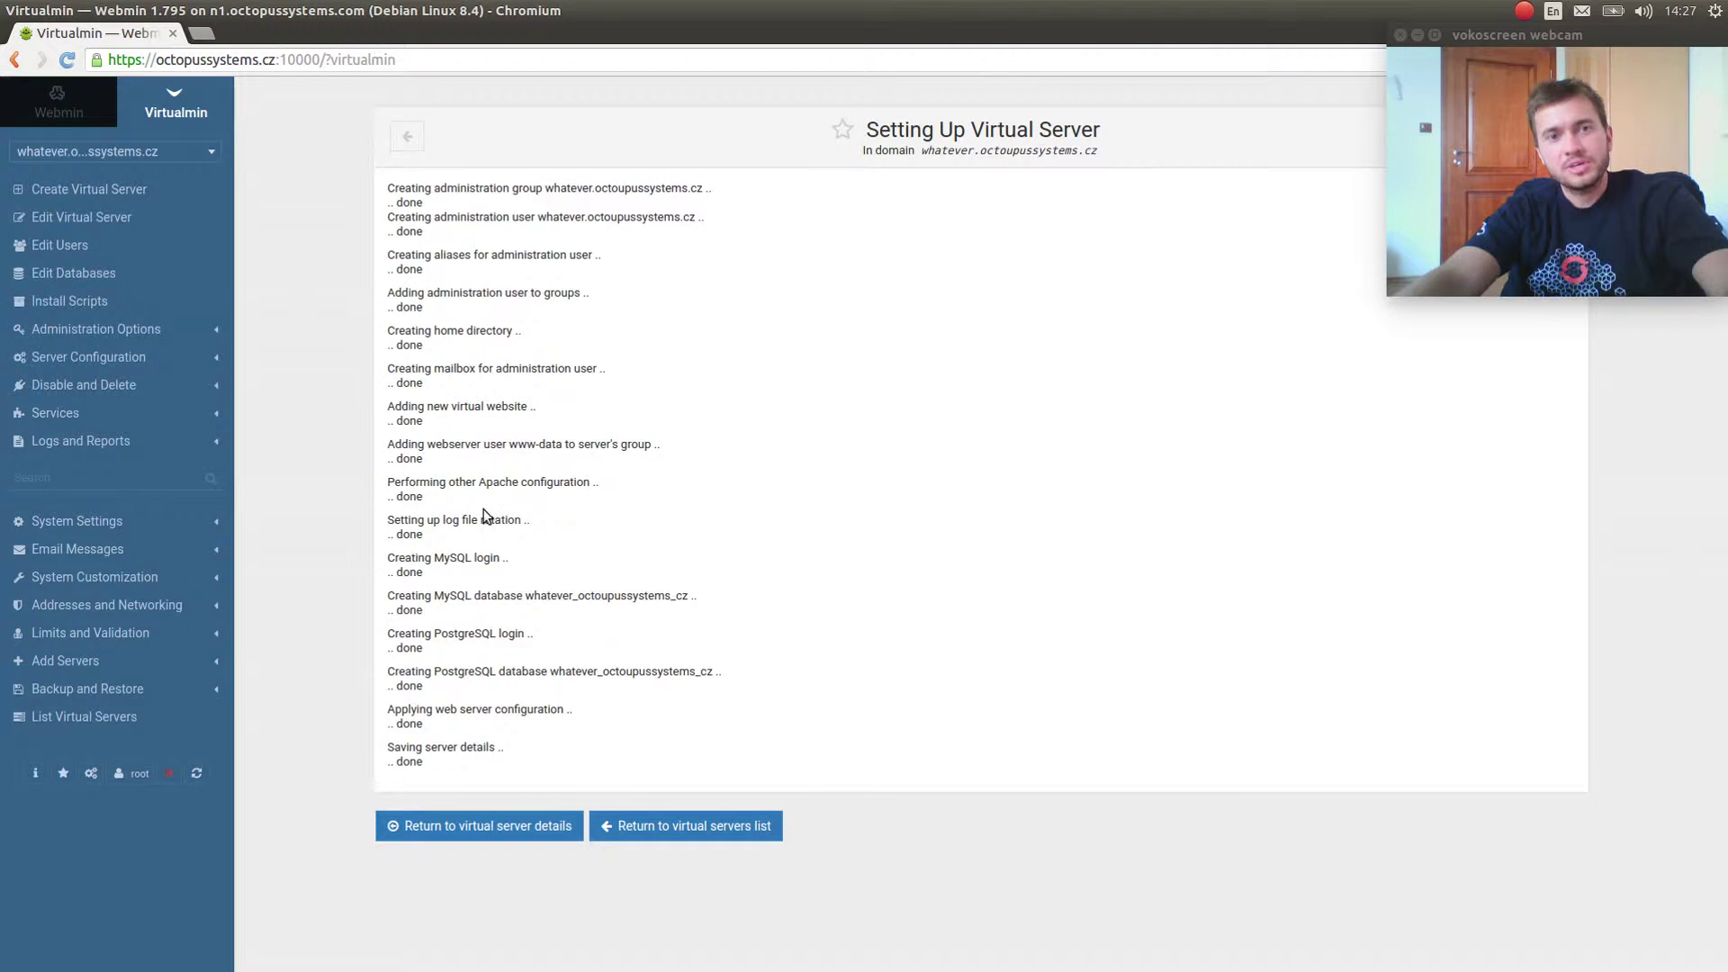
pyautogui.doubleClick(457, 558)
pyautogui.click(555, 618)
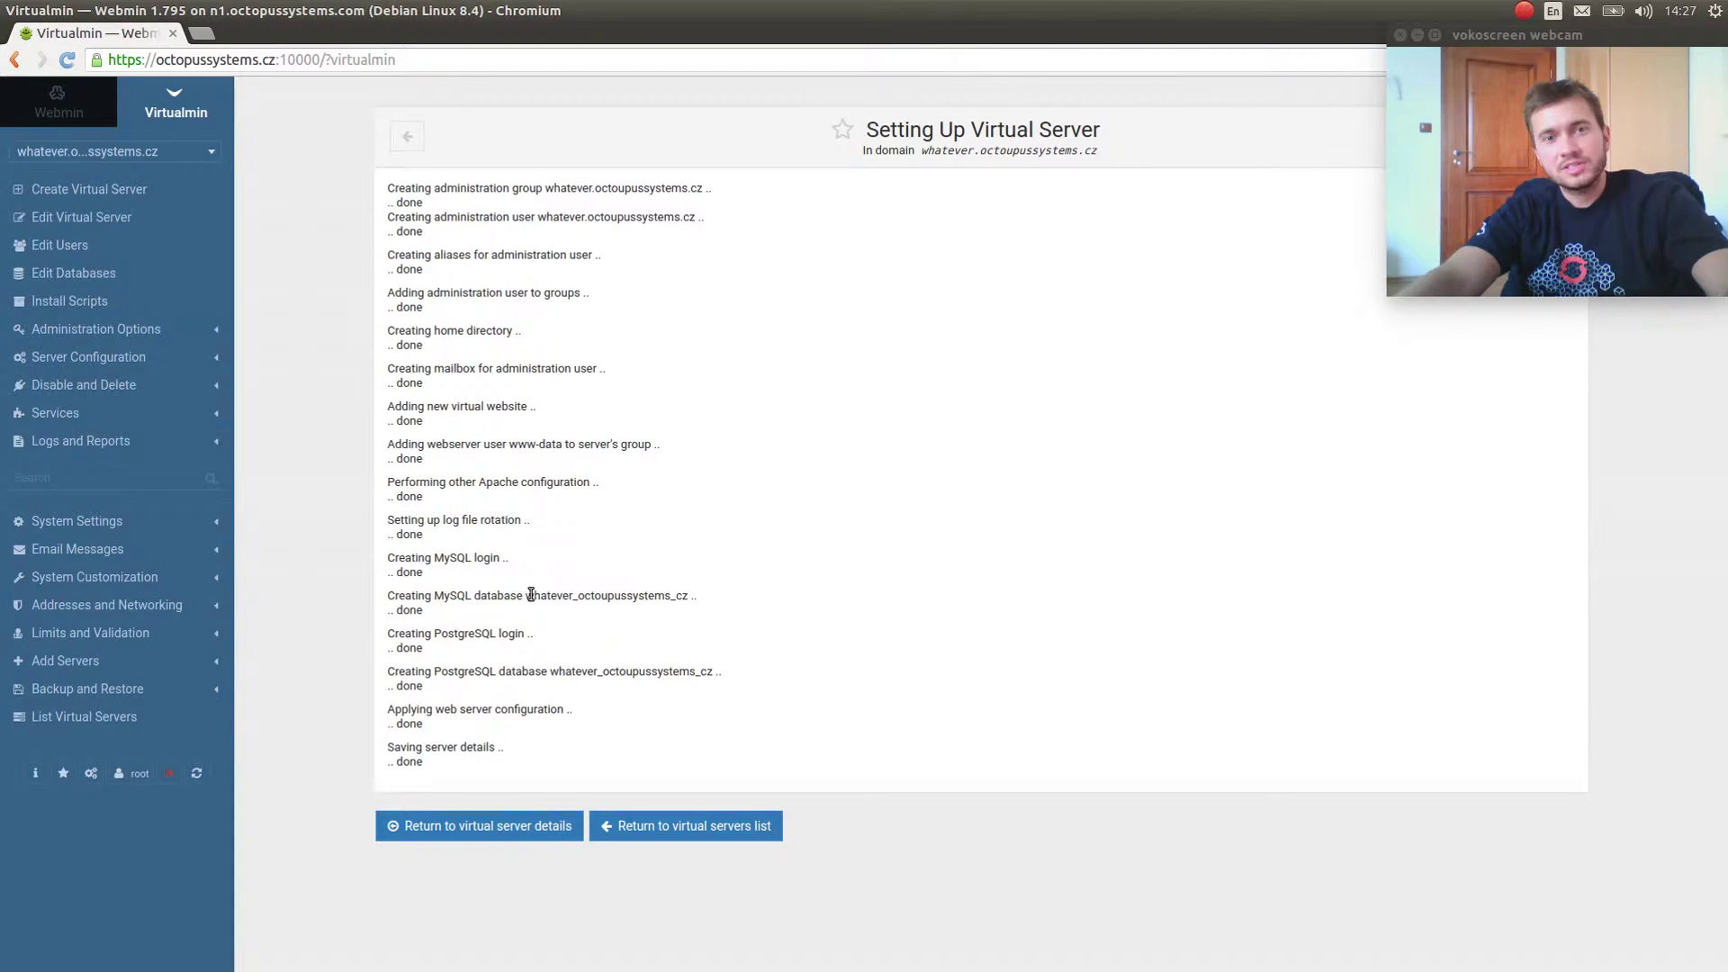
pyautogui.moveTo(531, 596); pyautogui.dragTo(779, 563)
pyautogui.click(710, 598)
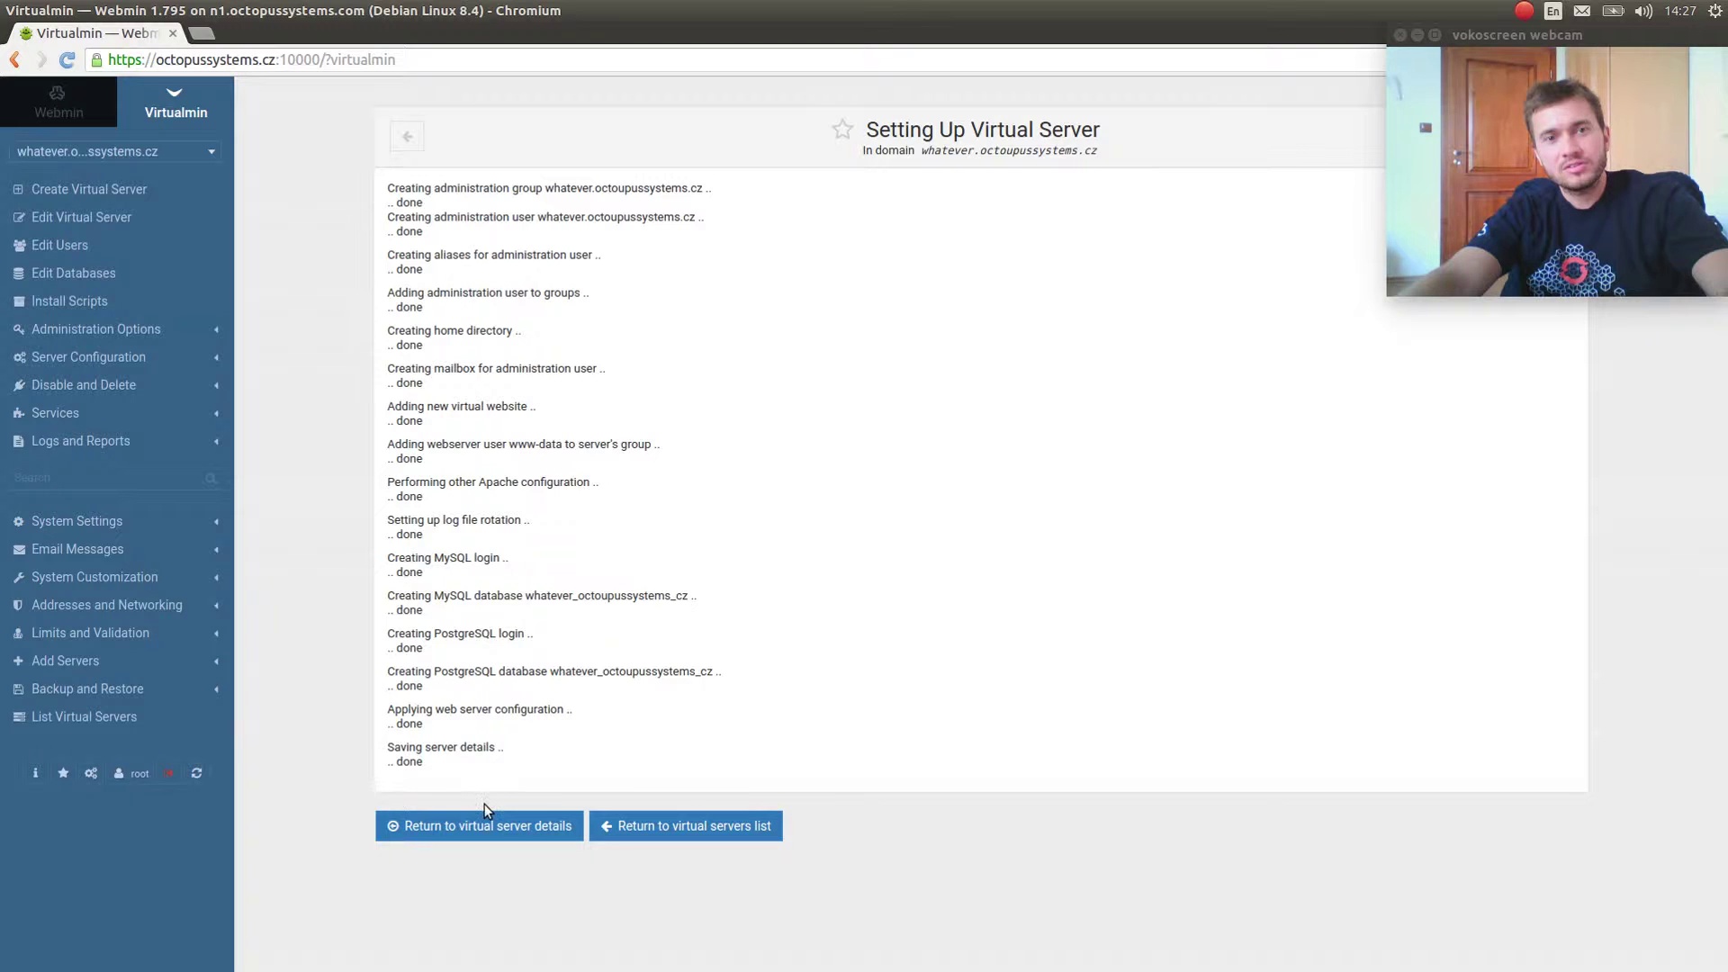
# Open Edit Virtual Server for whatever.octoupussystems.cz and briefly expand its Configurable settings.
pyautogui.click(108, 216)
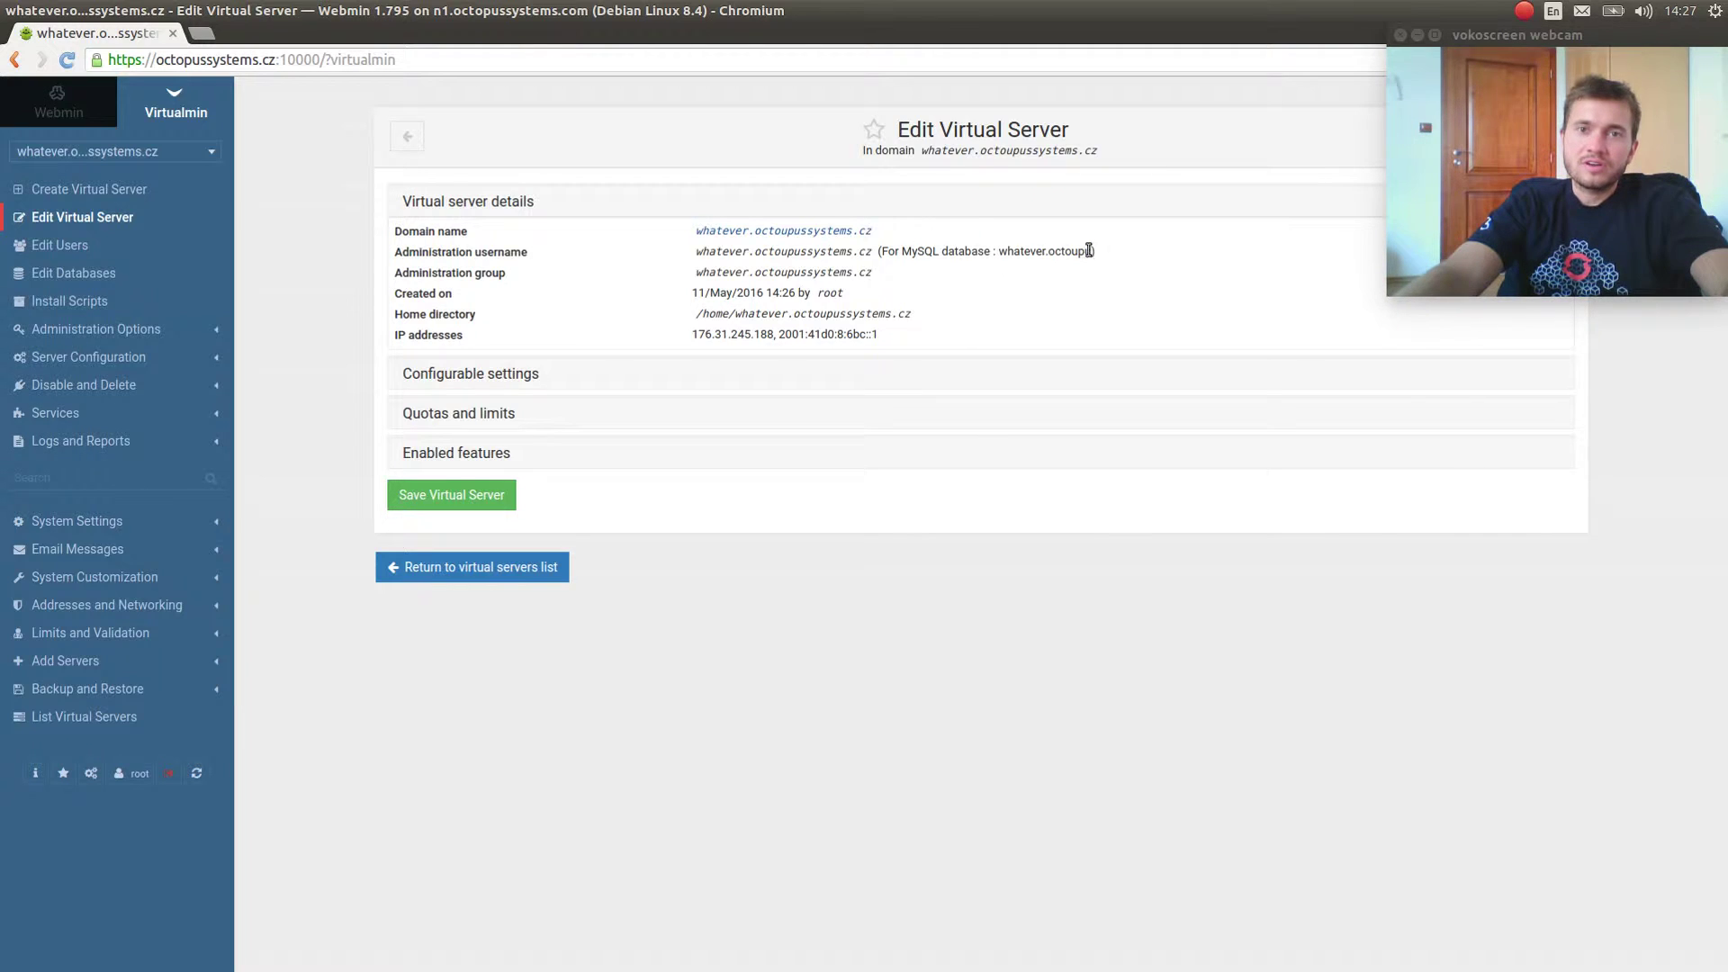
pyautogui.click(501, 377)
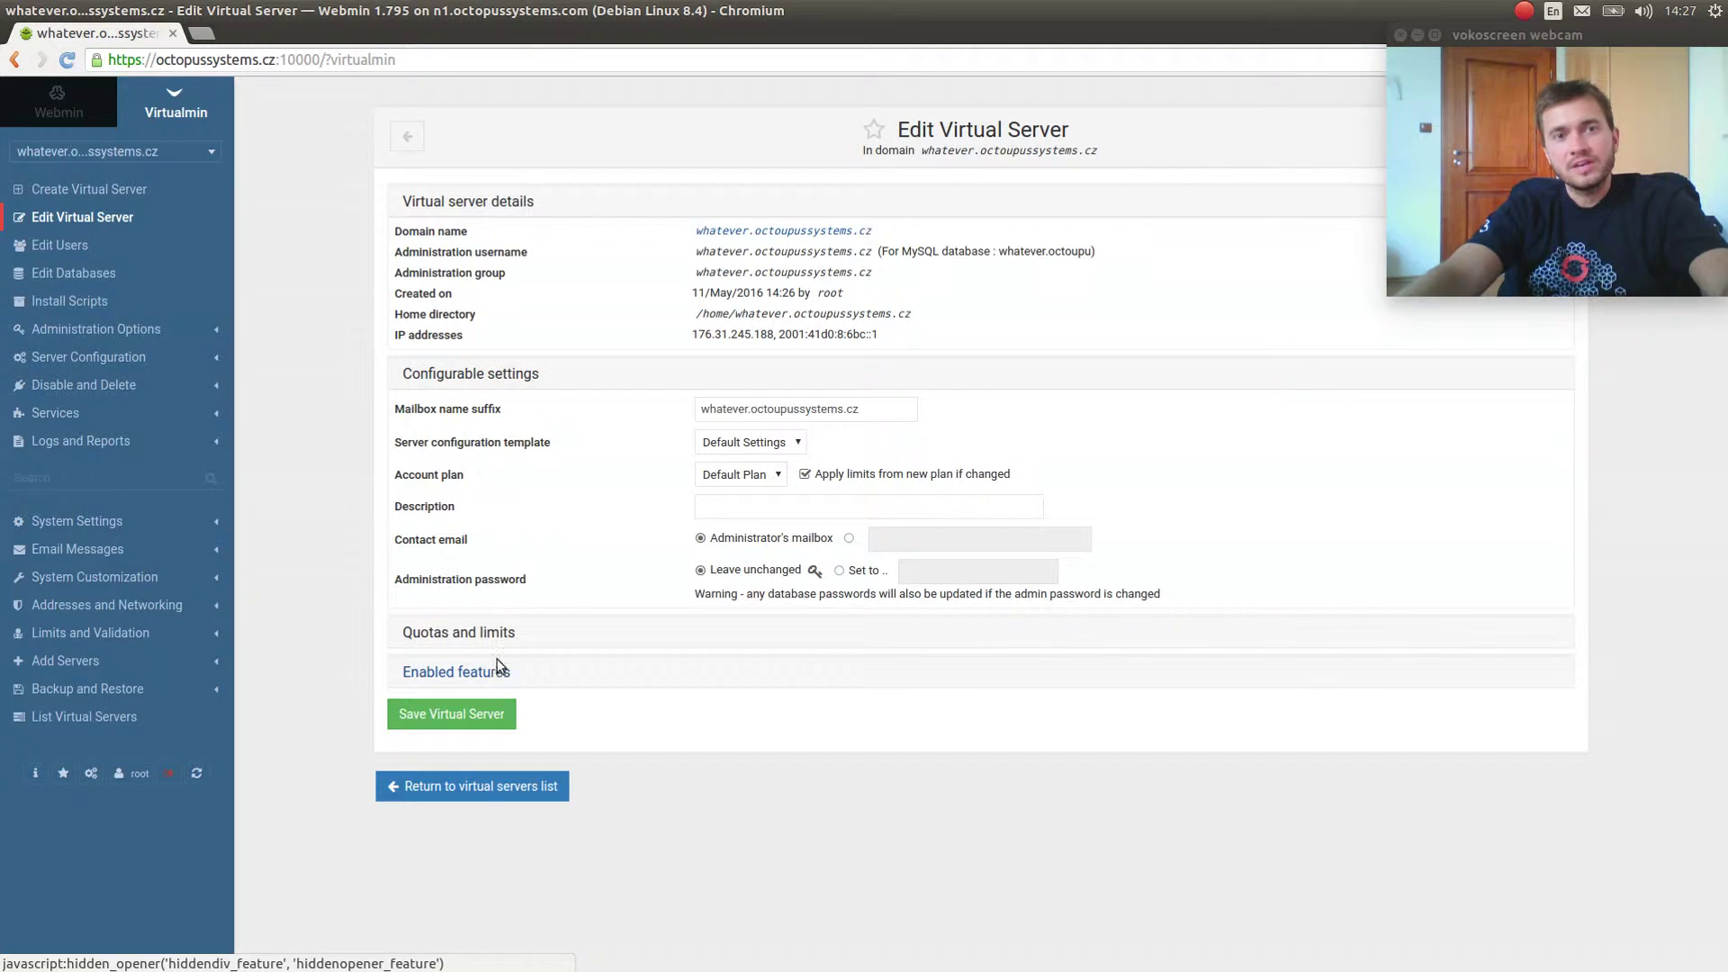
pyautogui.click(502, 374)
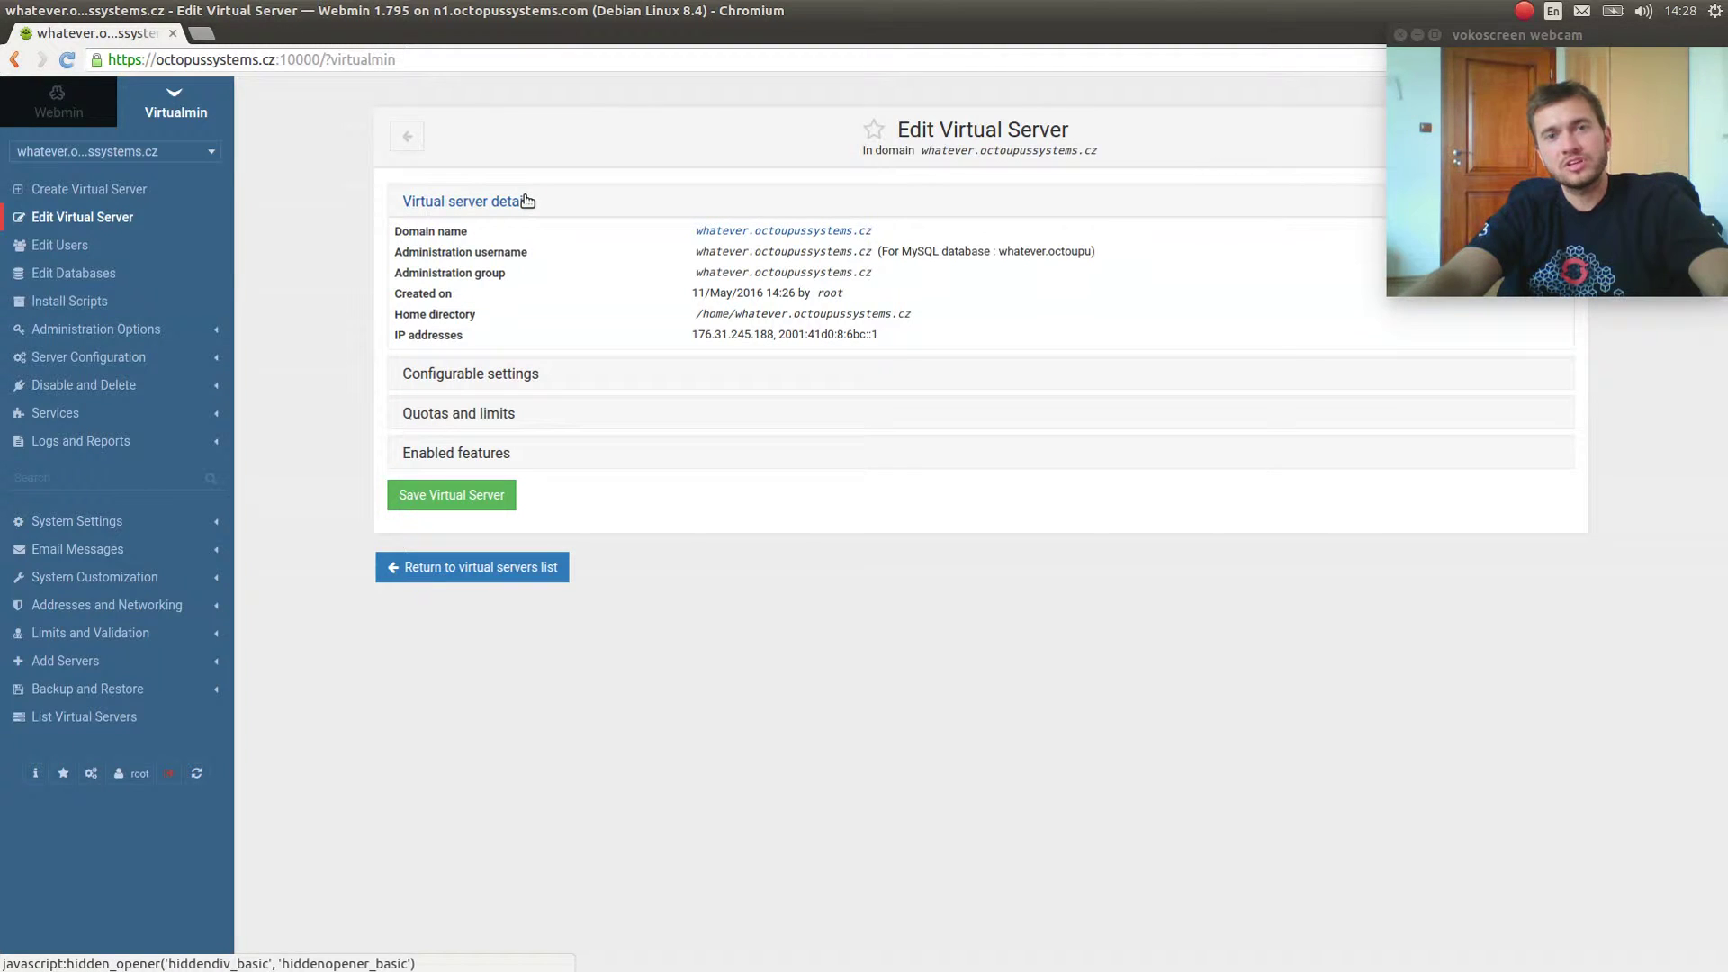
# In the terminal, SSH into n3.devcloud.cz and clear the screen.
pyautogui.hotkey('alt', 'Tab')
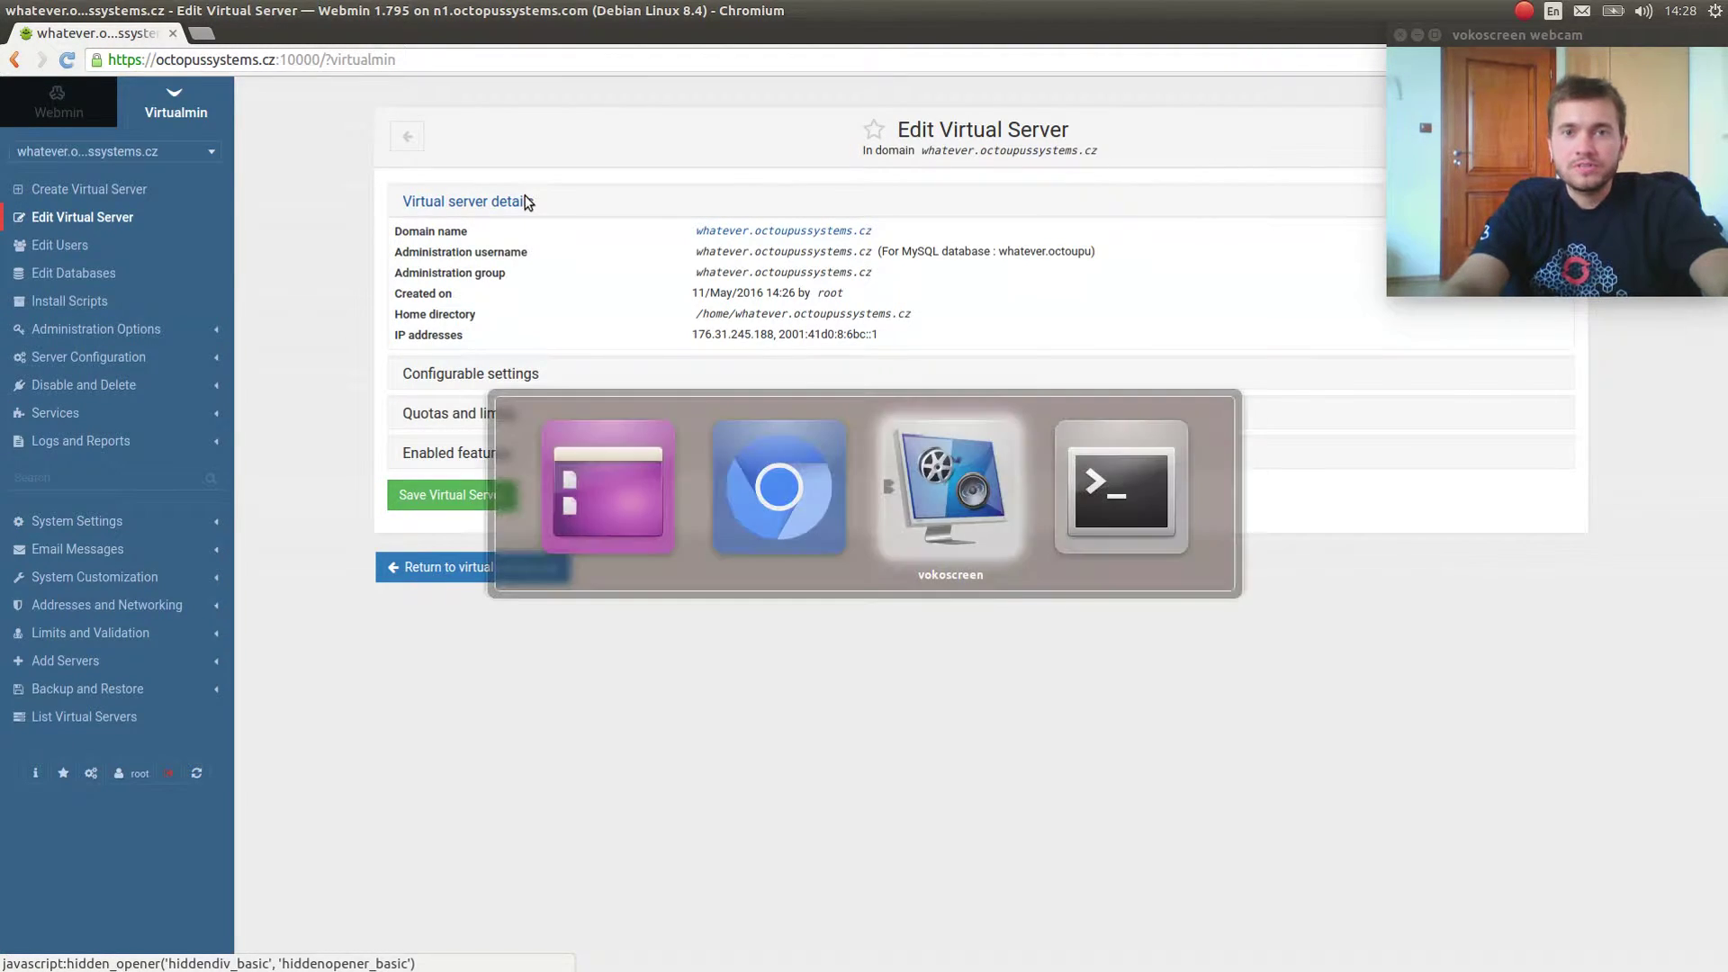
pyautogui.write('ssh n3.devcloud.cz')
pyautogui.press('Return')
pyautogui.hotkey('ctrl', 'l')
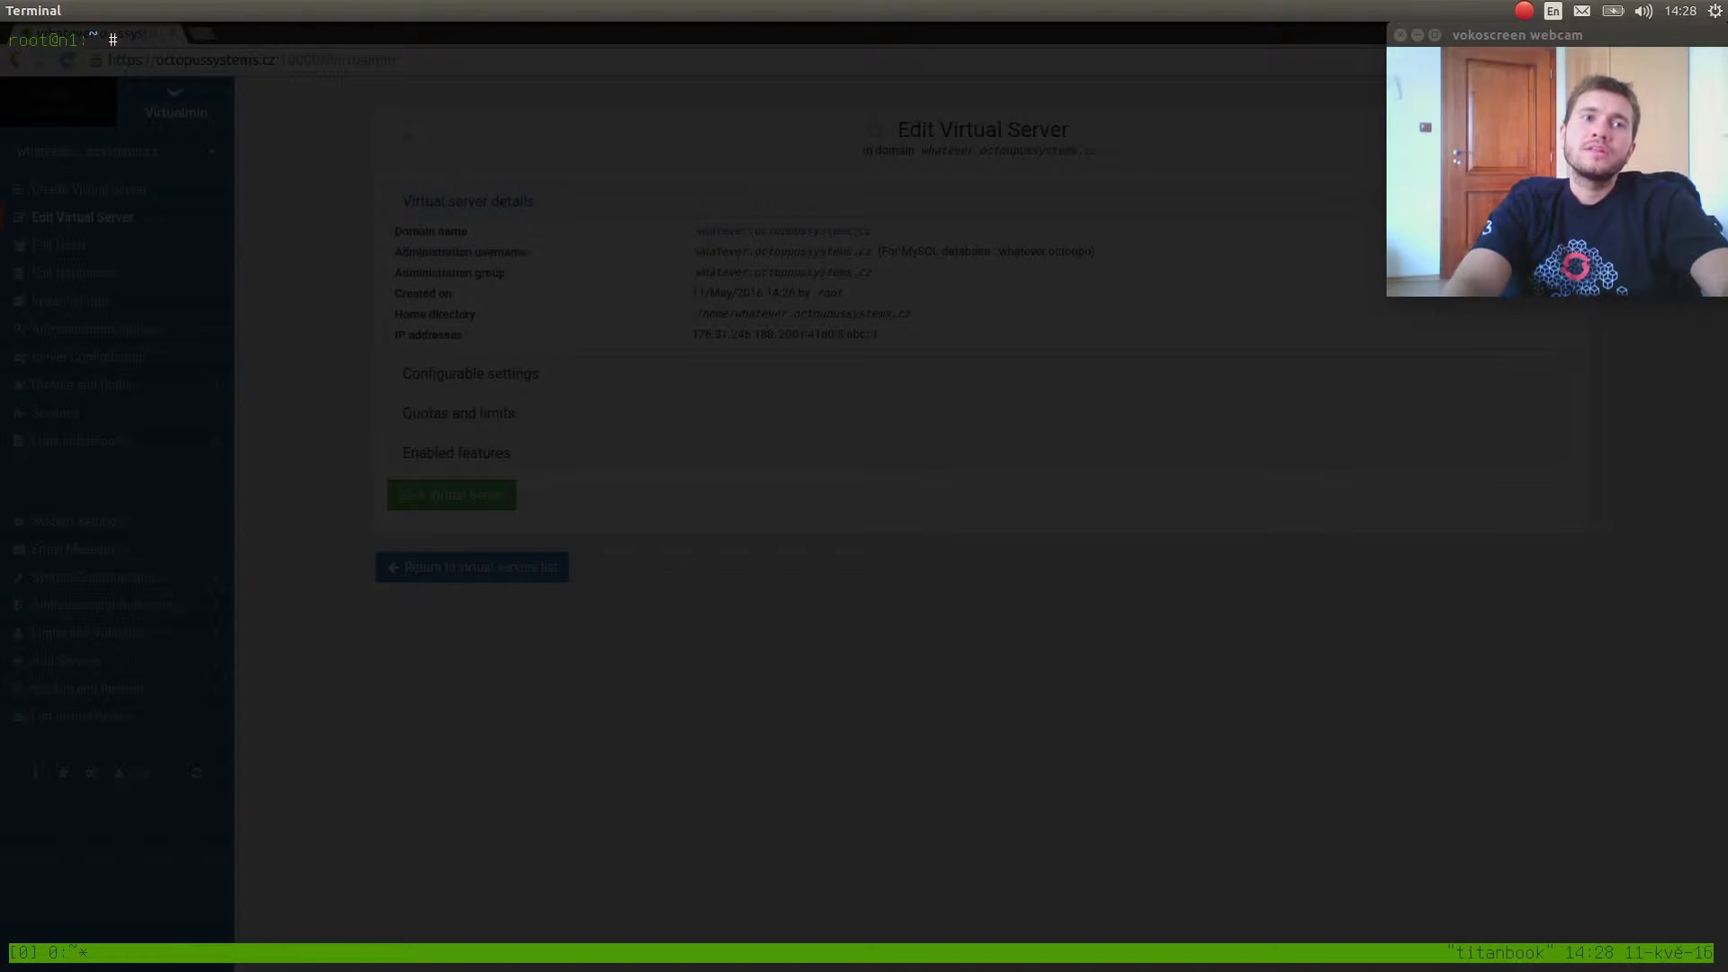
# Run 'virtualmin help' and scroll through the command-line help.
pyautogui.write('virtual')
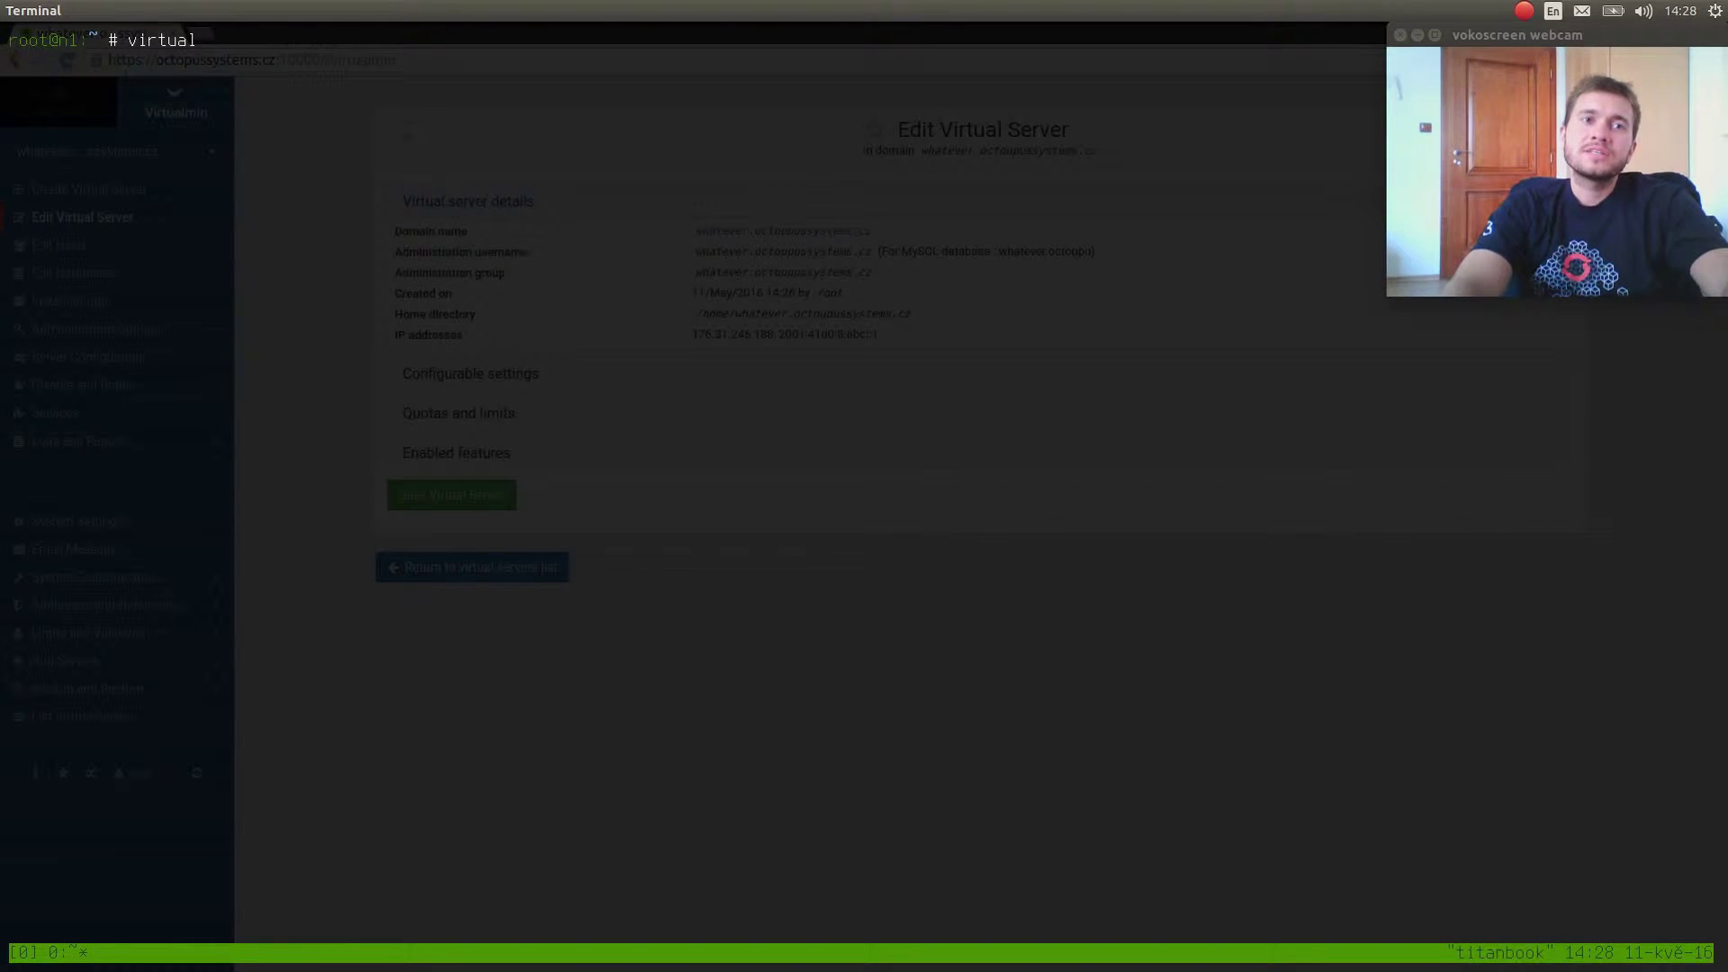
pyautogui.write('min he')
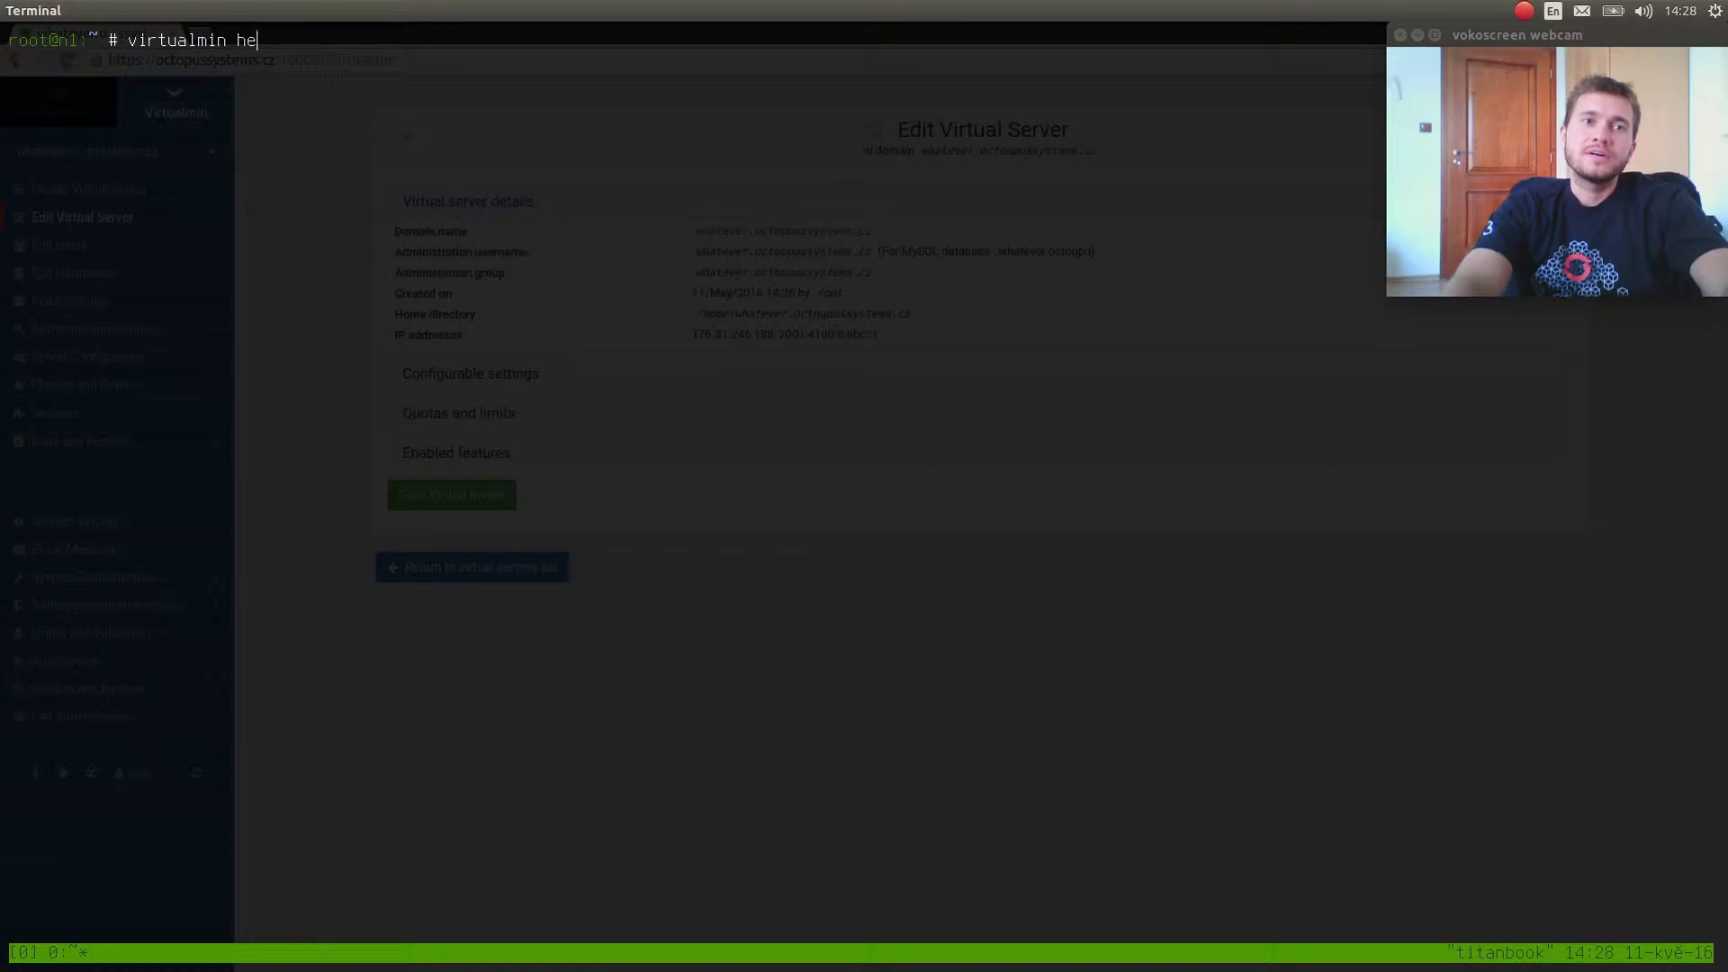
pyautogui.write('lp')
pyautogui.press('Return')
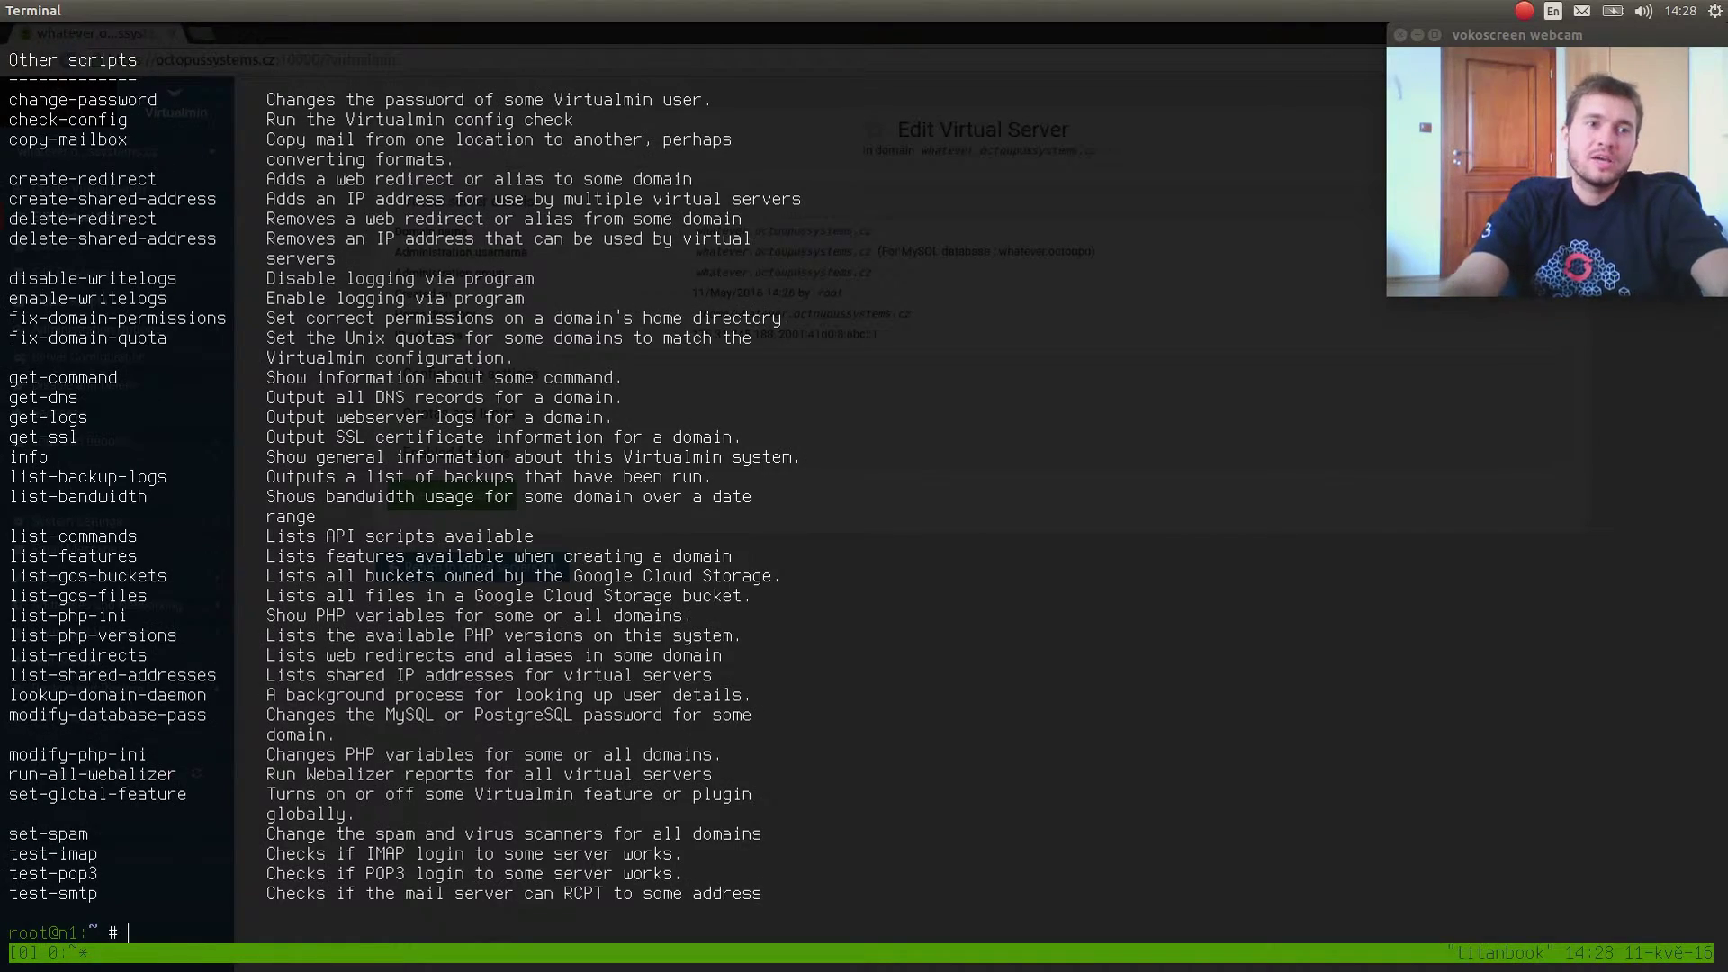
pyautogui.scroll(12, 148, 458)
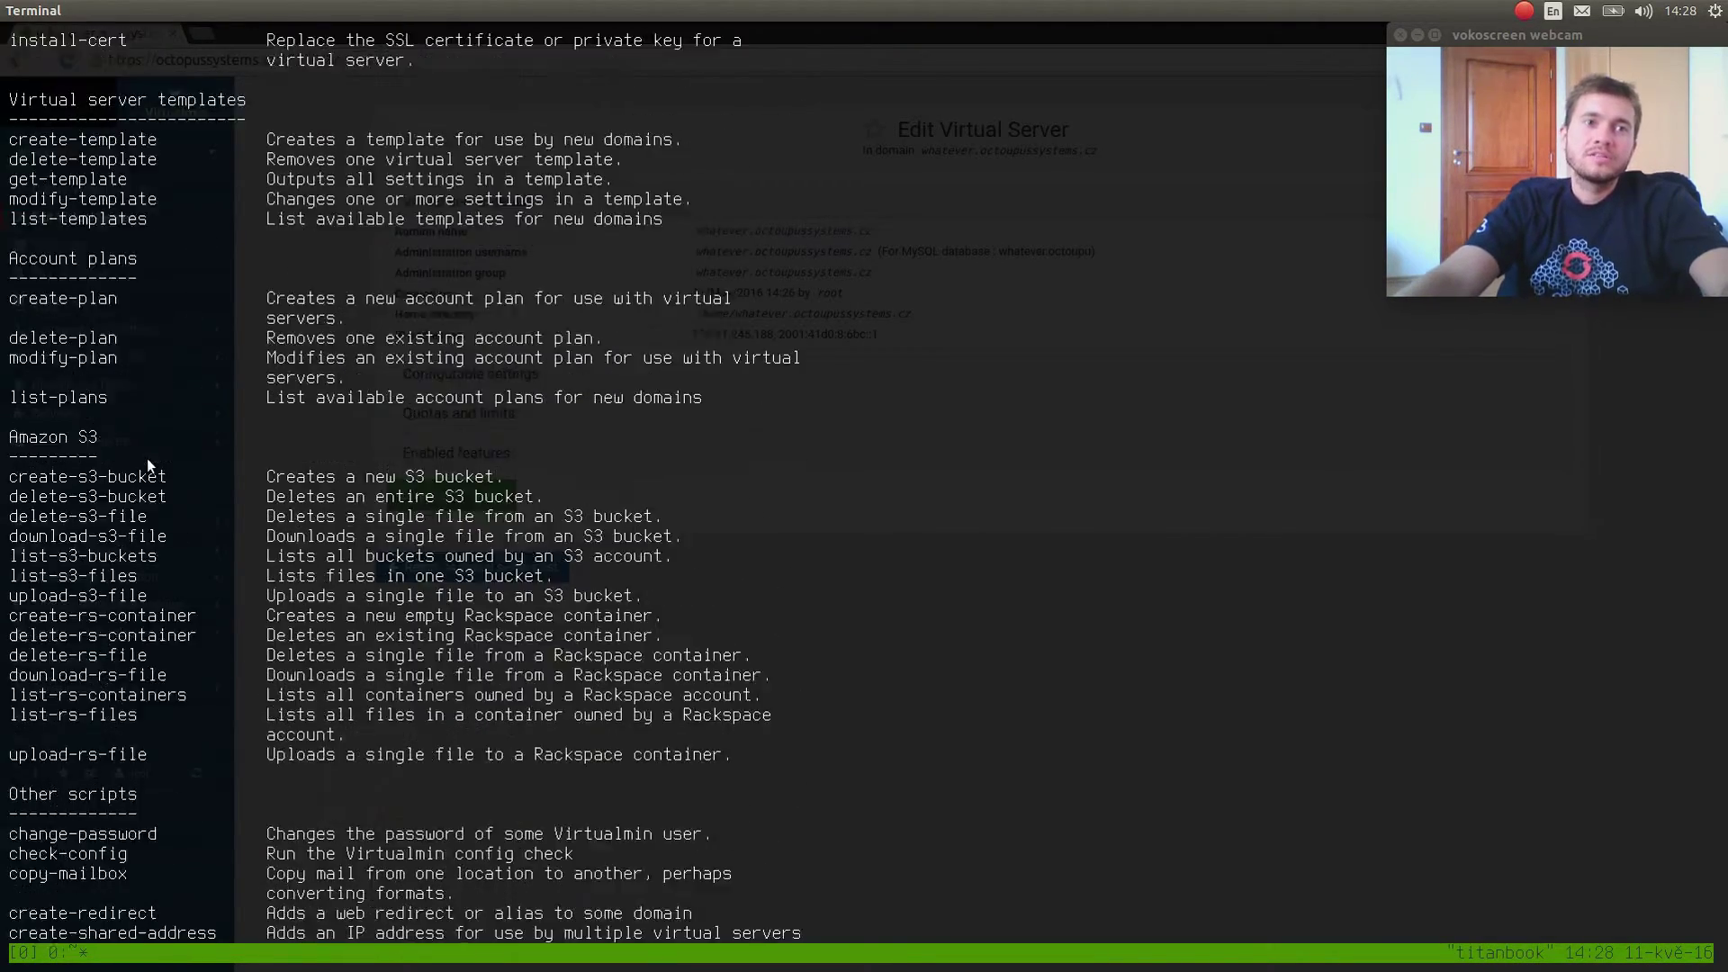
pyautogui.scroll(15, 148, 457)
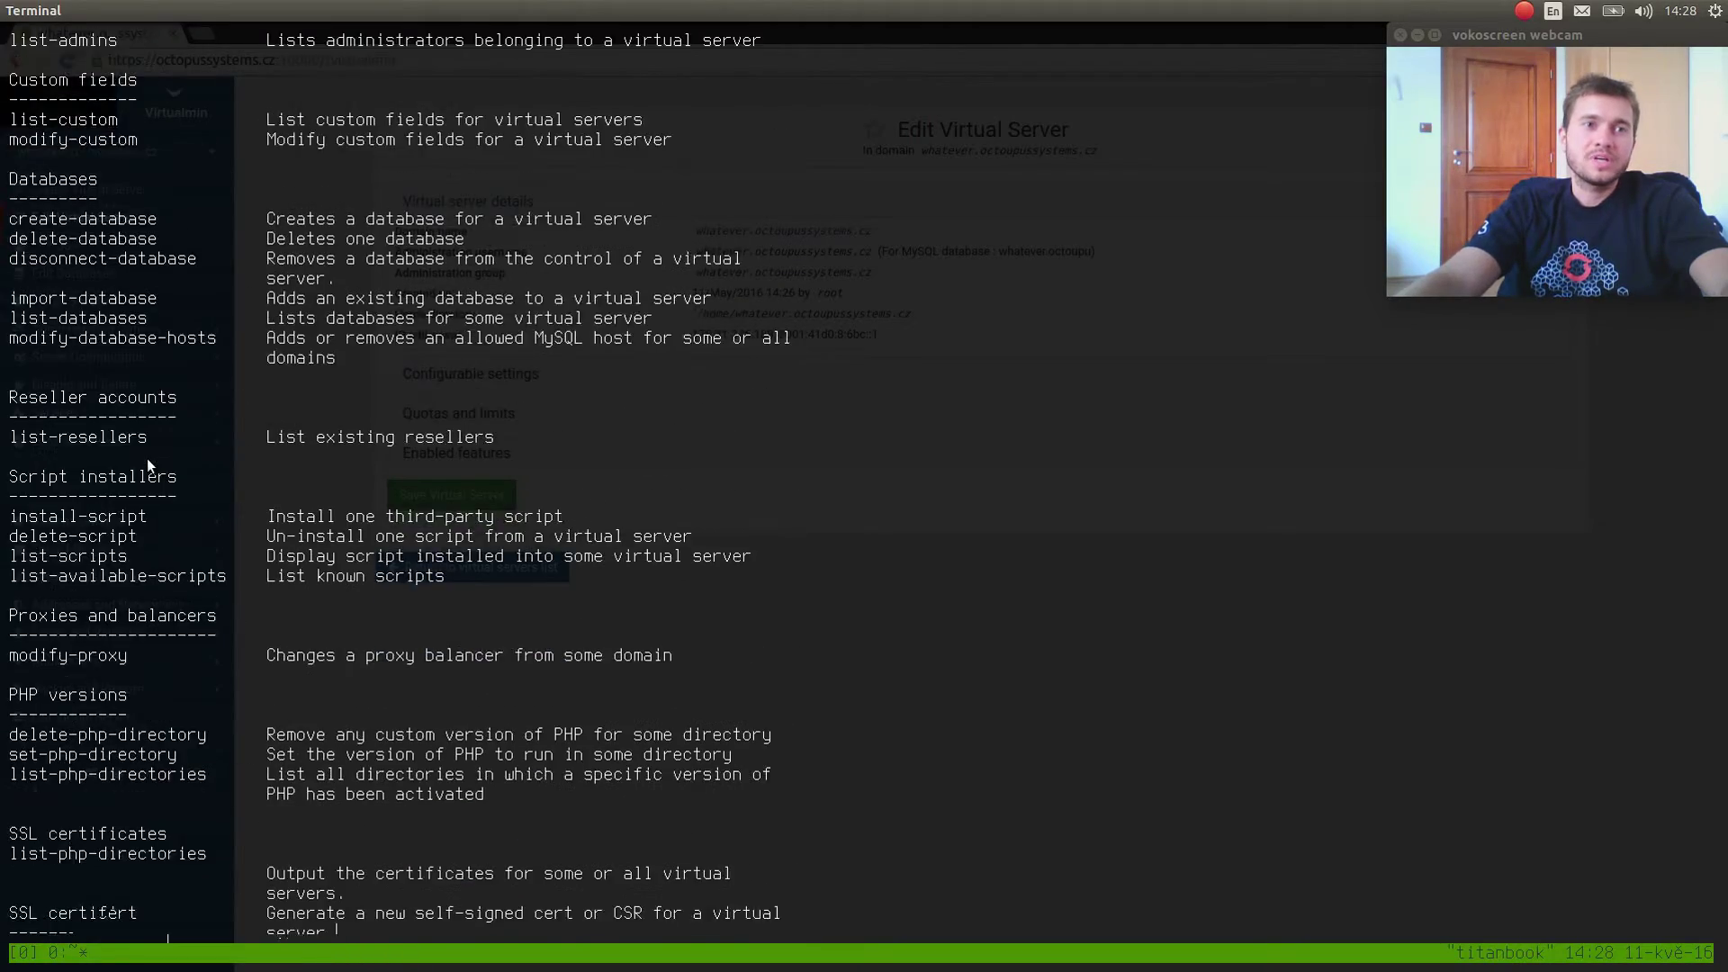
pyautogui.scroll(3, 148, 457)
pyautogui.hotkey('shift', 'End')
# Filter help with 'grep -i list', run 'virtualmin list-domains', then clear the screen.
pyautogui.write('virtualmin help | grep -')
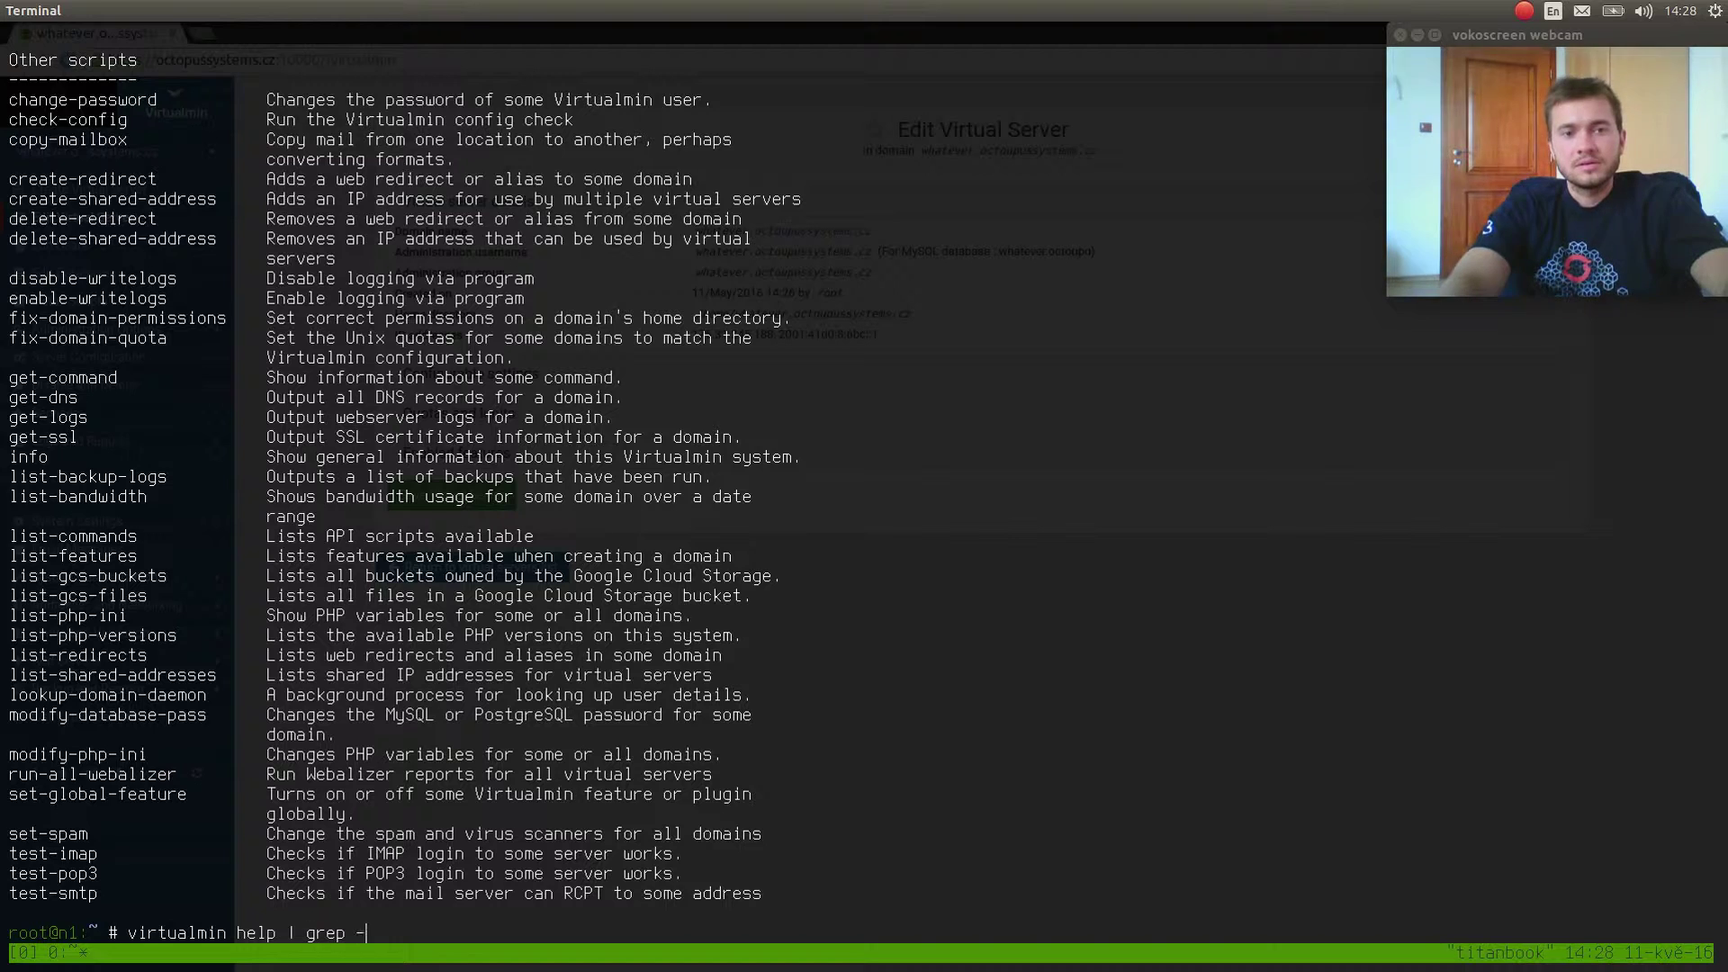
pyautogui.write('i list')
pyautogui.press('Return')
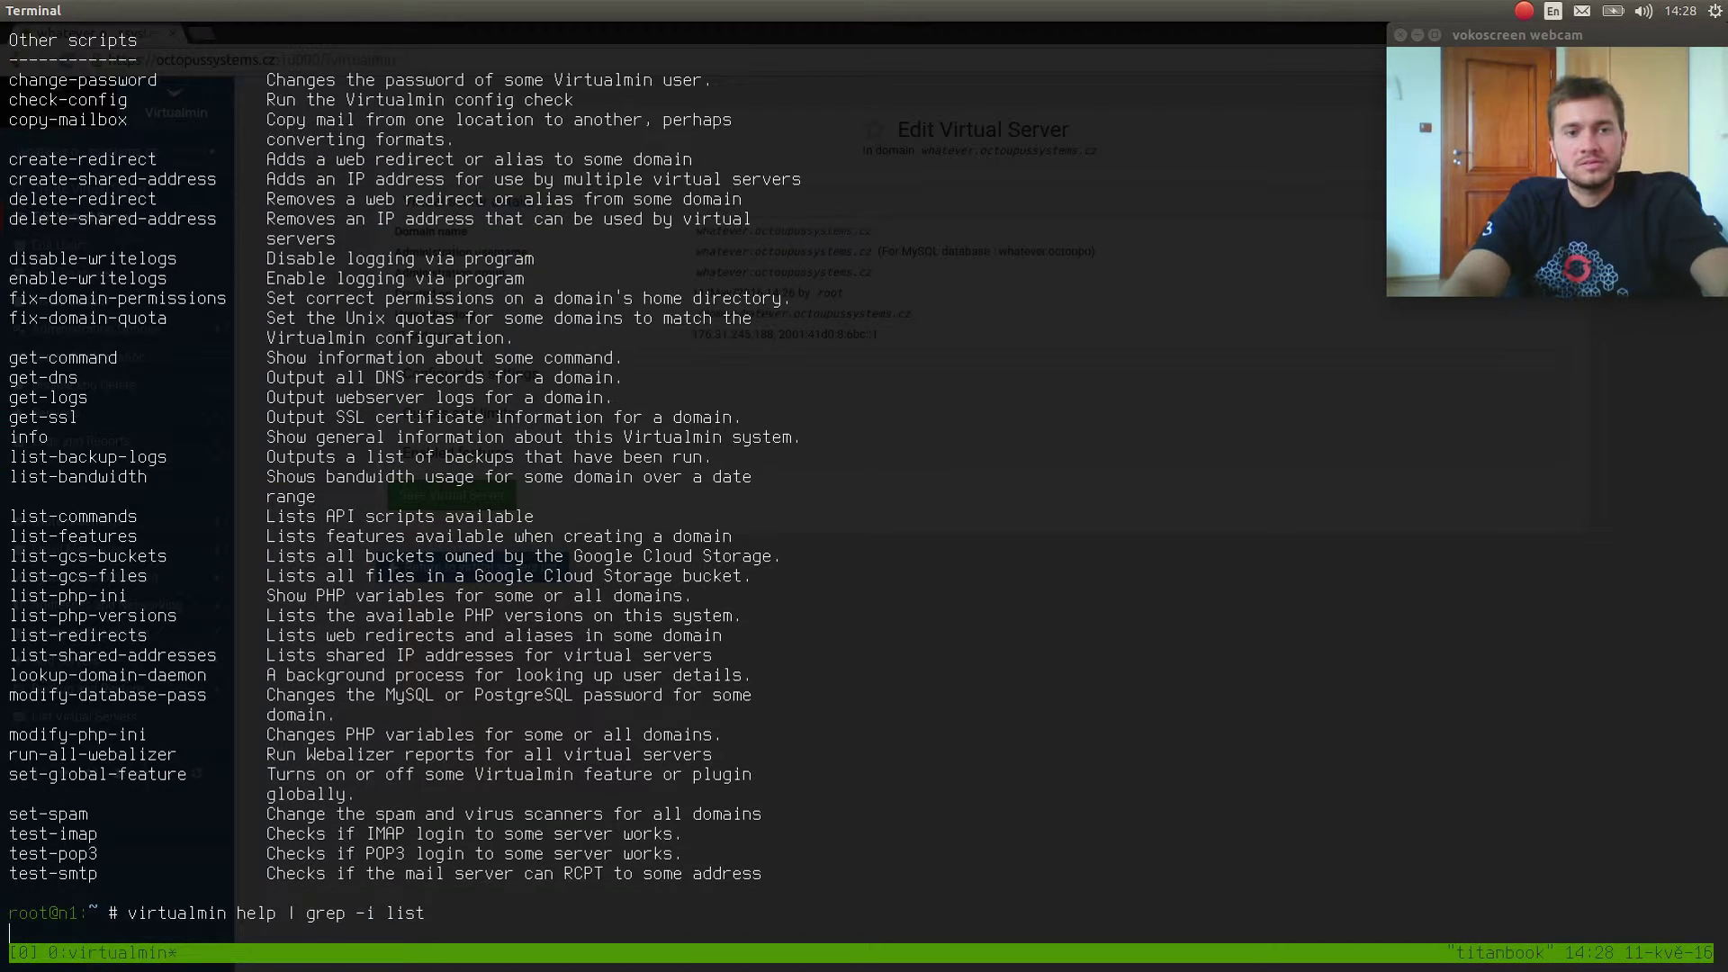
pyautogui.write('virtualm')
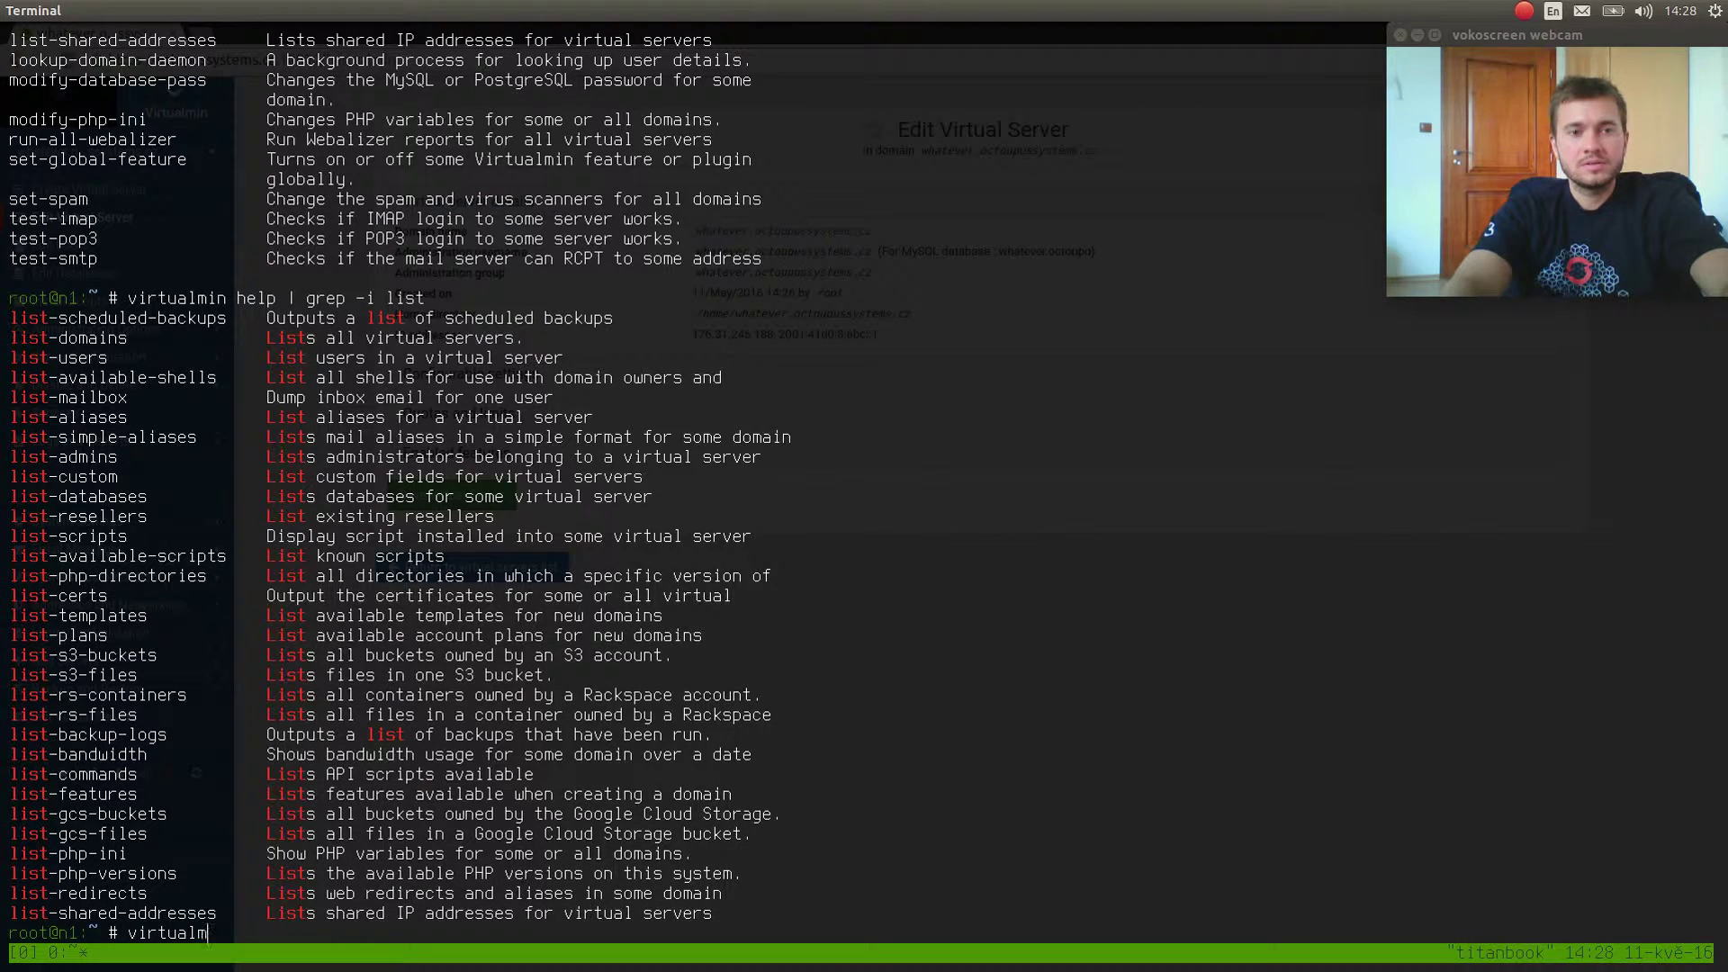
pyautogui.write('in list')
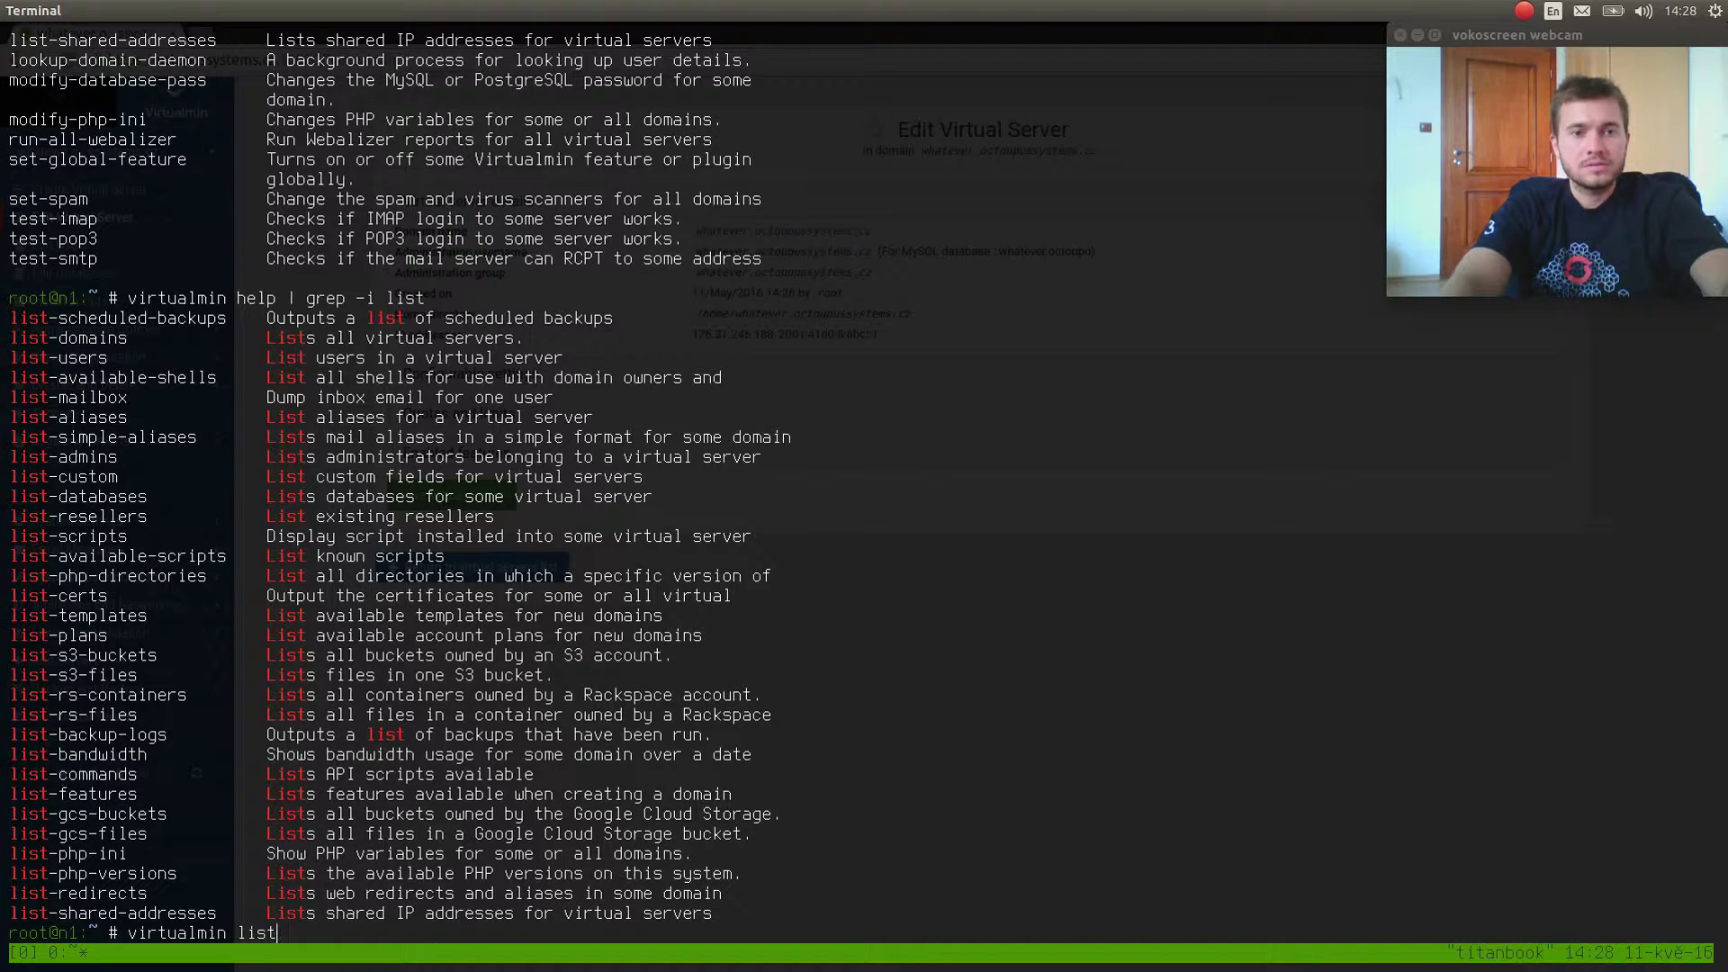
pyautogui.write('-domains')
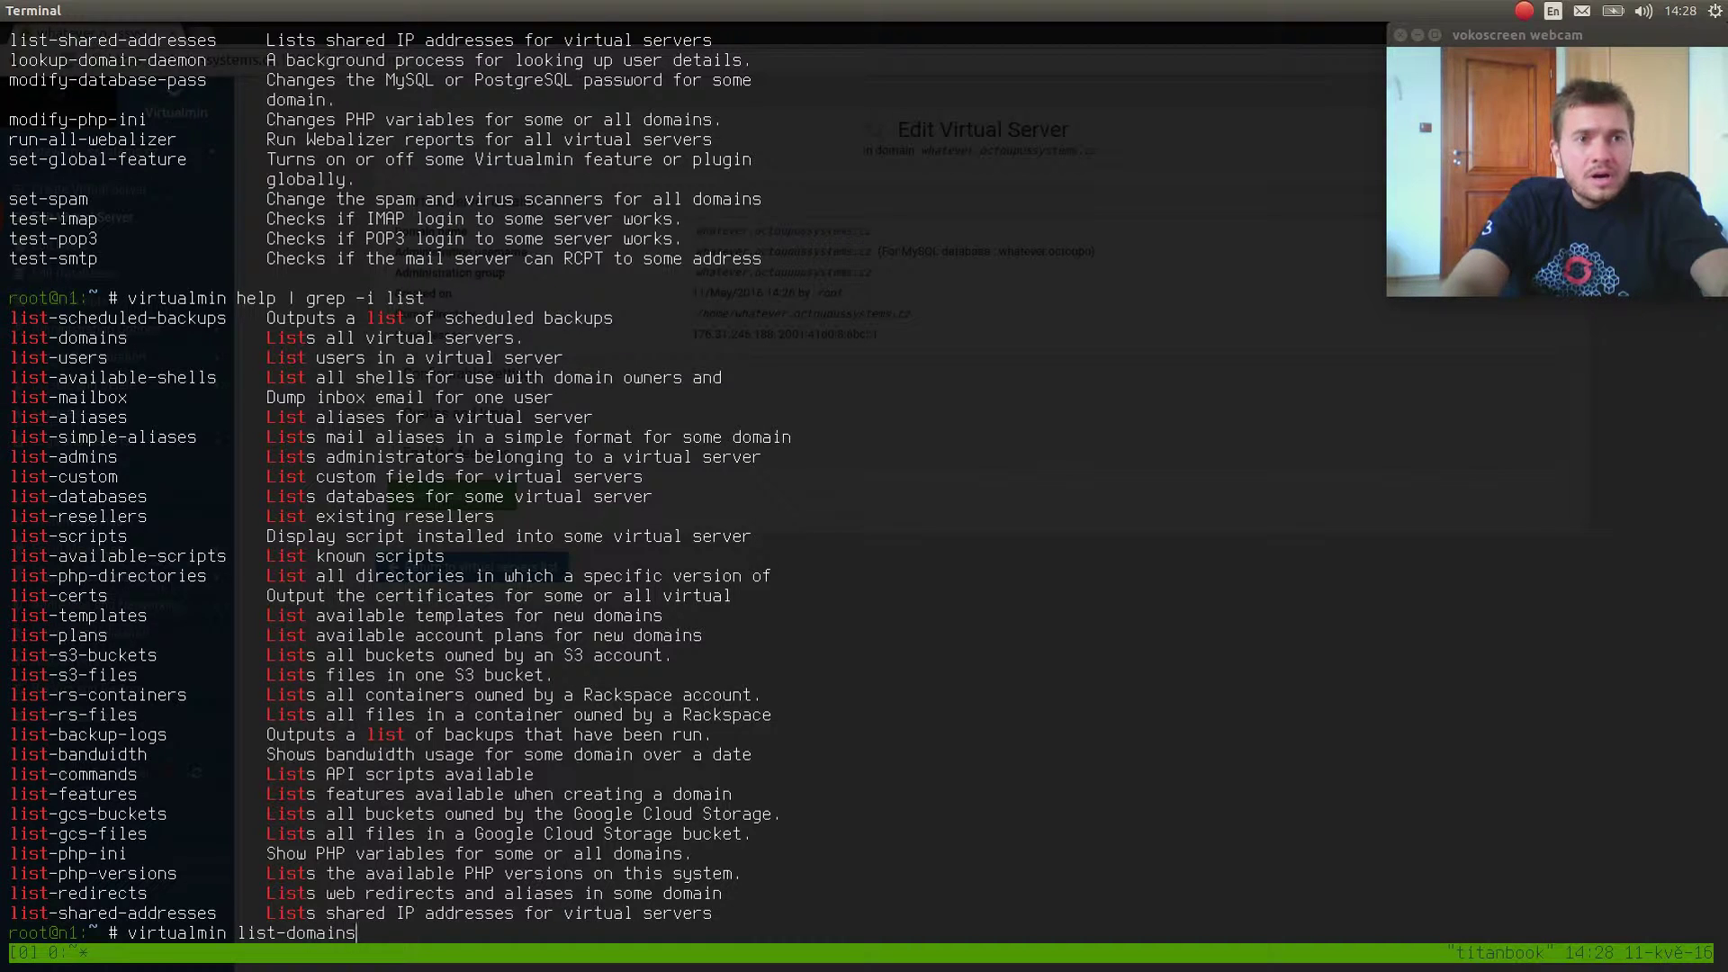
pyautogui.press('Return')
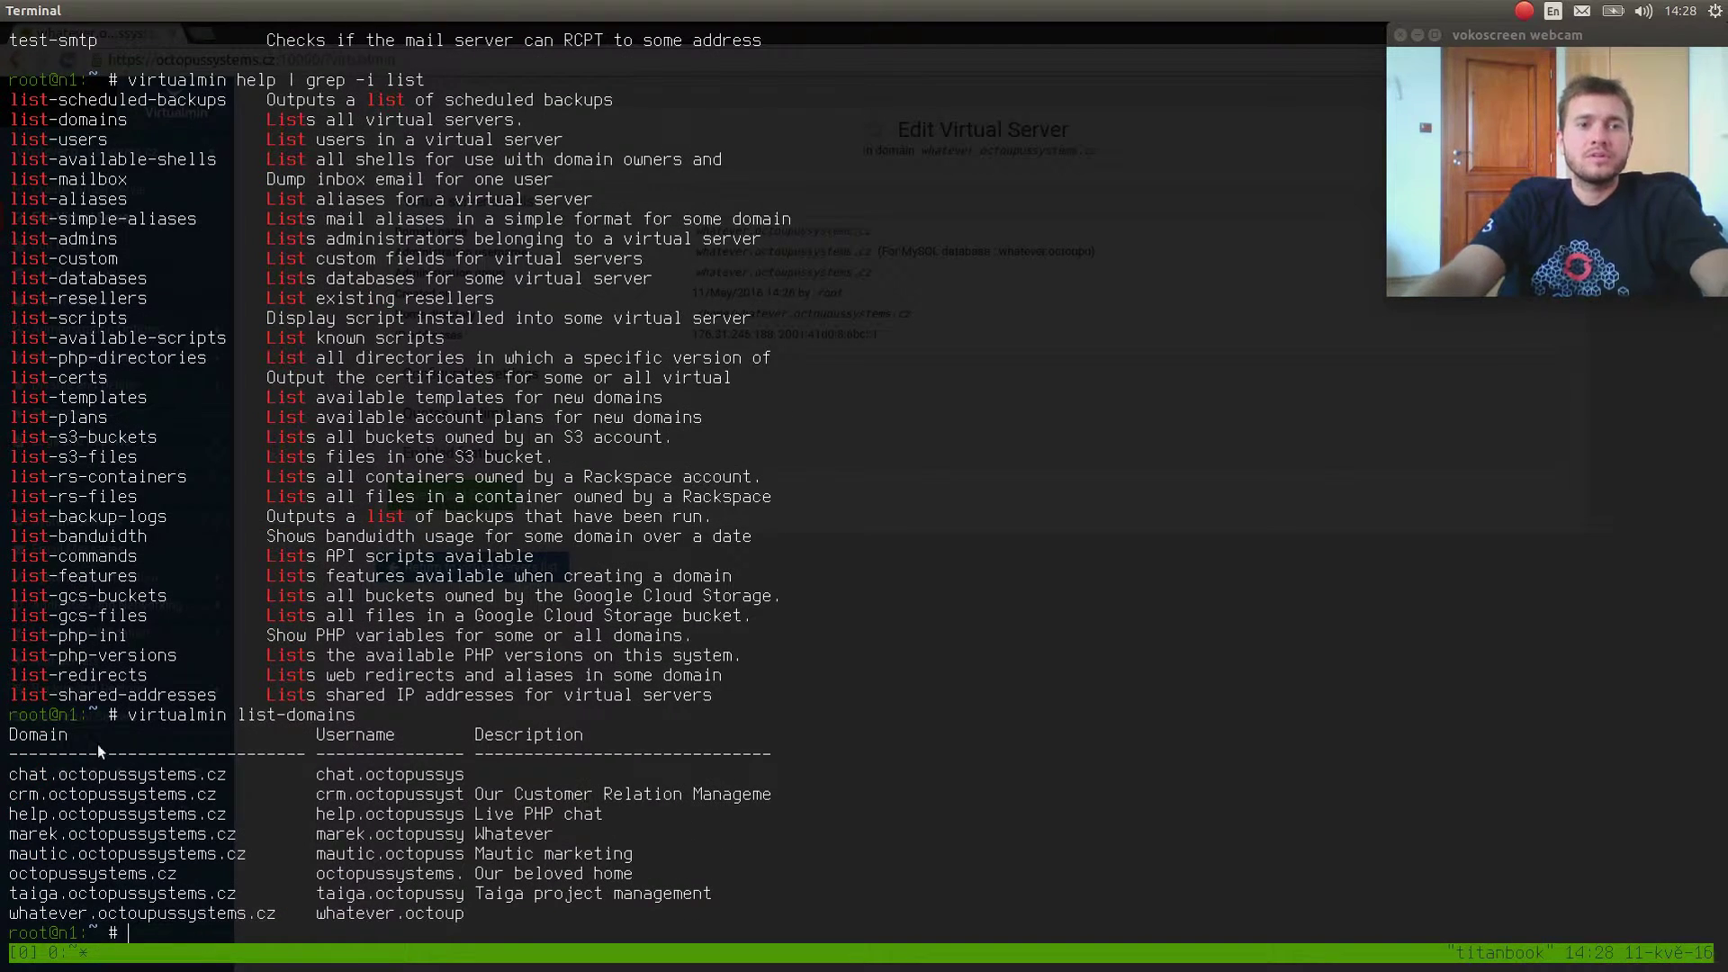
pyautogui.moveTo(4, 731); pyautogui.dragTo(652, 846)
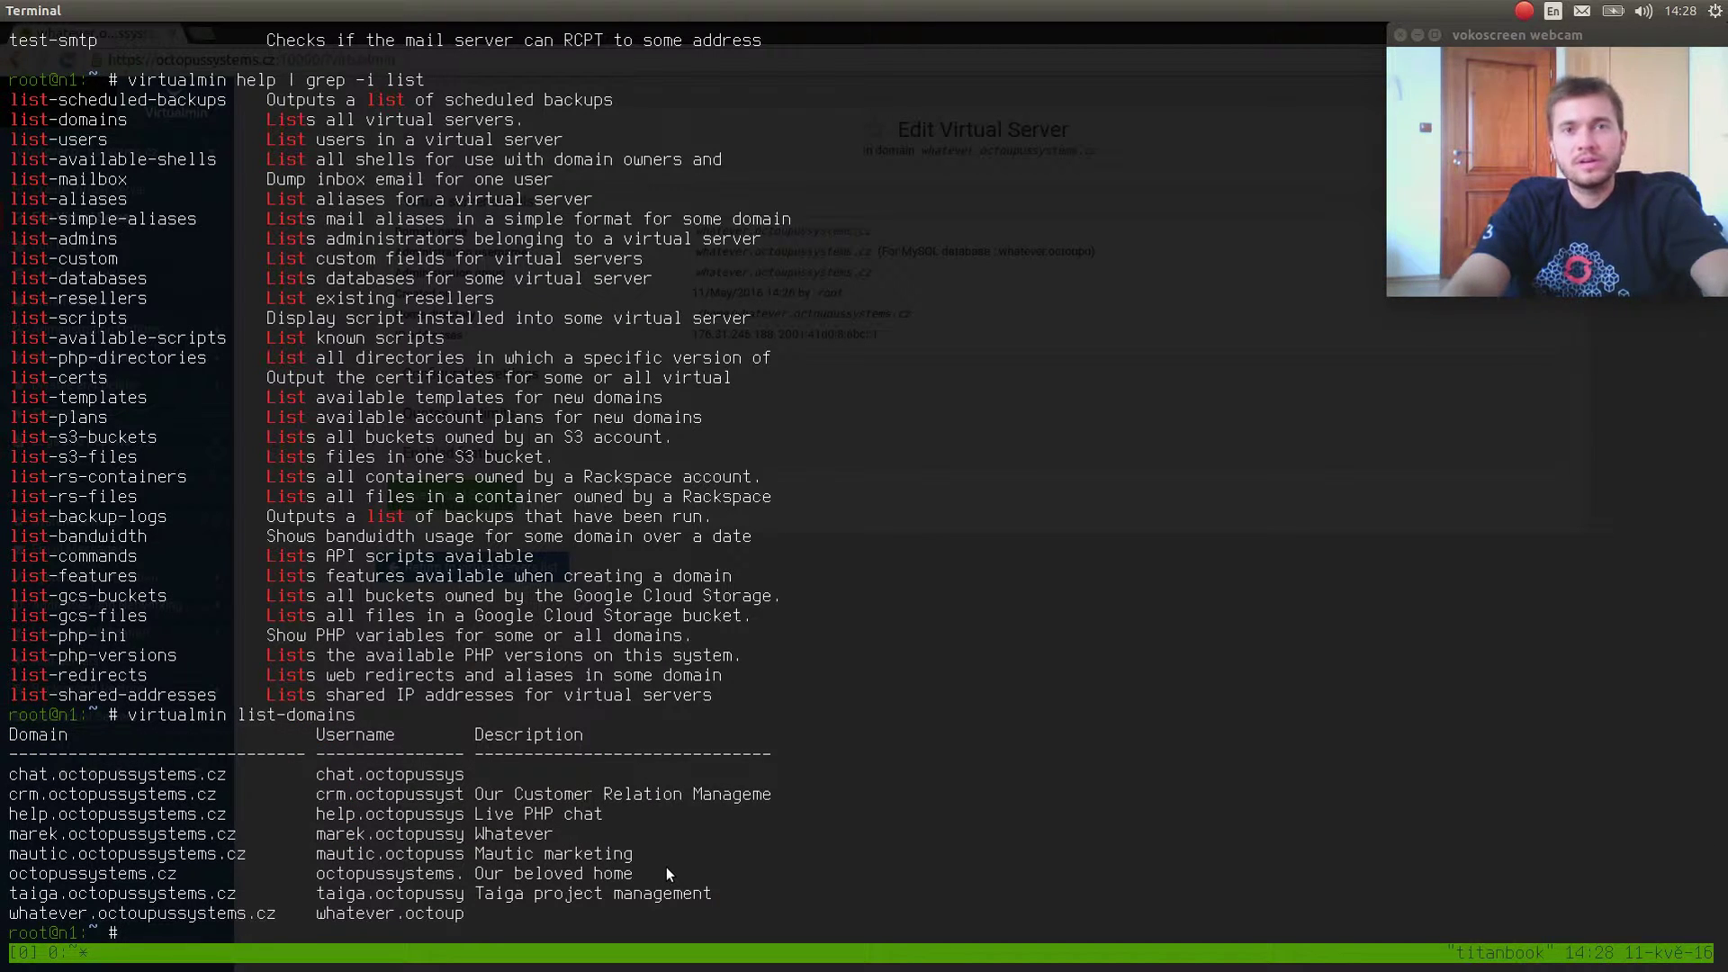
pyautogui.hotkey('ctrl', 'l')
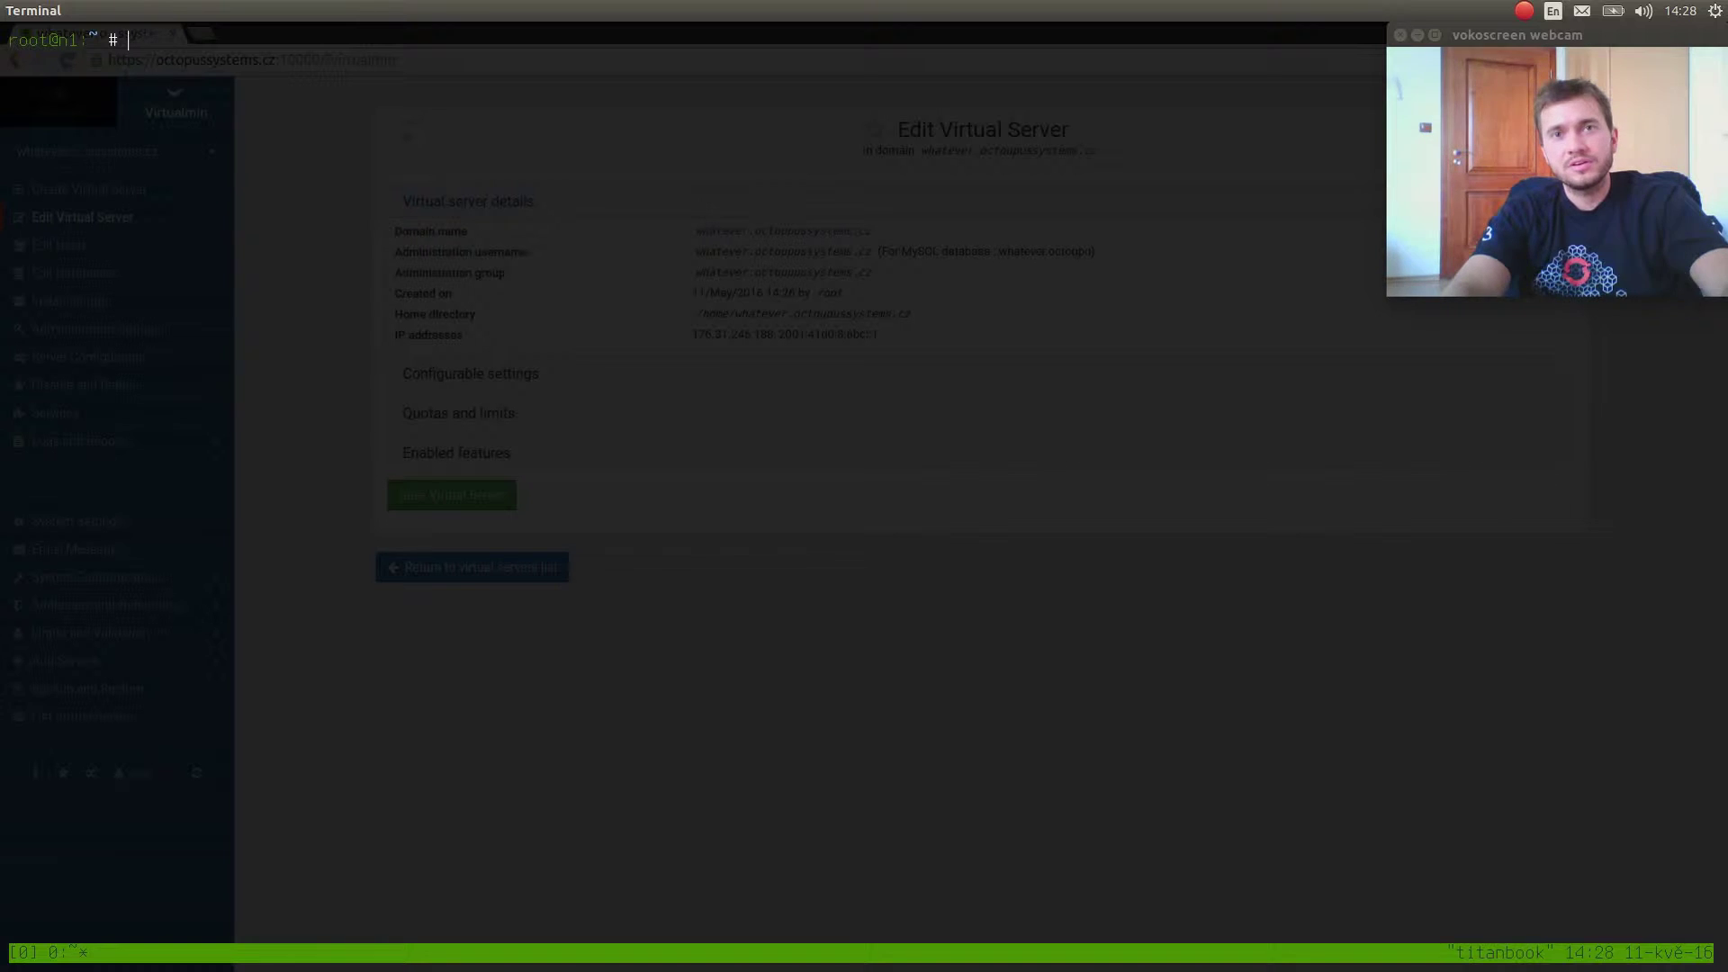
# Back in the browser, open Scheduled Backups under Backup and Restore.
pyautogui.hotkey('alt', 'Tab')
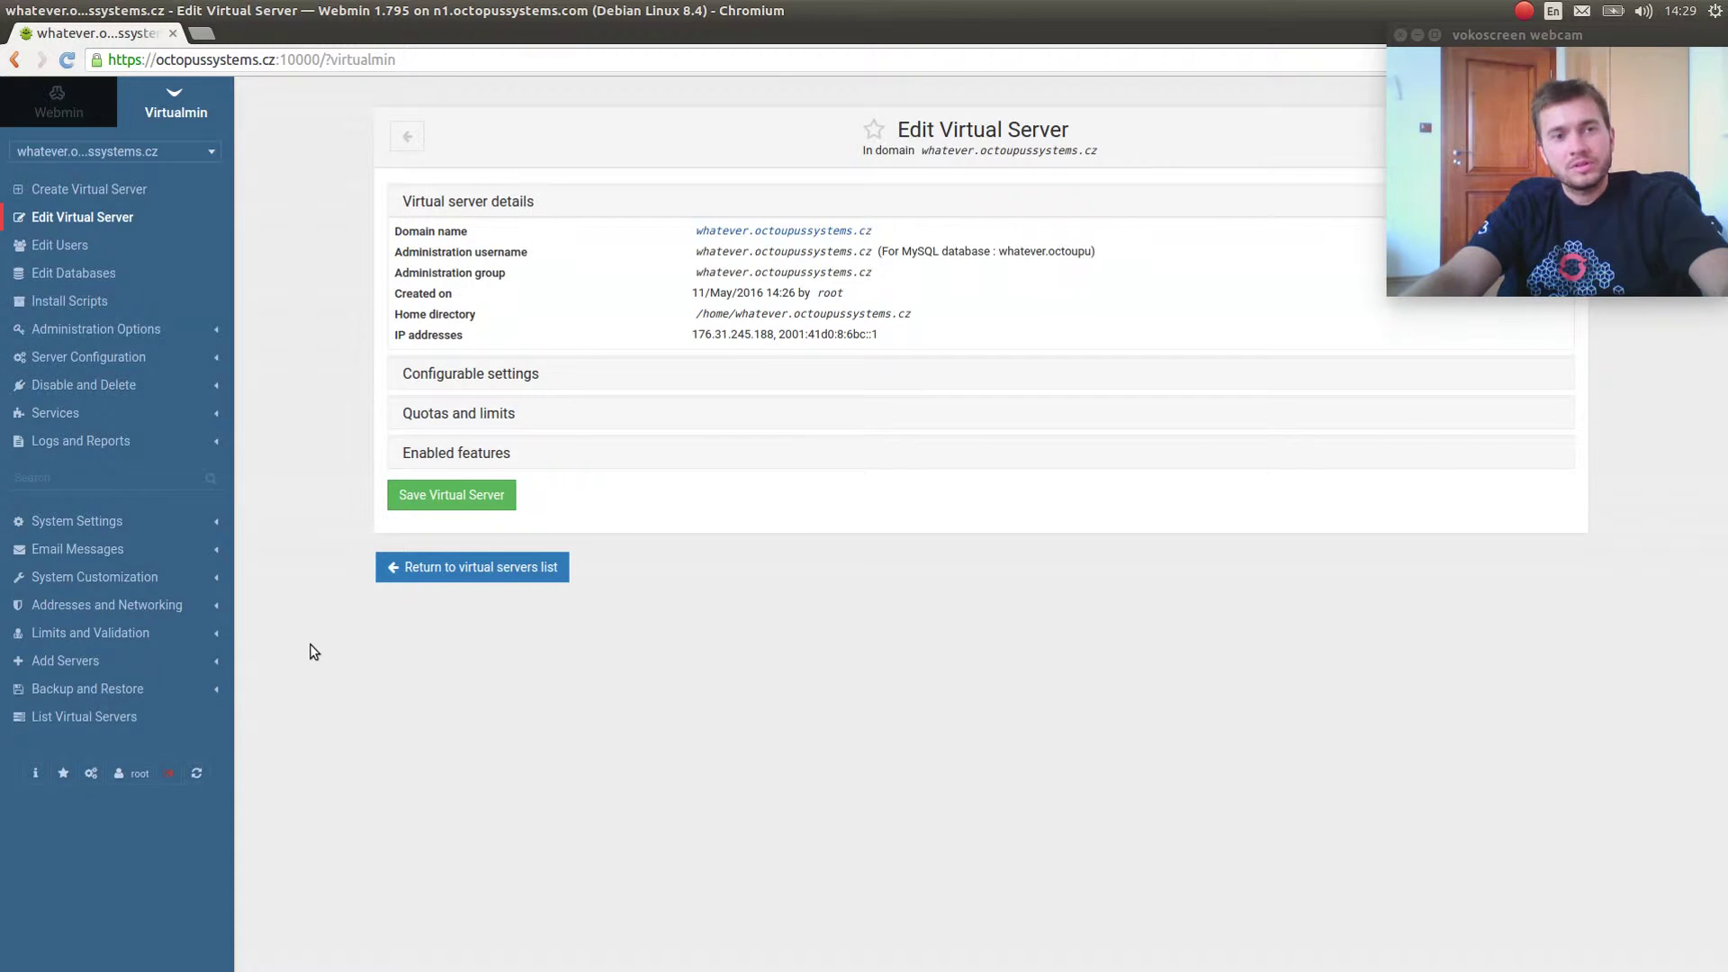
pyautogui.click(148, 686)
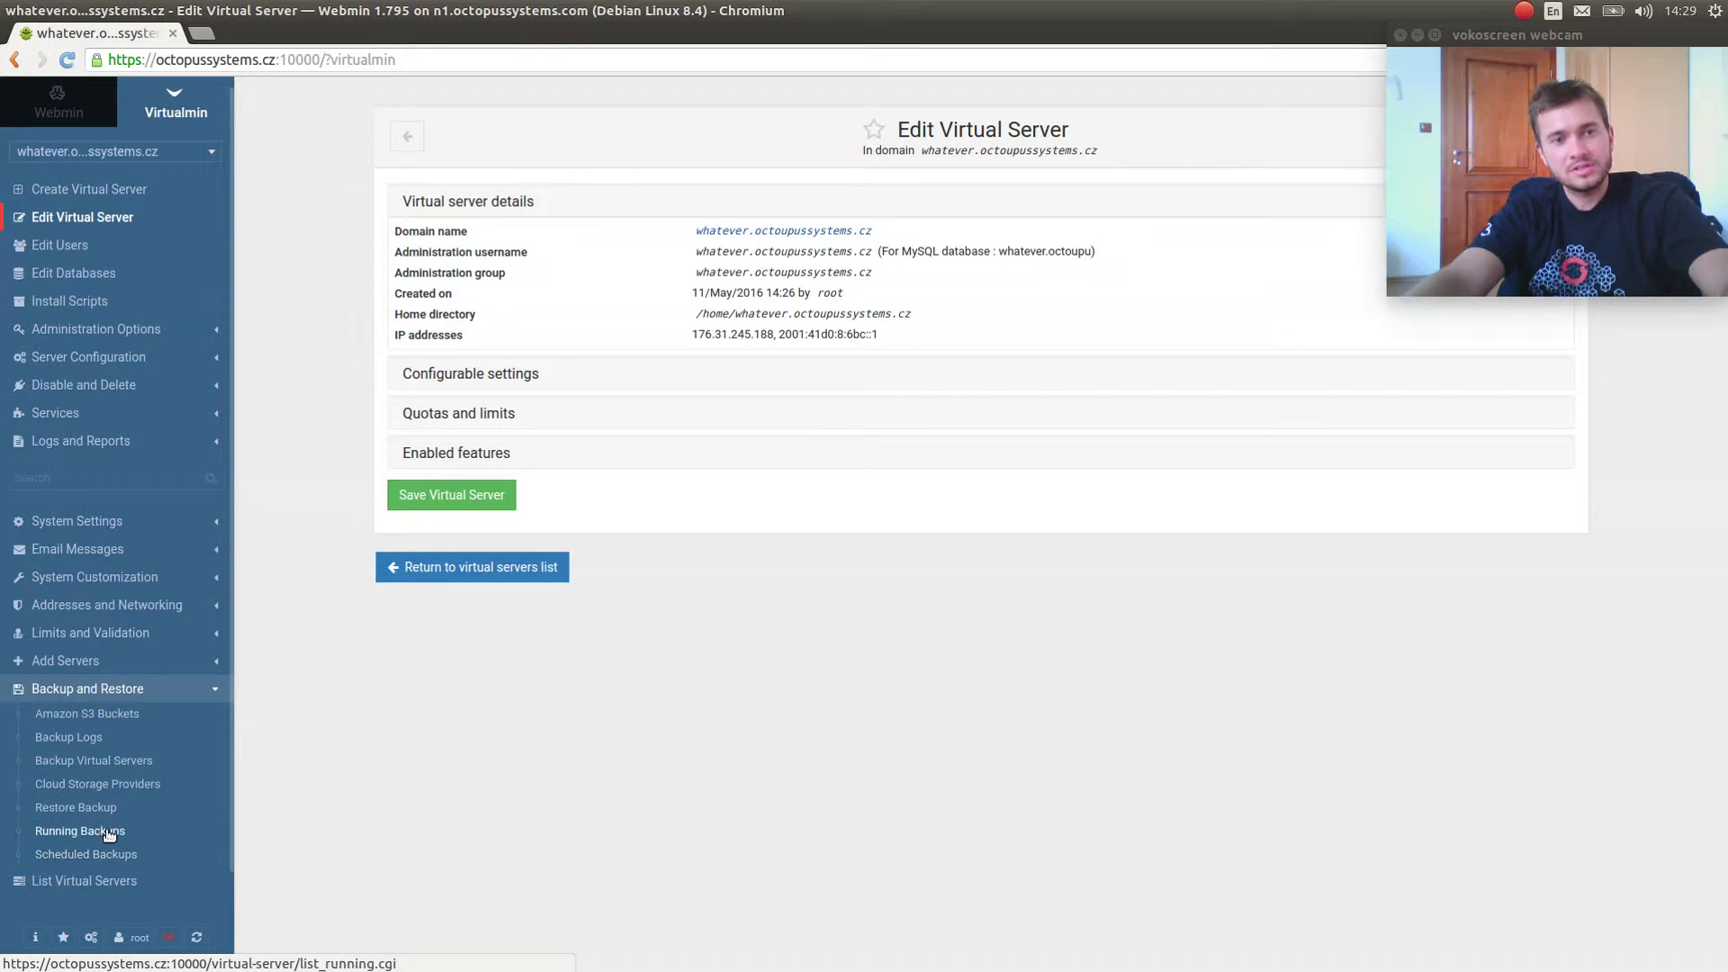
pyautogui.click(99, 855)
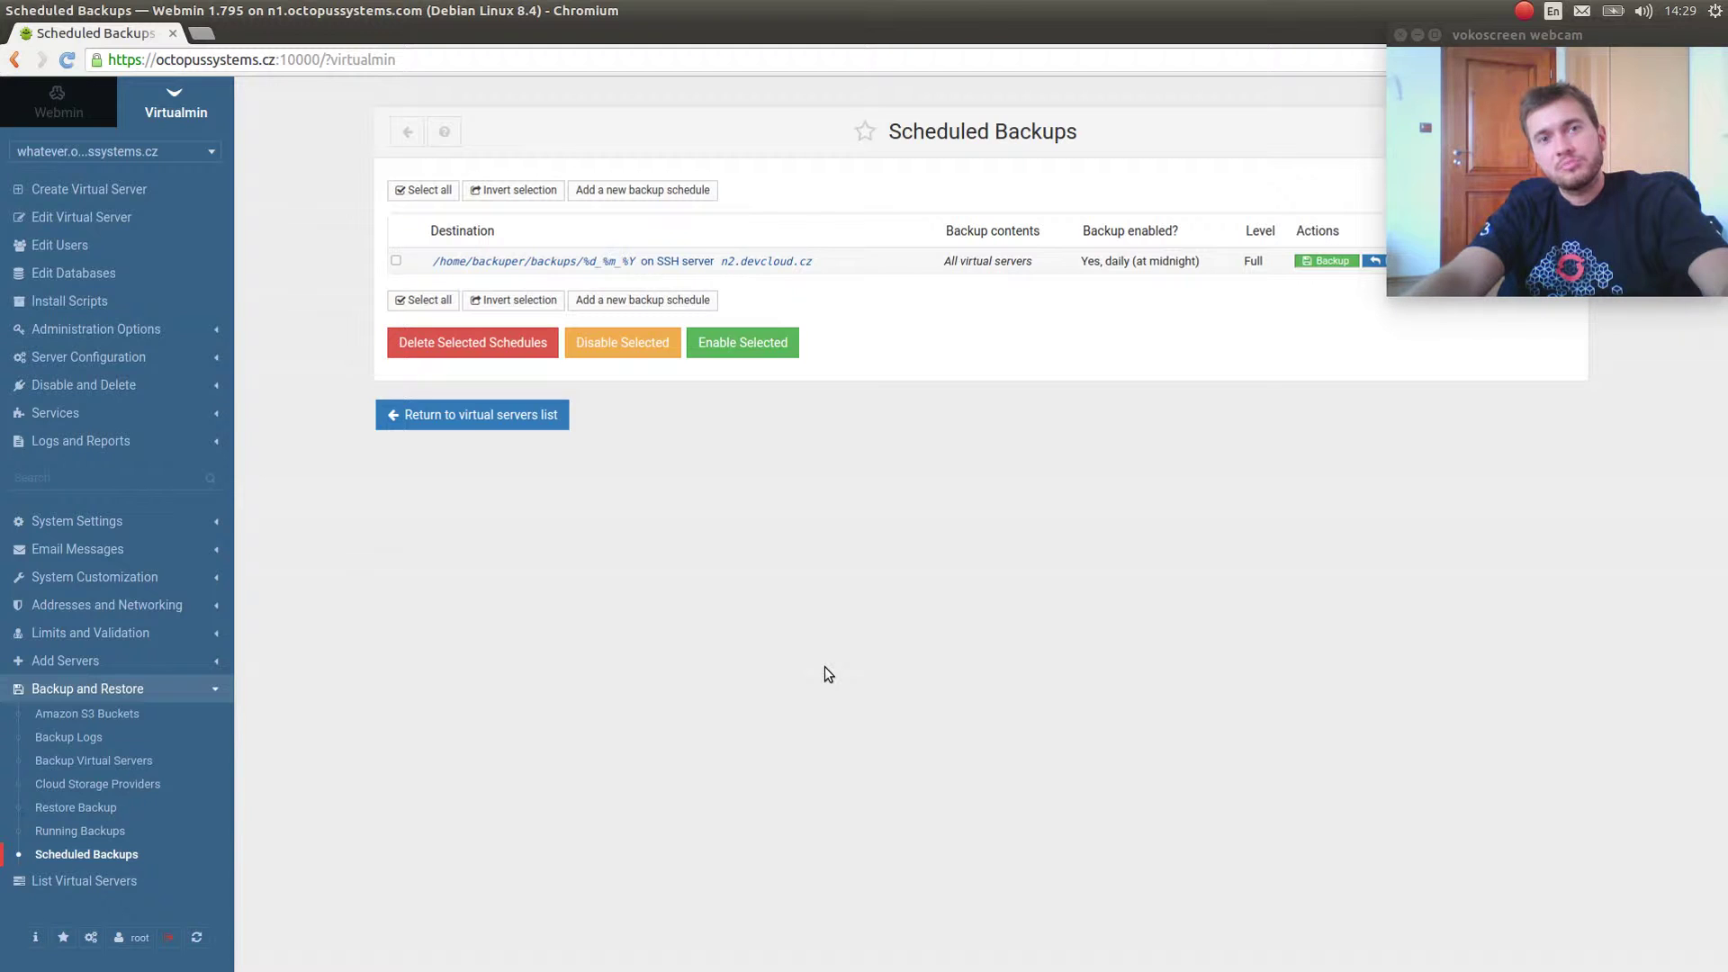
# List /home with ls and ls -la, inspecting chat.octopussystems.cz's folder, owner and group.
pyautogui.press('F12')
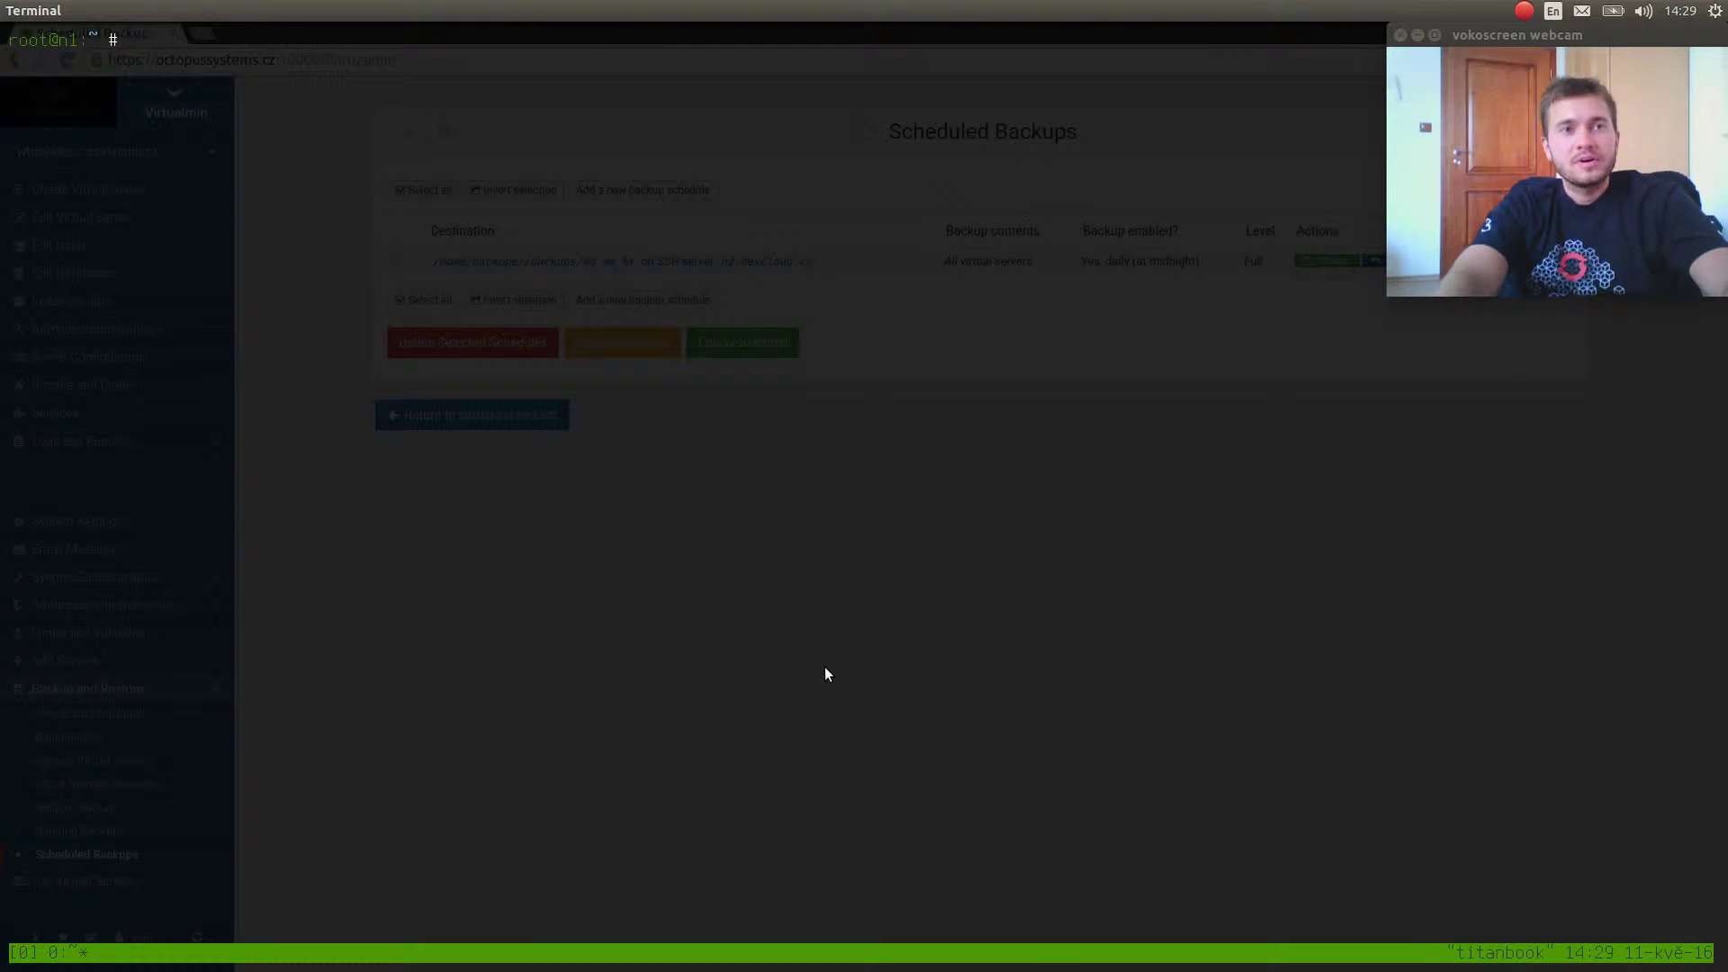
pyautogui.write('cd /home/')
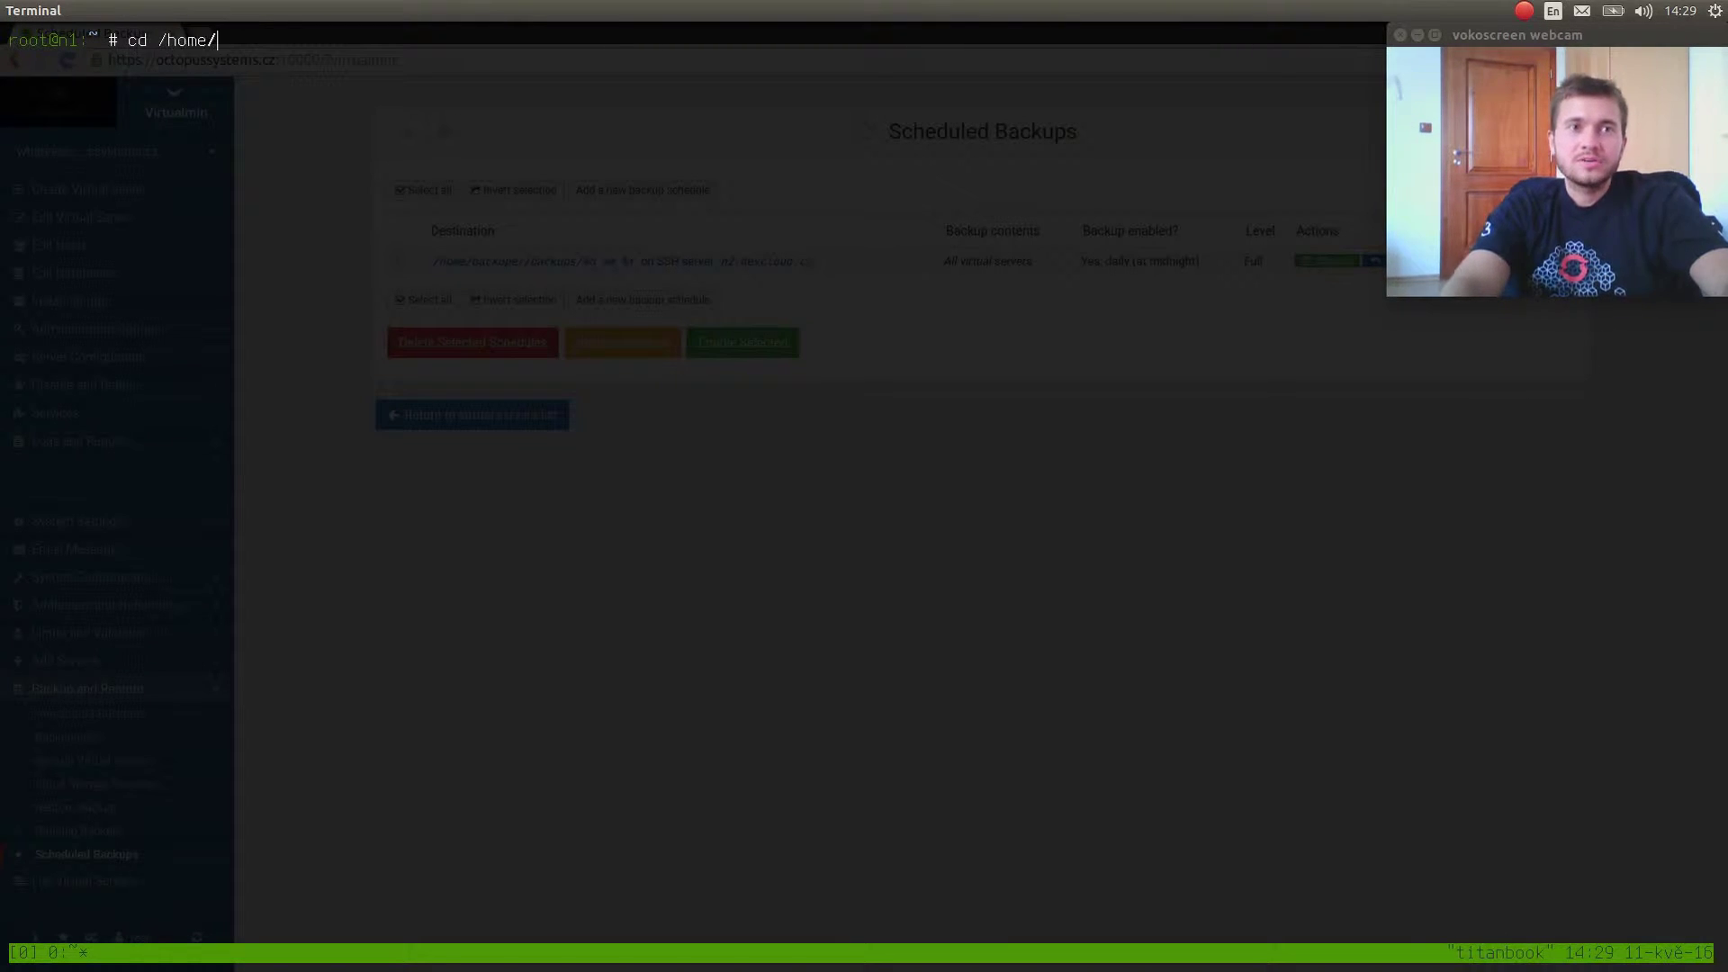
pyautogui.press('BackSpace')
pyautogui.press('Return')
pyautogui.write('ls')
pyautogui.press('Return')
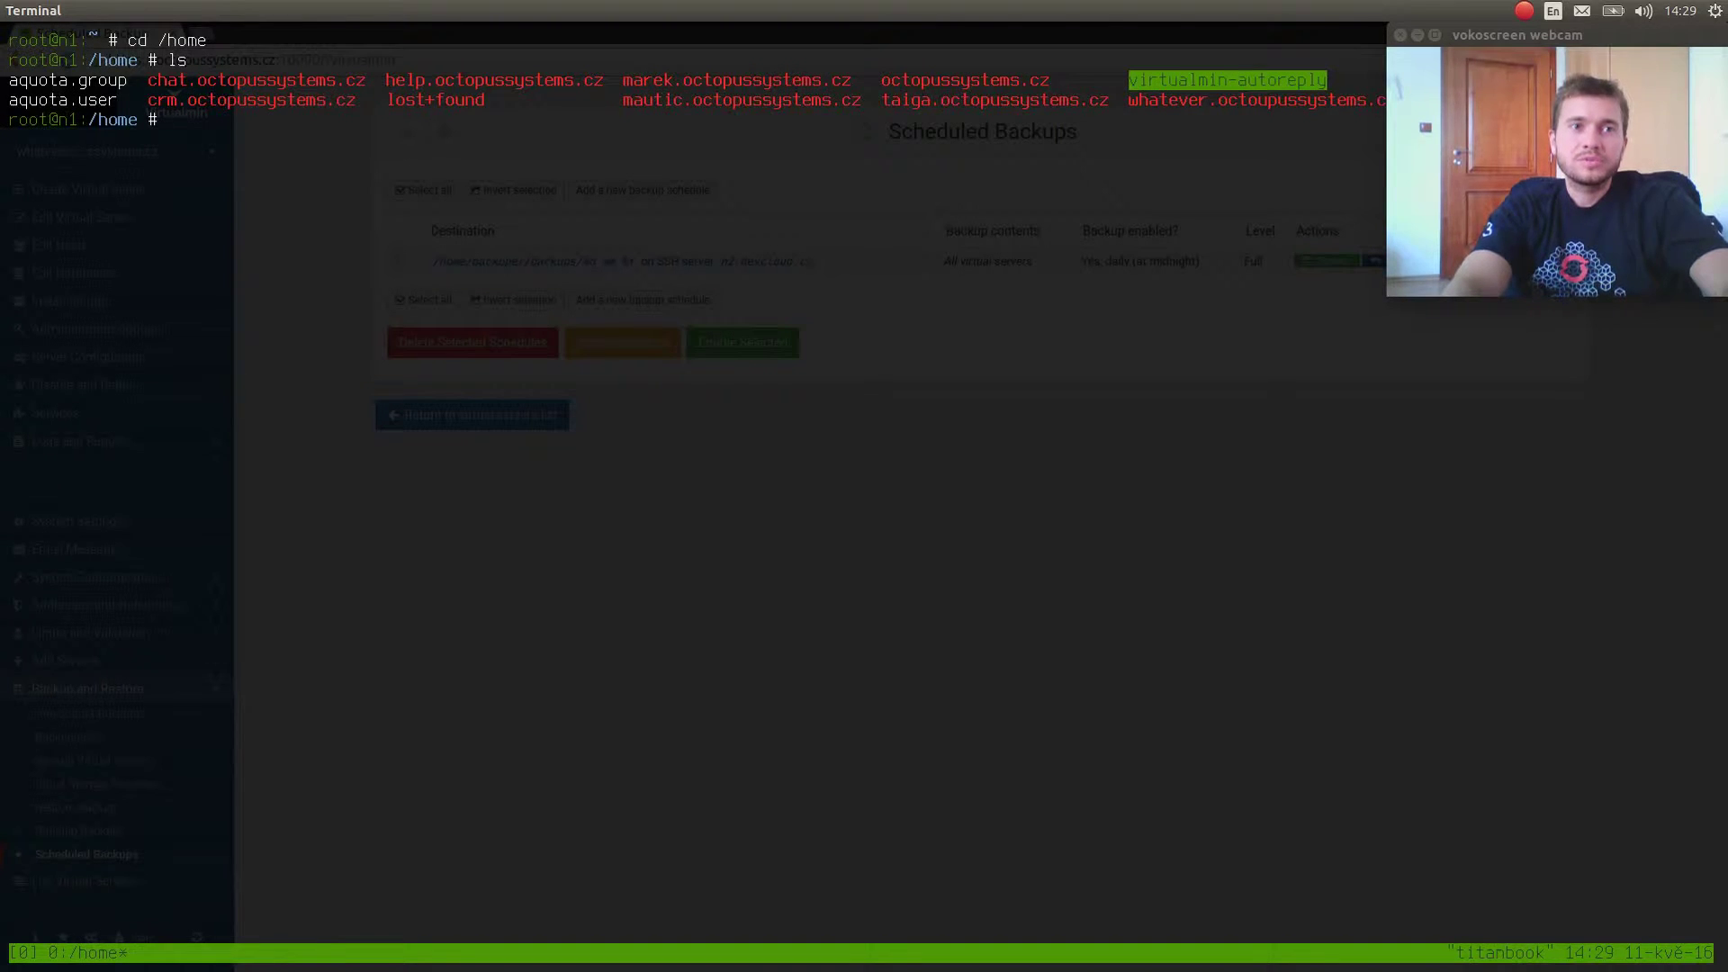
pyautogui.write('ls -la')
pyautogui.press('Return')
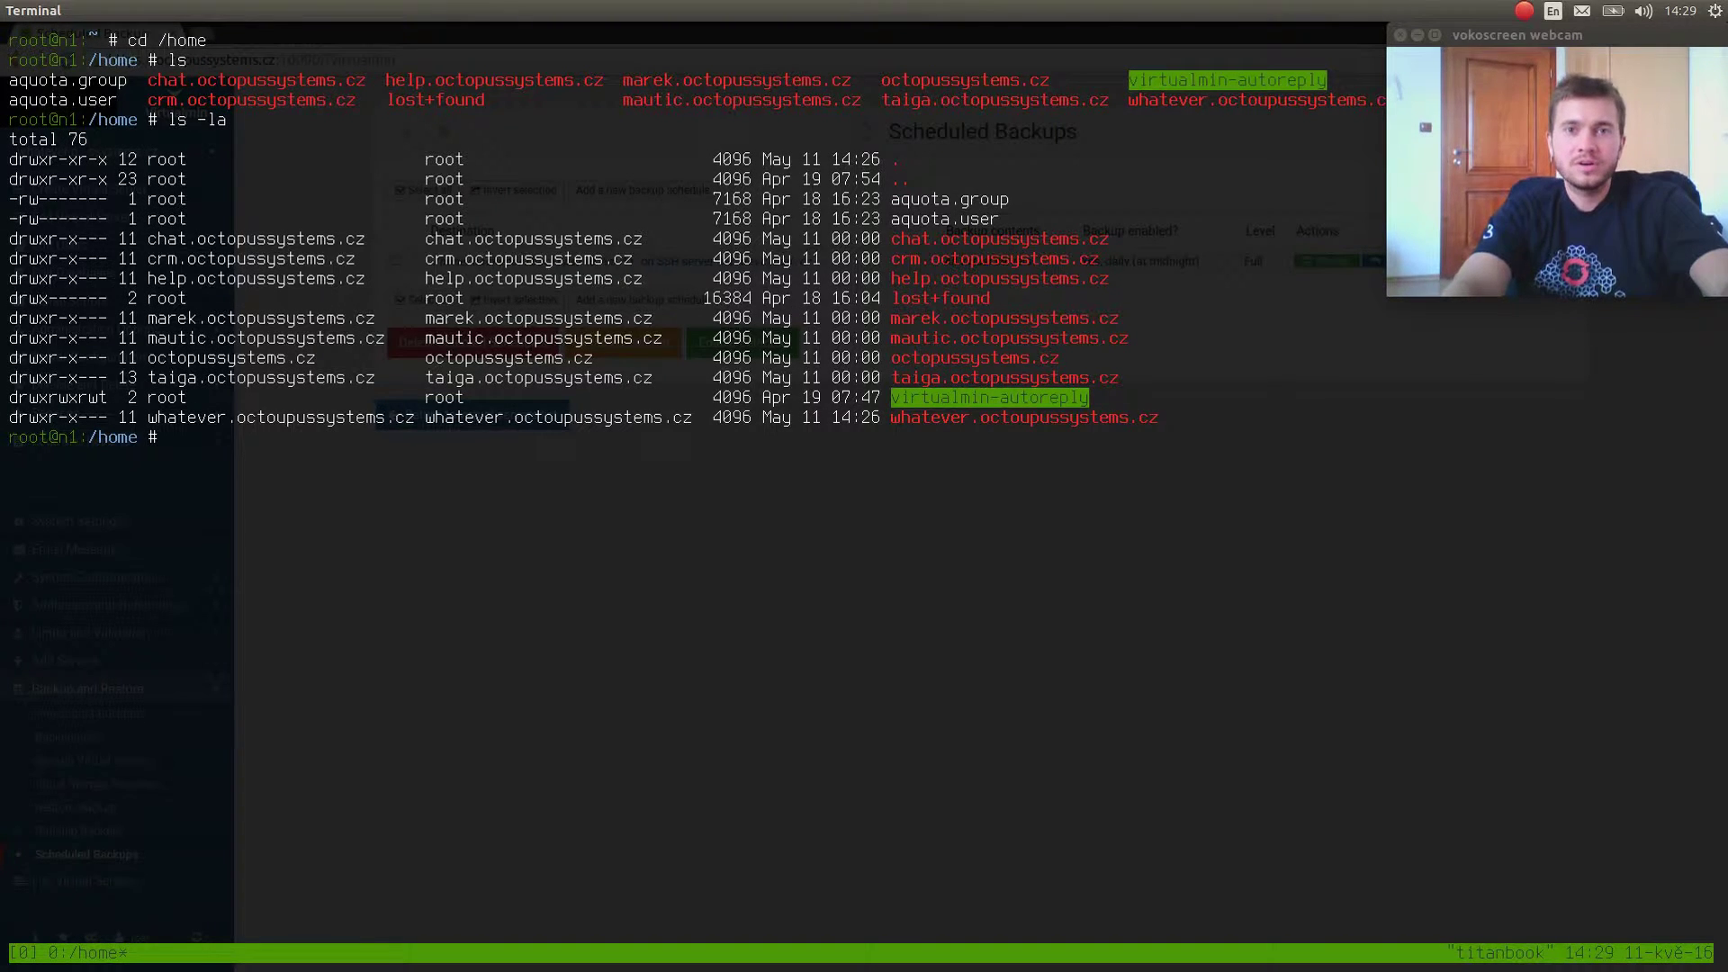
pyautogui.doubleClick(922, 245)
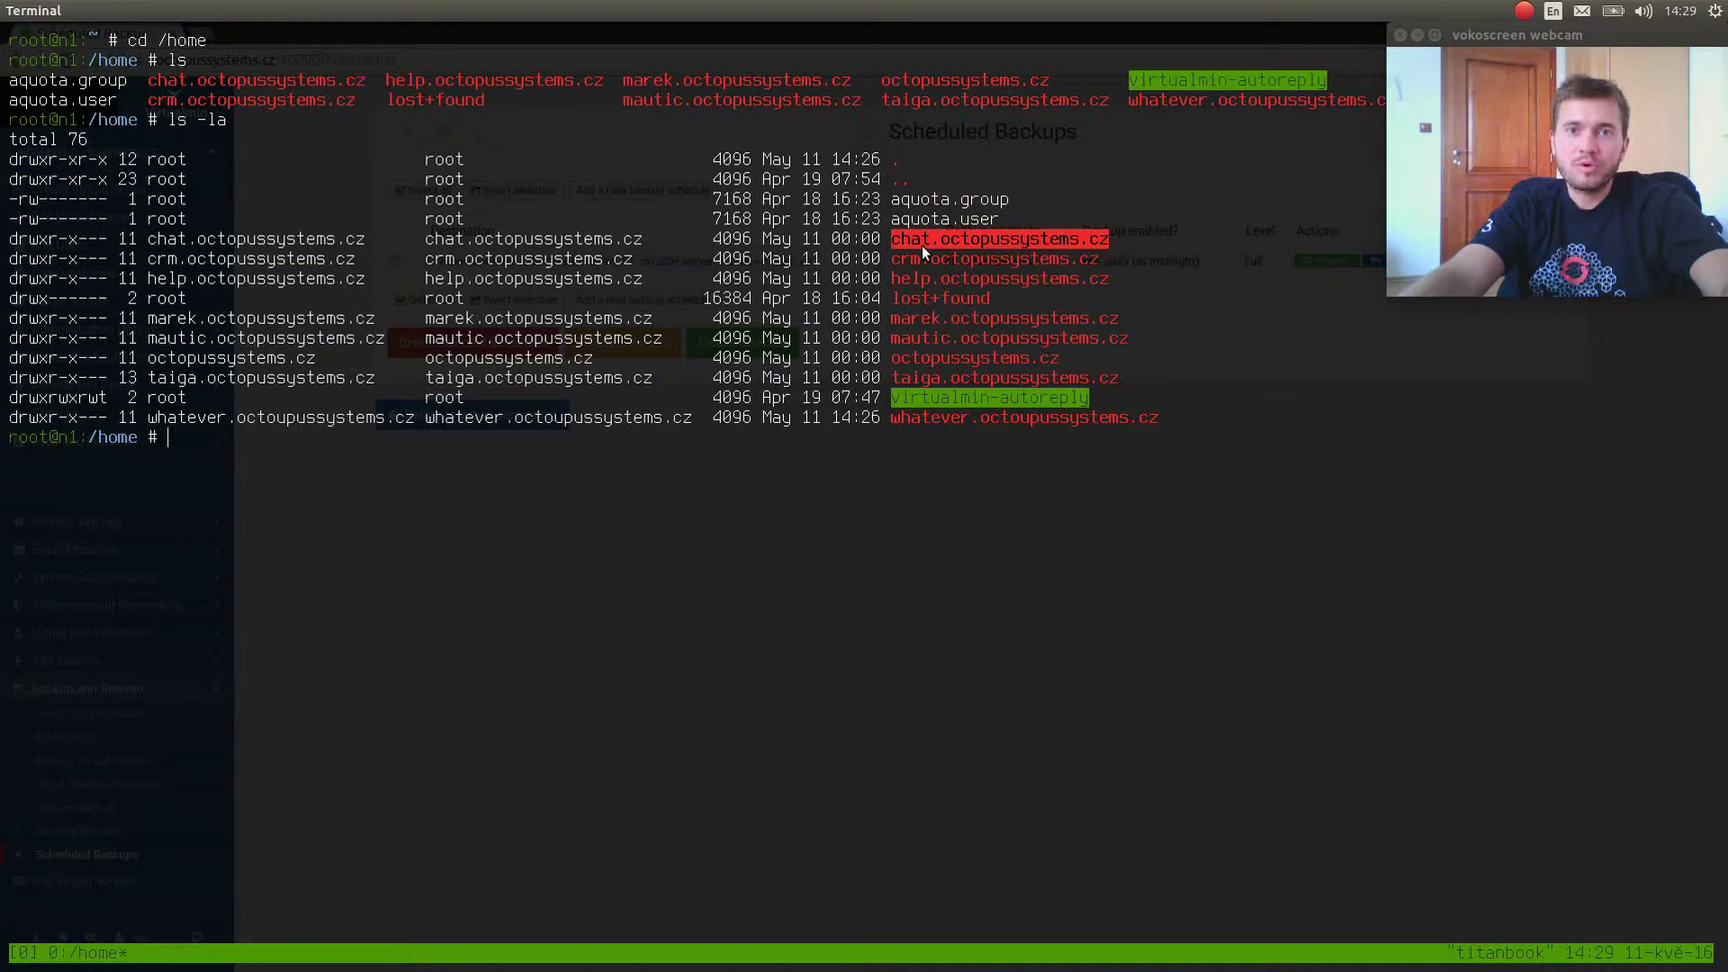
pyautogui.doubleClick(244, 245)
pyautogui.doubleClick(483, 247)
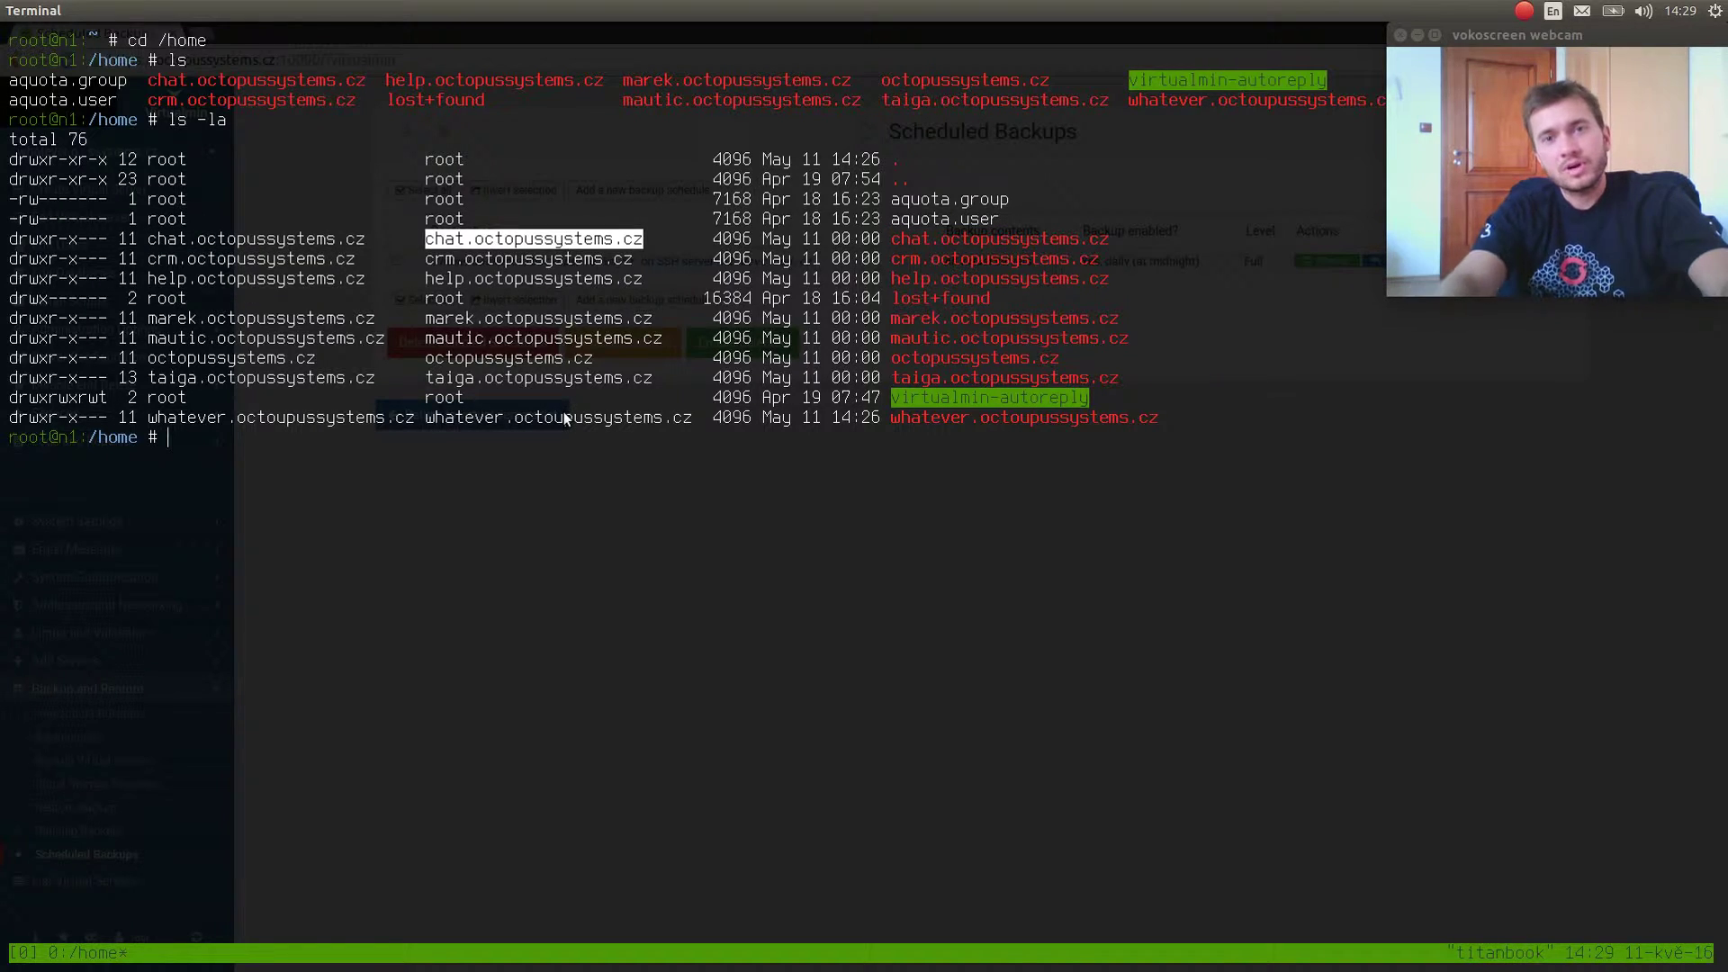
# Enter the octopussystems.cz home folder and show its long-format listing with l.
pyautogui.write('cd oct')
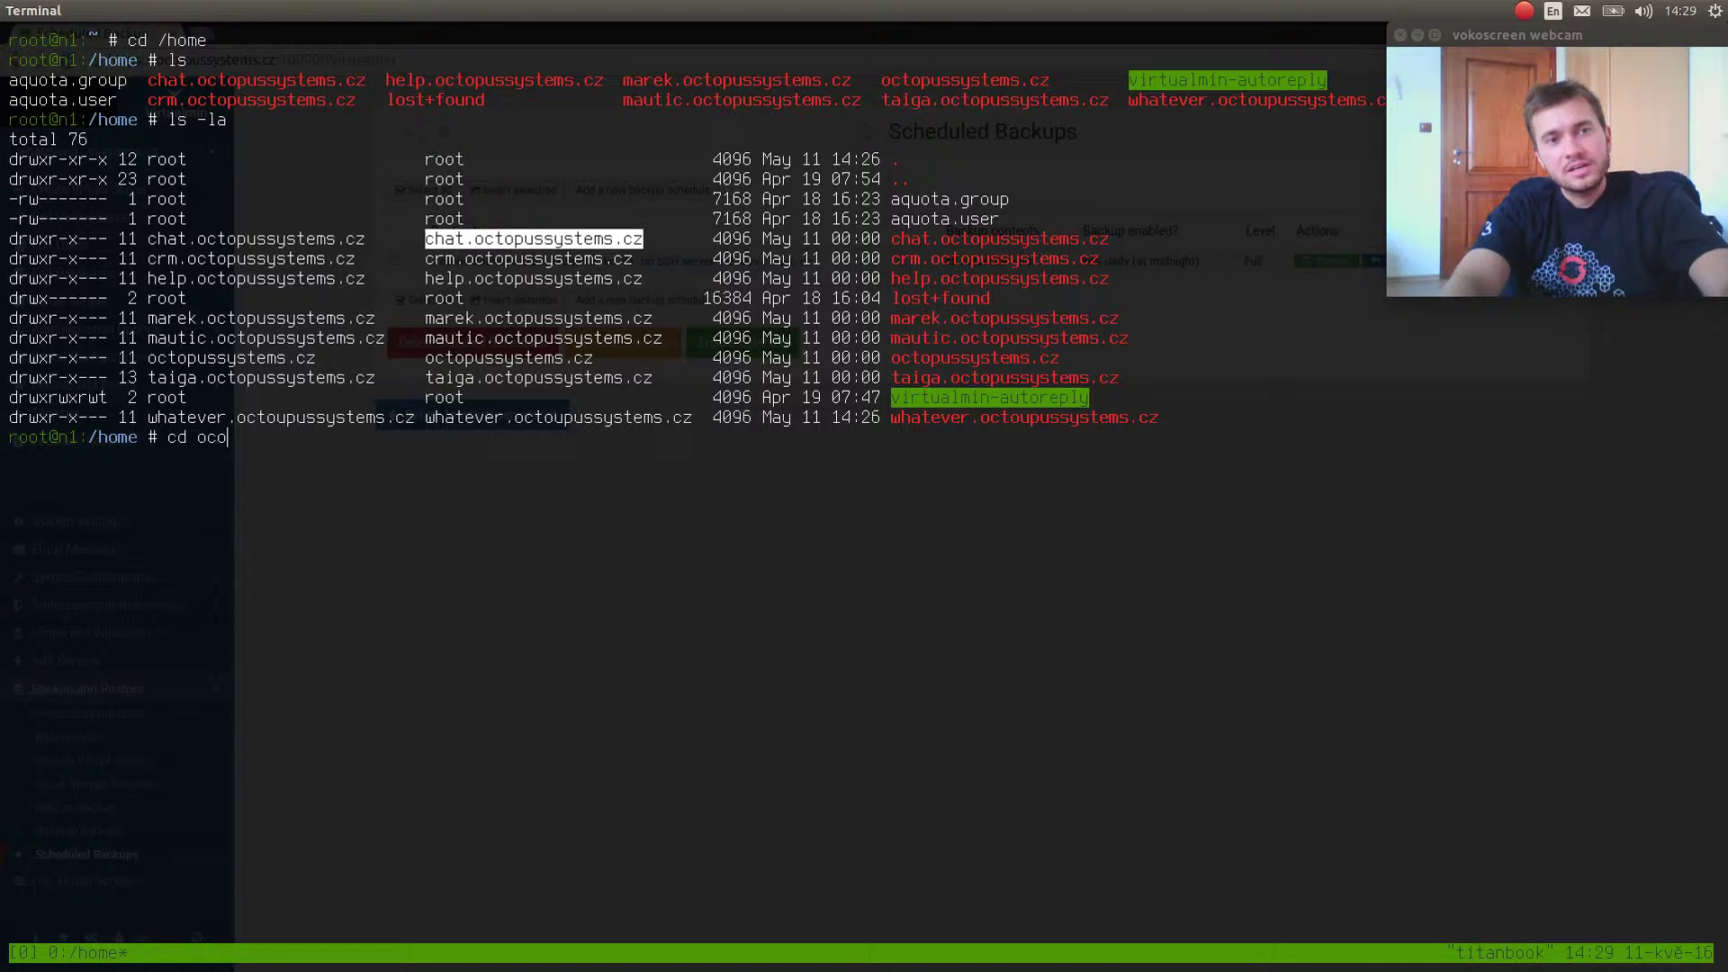
pyautogui.press('Tab')
pyautogui.press('Return')
pyautogui.write('ls')
pyautogui.press('Return')
pyautogui.write('ls')
pyautogui.press('BackSpace')
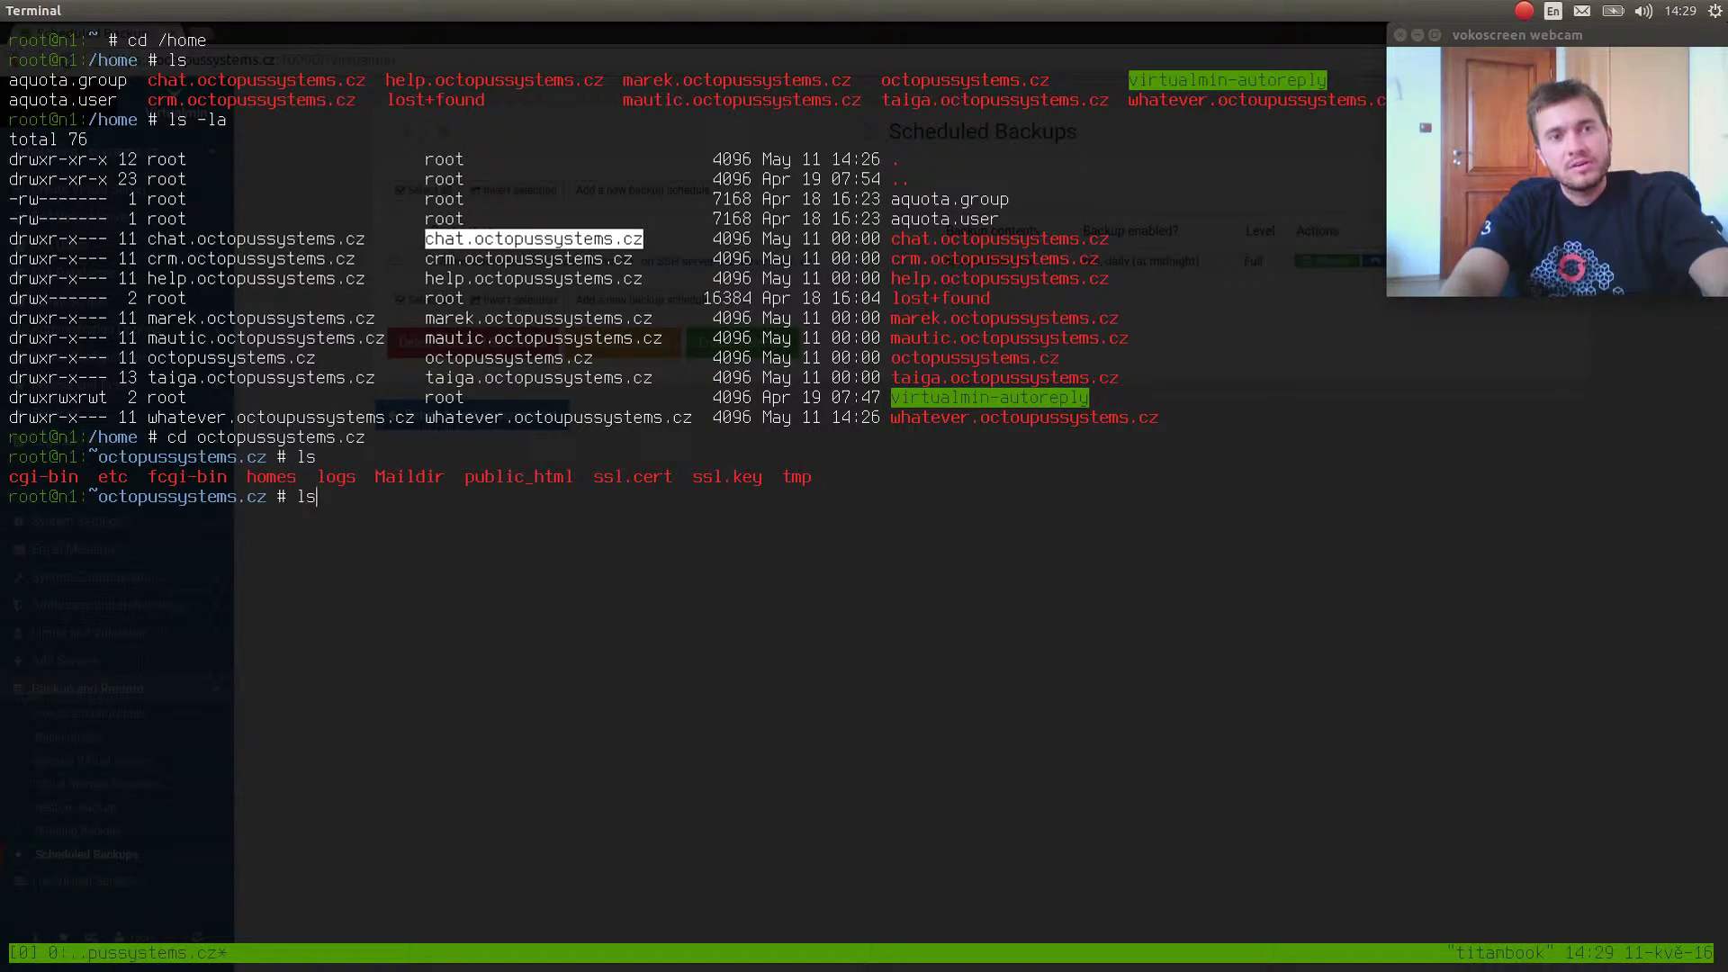
pyautogui.press('BackSpace')
pyautogui.press('BackSpace')
pyautogui.hotkey('ctrl', 'l')
pyautogui.write('l')
pyautogui.press('Return')
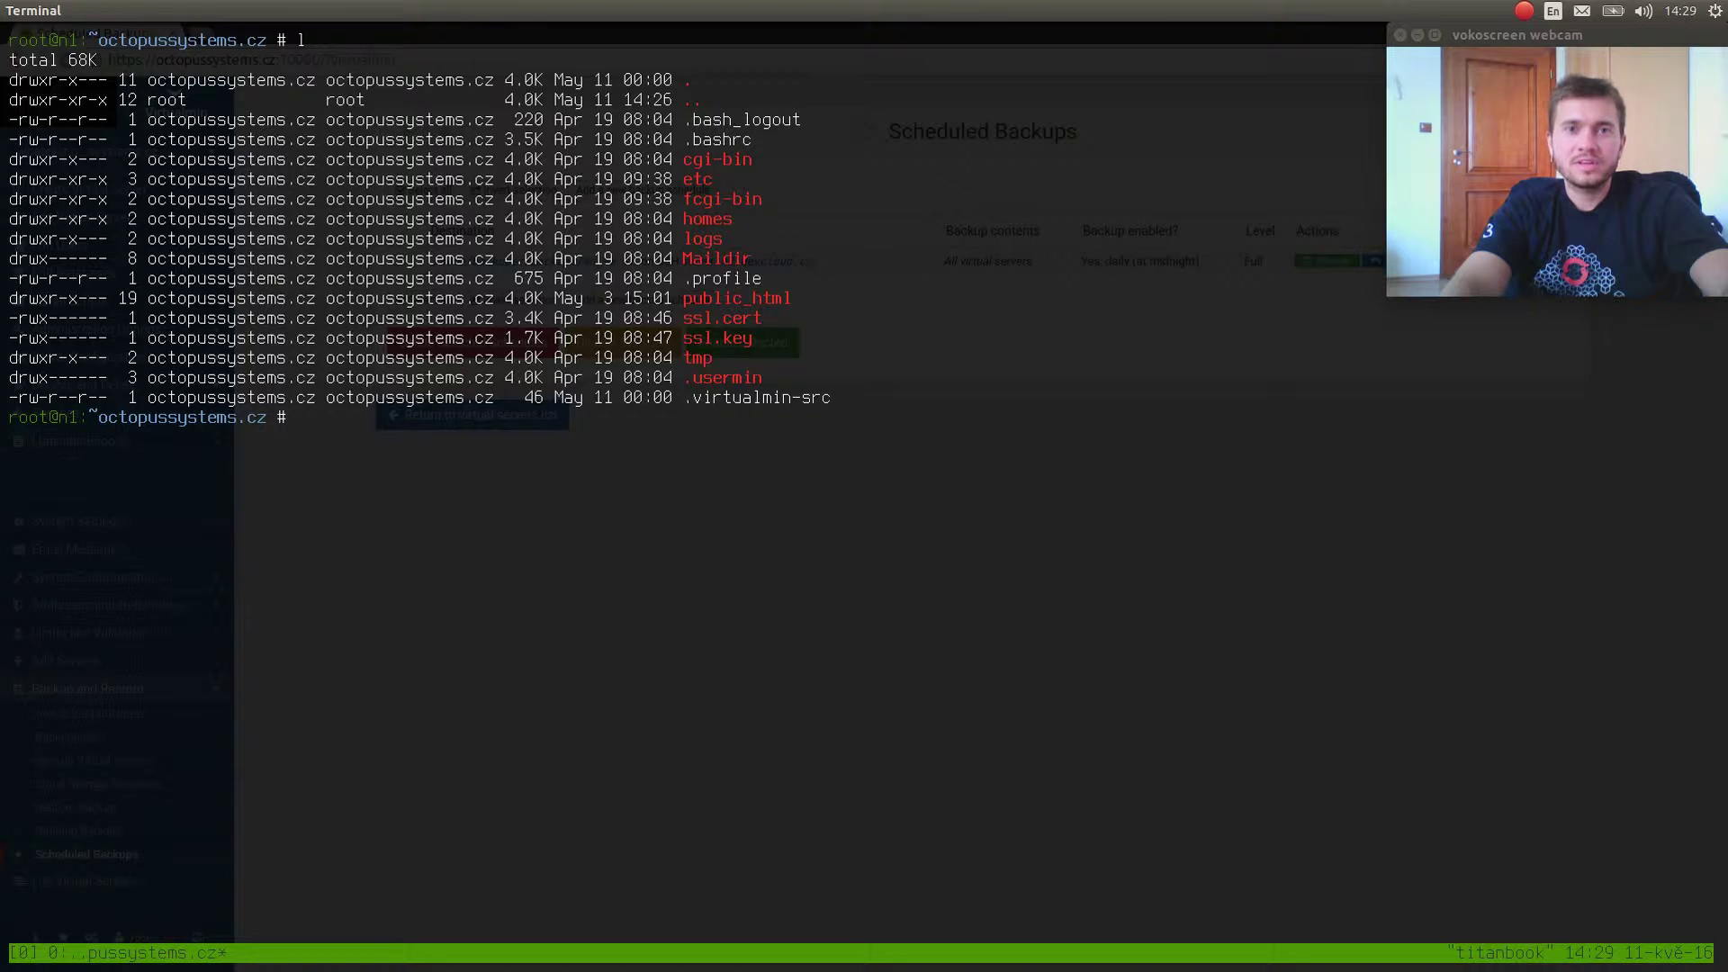
# Return to the browser and open Install Scripts for whatever.octoupussystems.cz.
pyautogui.hotkey('alt', 'Tab')
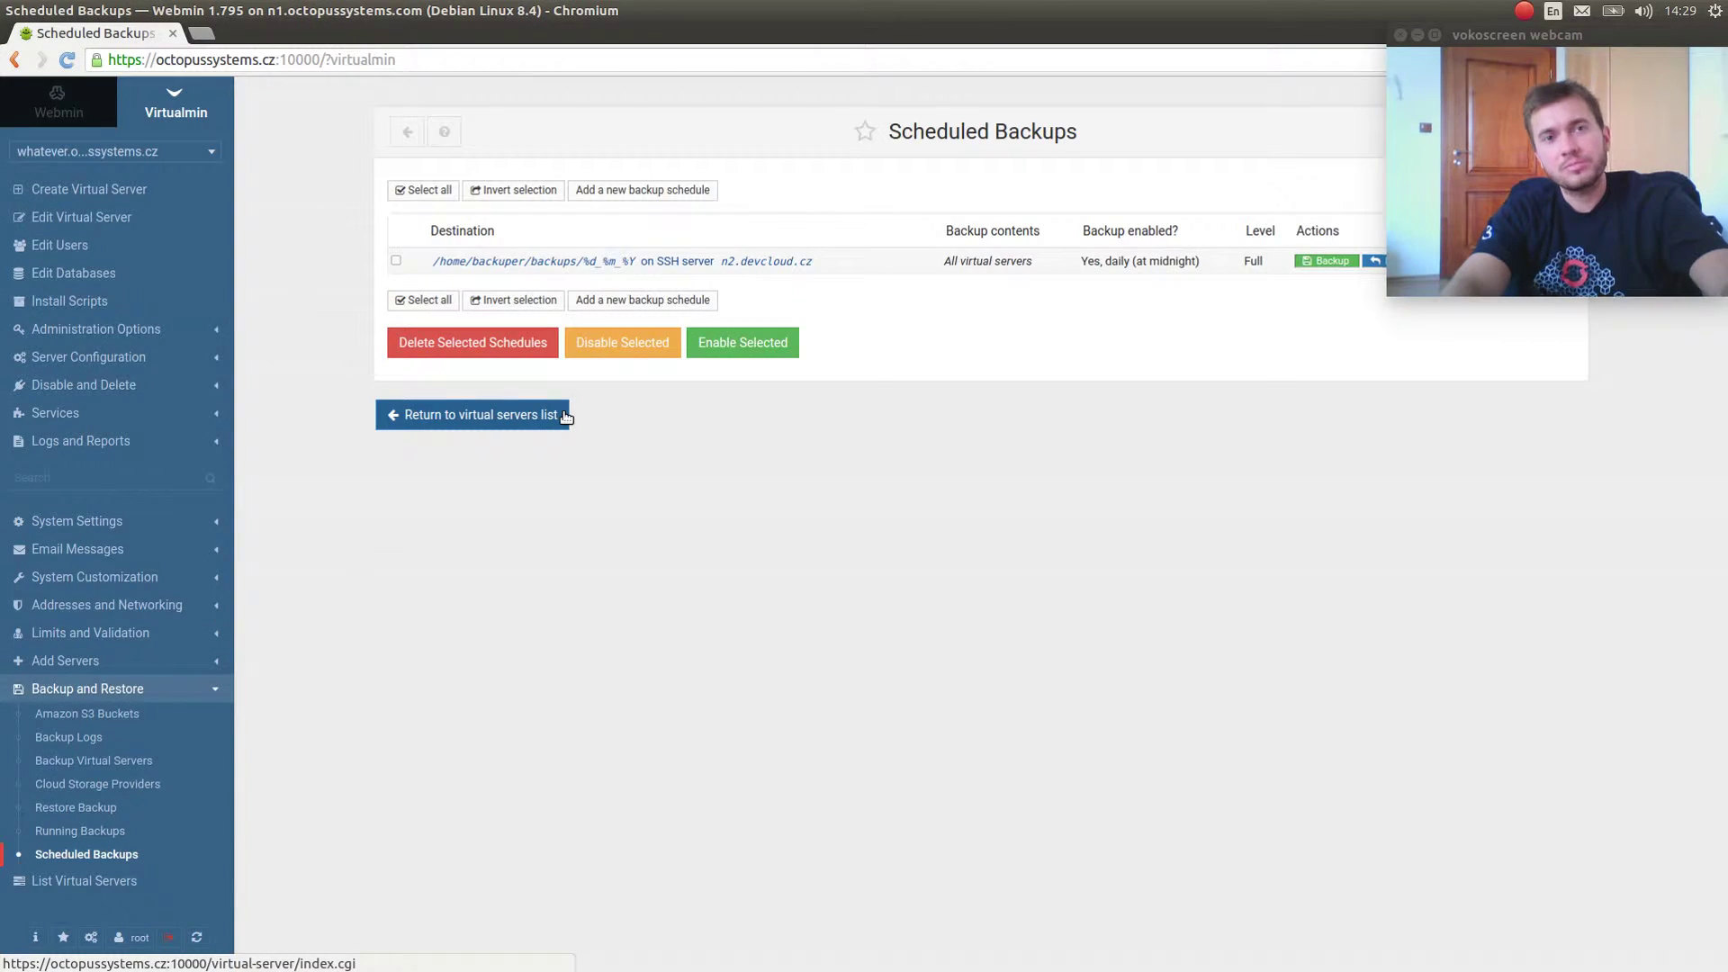
pyautogui.hotkey('alt', 'Tab')
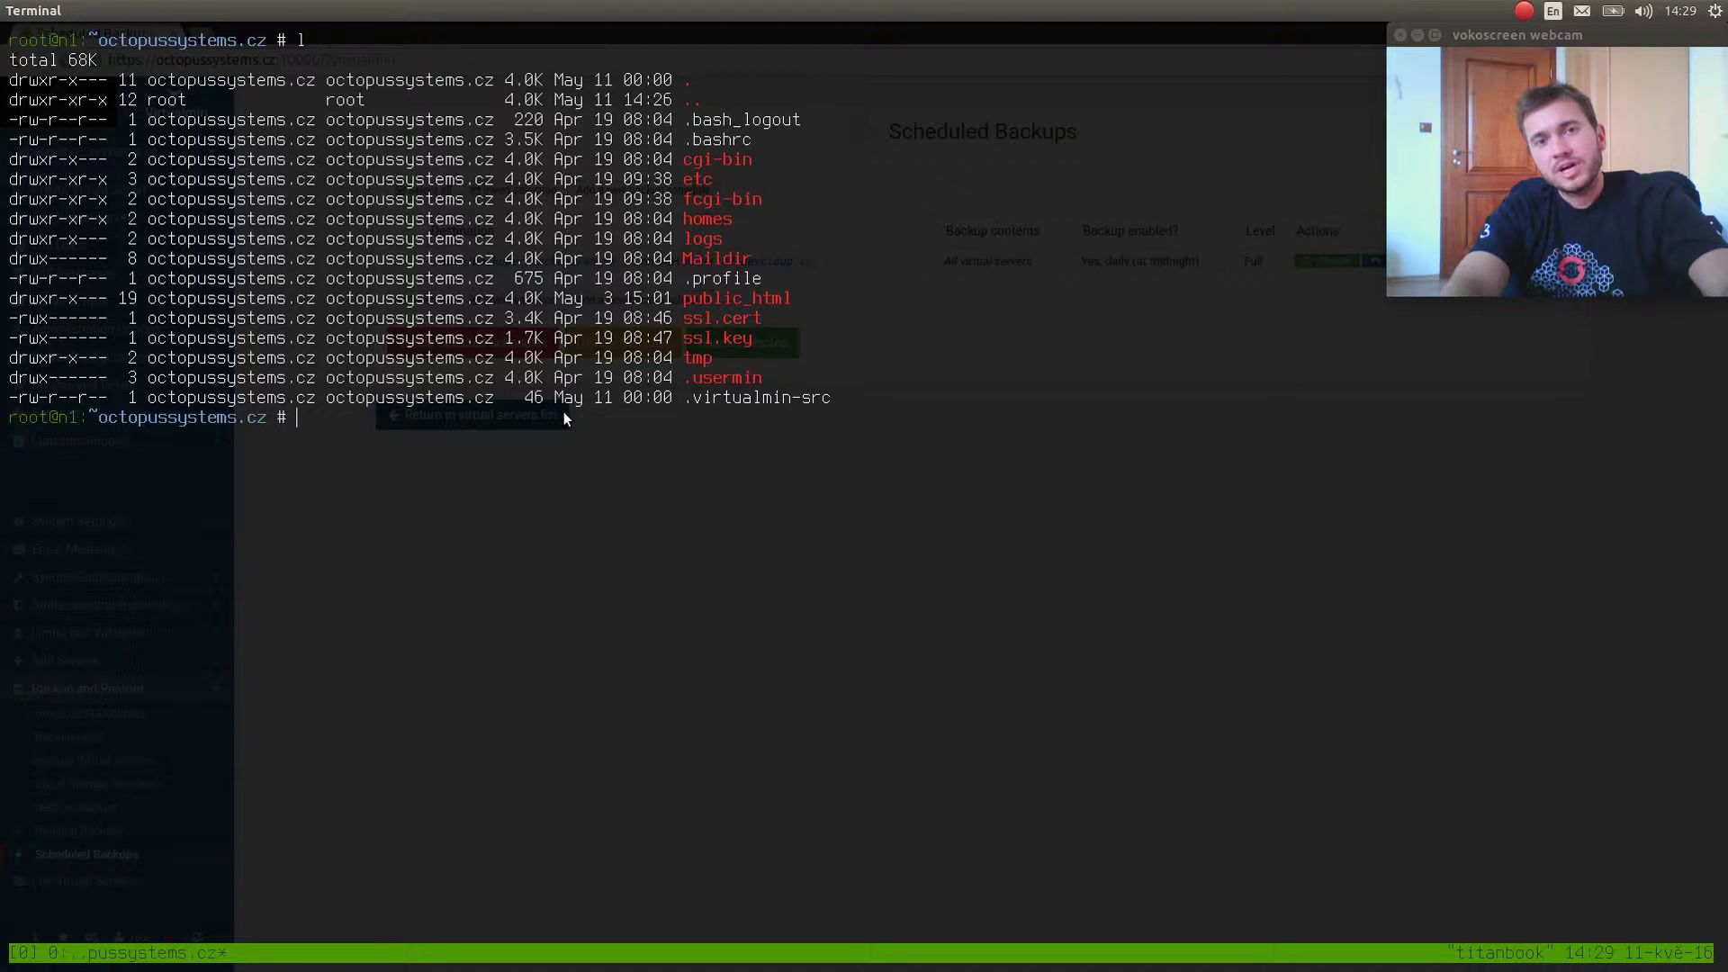
pyautogui.hotkey('alt', 'Tab')
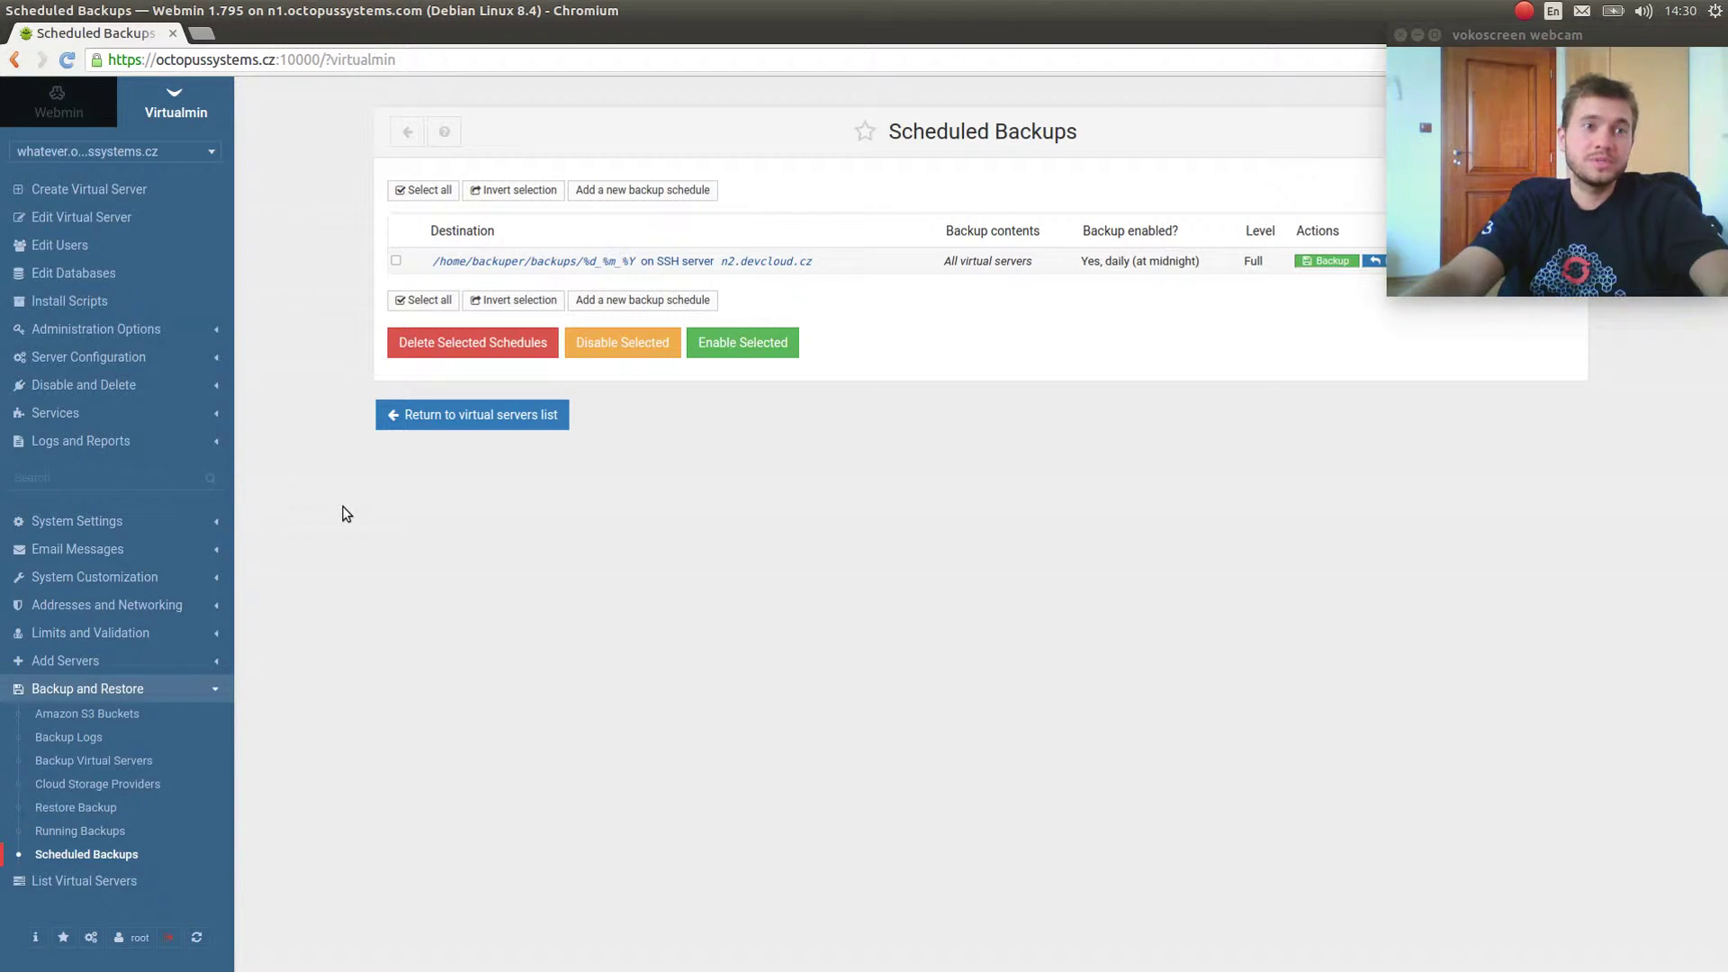
pyautogui.click(65, 309)
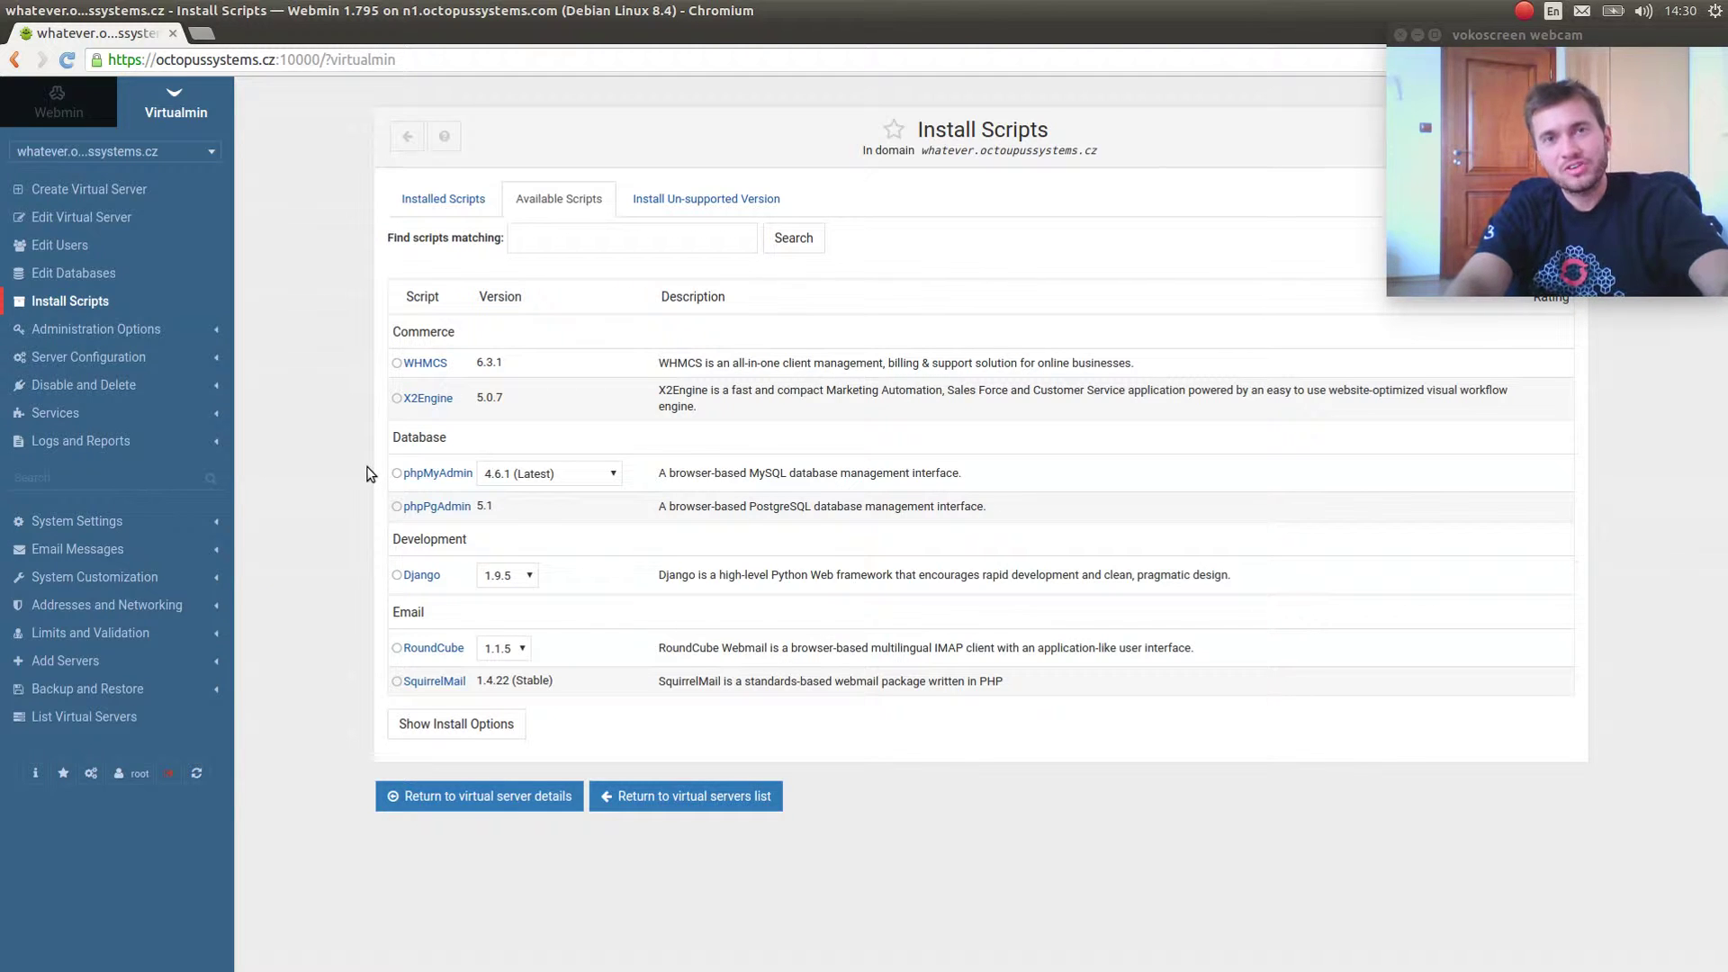
# Change into /etc/apache2/sites-enabled and list the domains' site config files.
pyautogui.press('F12')
pyautogui.hotkey('ctrl', 'l')
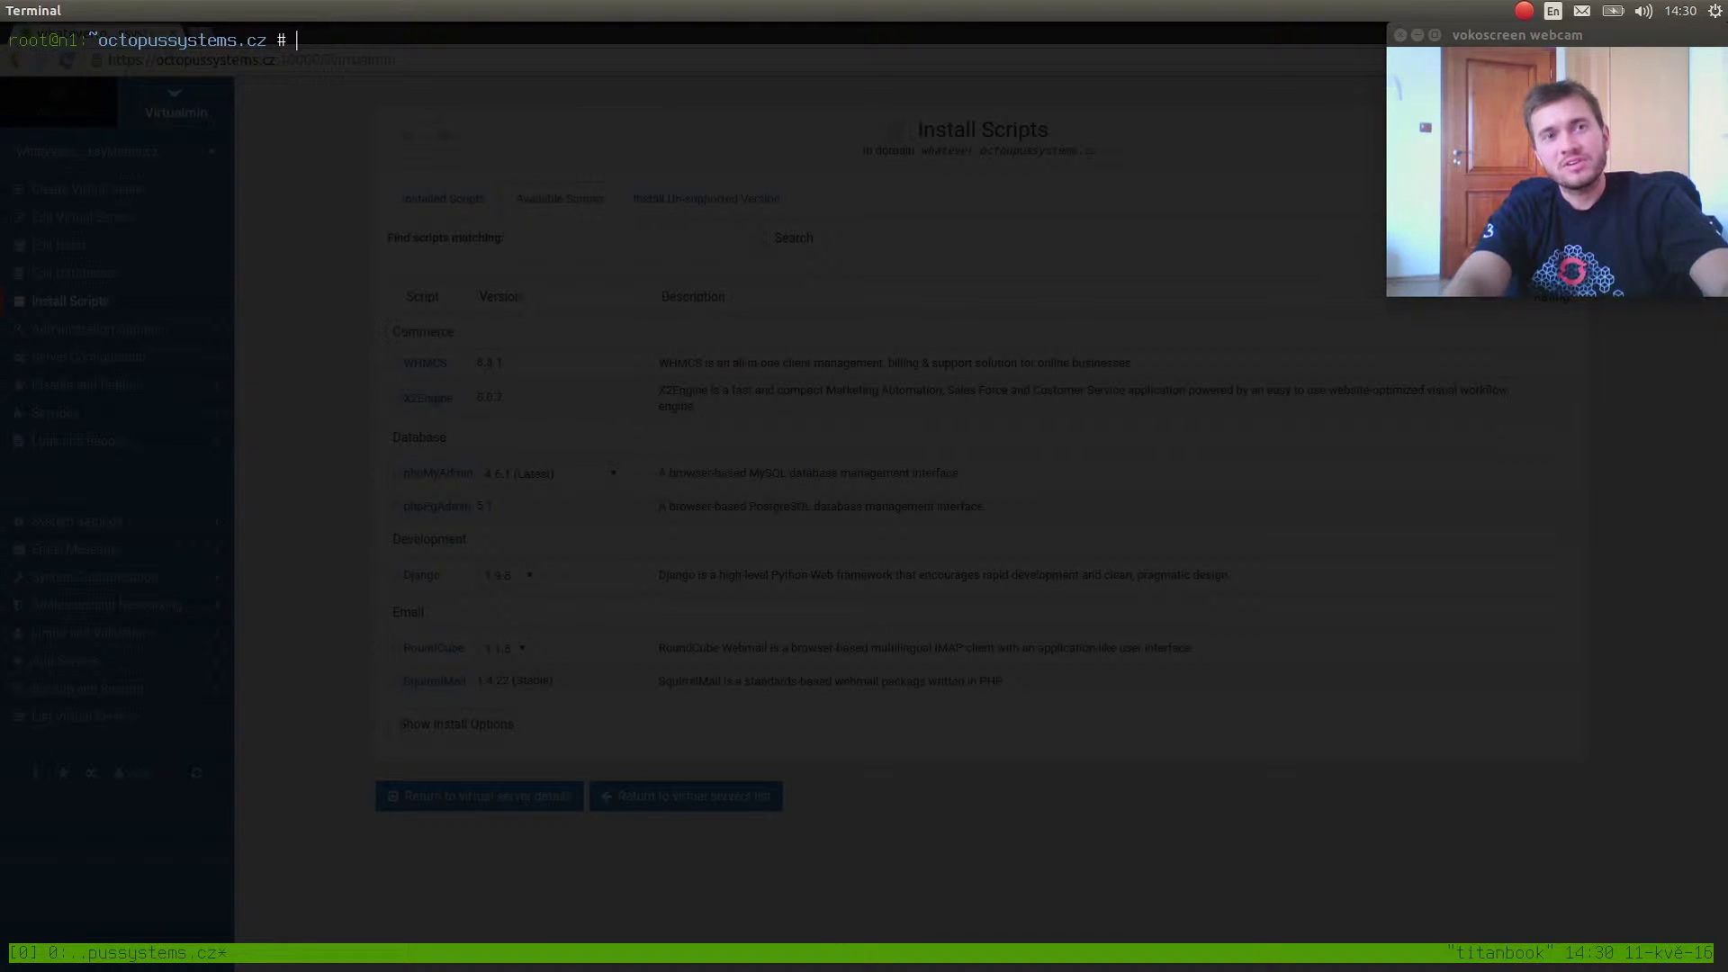
pyautogui.write('cd /etc/')
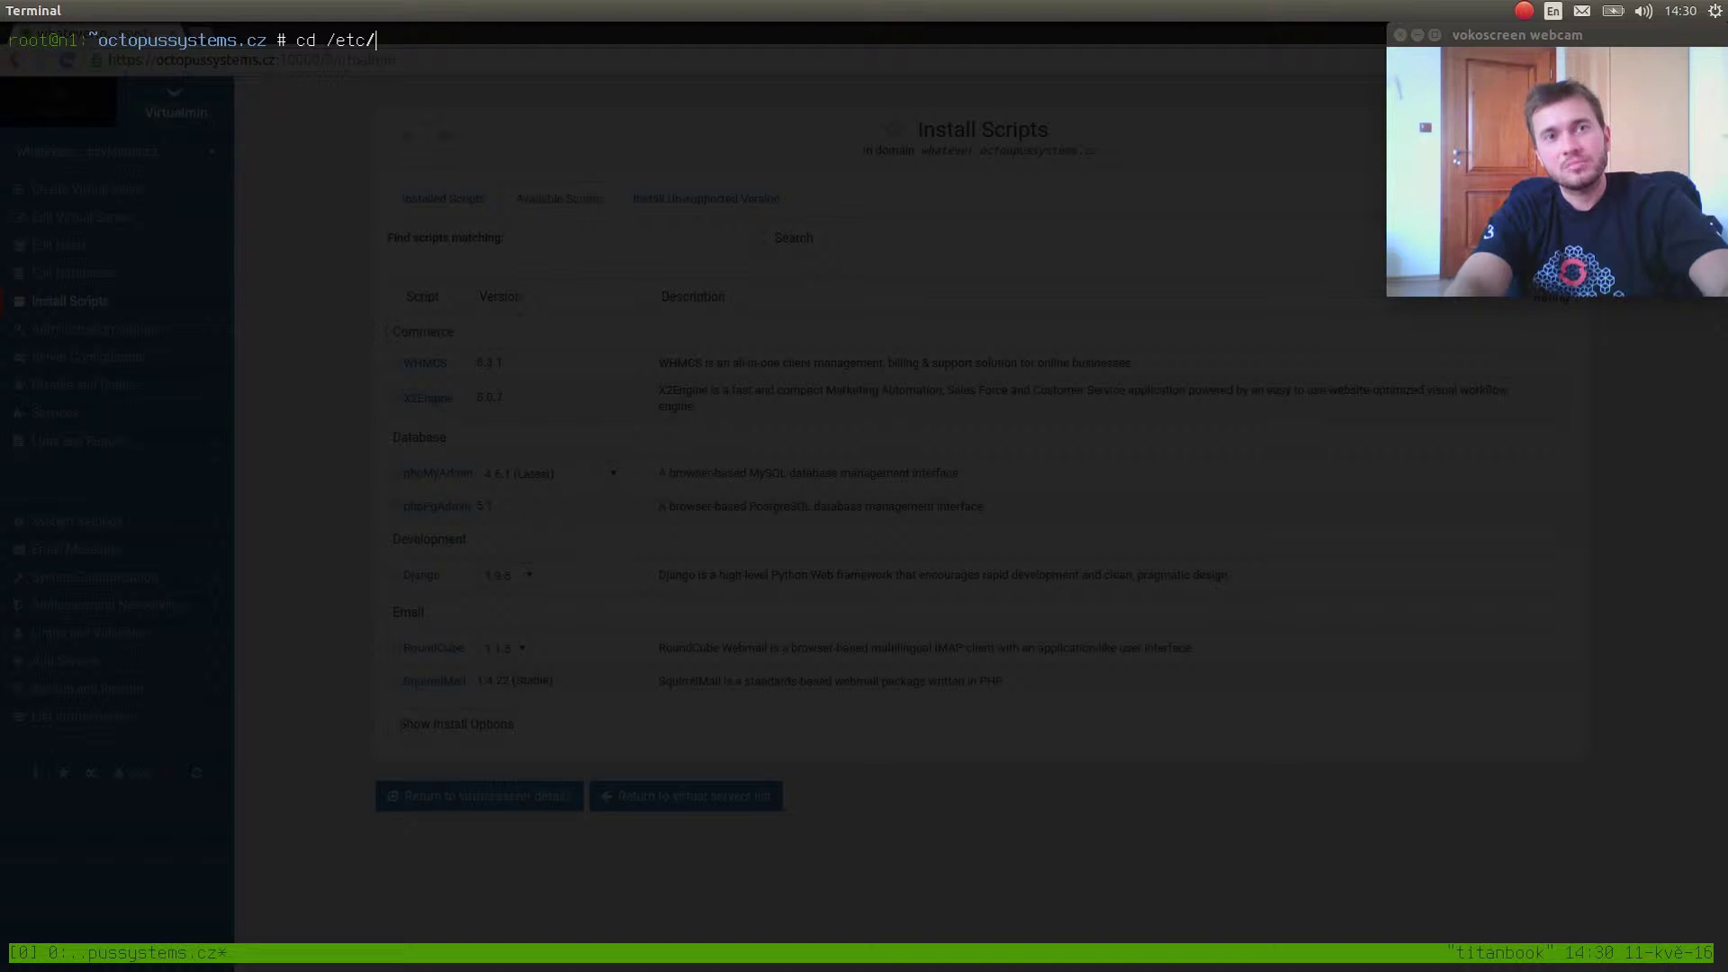
pyautogui.write('ap')
pyautogui.press('Return')
pyautogui.press('Up')
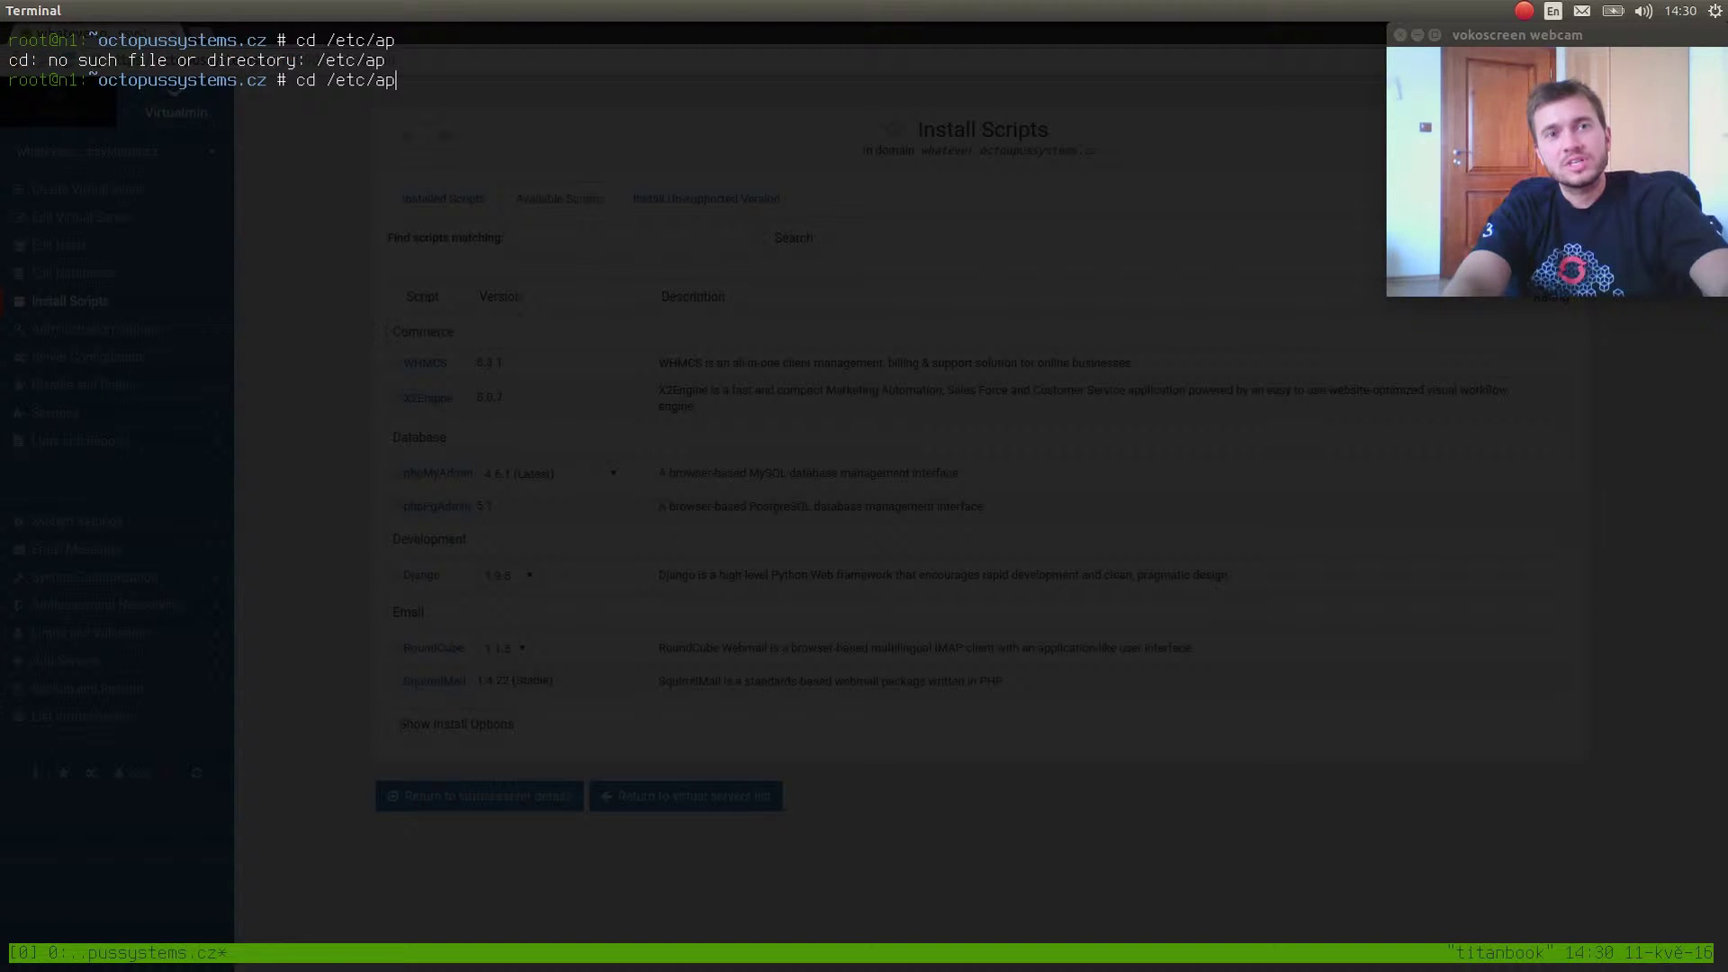
pyautogui.press('Tab')
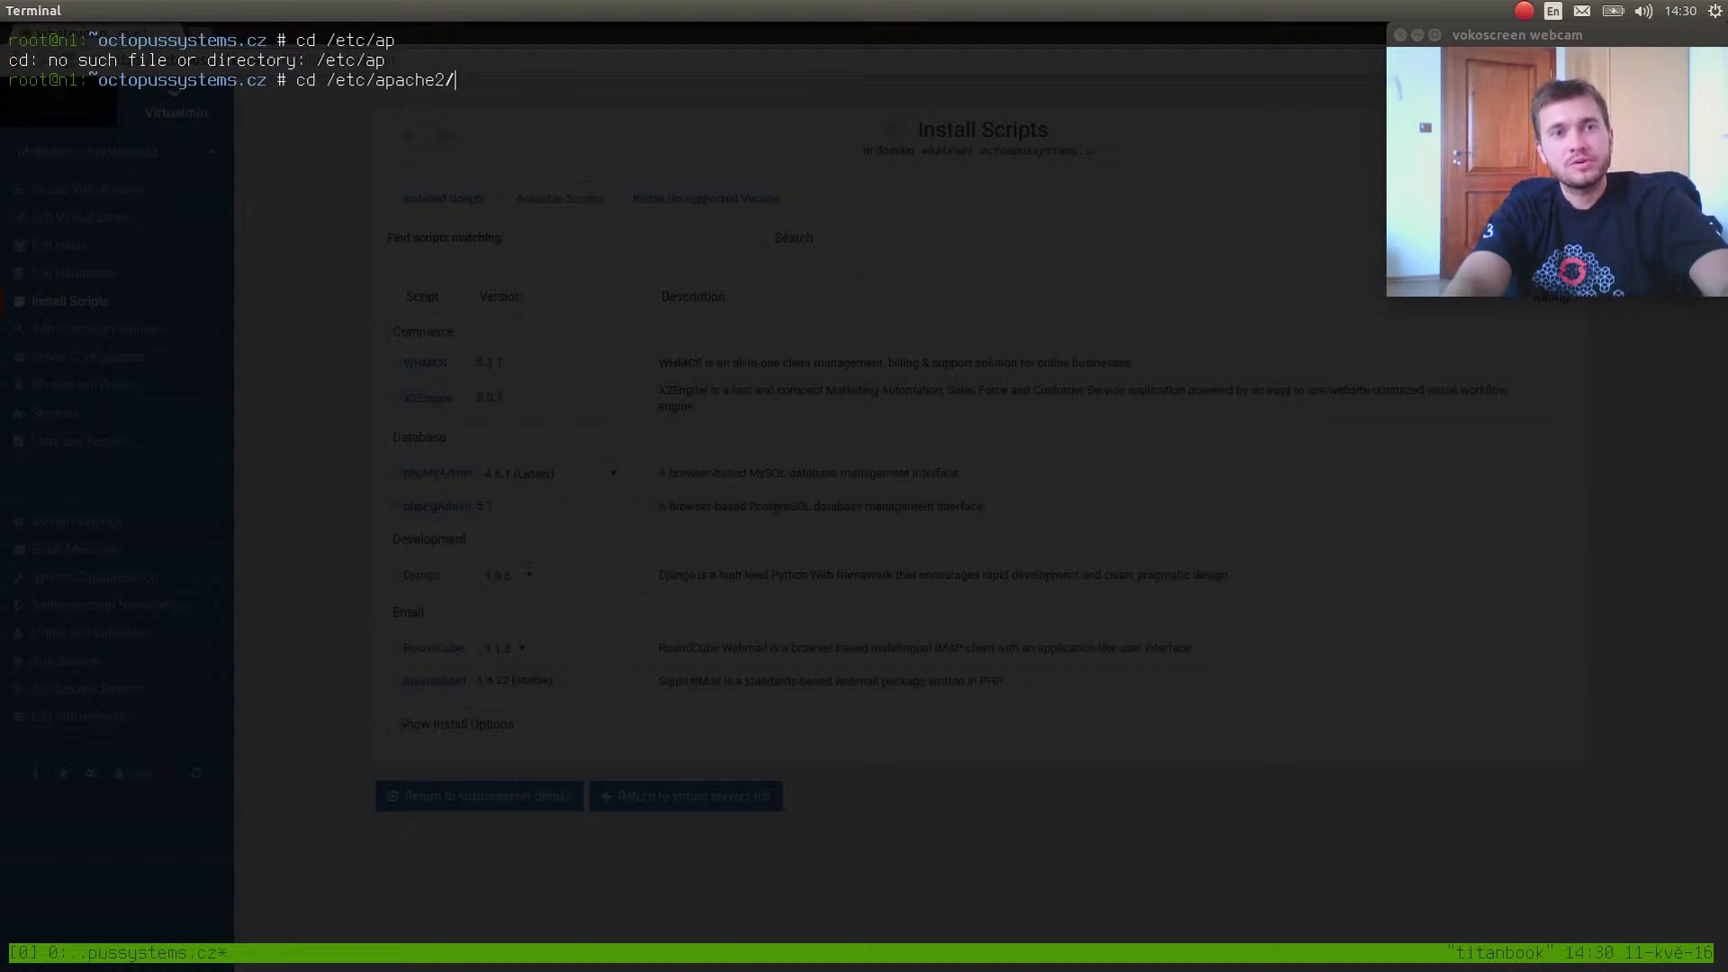
pyautogui.press('Return')
pyautogui.write('ls')
pyautogui.press('Return')
pyautogui.write('cd sites-e')
pyautogui.press('Tab')
pyautogui.press('Return')
pyautogui.write('ls')
pyautogui.press('Return')
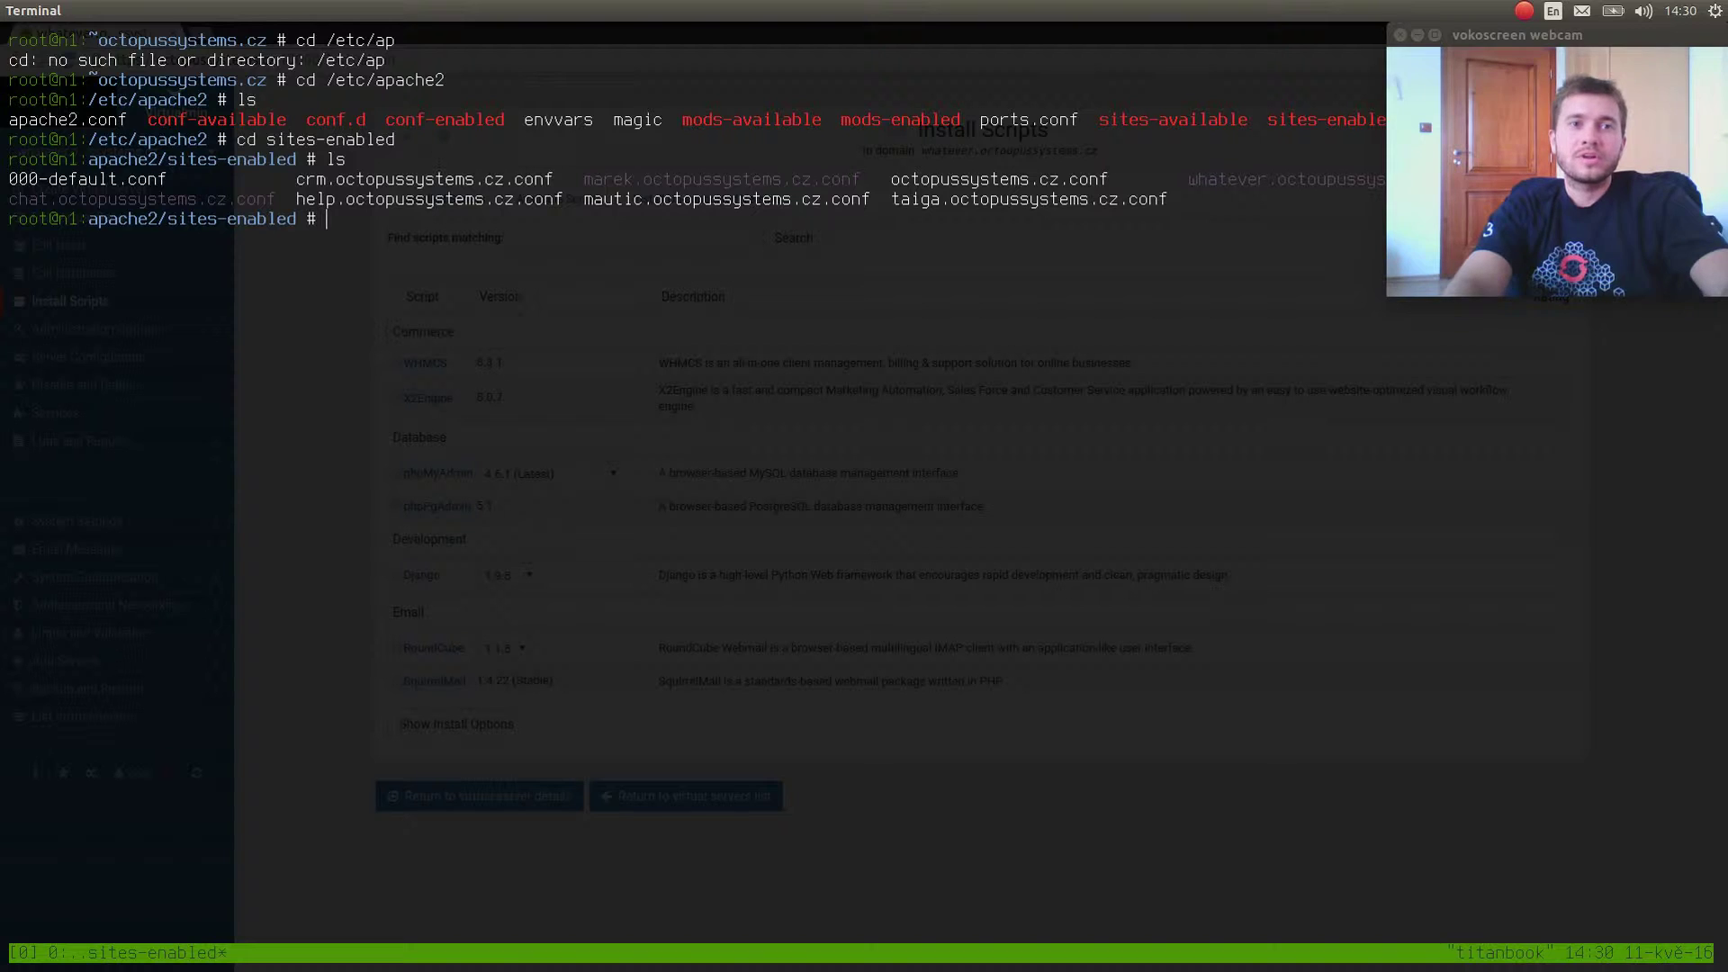
# Confirm Debian 8.4 jessie with lsb_release -a, relist the configs, and begin 'vim oc'.
pyautogui.write('lsb')
pyautogui.press('Tab')
pyautogui.press('Tab')
pyautogui.write('_')
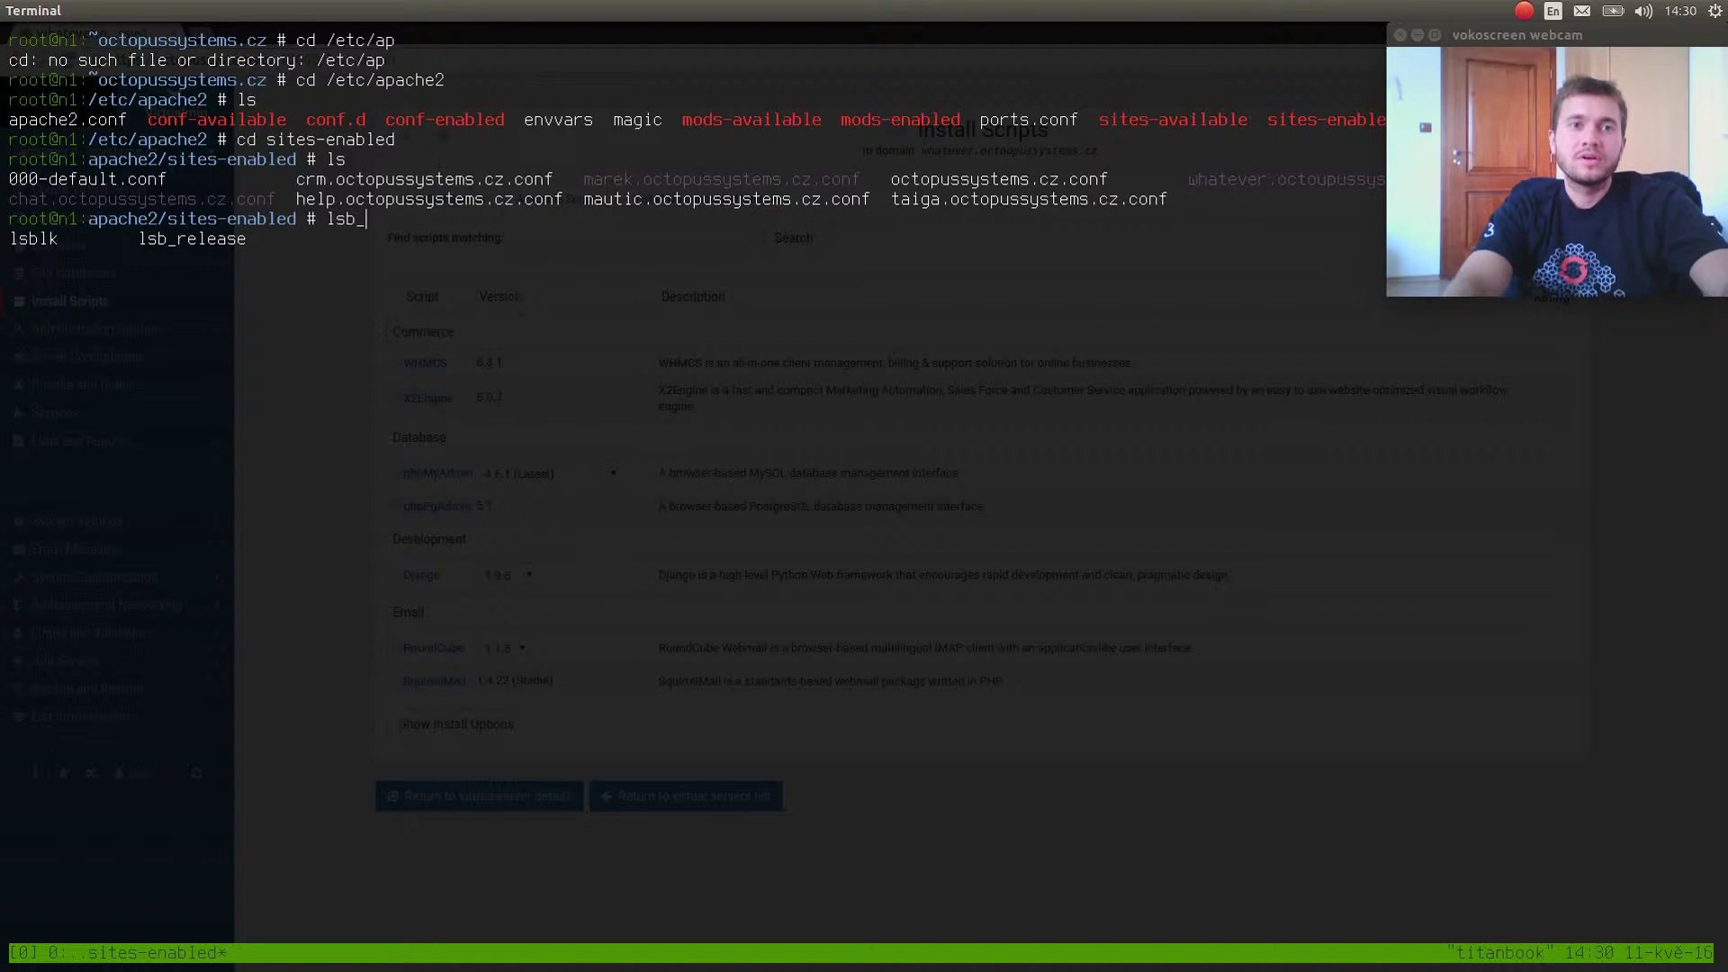
pyautogui.write('re')
pyautogui.press('Tab')
pyautogui.write('-a')
pyautogui.press('Return')
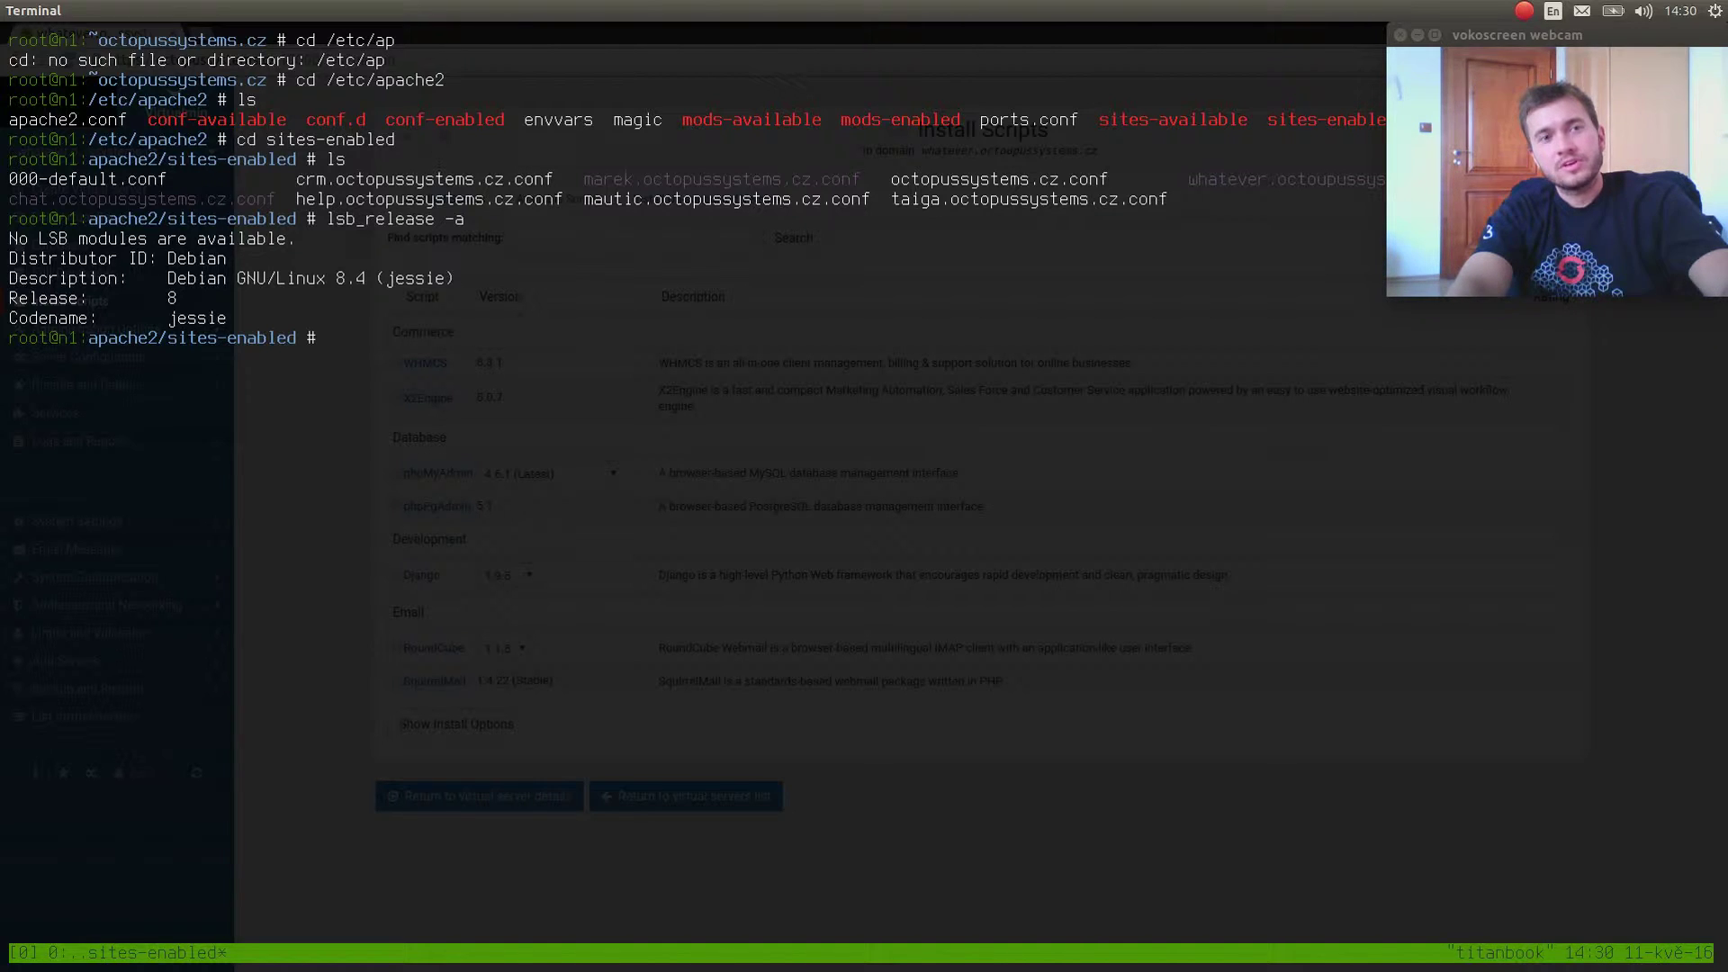
pyautogui.hotkey('ctrl', 'l')
pyautogui.write('ls')
pyautogui.press('Return')
pyautogui.write('vim oc')
# View octopussystems.cz.conf in vim twice, quitting back to the shell each time.
pyautogui.press('Tab')
pyautogui.press('Return')
pyautogui.press('g')
pyautogui.press('g')
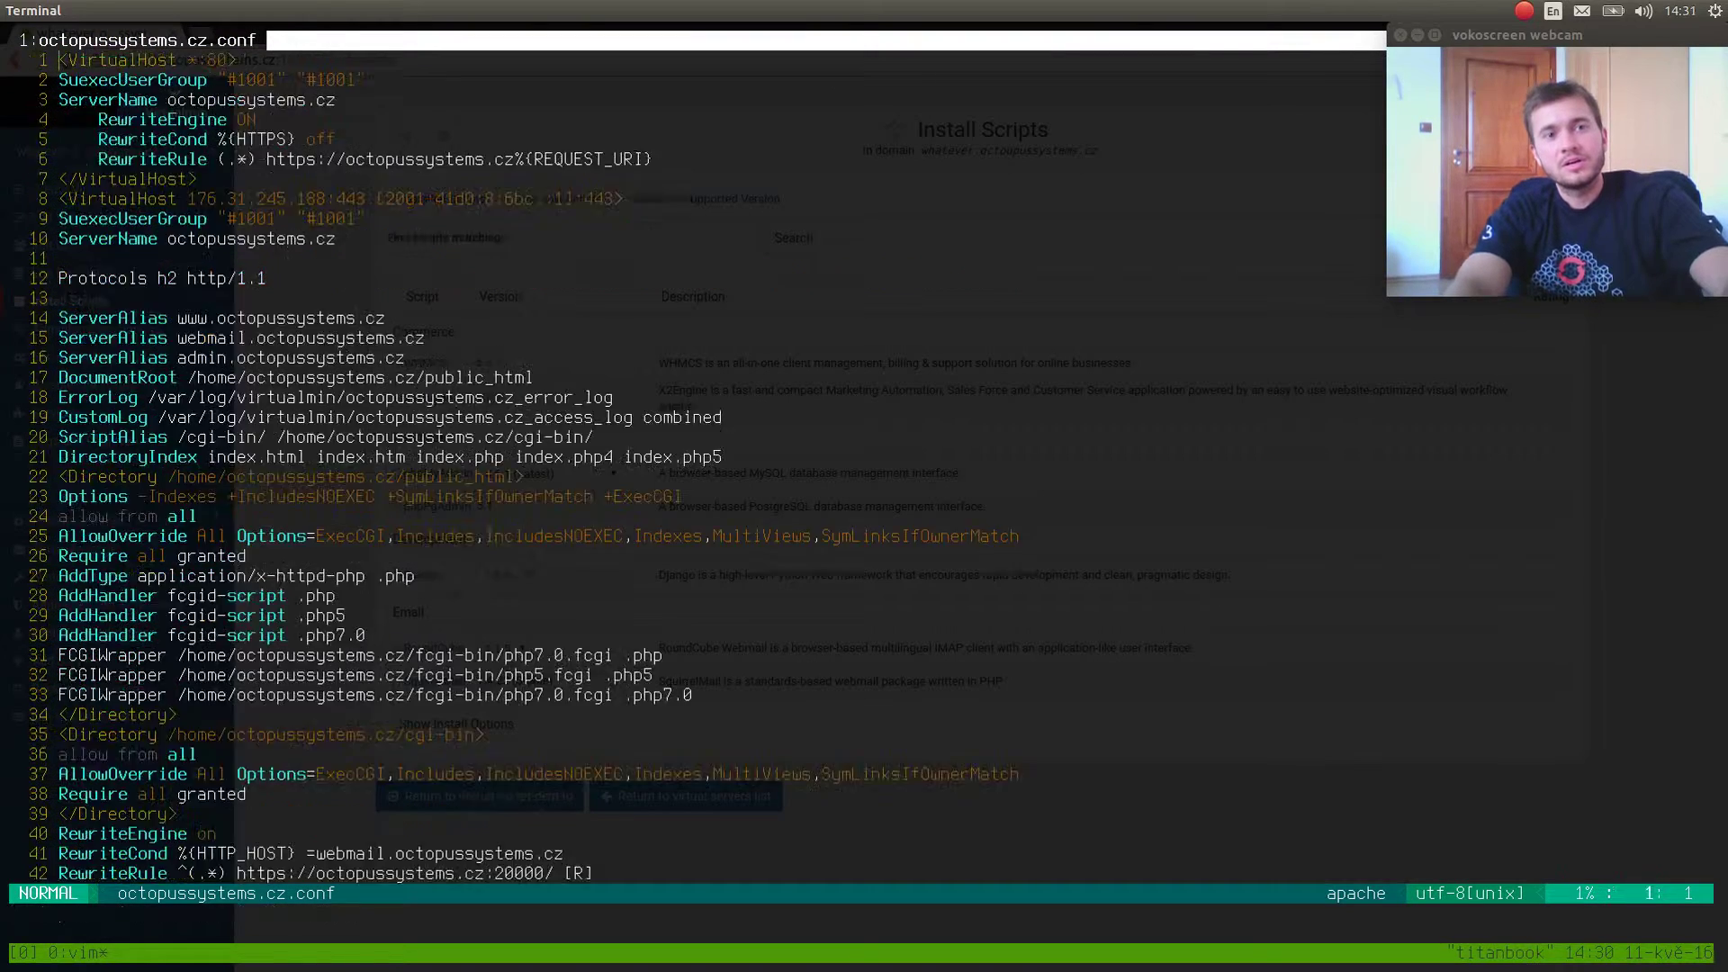
pyautogui.press('j')
pyautogui.press('j')
pyautogui.press('j')
pyautogui.press('j')
pyautogui.press('j')
pyautogui.press('j')
pyautogui.press('j')
pyautogui.press('j')
pyautogui.press('j')
pyautogui.press('j')
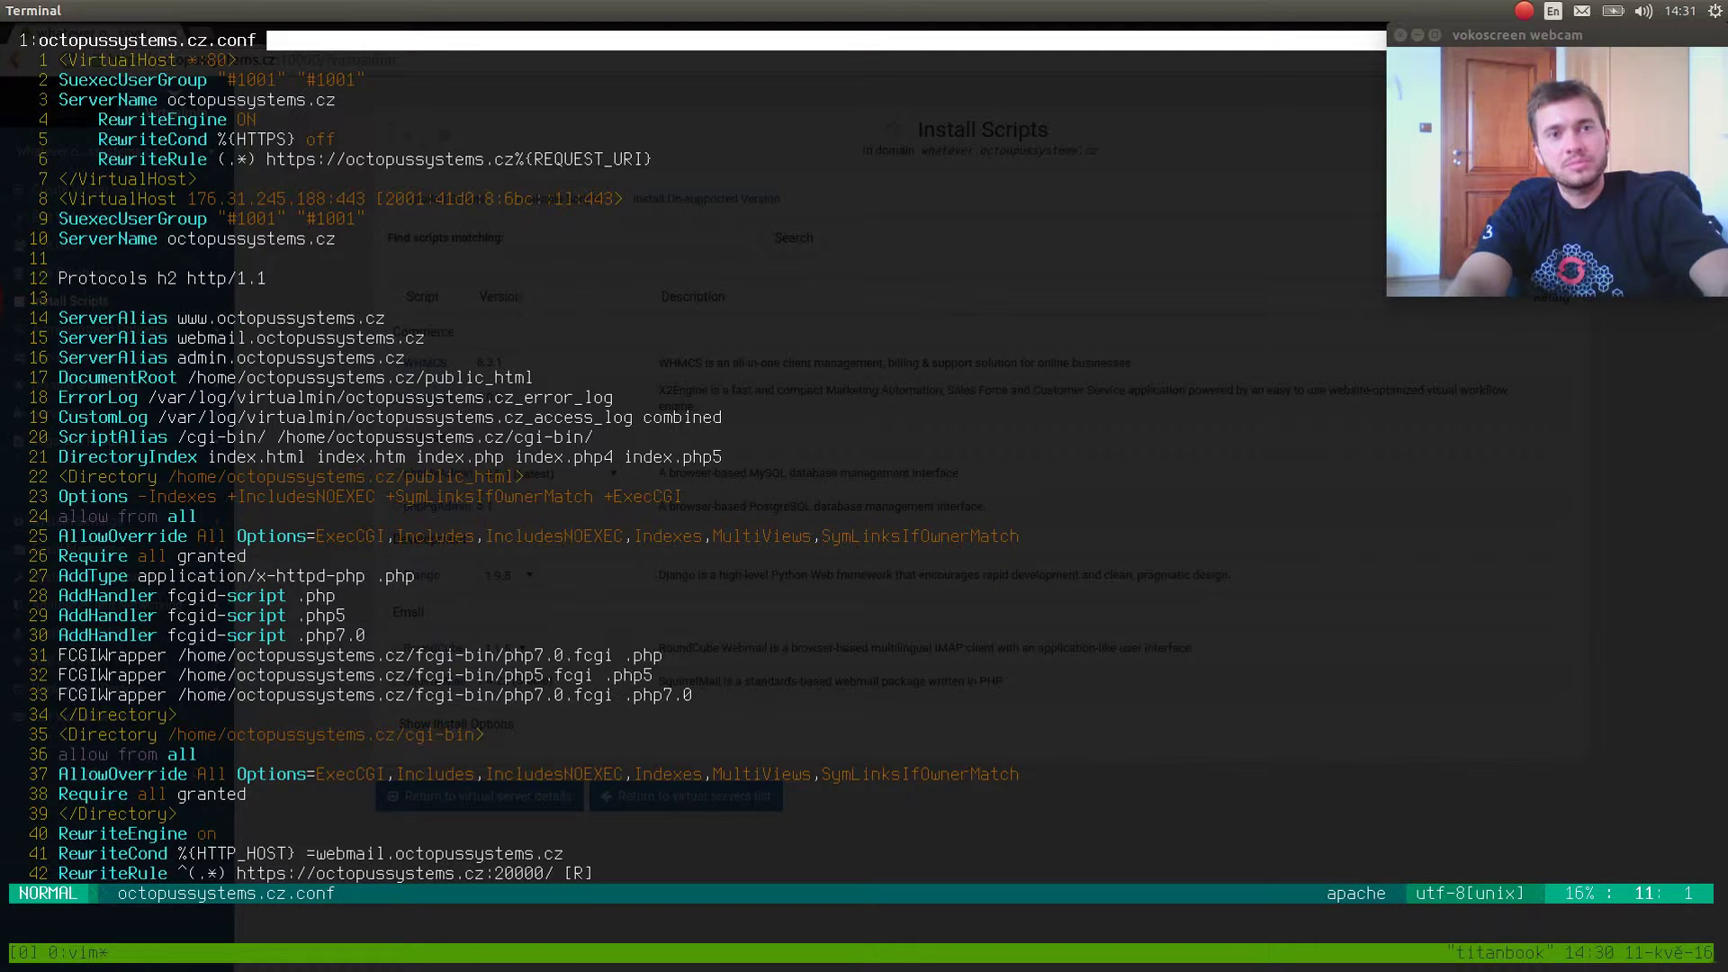
pyautogui.write(':qa')
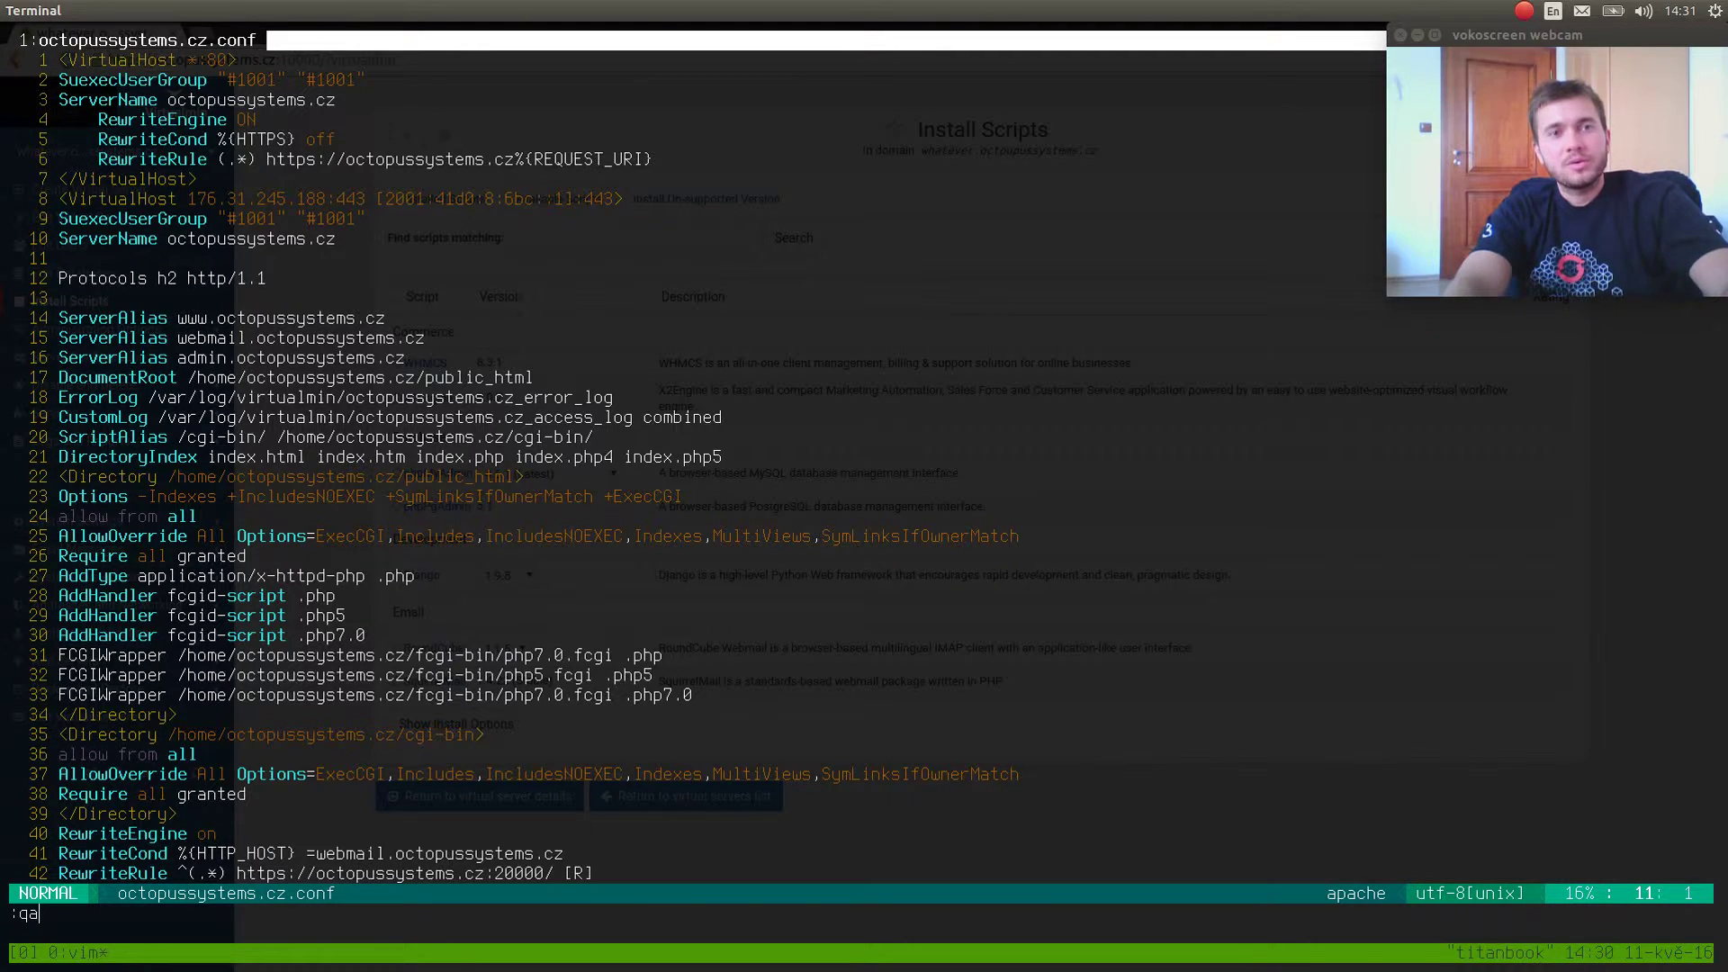
pyautogui.press('Return')
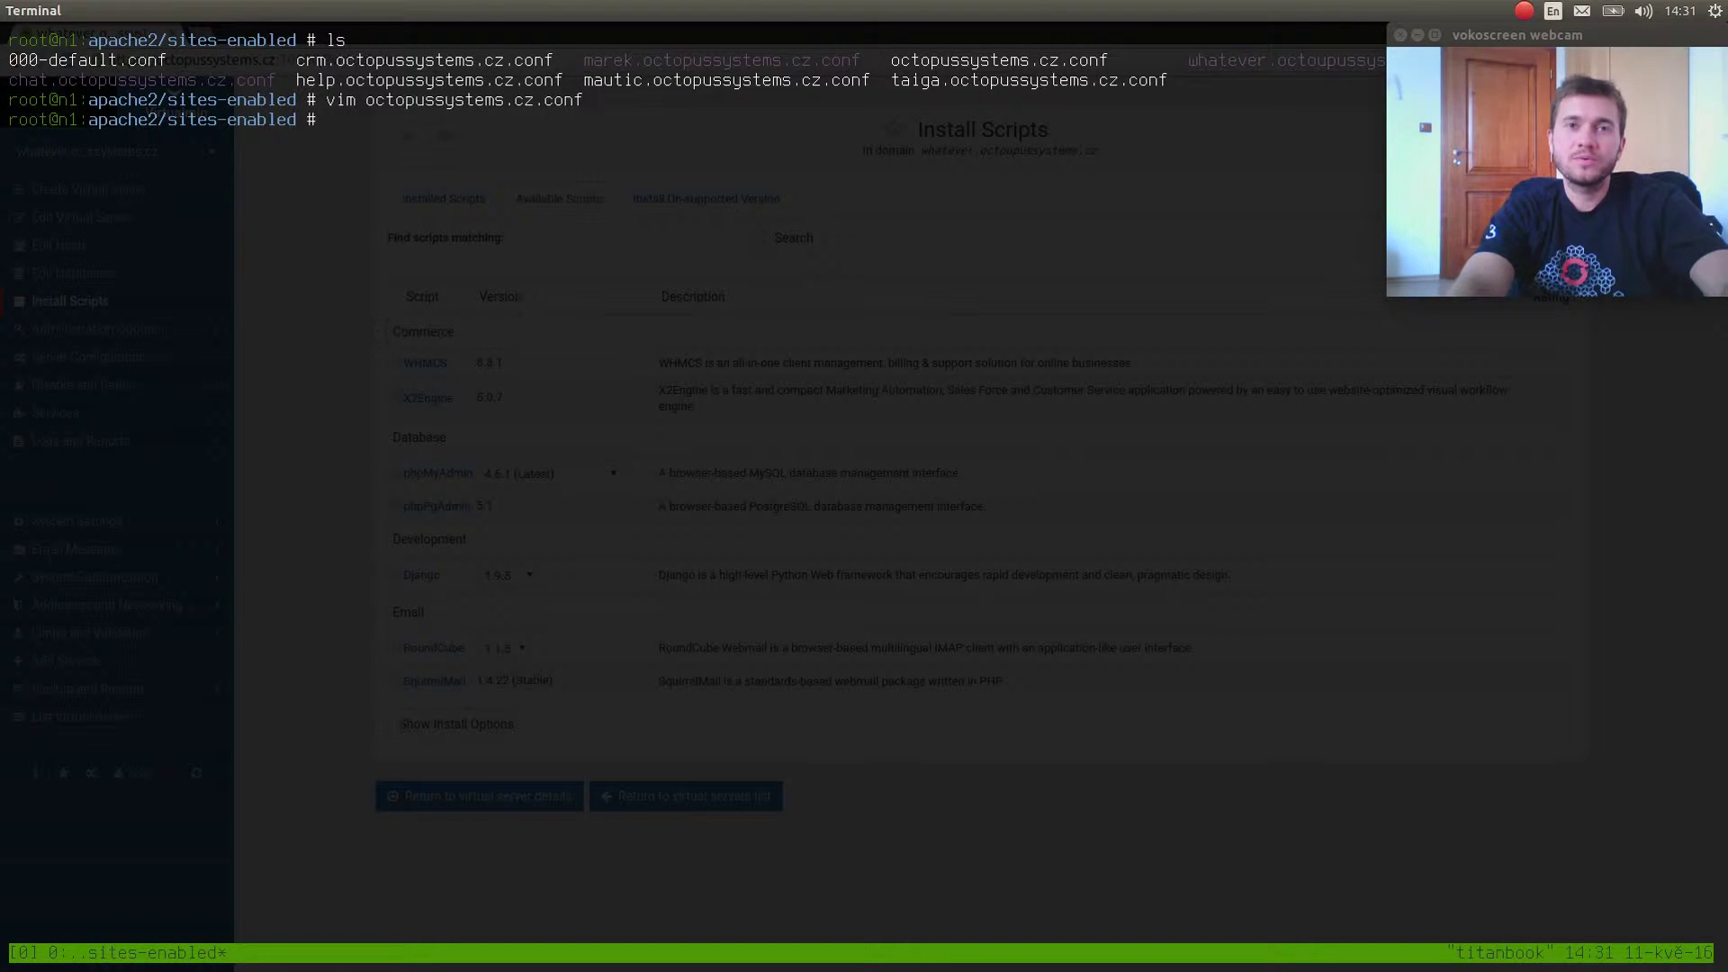
pyautogui.press('Up')
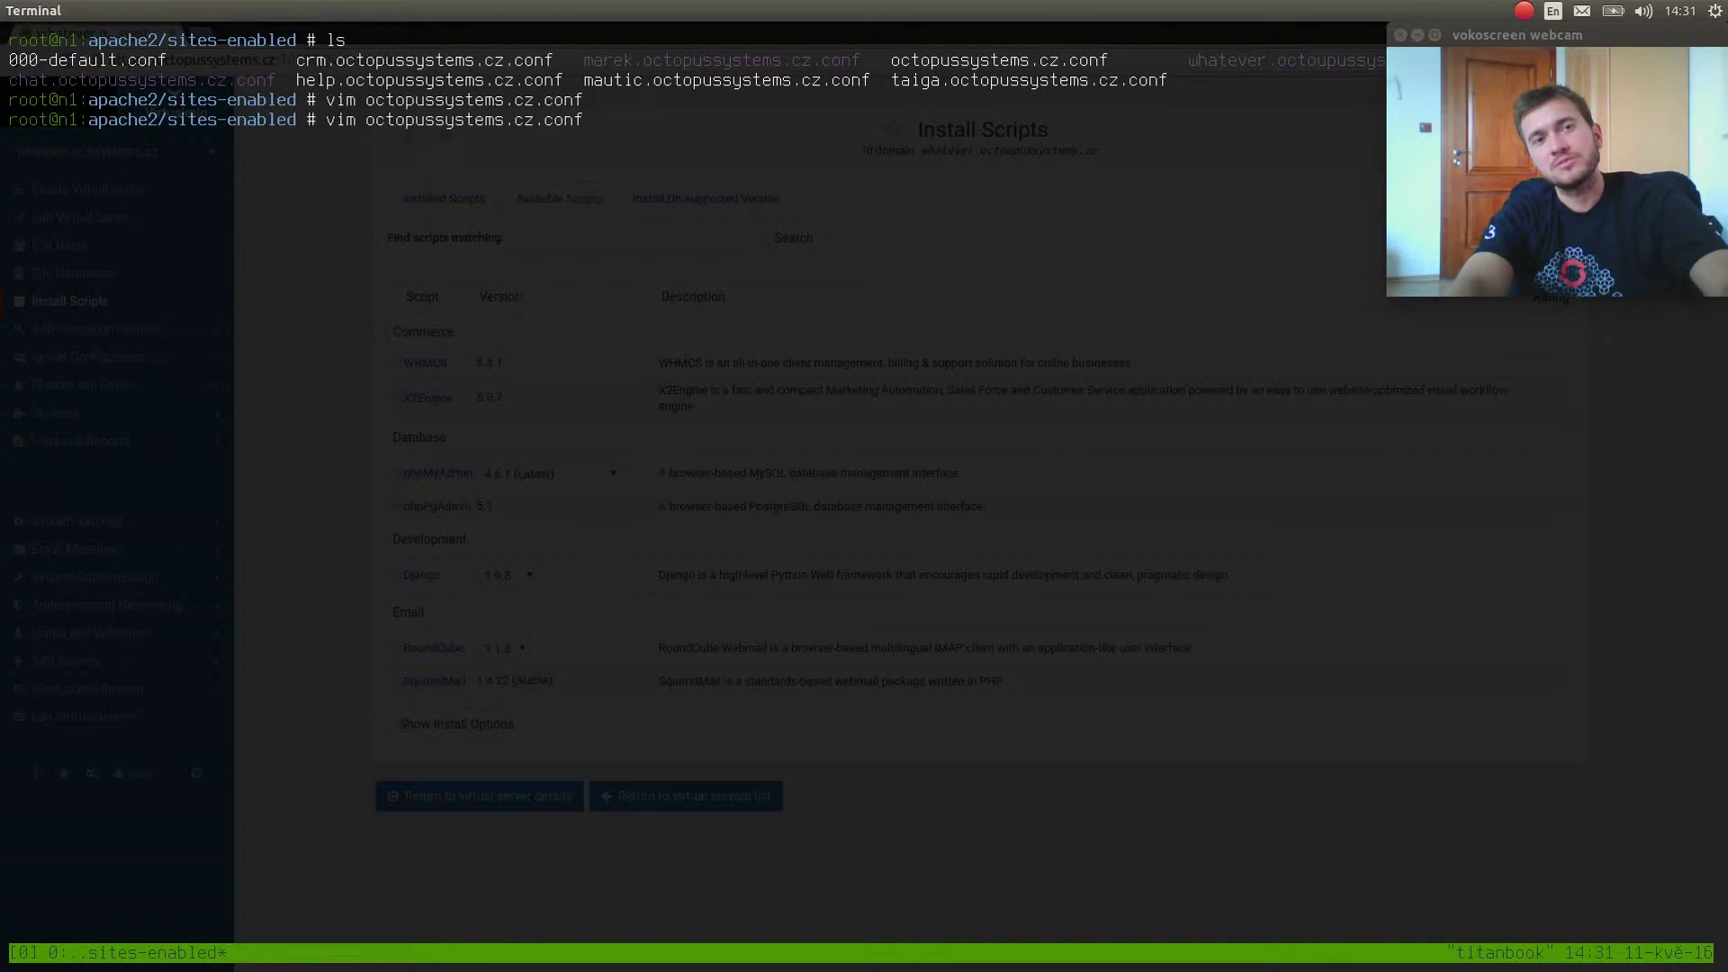
pyautogui.press('Return')
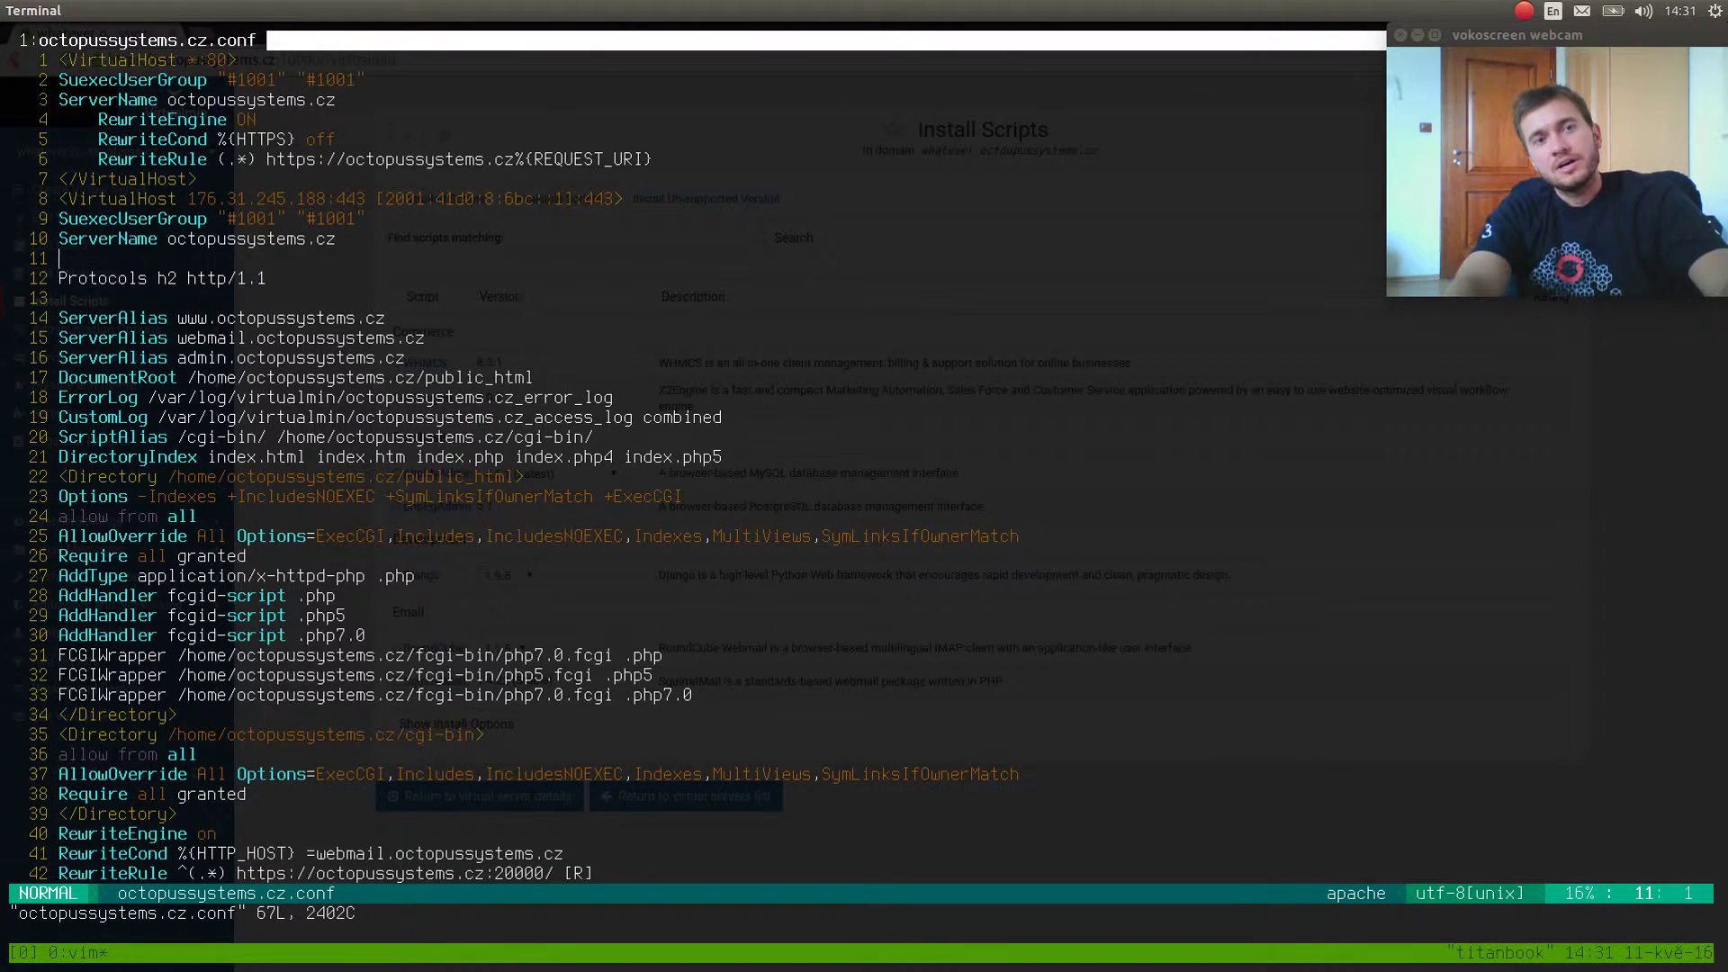
pyautogui.write(':q')
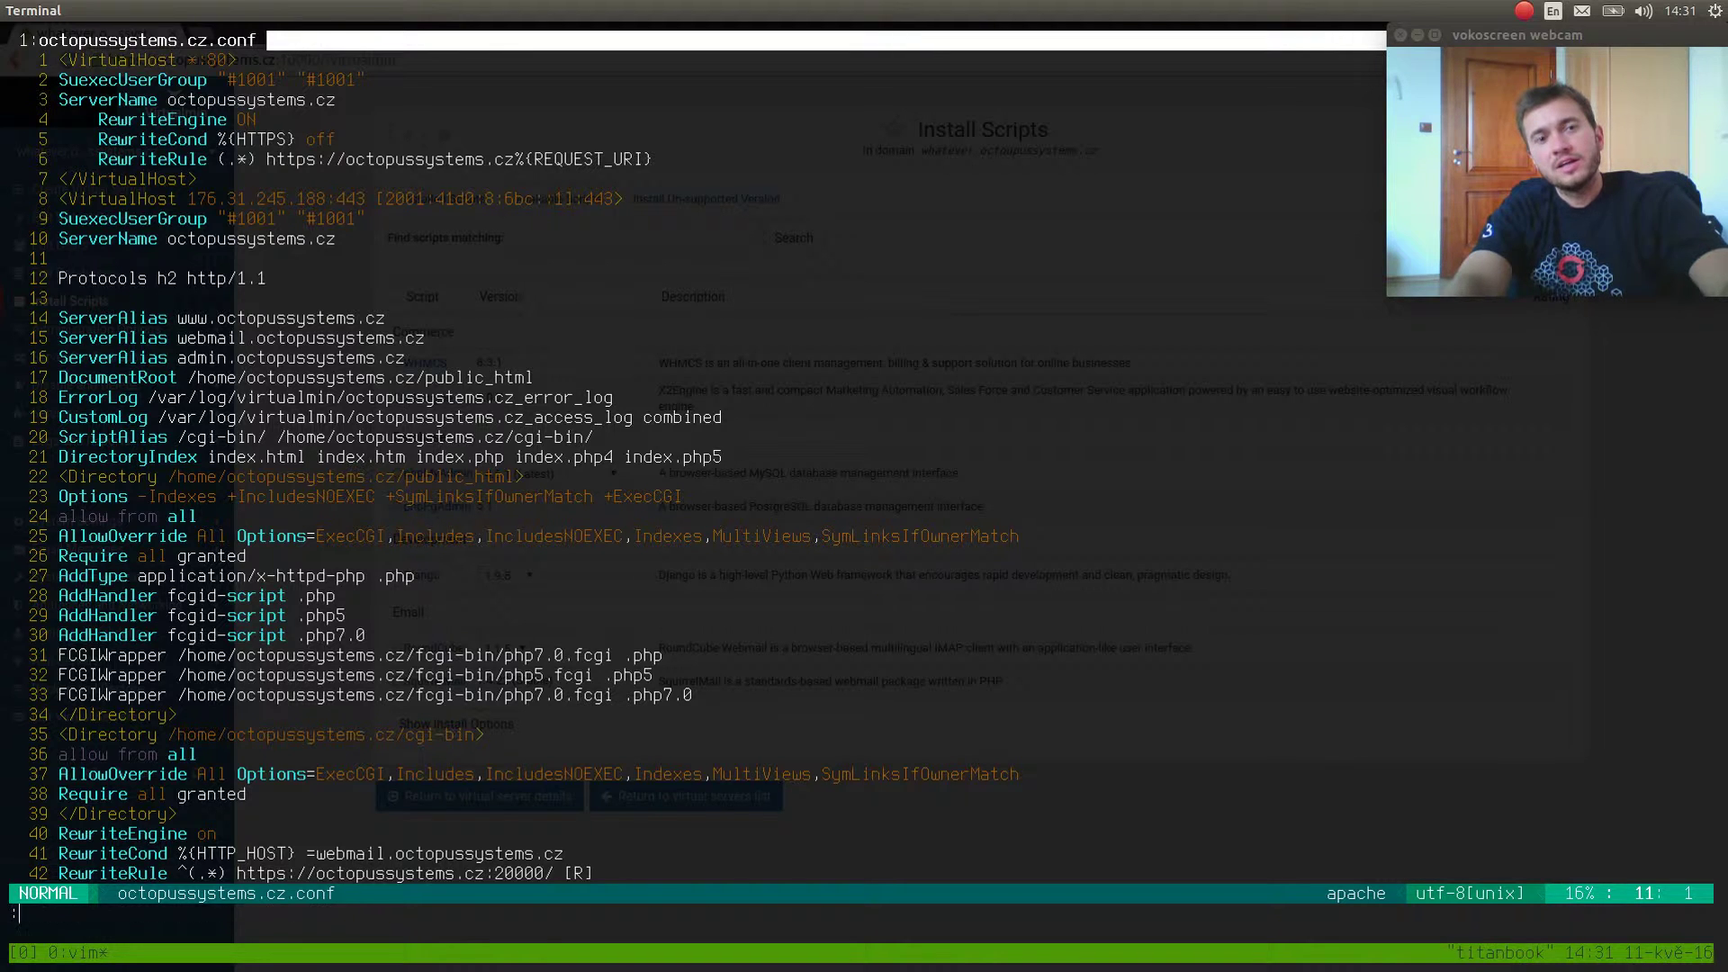
pyautogui.press('Return')
# Glance at the browser, then cancel a retyped 'vim octopussystems.cz.conf' and clear the screen.
pyautogui.hotkey('alt', 'Tab')
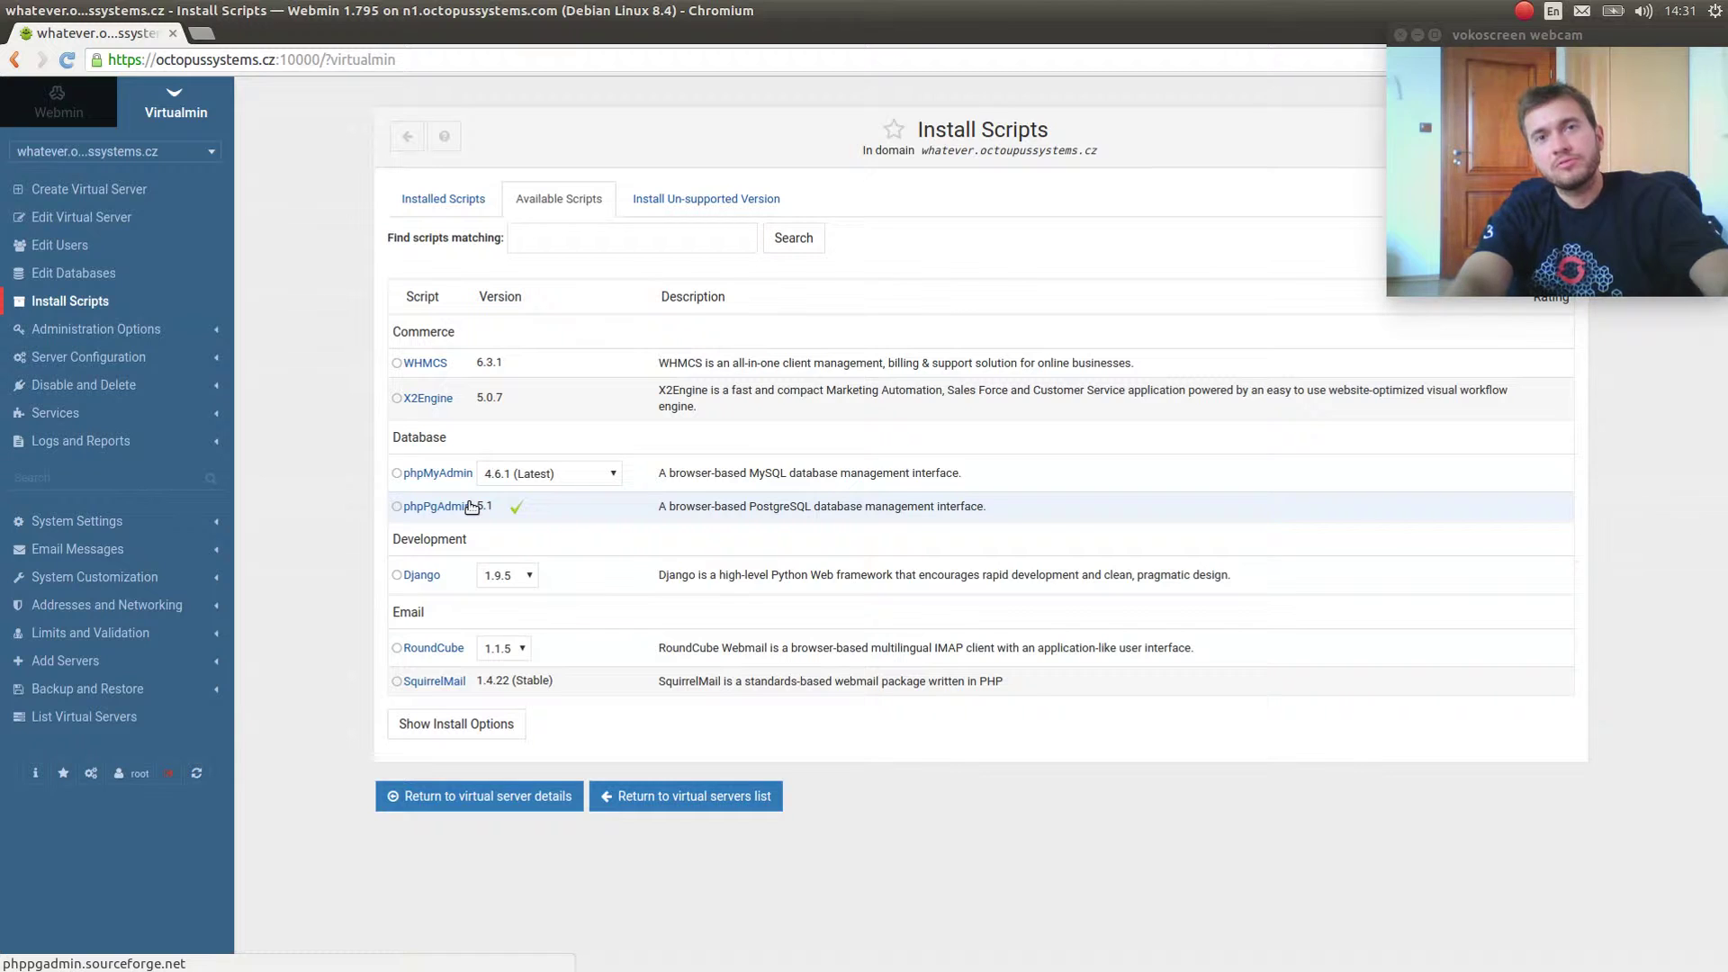
pyautogui.hotkey('alt', 'Tab')
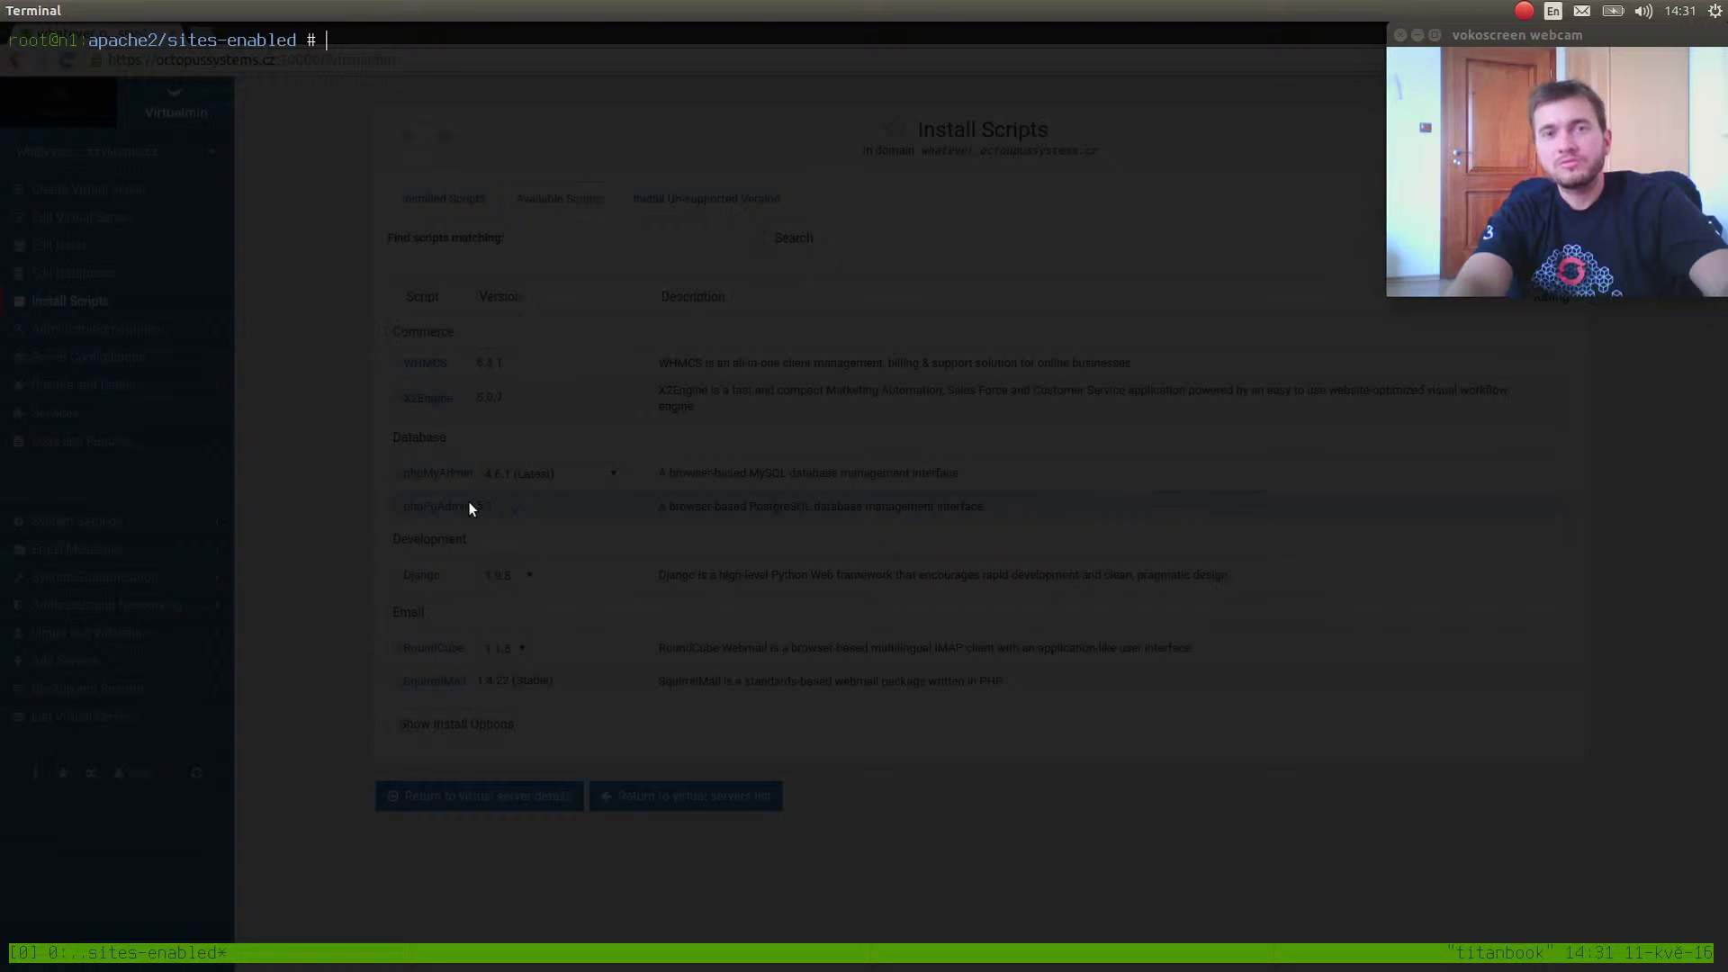
pyautogui.hotkey('alt', 'Tab')
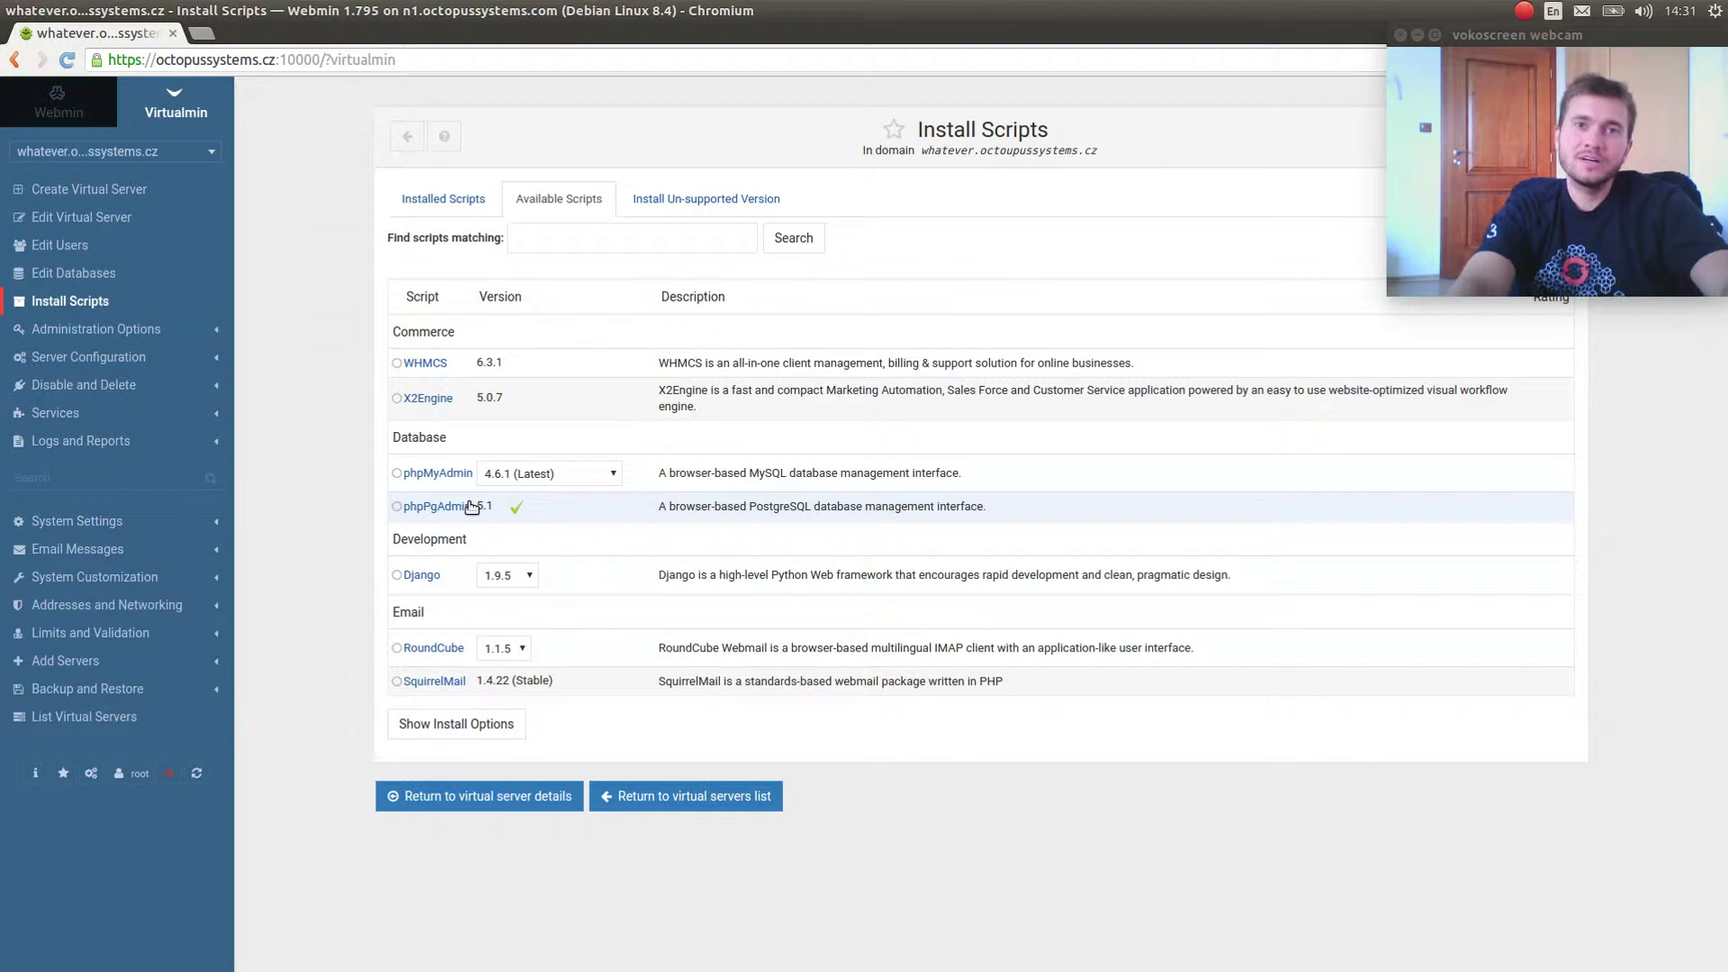
pyautogui.hotkey('alt', 'Tab')
pyautogui.write('vim octopussystems.cz.conf')
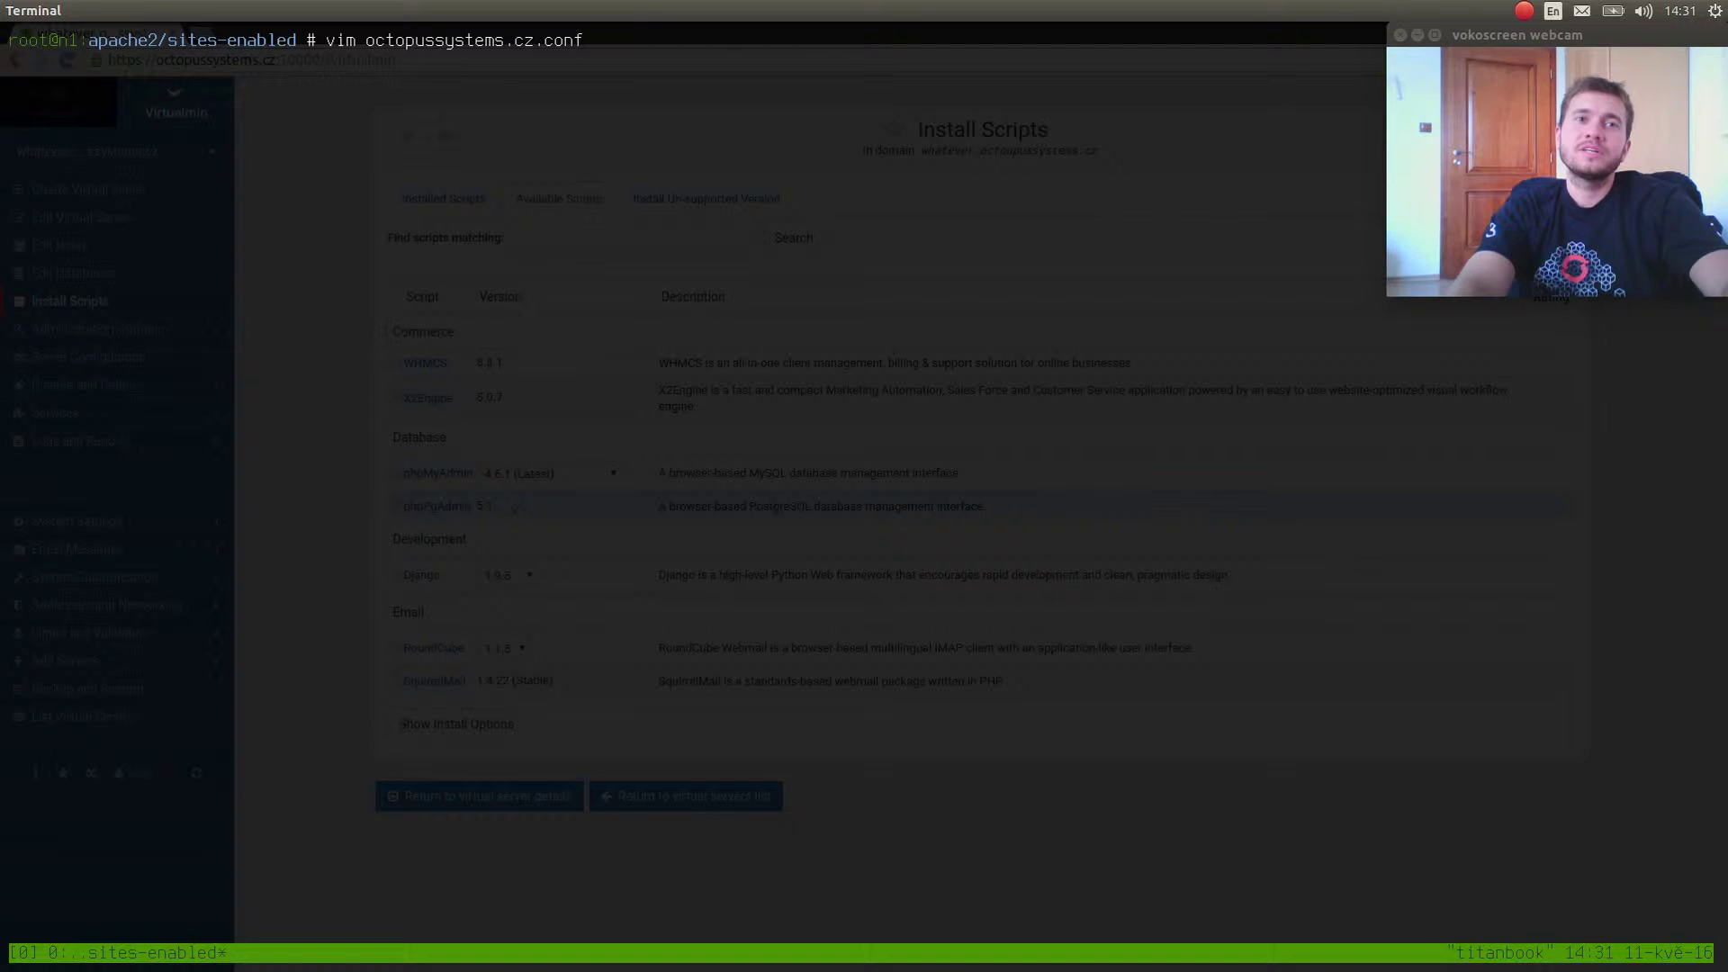
pyautogui.hotkey('ctrl', 'c')
pyautogui.hotkey('ctrl', 'c')
pyautogui.hotkey('ctrl', 'c')
pyautogui.hotkey('ctrl', 'l')
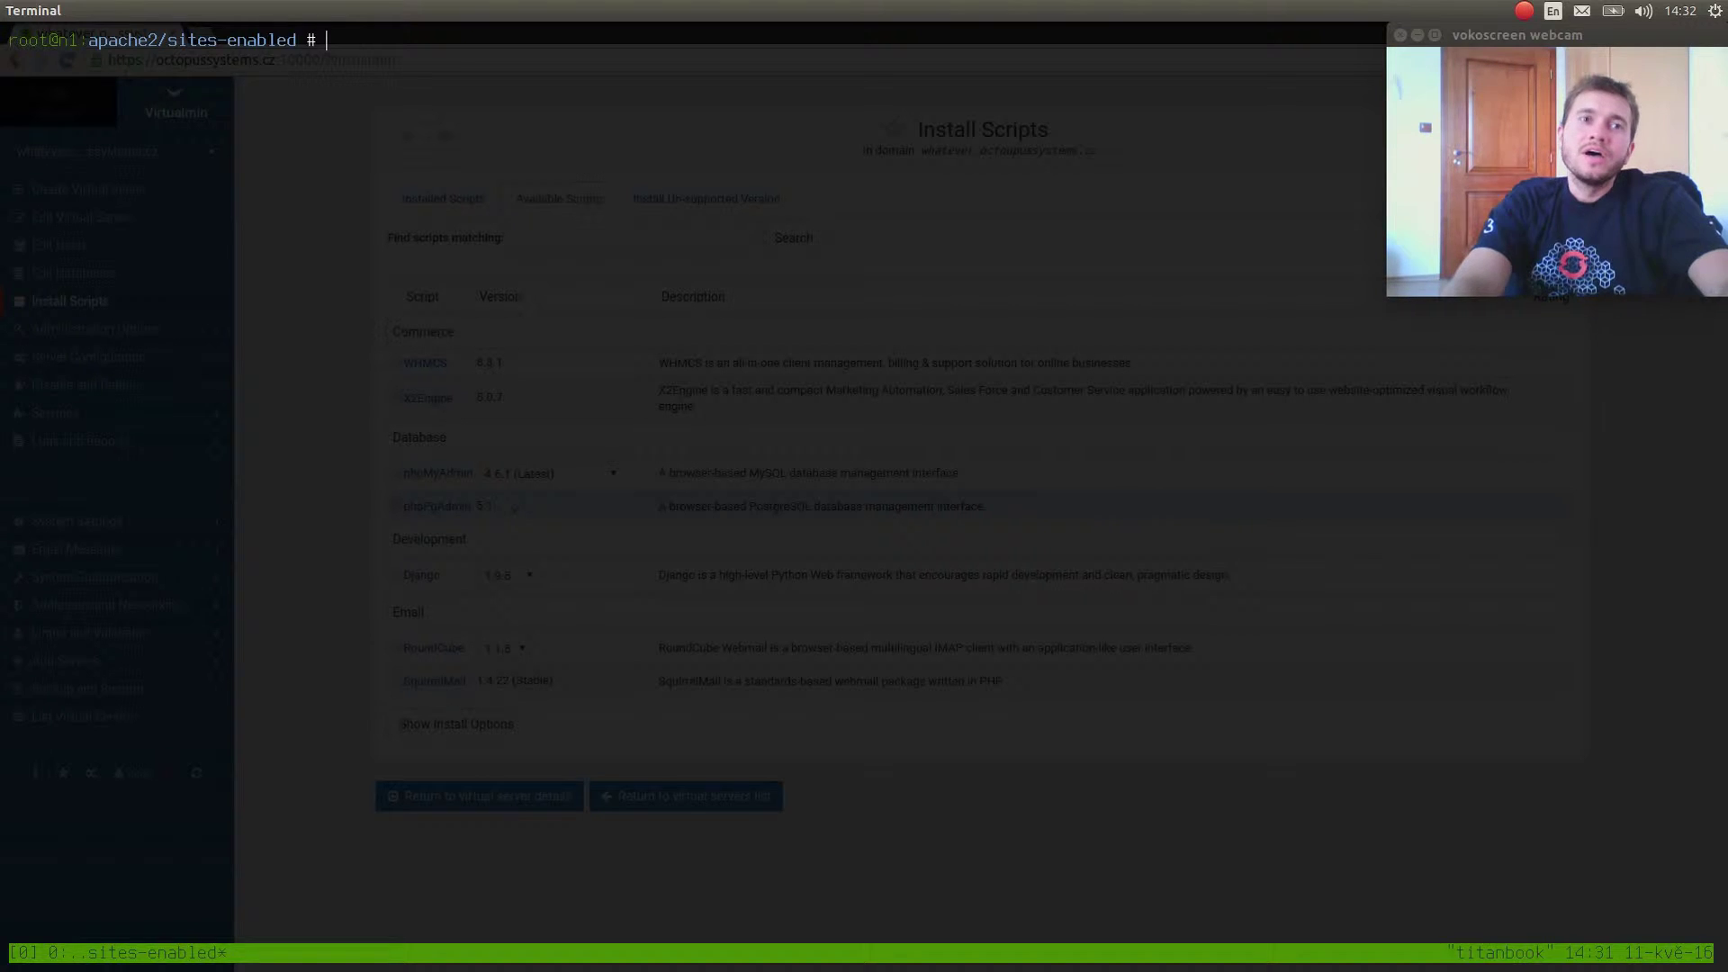
# From the home folder, open a new sample.conf in Vim.
pyautogui.write('vim')
pyautogui.press('BackSpace')
pyautogui.press('BackSpace')
pyautogui.press('BackSpace')
pyautogui.press('Return')
pyautogui.write('cd')
pyautogui.press('Return')
pyautogui.hotkey('ctrl', 'l')
pyautogui.write('vim ')
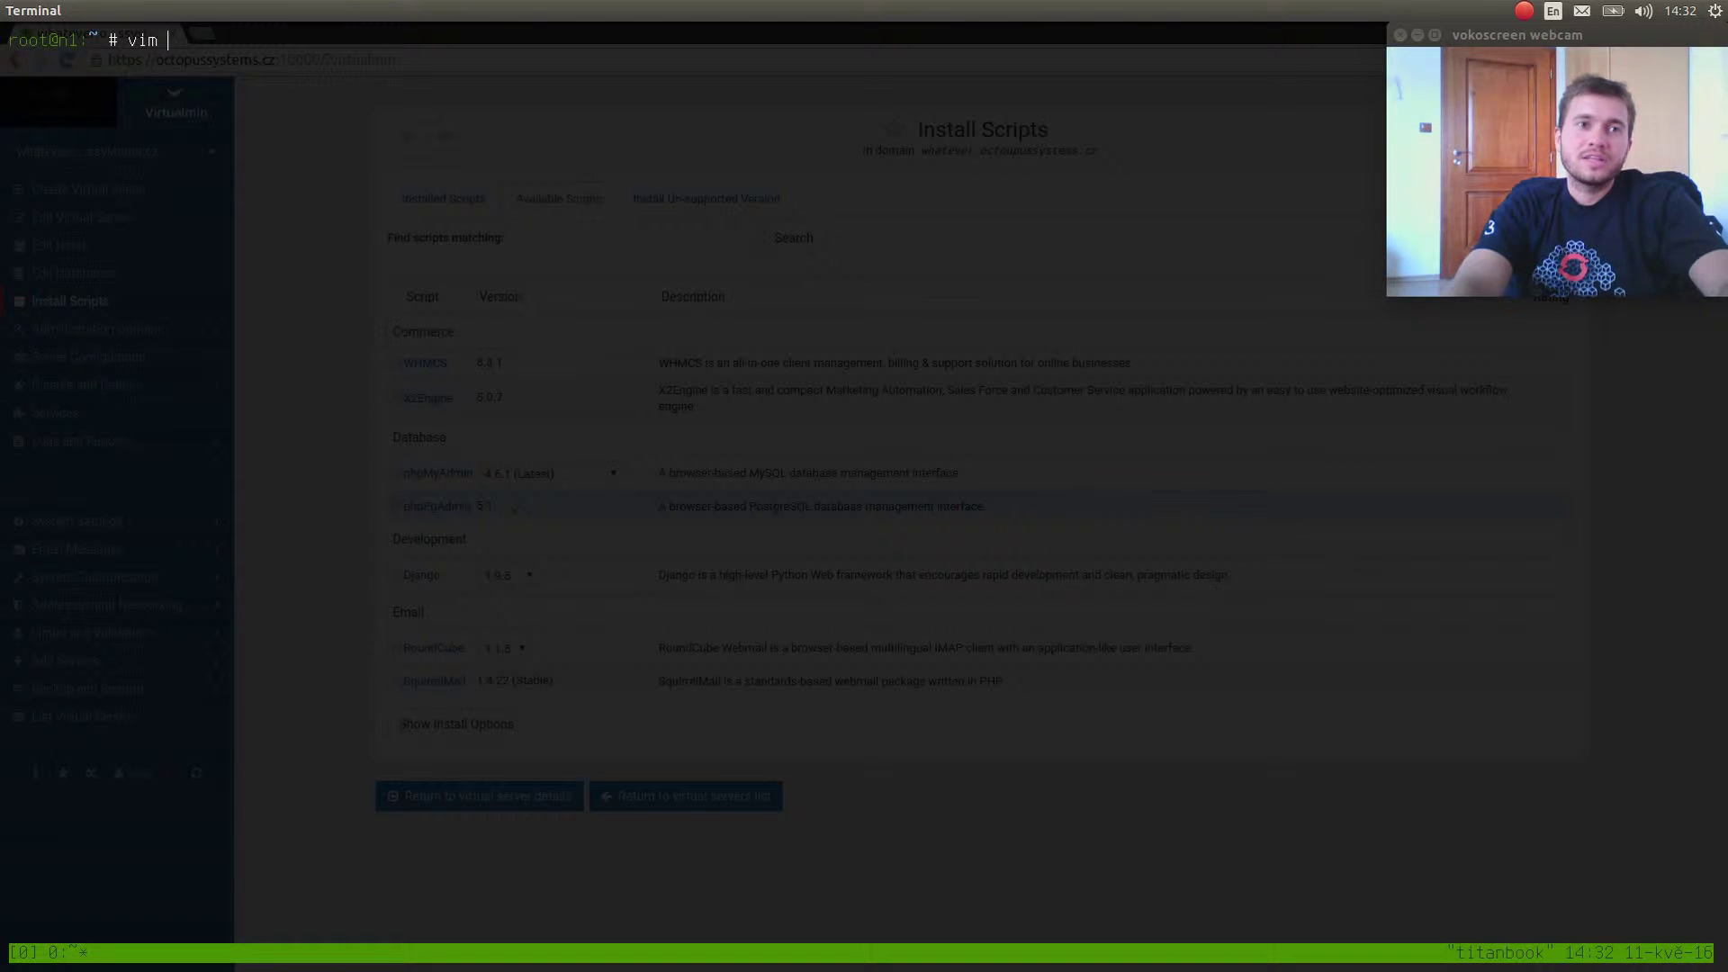
pyautogui.write('sample.co')
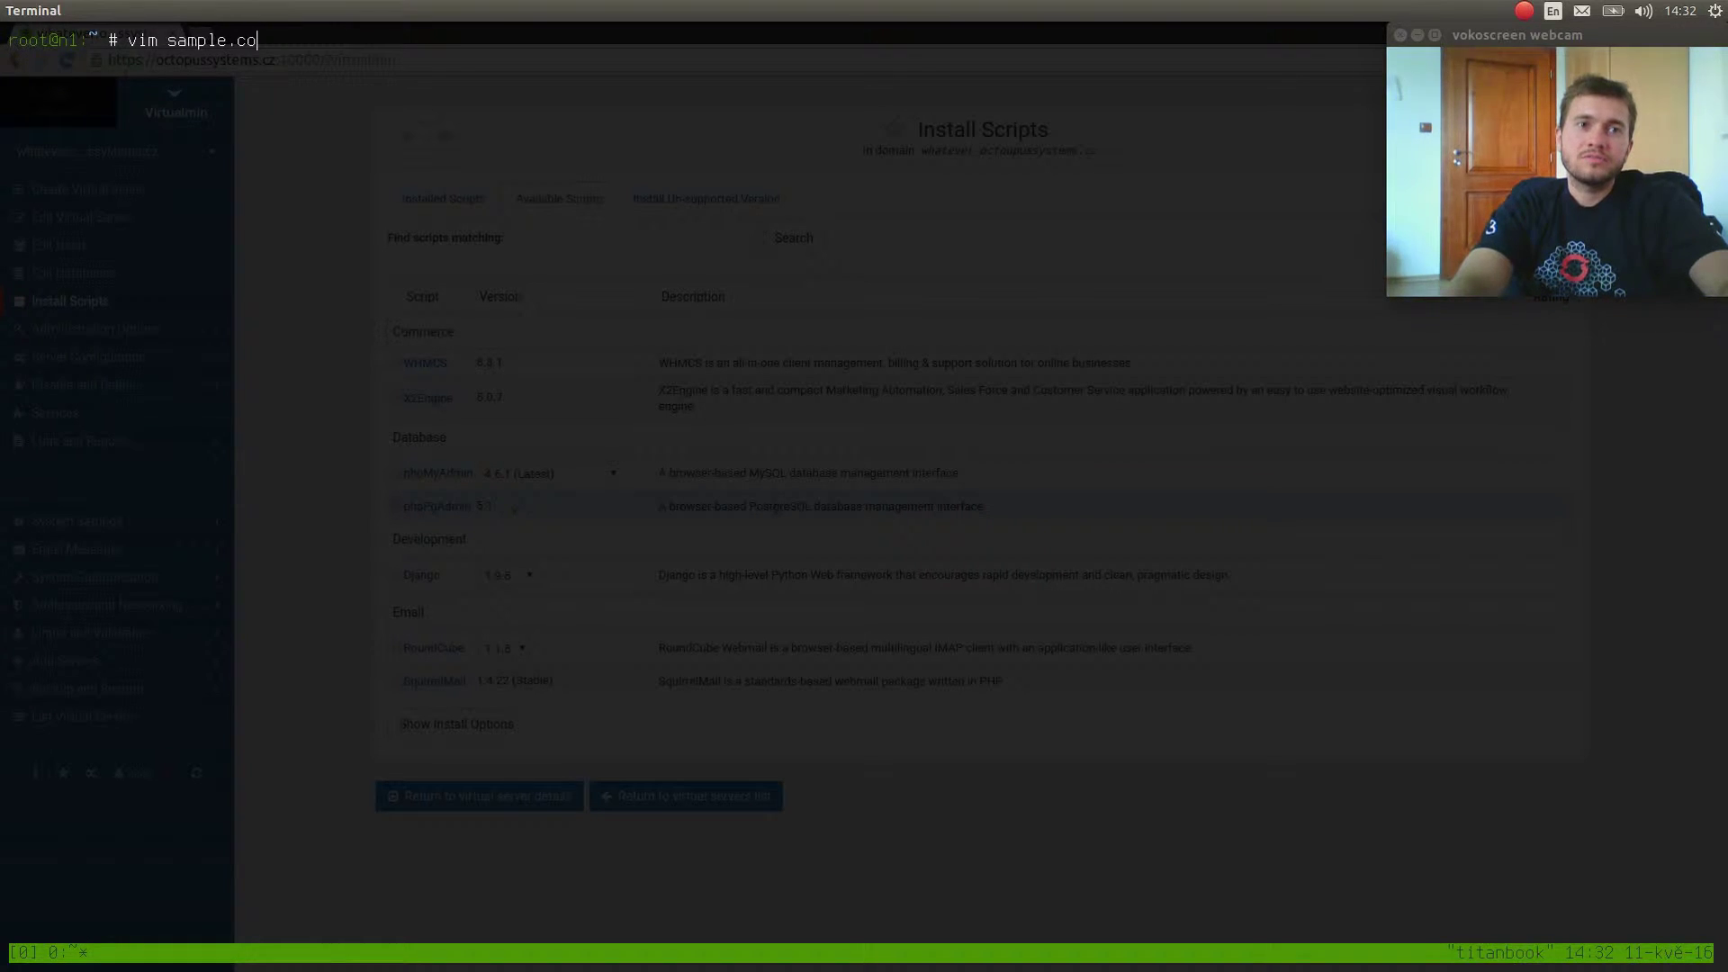
pyautogui.write('nf')
pyautogui.press('Return')
# Write opening and closing VirtualHost tags in sample.conf and save it.
pyautogui.write('i<')
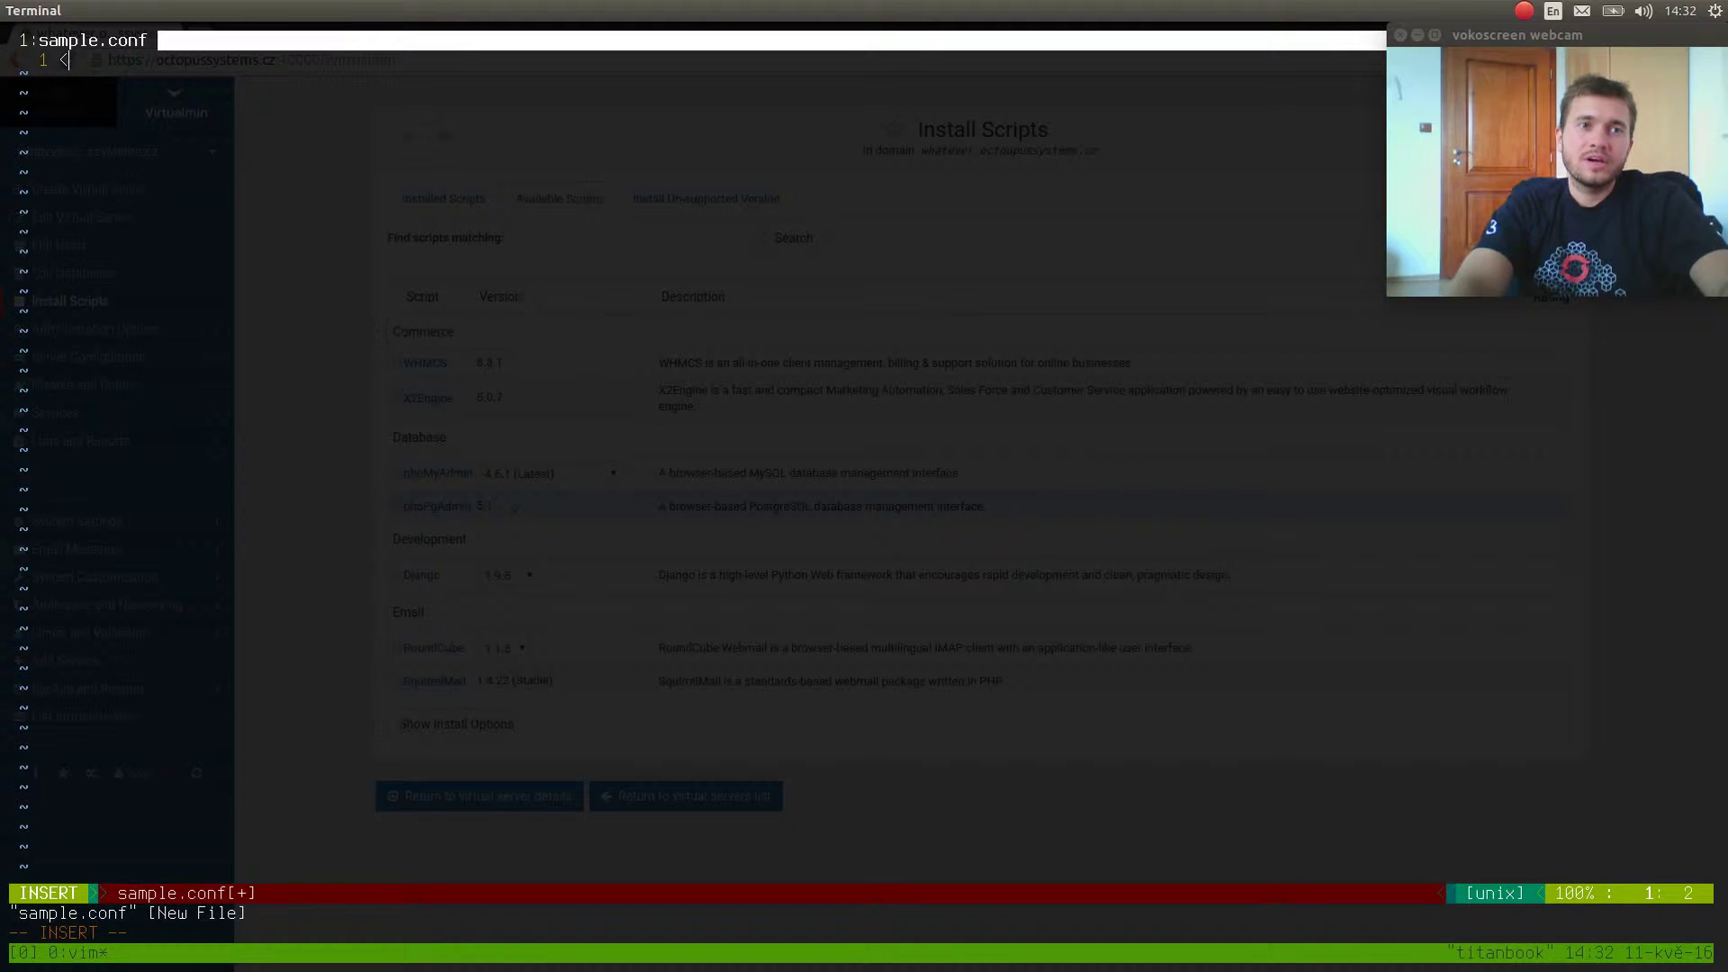
pyautogui.write('VirtualHost>')
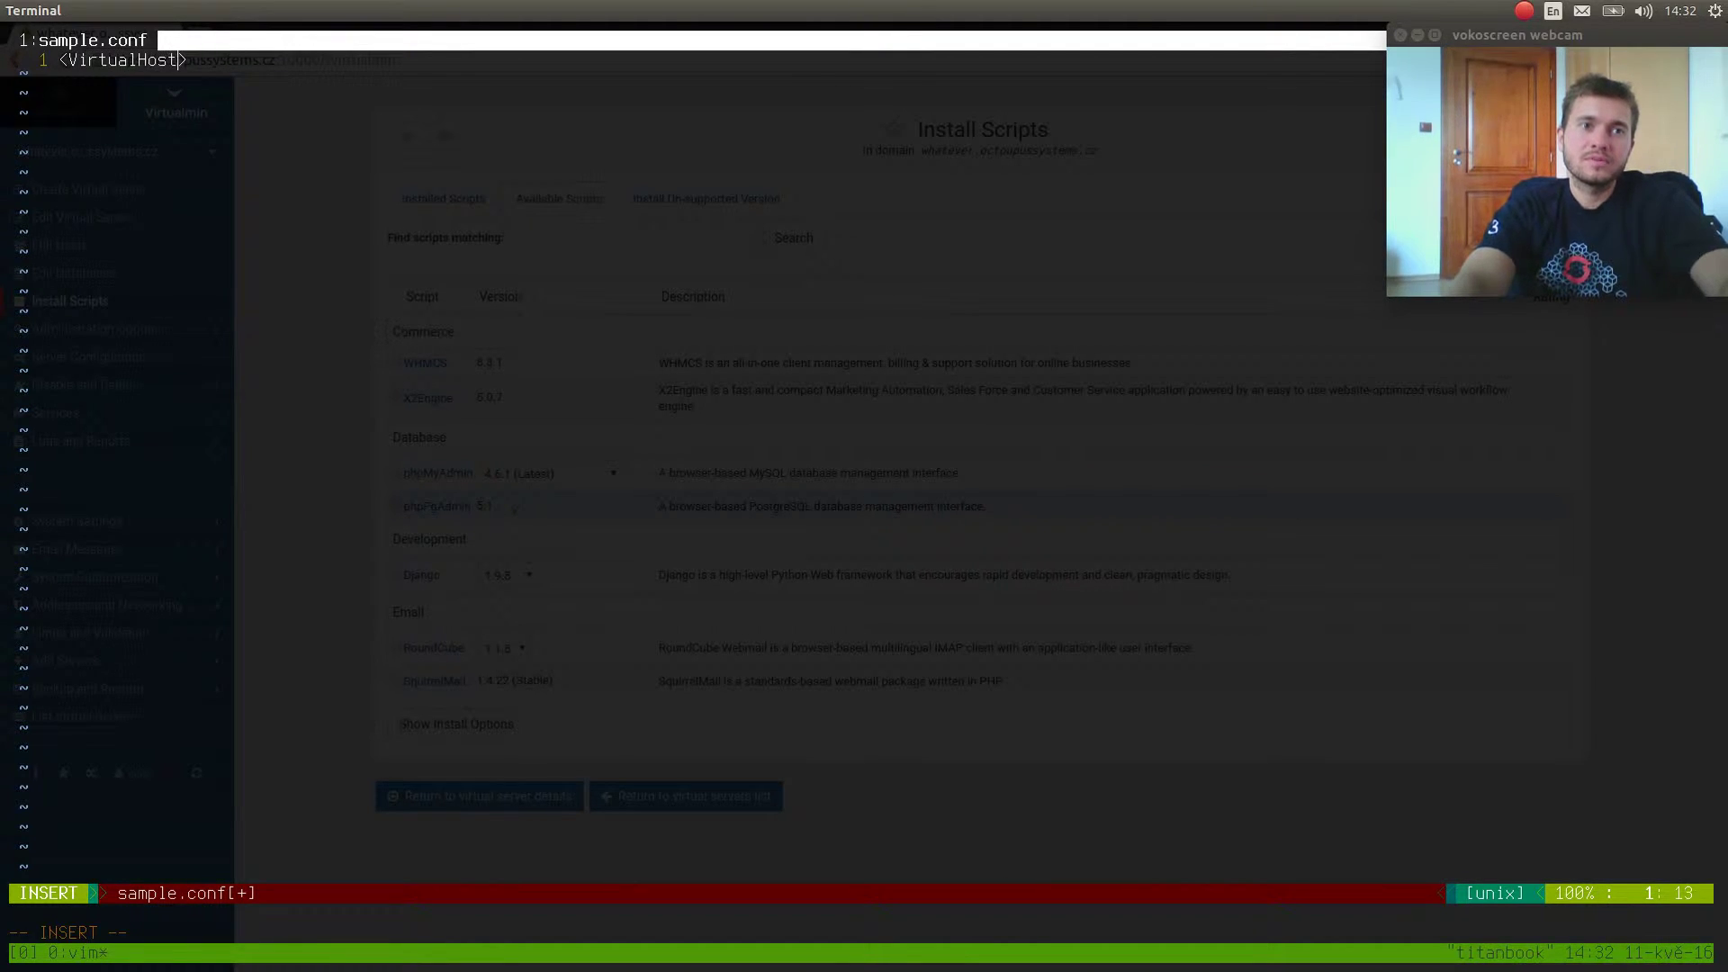
pyautogui.press('Escape')
pyautogui.press('y')
pyautogui.press('y')
pyautogui.write('p')
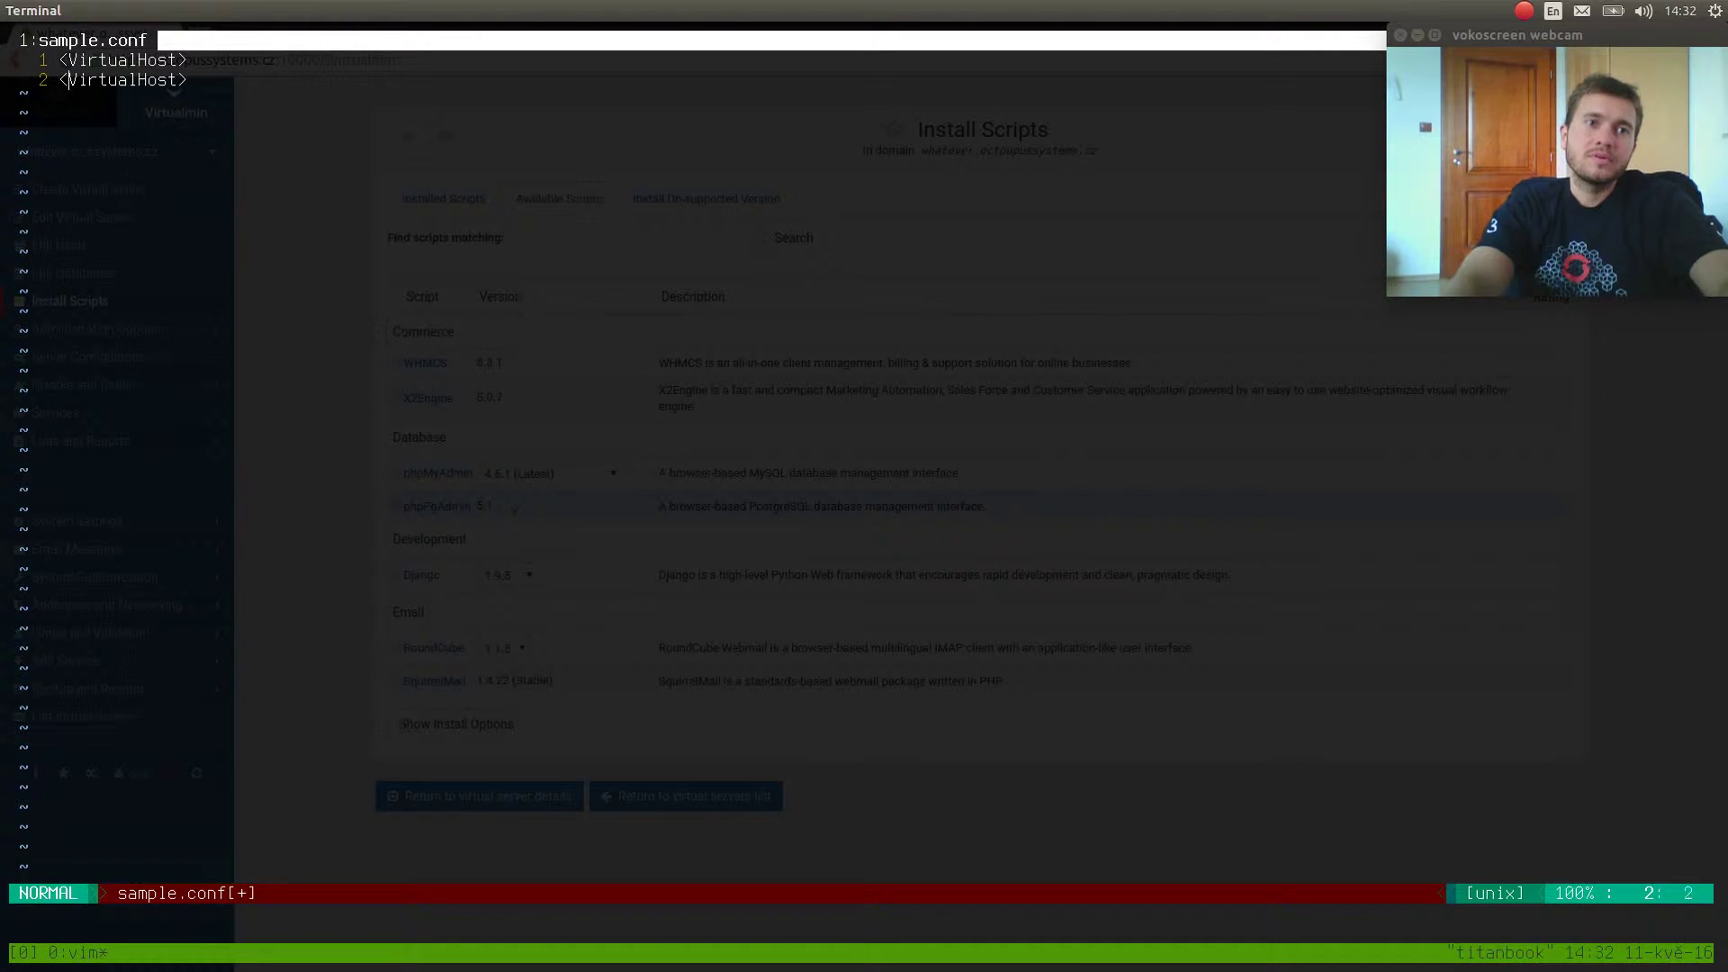
pyautogui.write('a/')
pyautogui.press('Escape')
pyautogui.press('O')
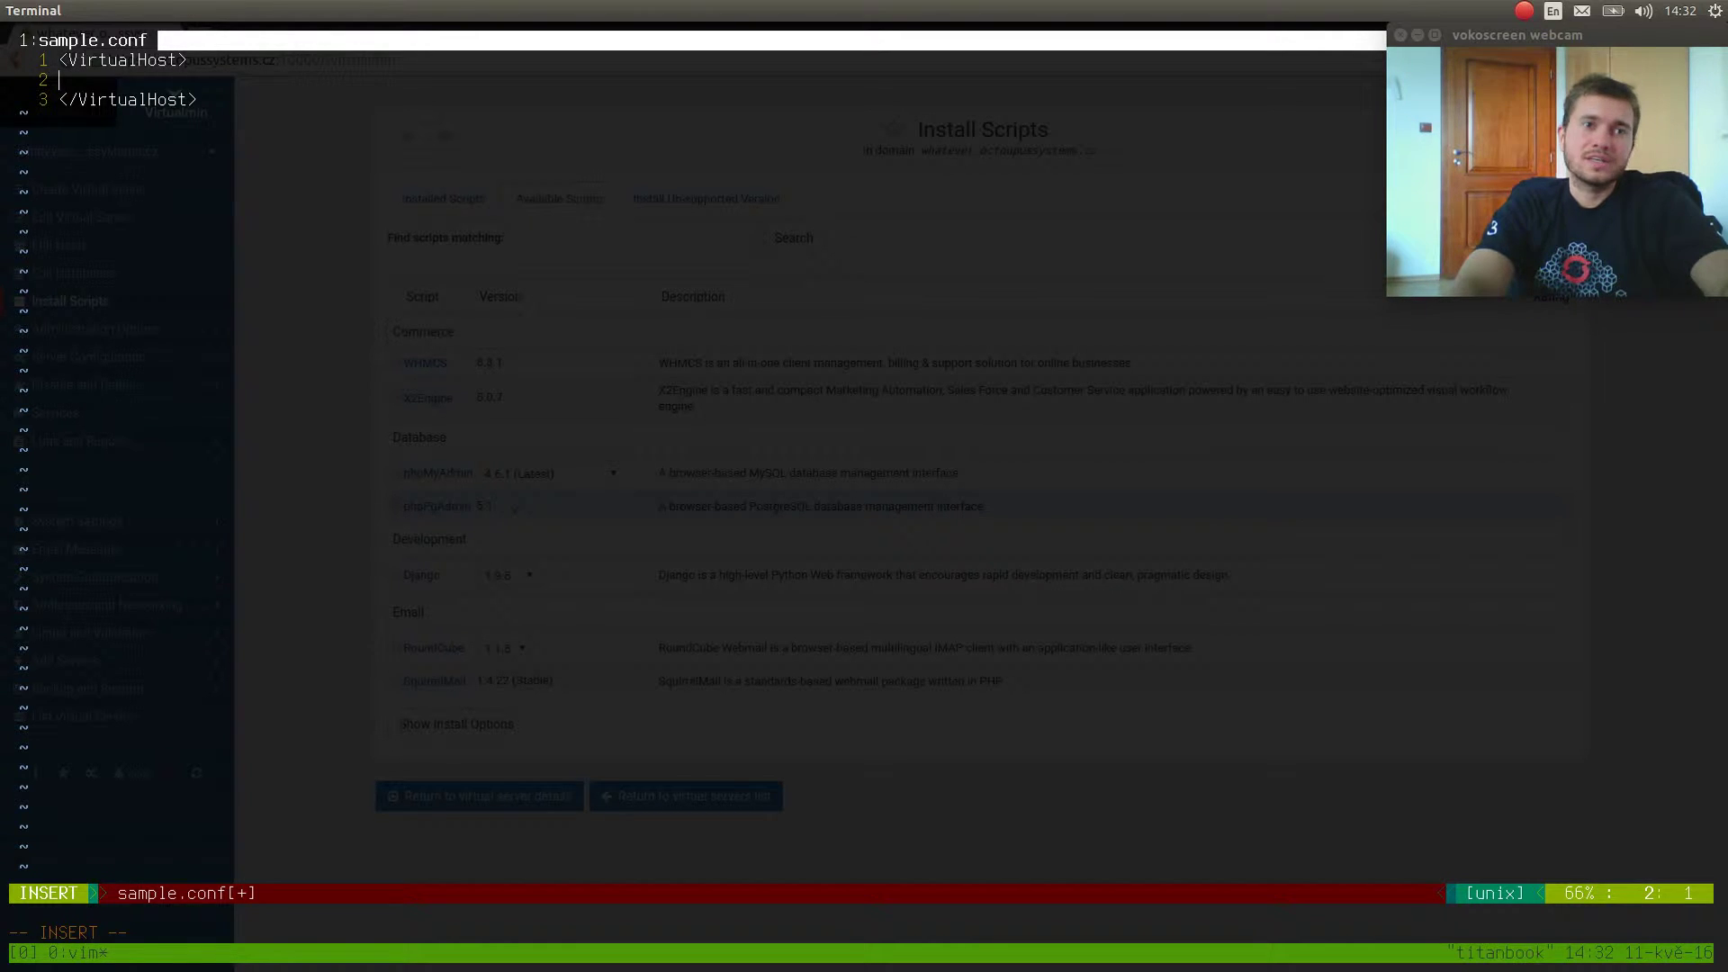
pyautogui.write('VirtualHost ...')
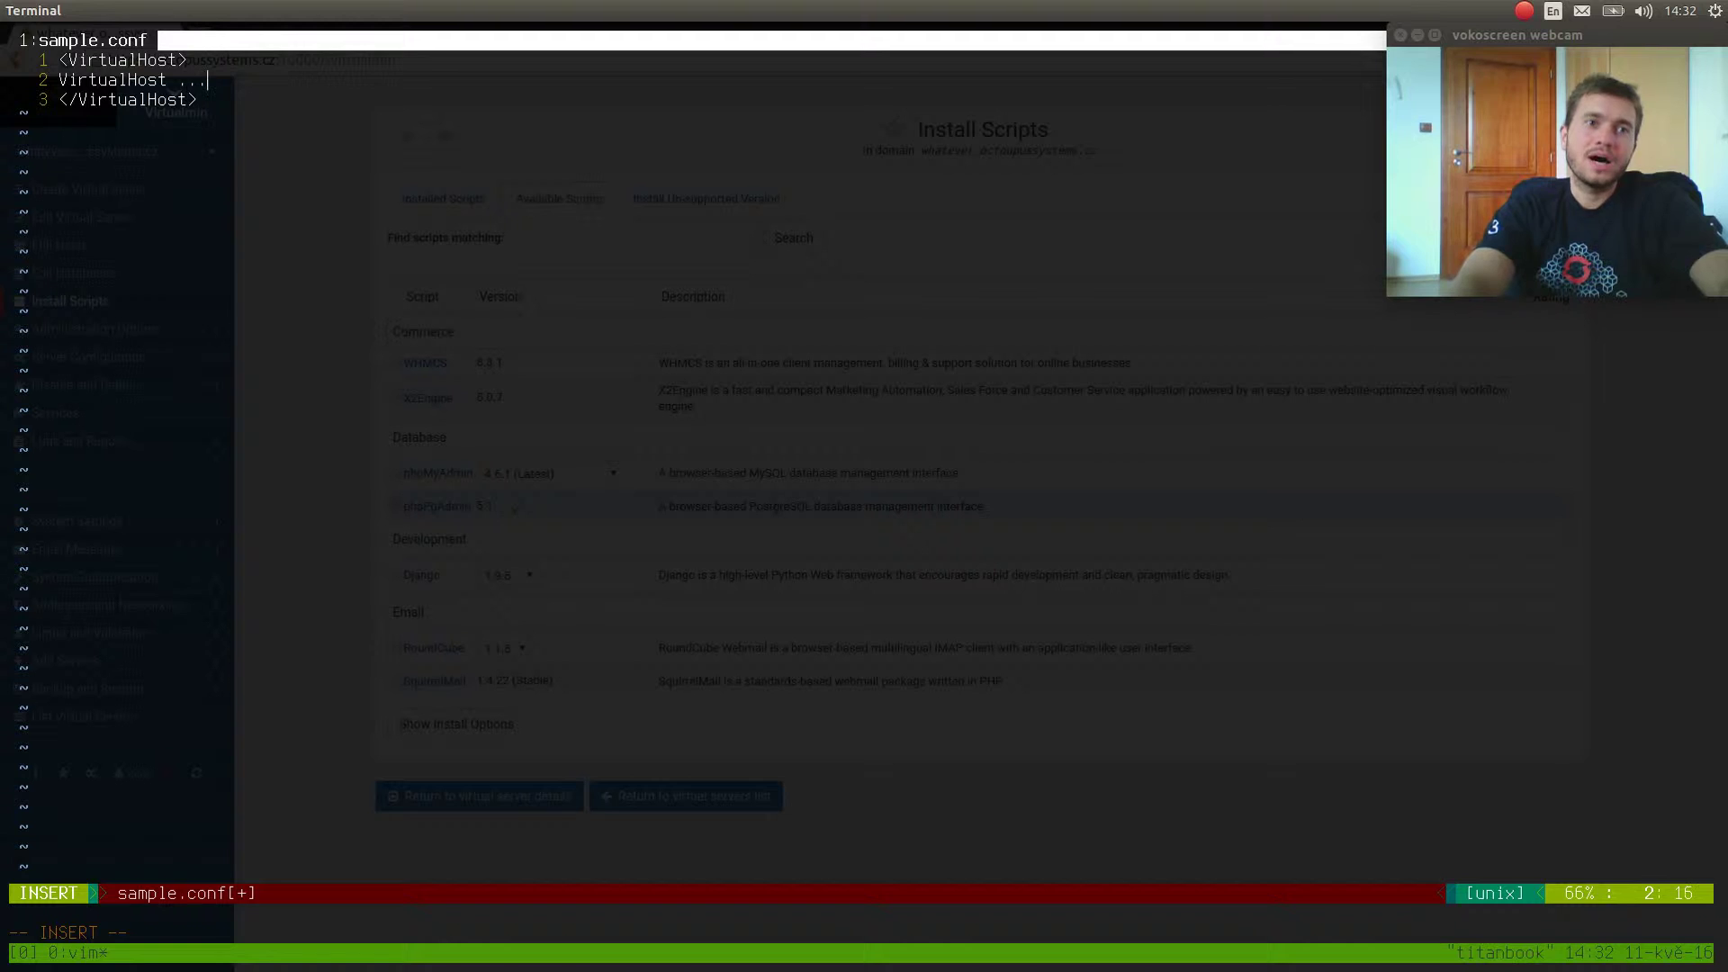
pyautogui.press('Escape')
pyautogui.write(':w')
pyautogui.press('Return')
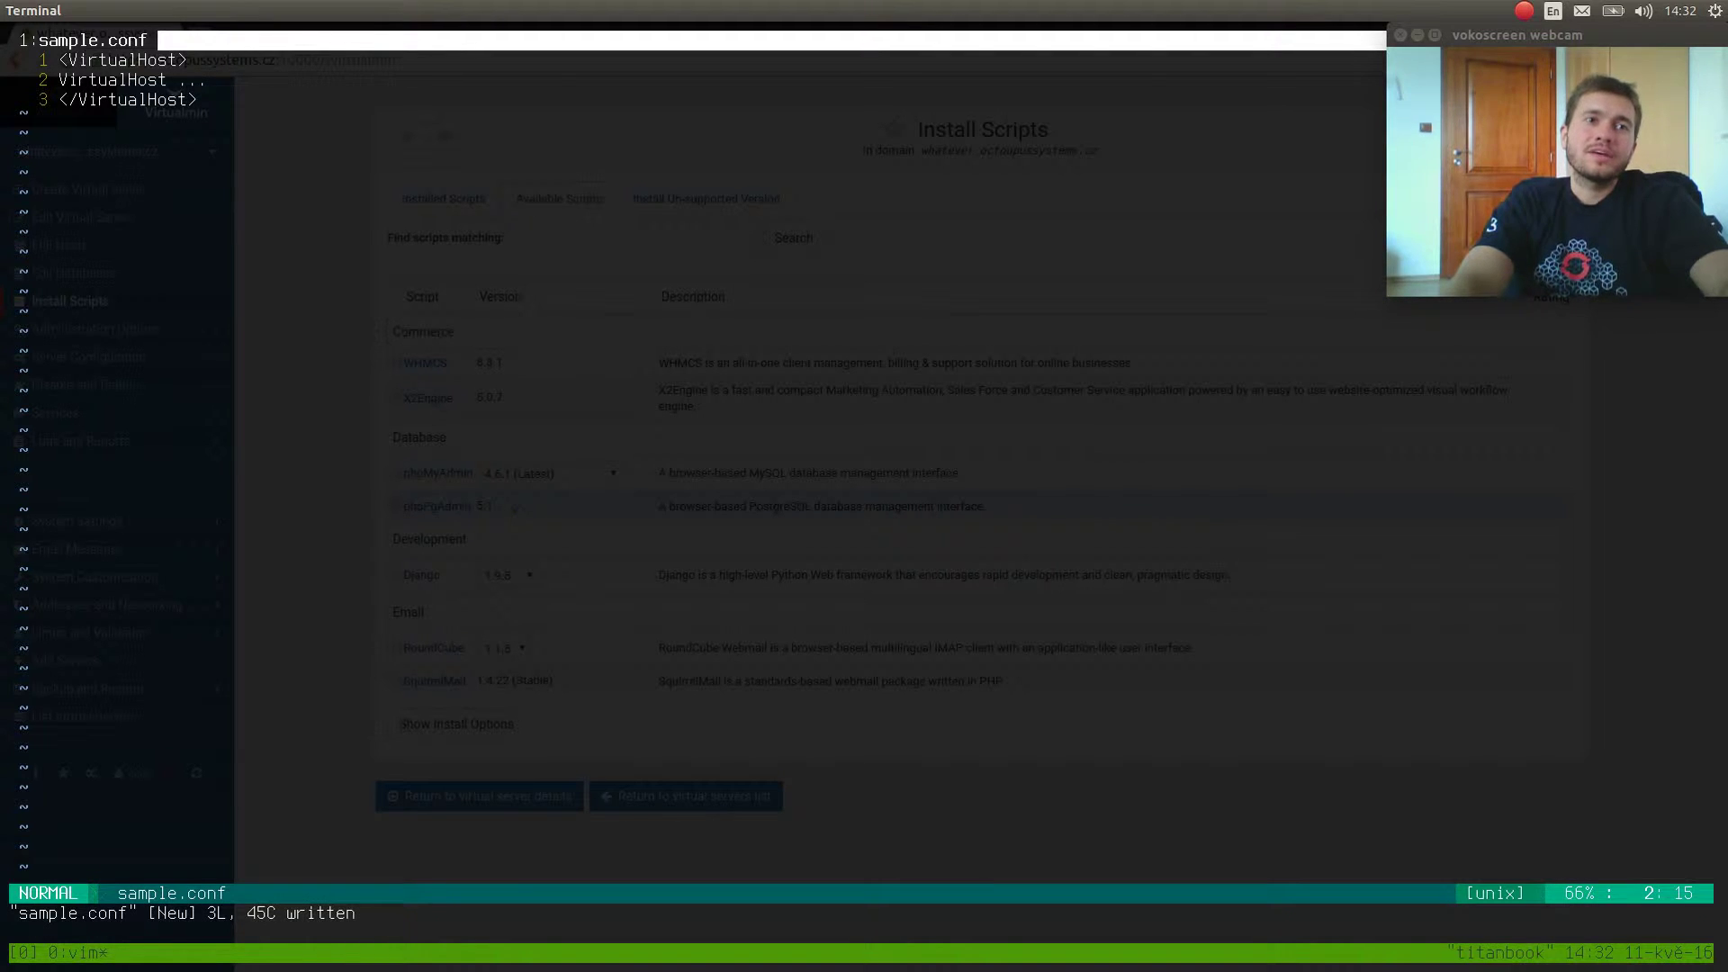
# Add the comment '######################### Your code goes down here ->' between the tags and save.
pyautogui.press('o')
pyautogui.press('Return')
pyautogui.press('Return')
pyautogui.write('@')
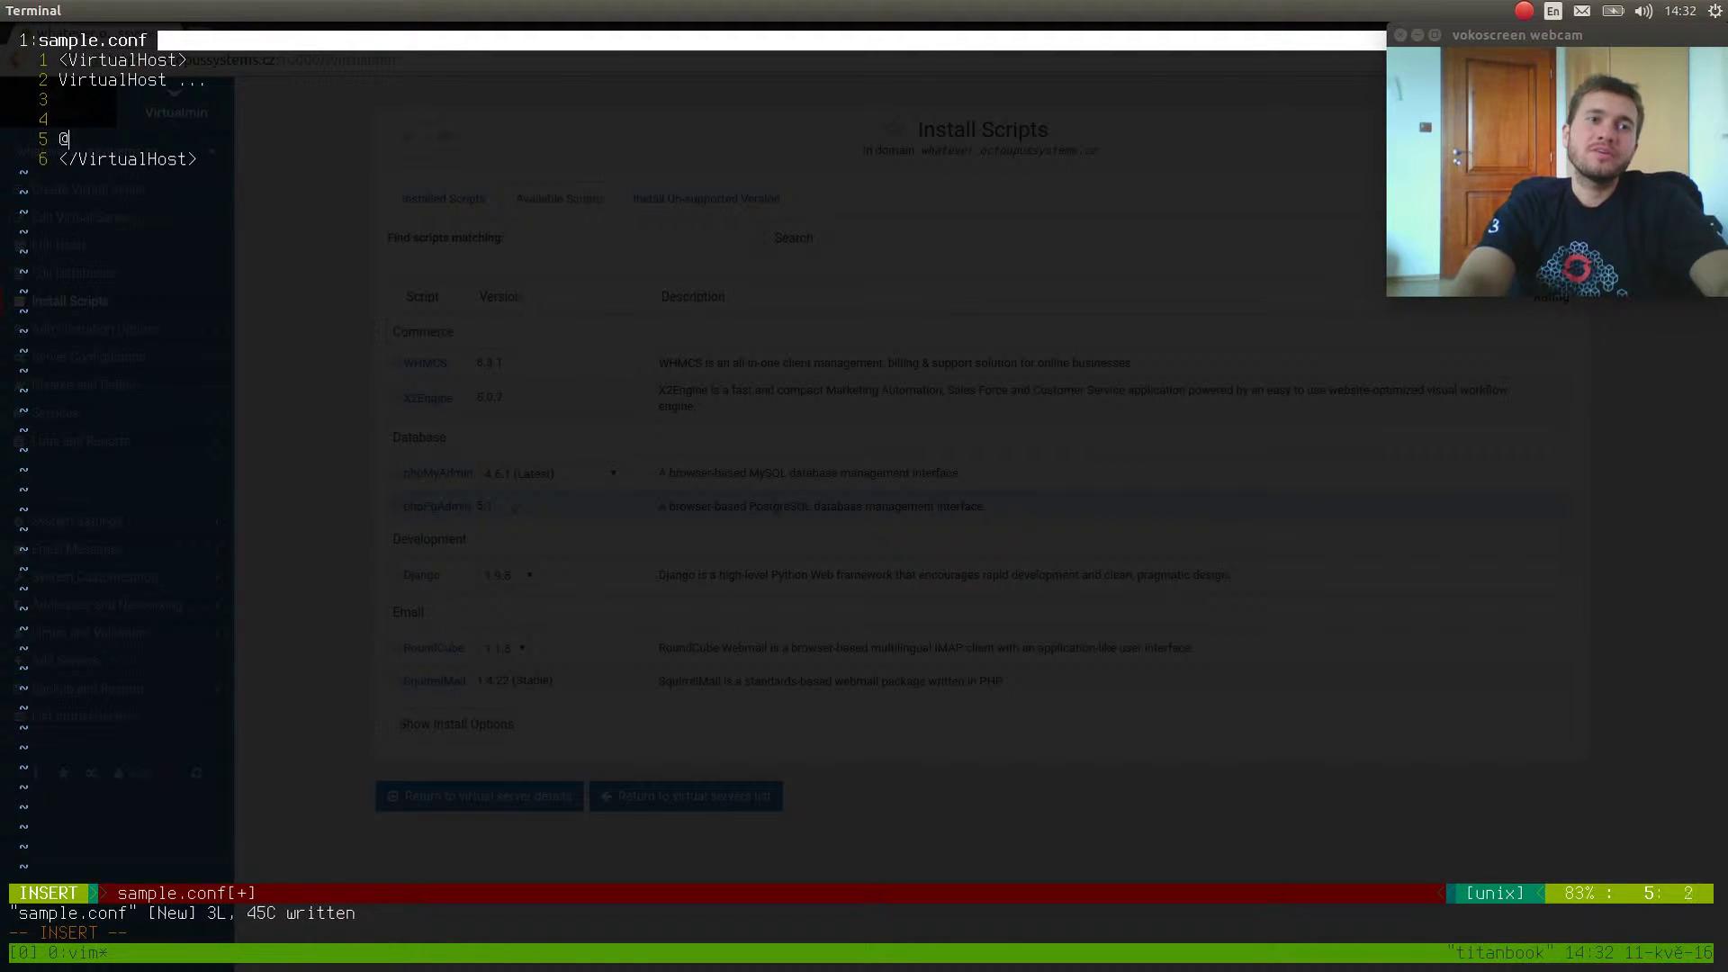
pyautogui.press('BackSpace')
pyautogui.write('######################### Your')
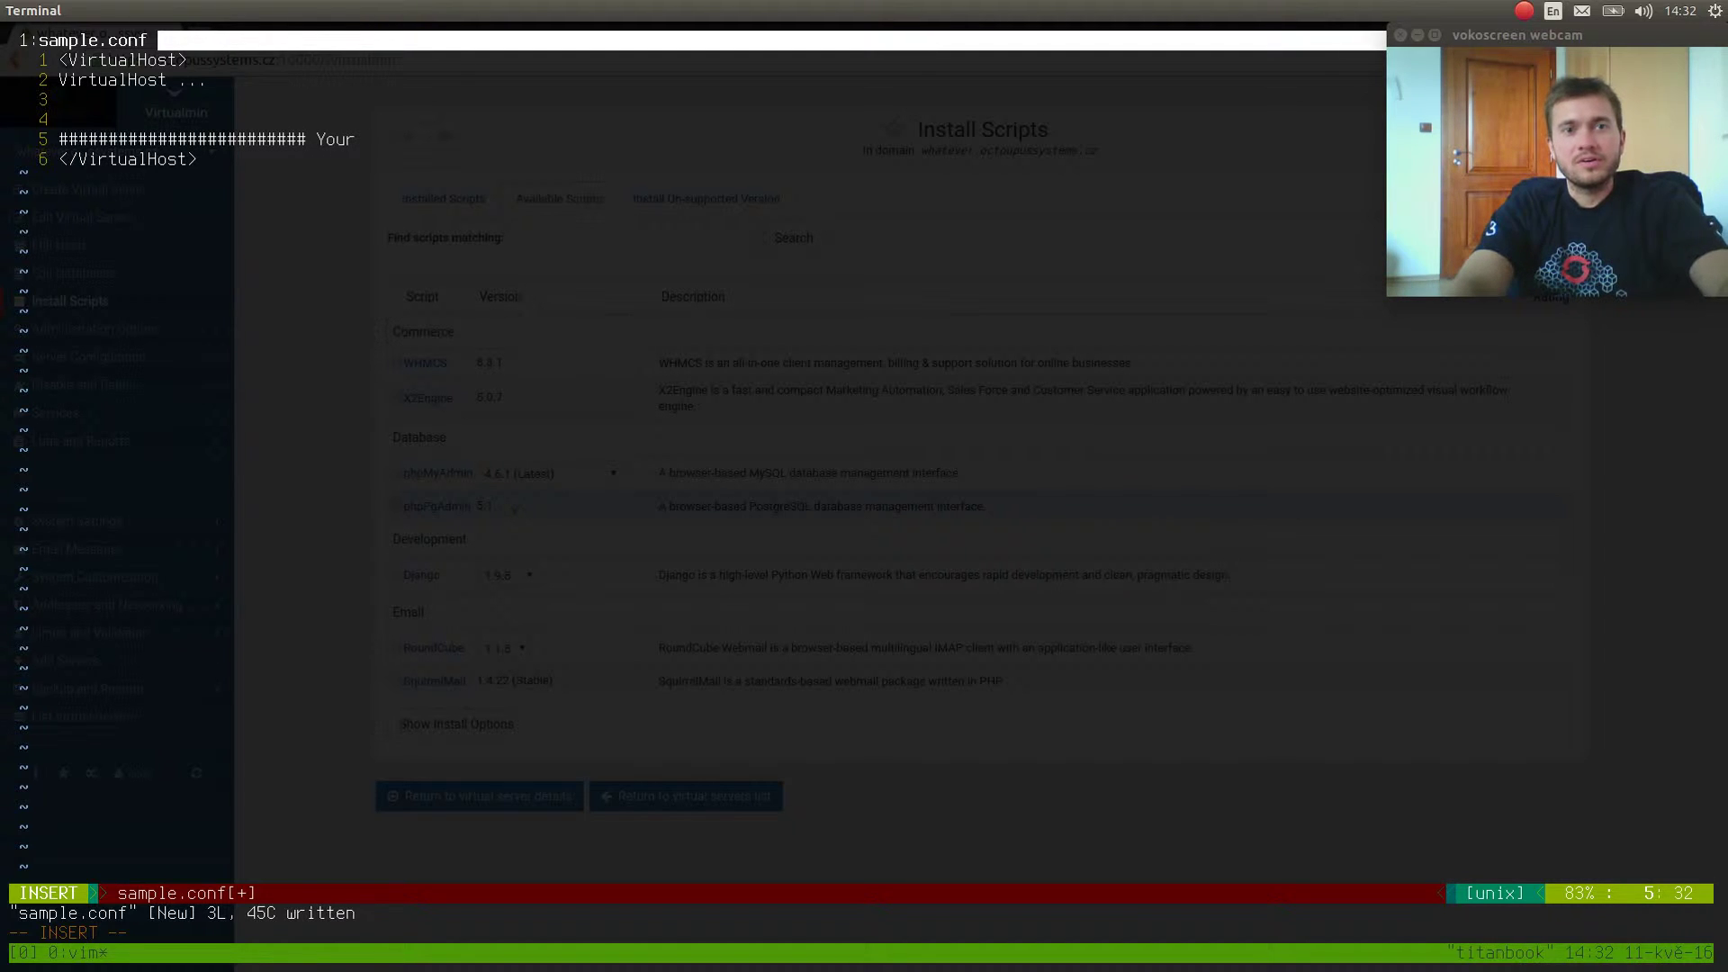
pyautogui.write(' code ')
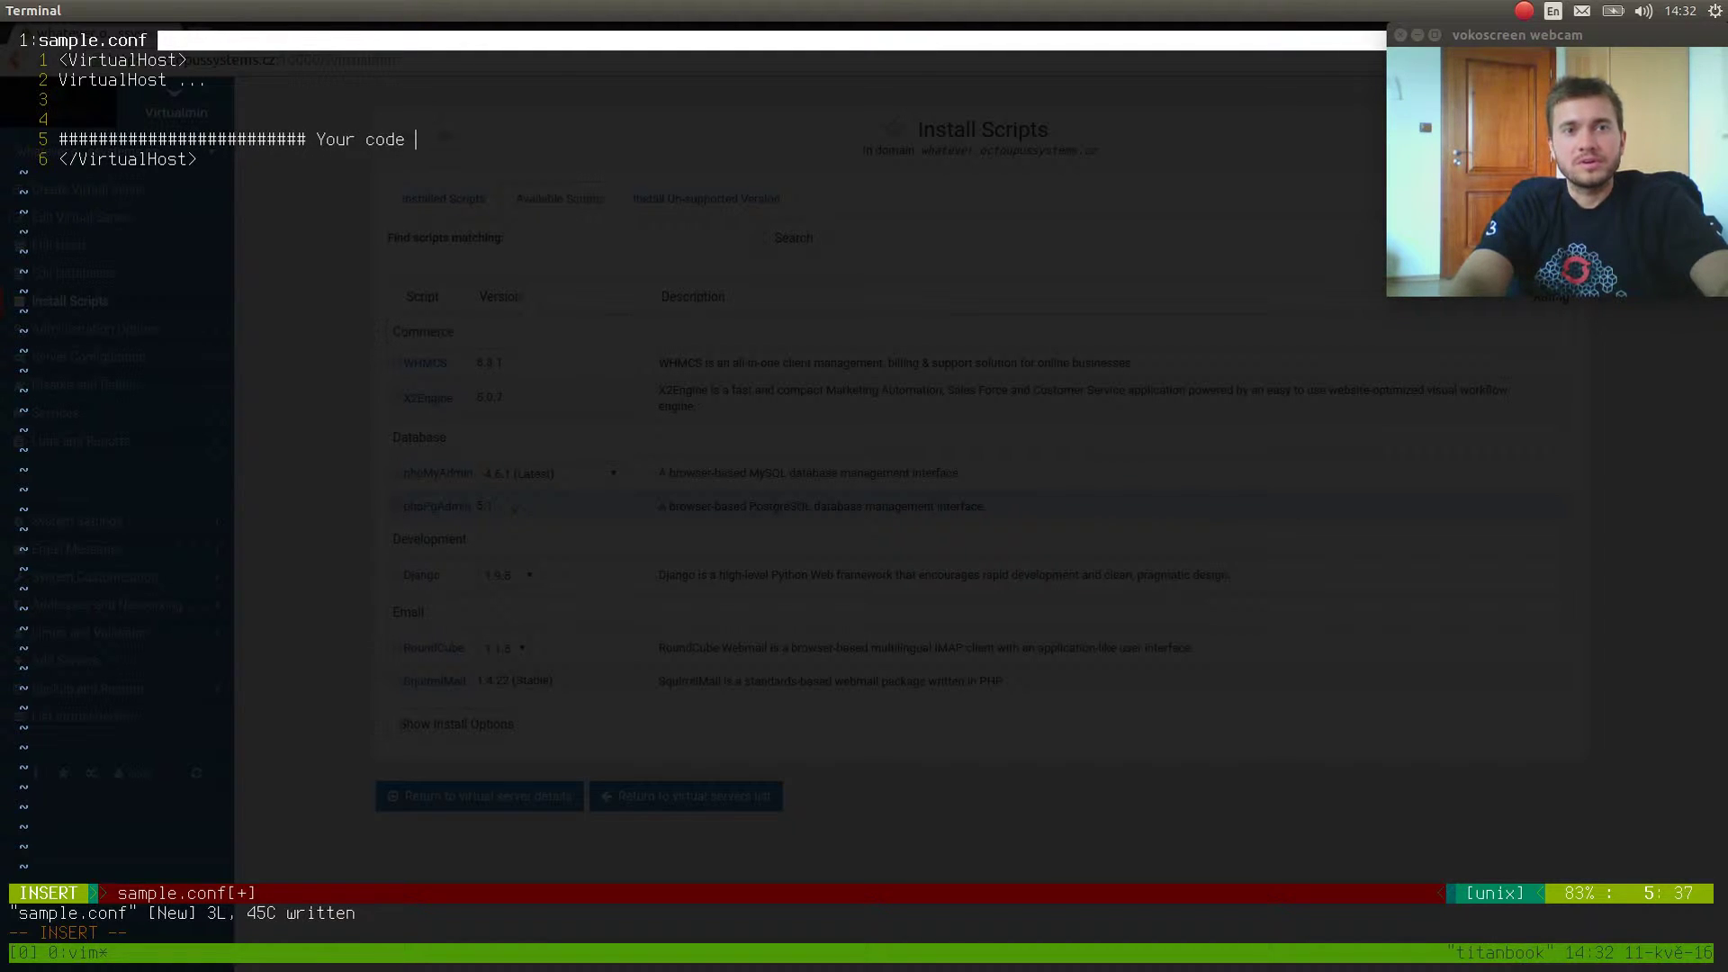
pyautogui.write('goes here')
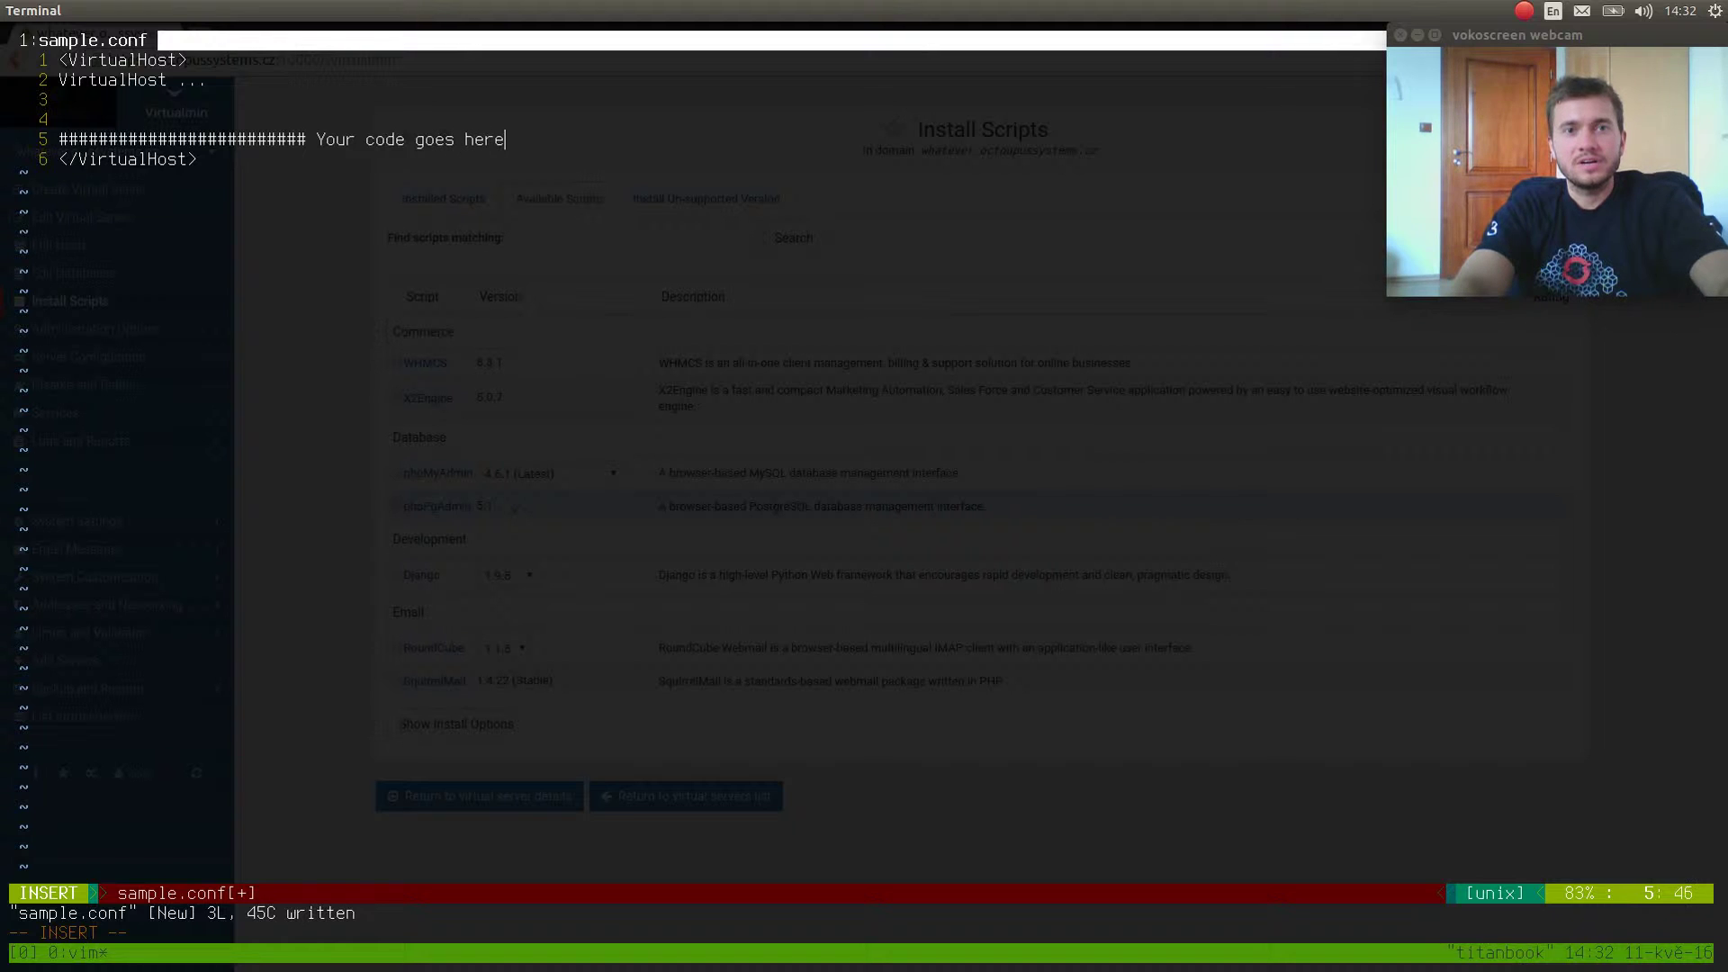
pyautogui.press('BackSpace')
pyautogui.press('BackSpace')
pyautogui.press('BackSpace')
pyautogui.press('BackSpace')
pyautogui.write('down')
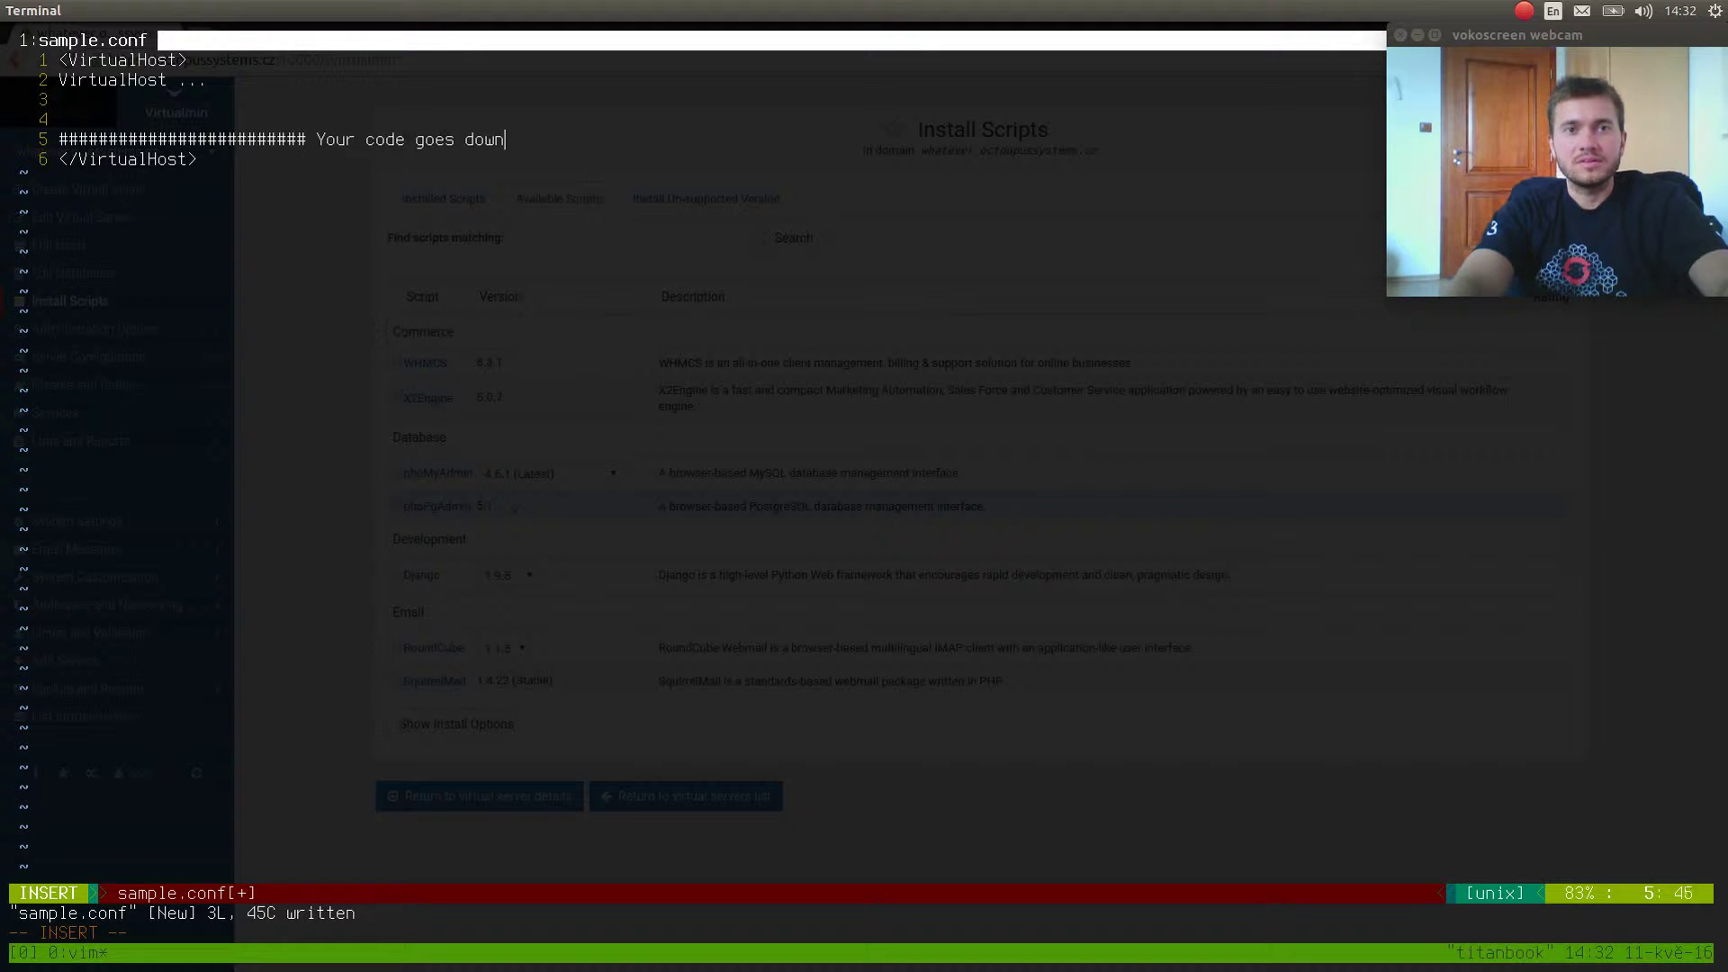
pyautogui.write(' here -')
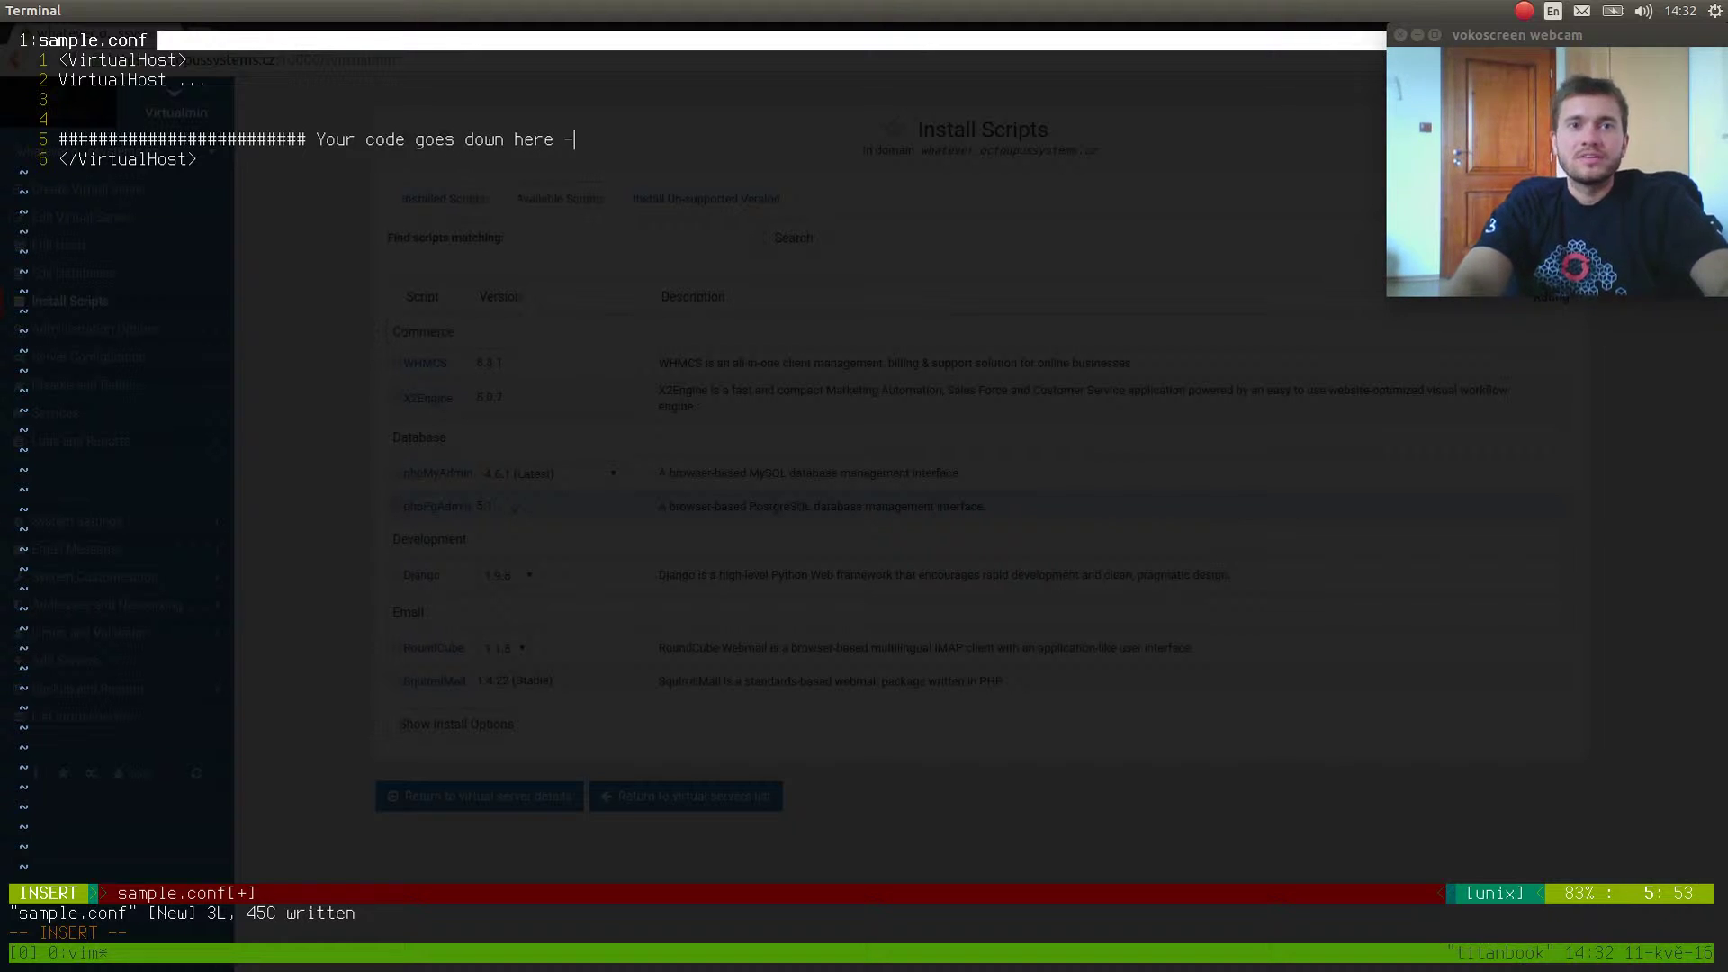
pyautogui.write('>')
pyautogui.press('Escape')
pyautogui.write(':w')
pyautogui.press('Return')
# Add a blank line below the comment and a Test line below line 2, saving the file.
pyautogui.press('o')
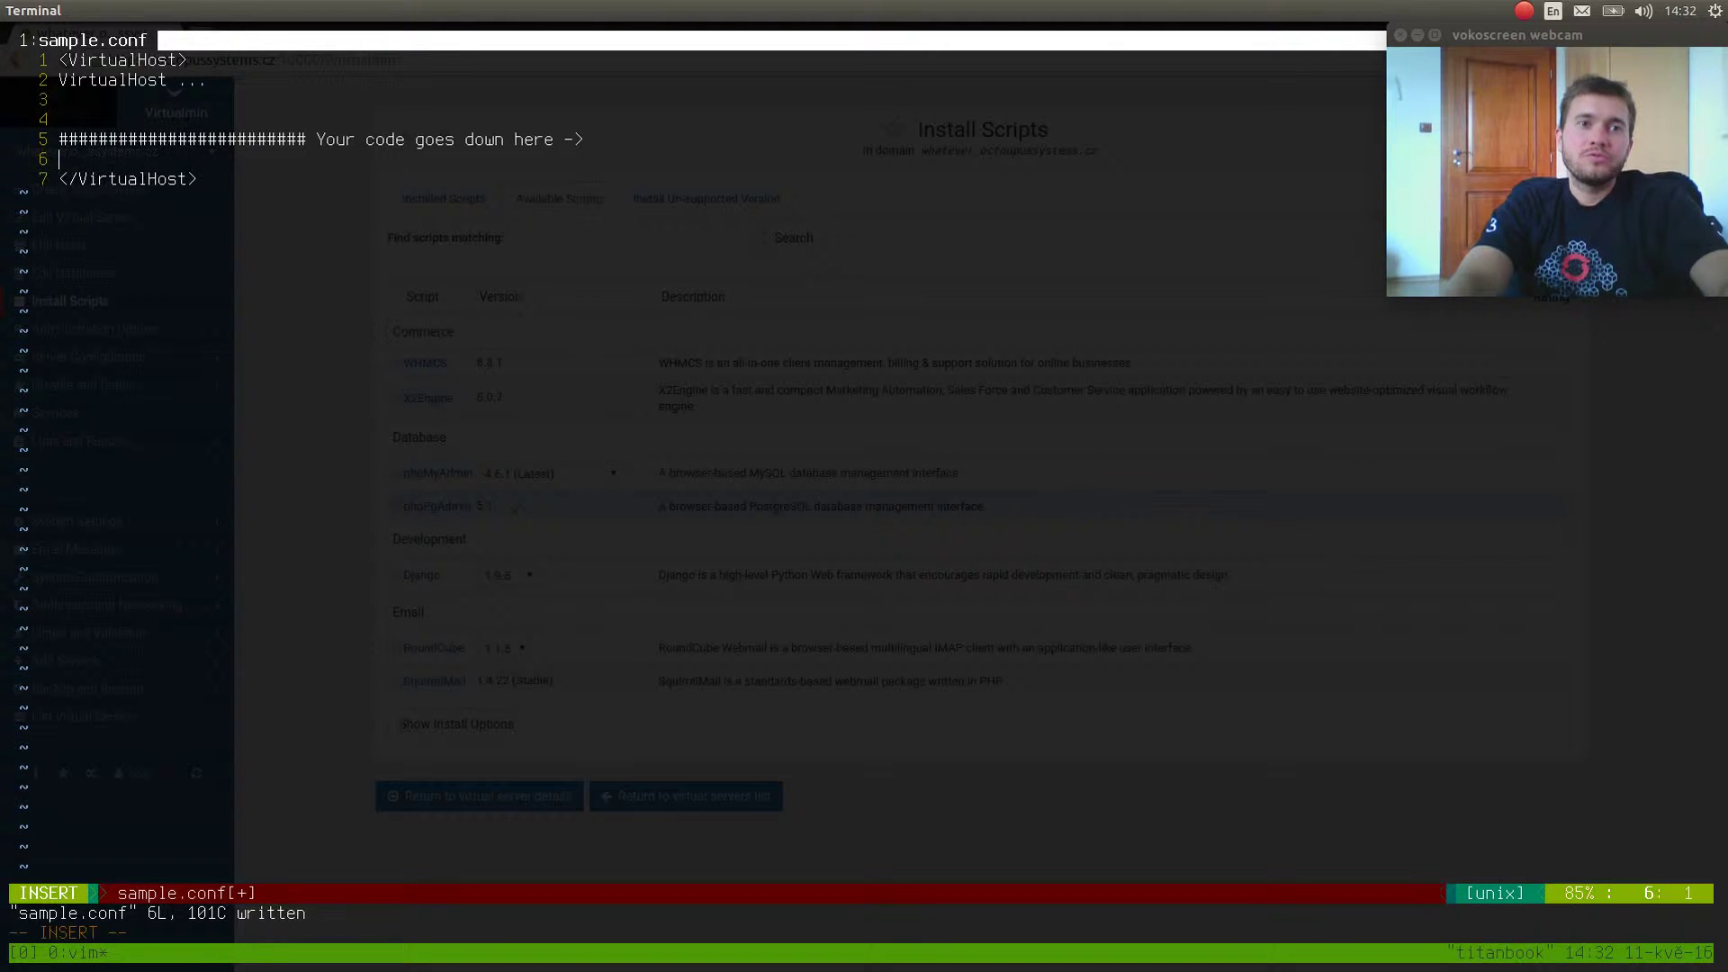
pyautogui.press('Escape')
pyautogui.write(':w')
pyautogui.press('Return')
pyautogui.press('k')
pyautogui.press('k')
pyautogui.press('k')
pyautogui.press('k')
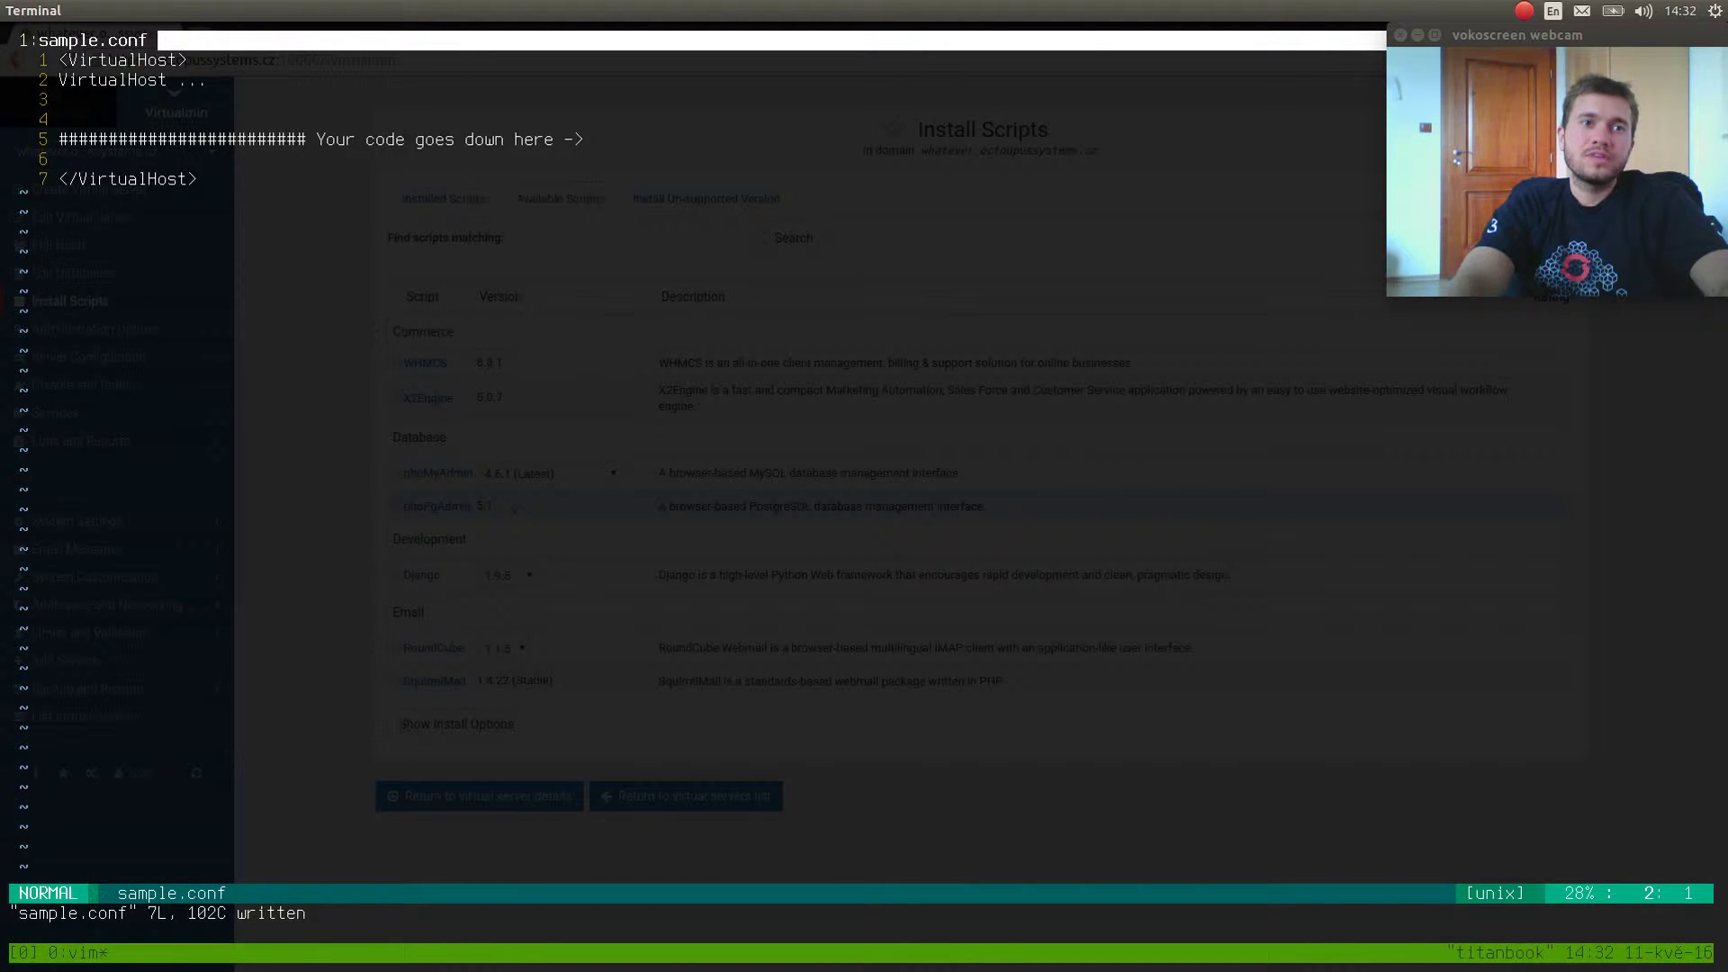
pyautogui.press('o')
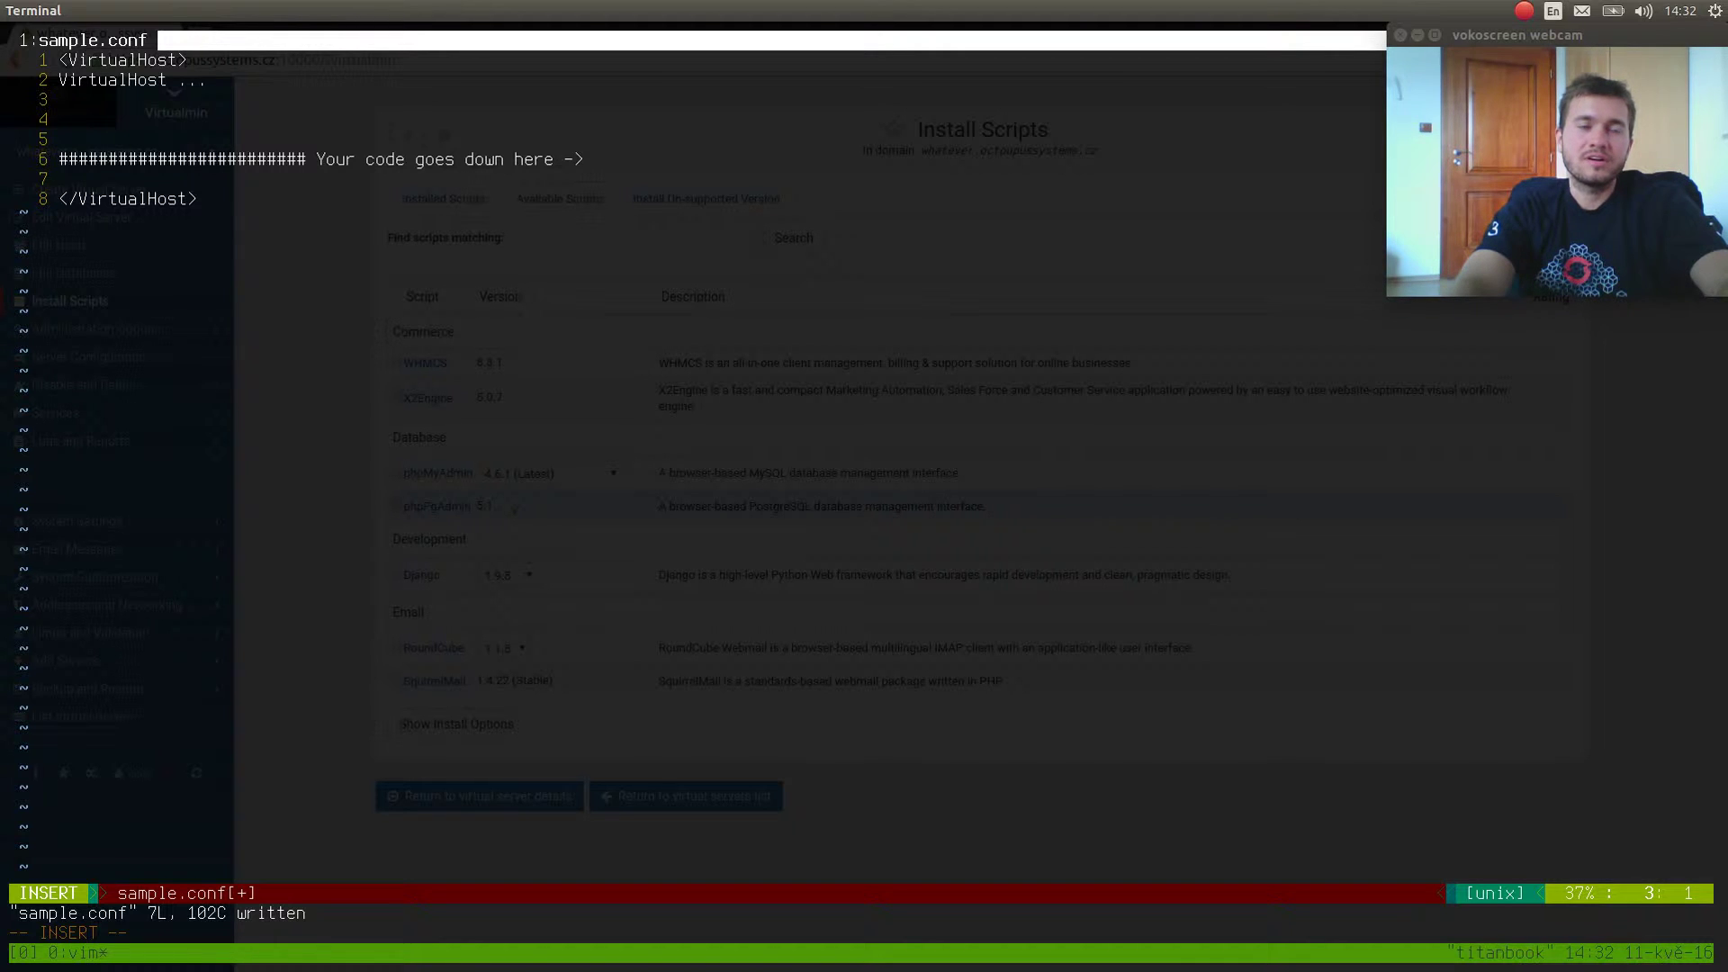
pyautogui.write('Test')
pyautogui.press('Escape')
pyautogui.write(':w')
pyautogui.press('Return')
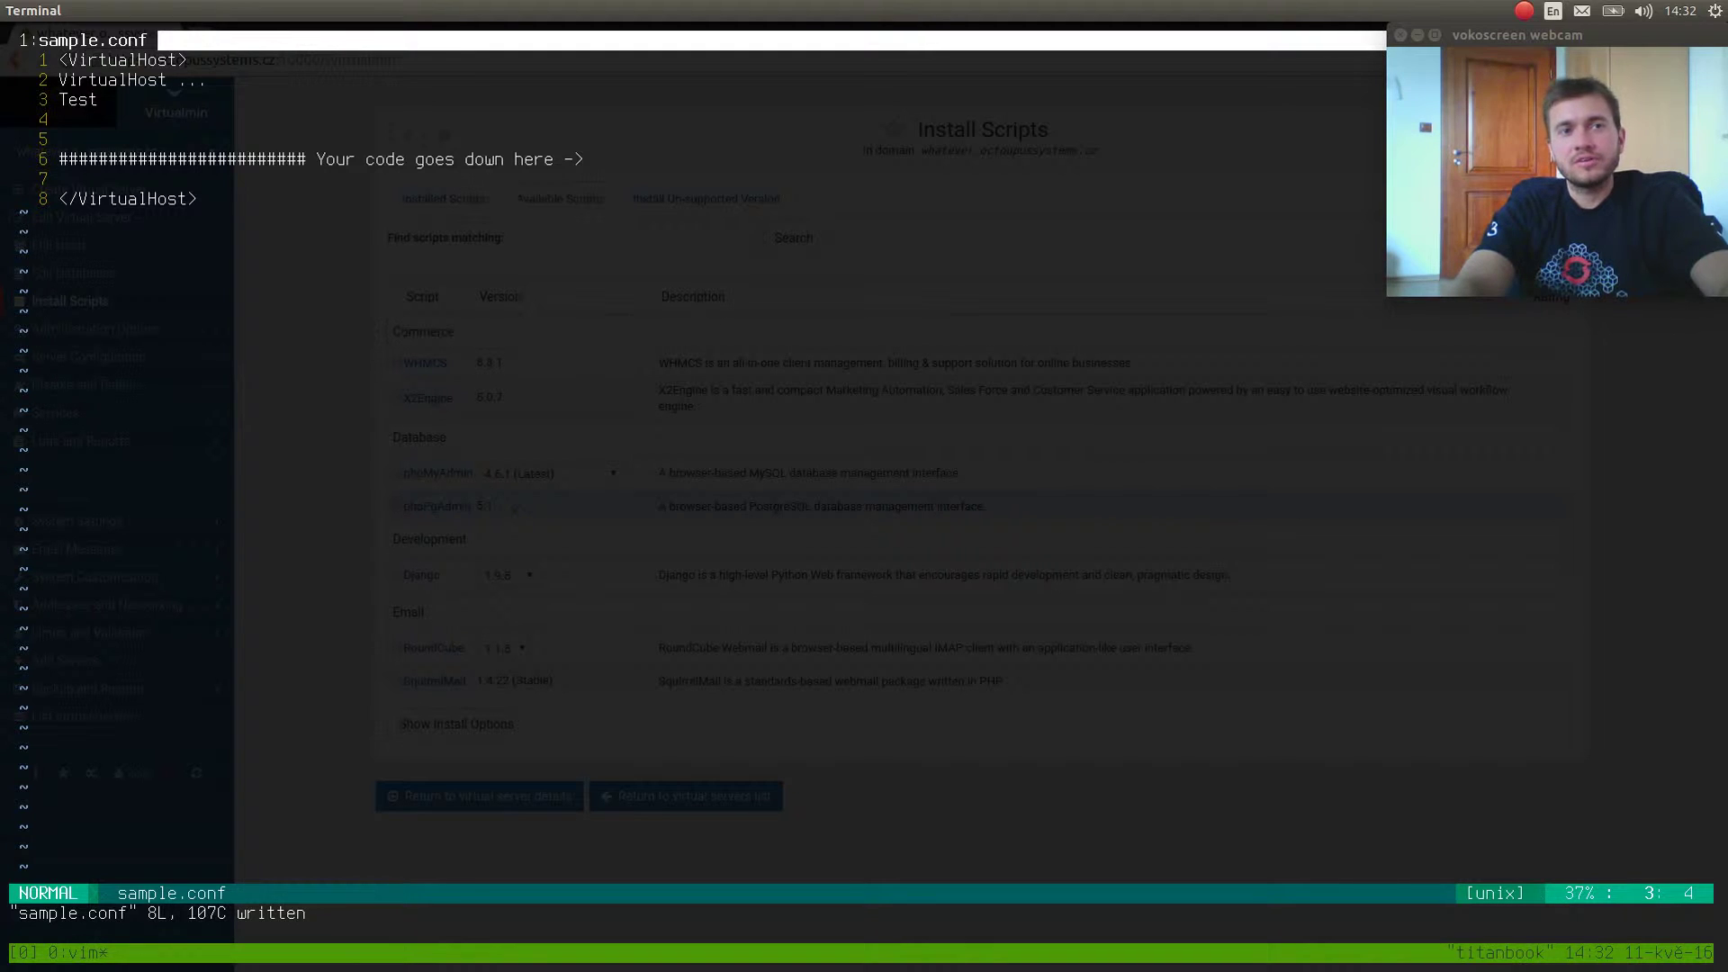
# Delete the Test line and save, then quit Vim with :q! and return to Chromium.
pyautogui.press('d')
pyautogui.press('d')
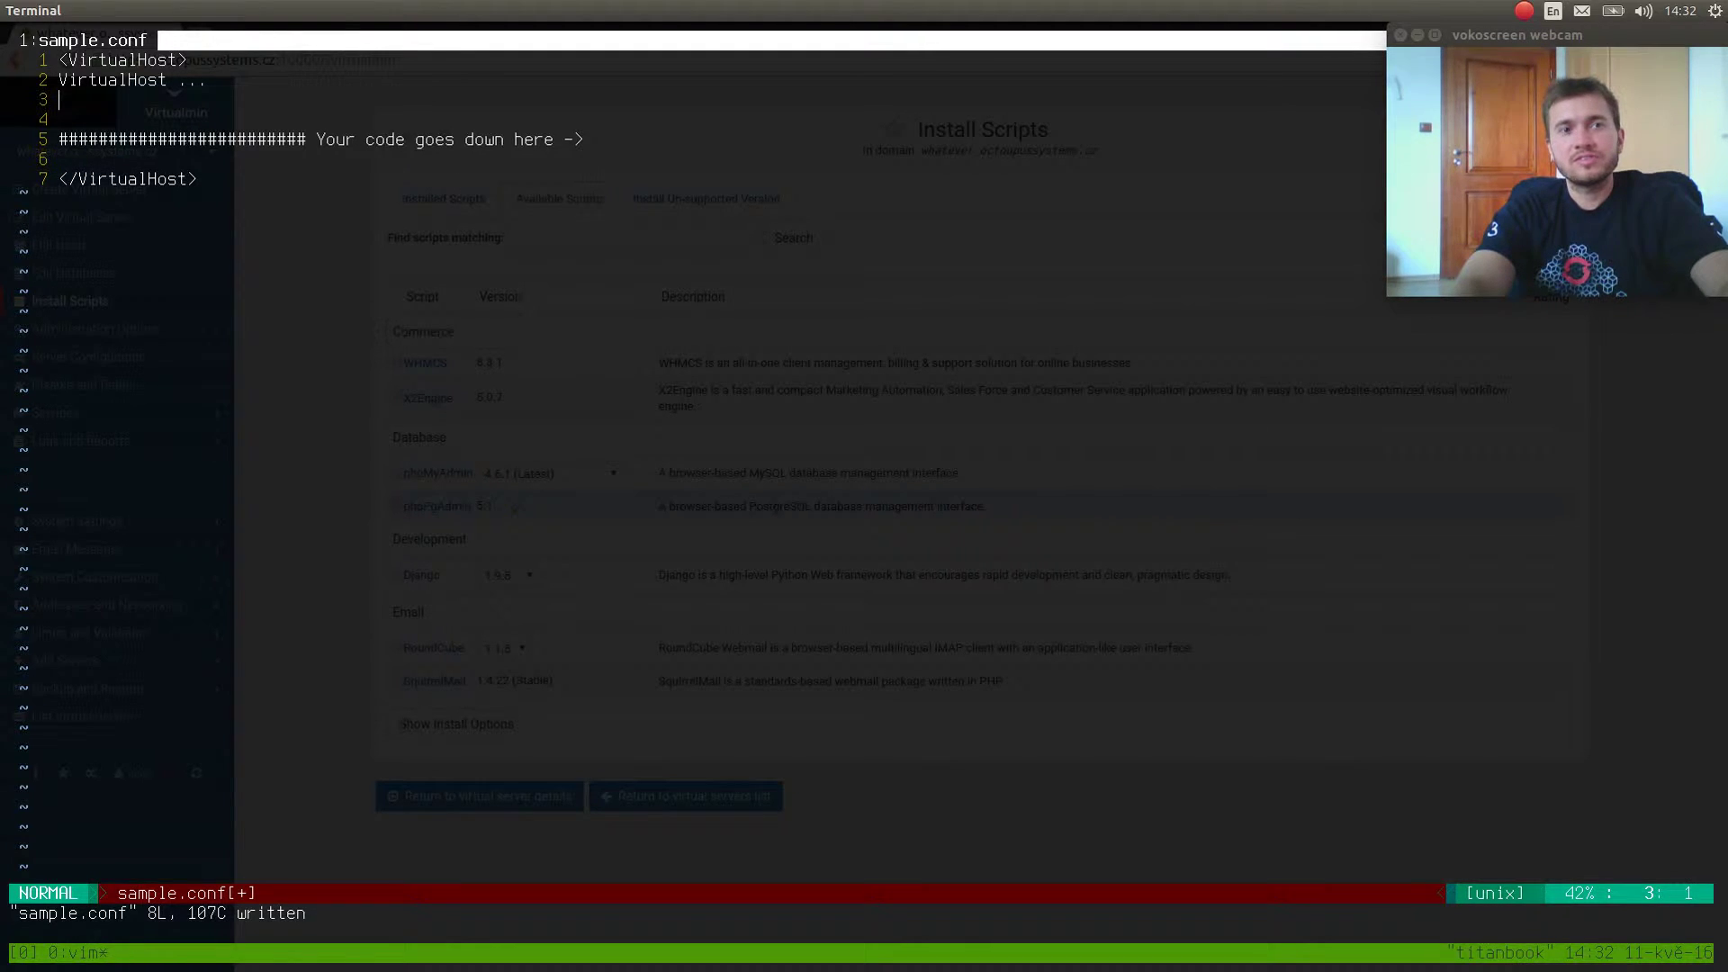
pyautogui.write(':w')
pyautogui.press('Return')
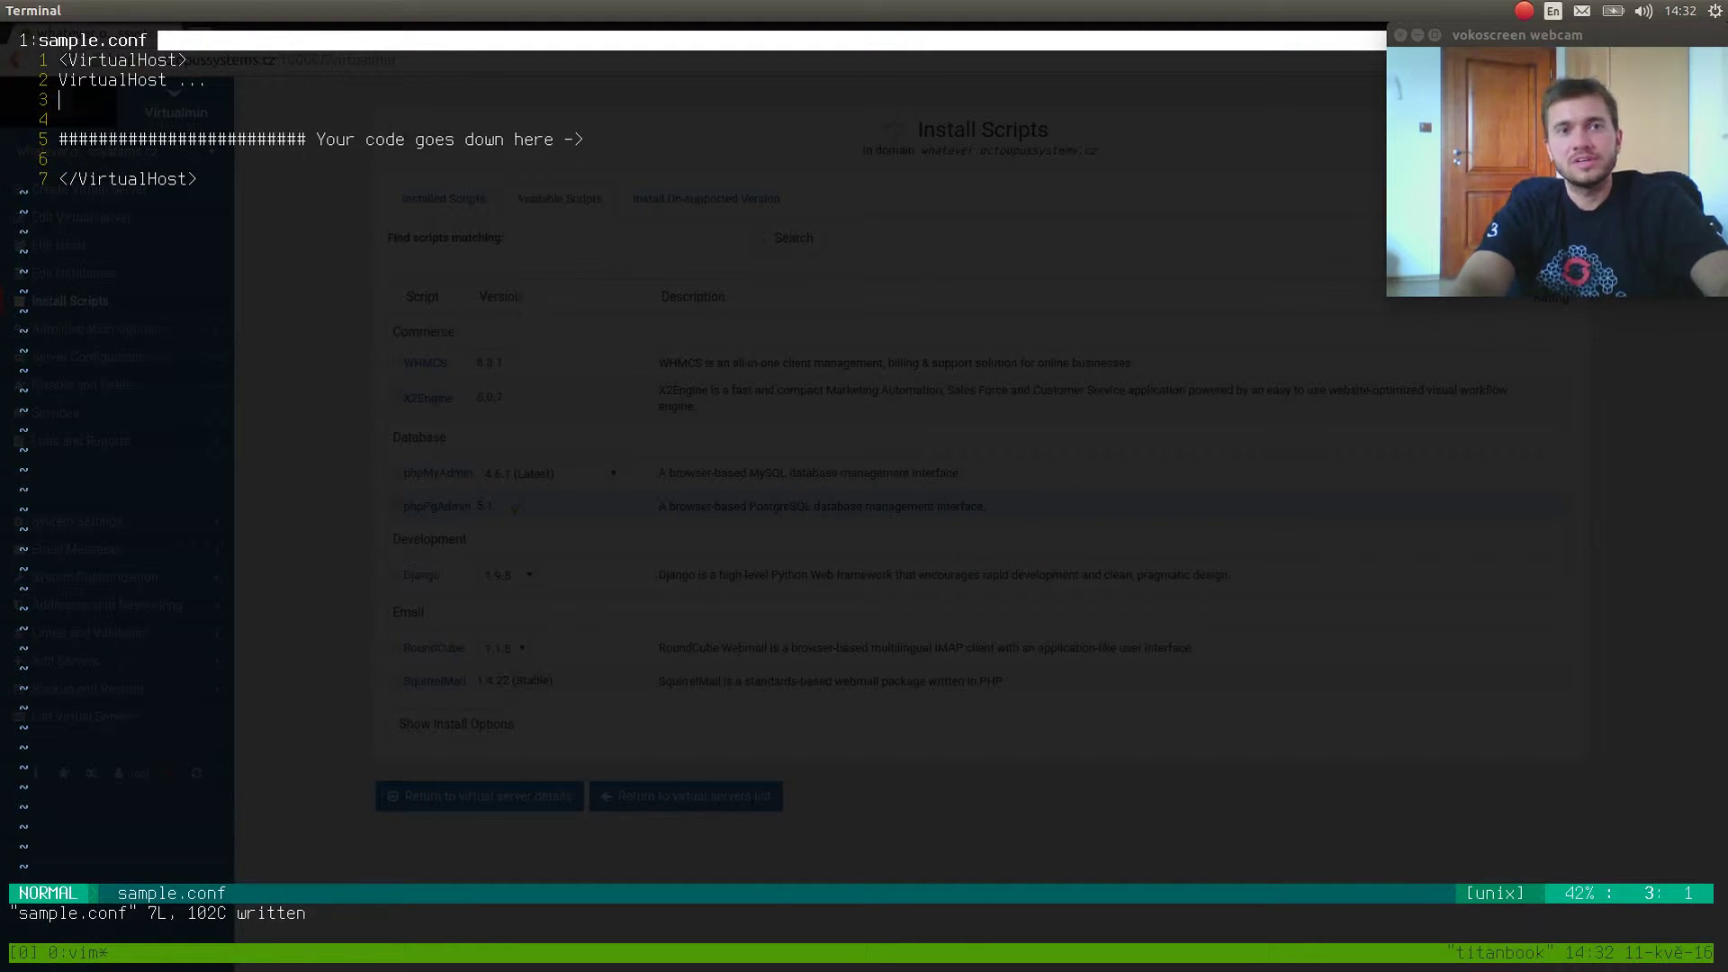
pyautogui.press('j')
pyautogui.press('j')
pyautogui.write('oTes')
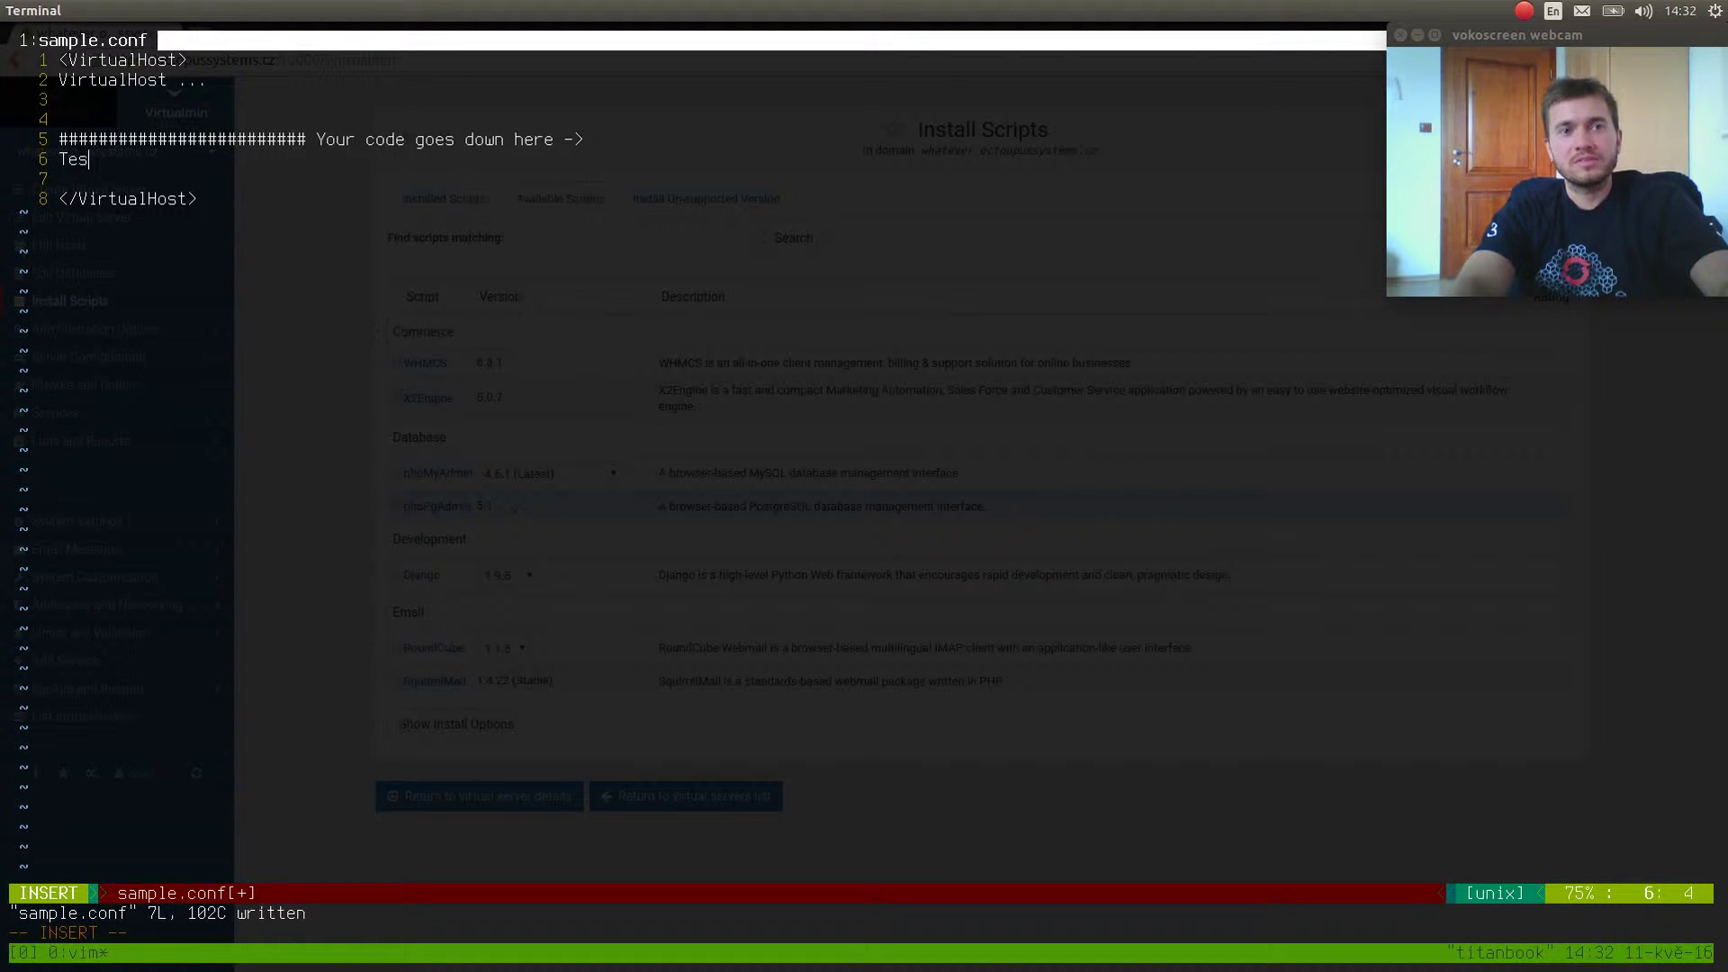
pyautogui.press('Escape')
pyautogui.press('k')
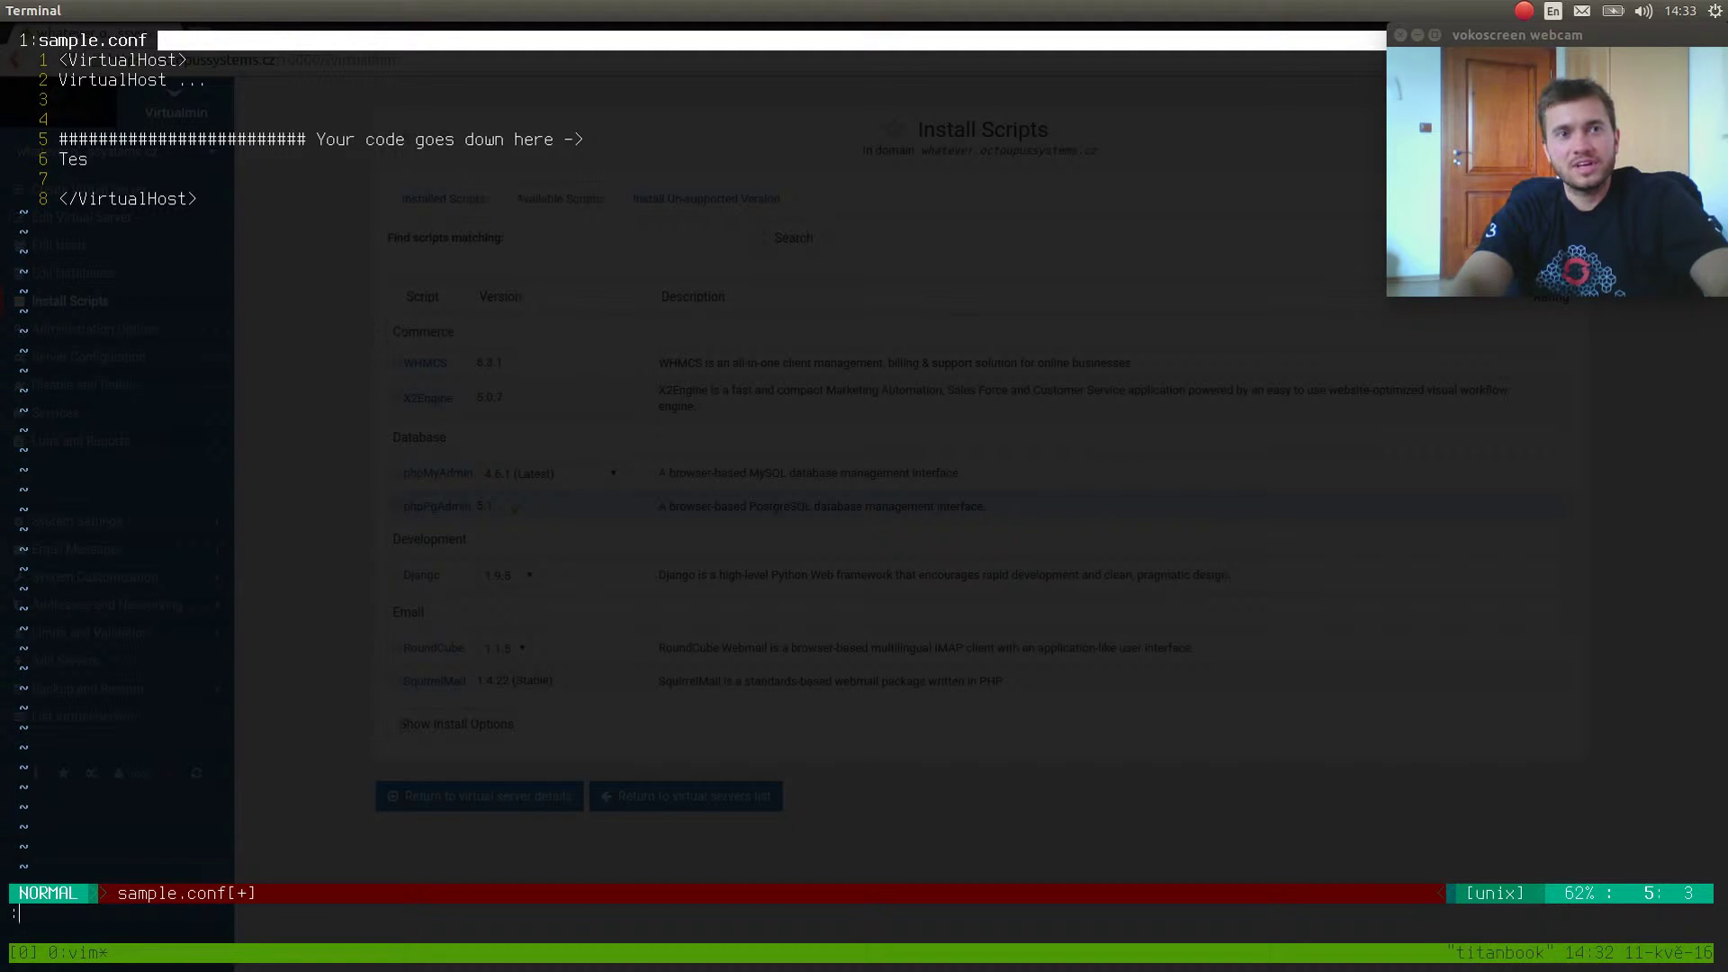
pyautogui.write('q!')
pyautogui.press('Return')
pyautogui.hotkey('alt', 'Tab')
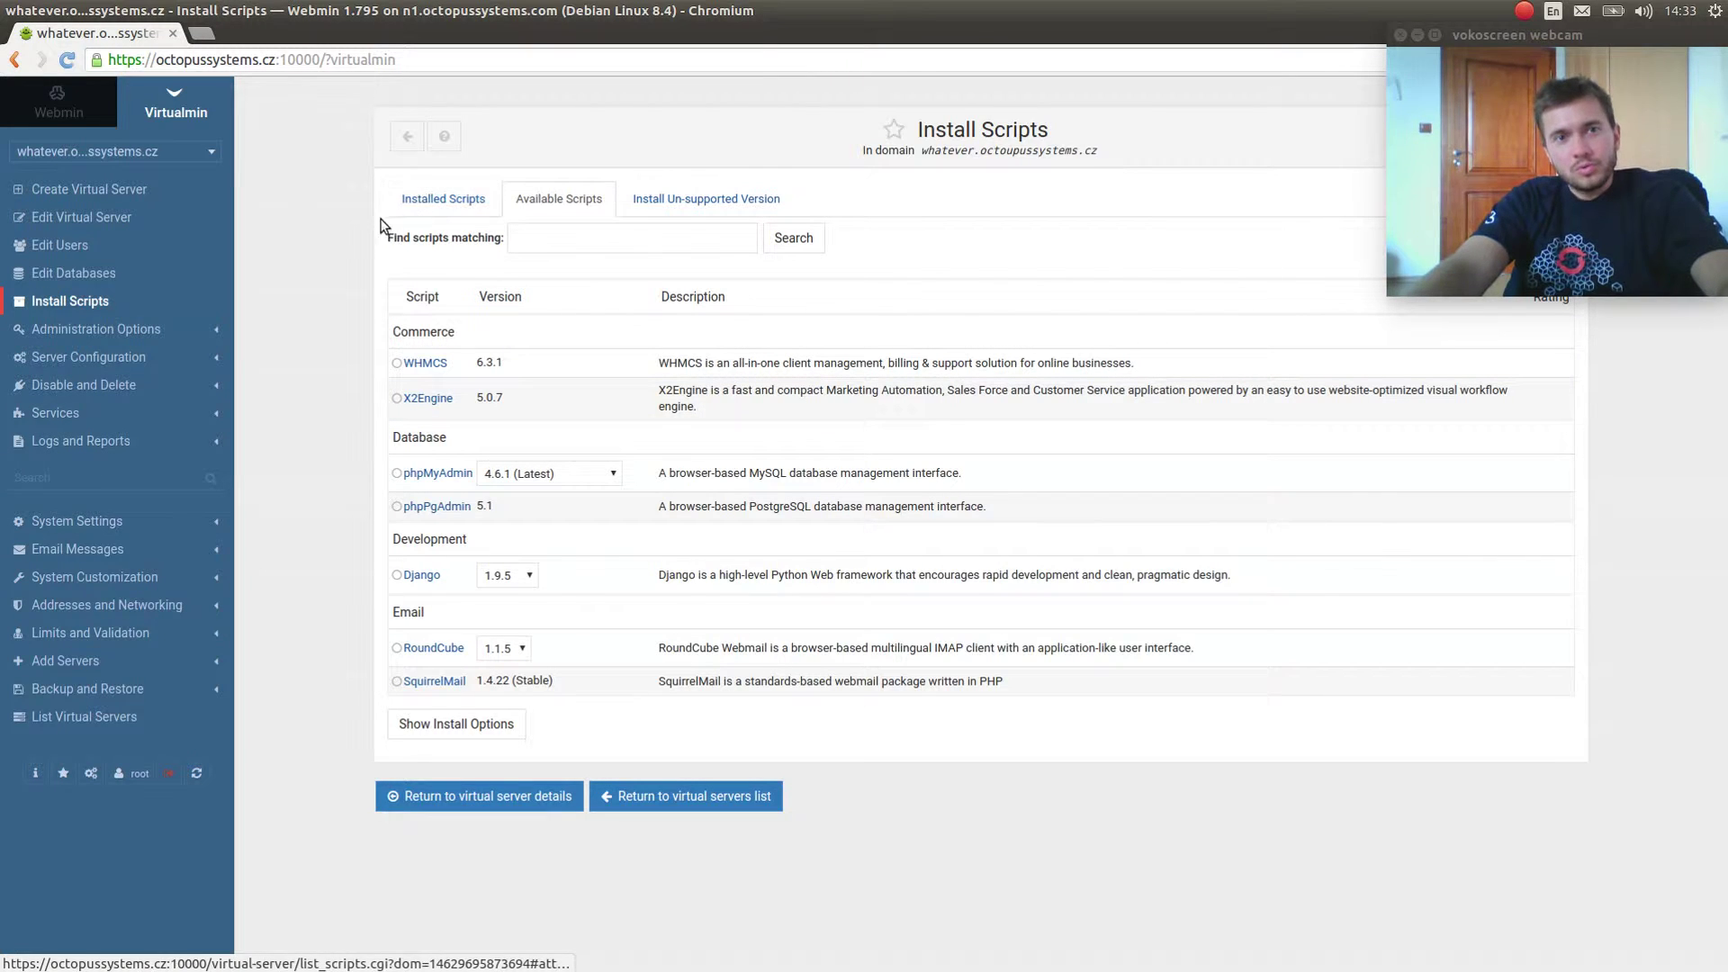
# Return to the Webmin System Information dashboard from the sidebar's Webmin tab.
pyautogui.click(59, 110)
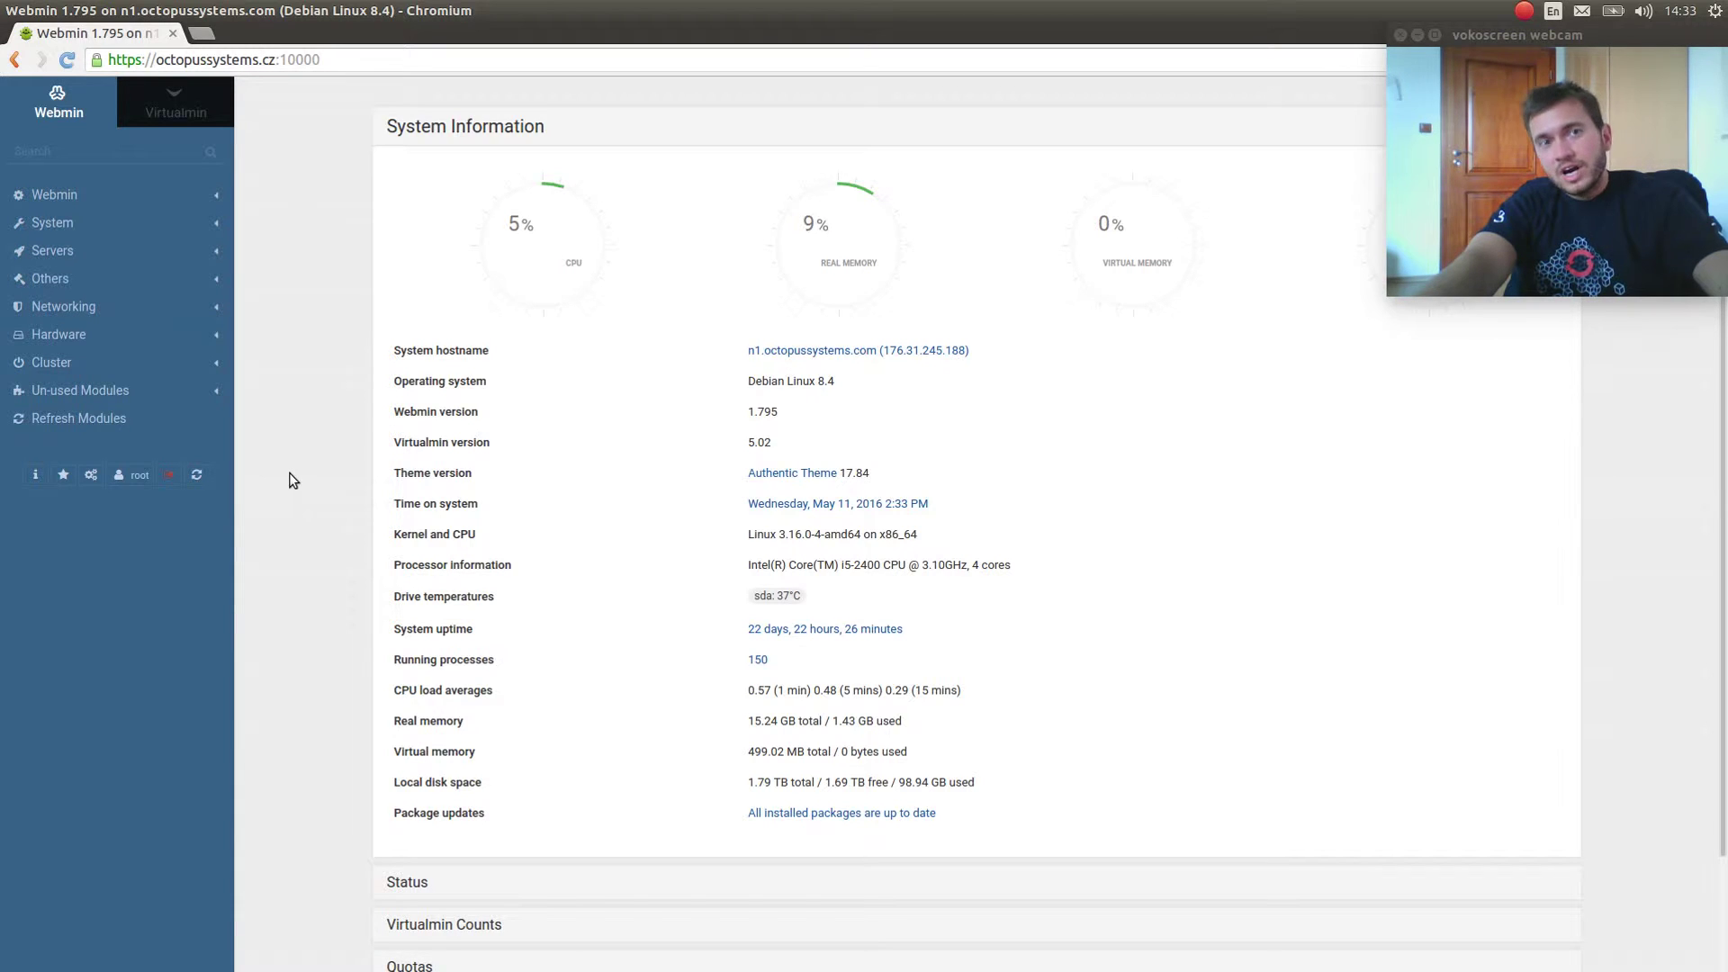
pyautogui.click(214, 110)
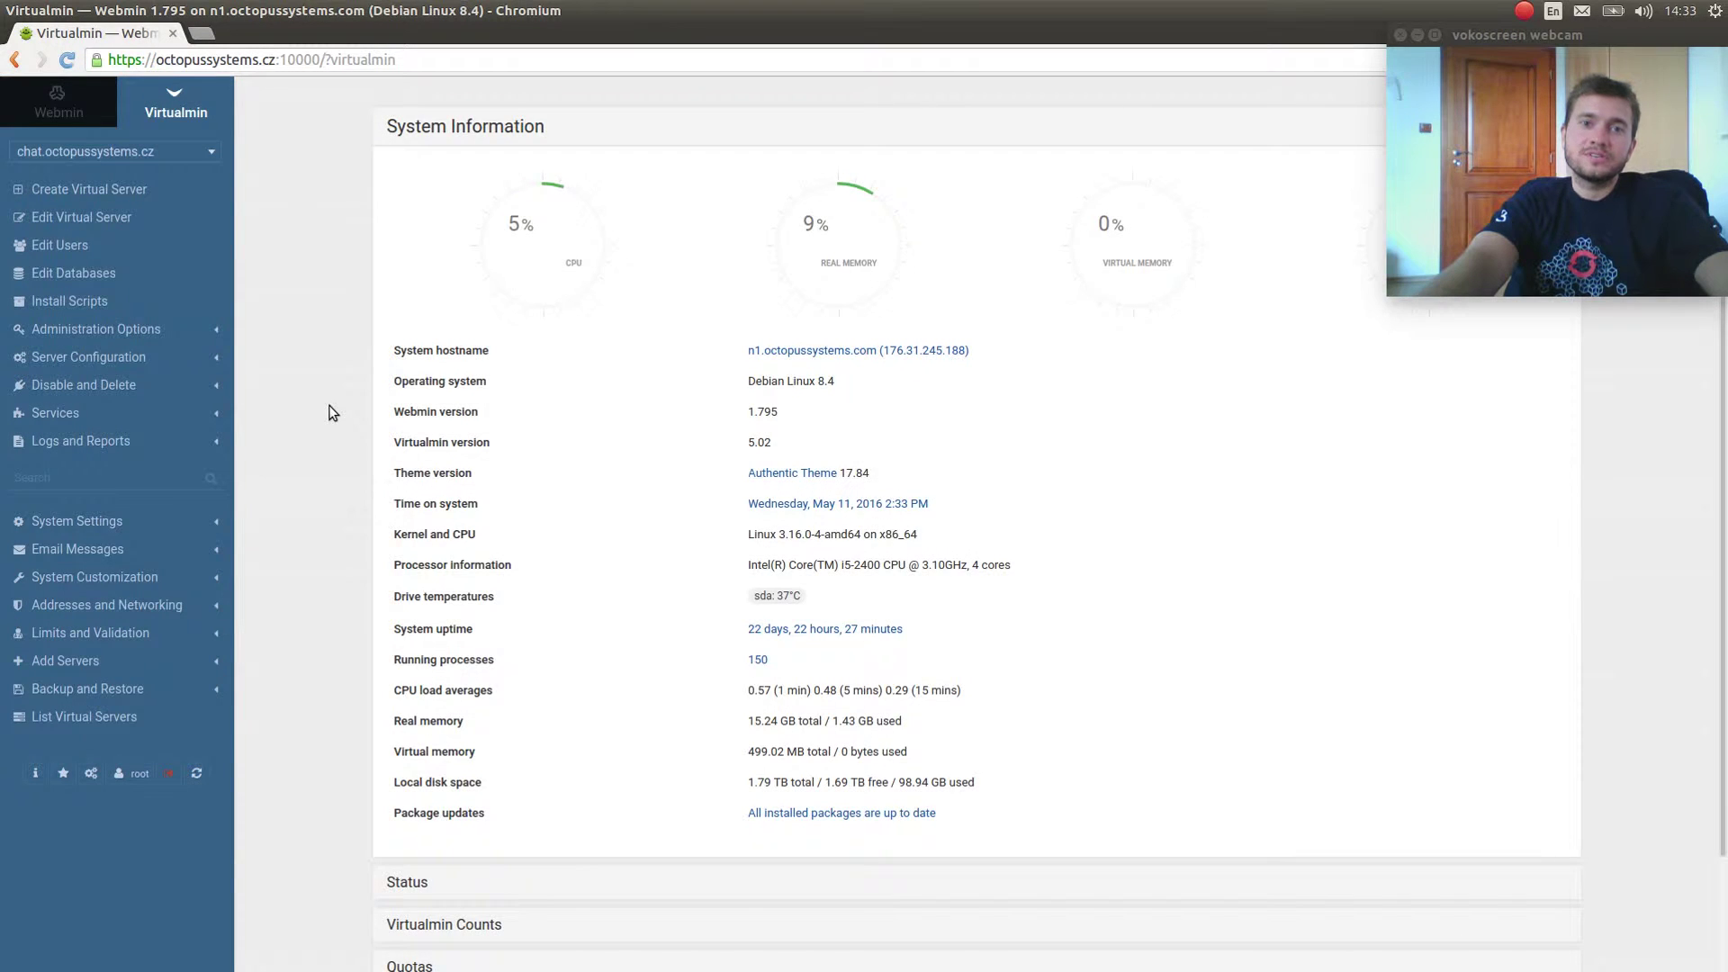
pyautogui.scroll(-2, 330, 412)
pyautogui.scroll(2, 329, 413)
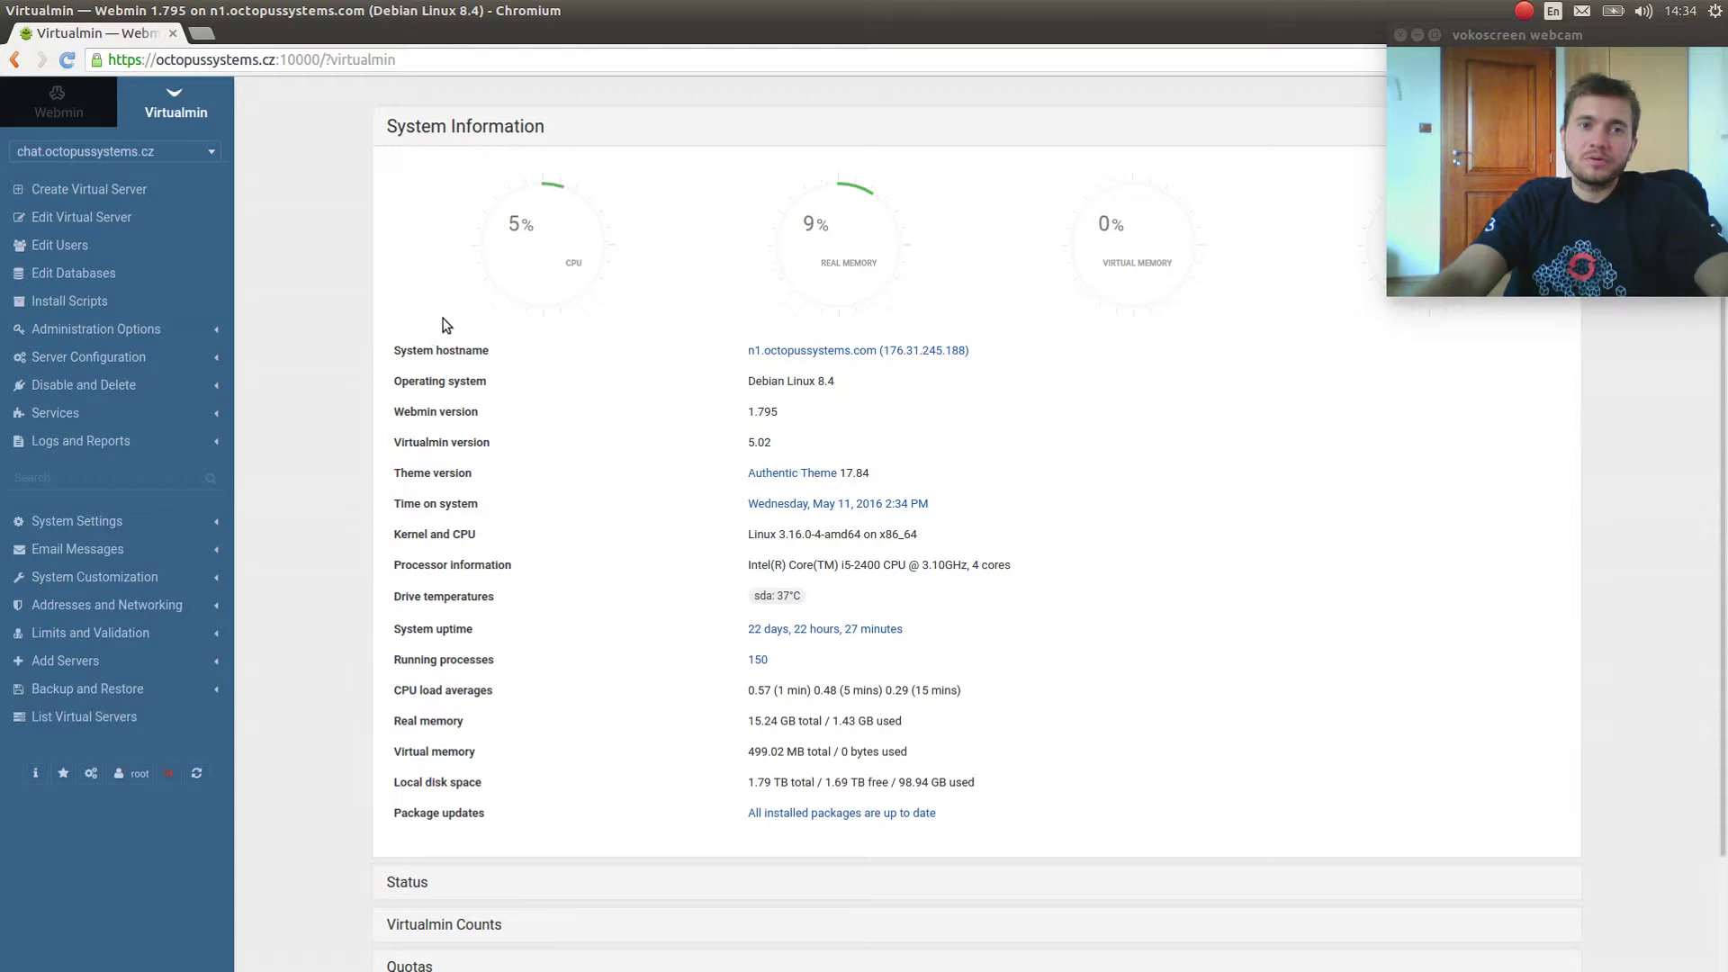
pyautogui.click(346, 56)
pyautogui.click(325, 151)
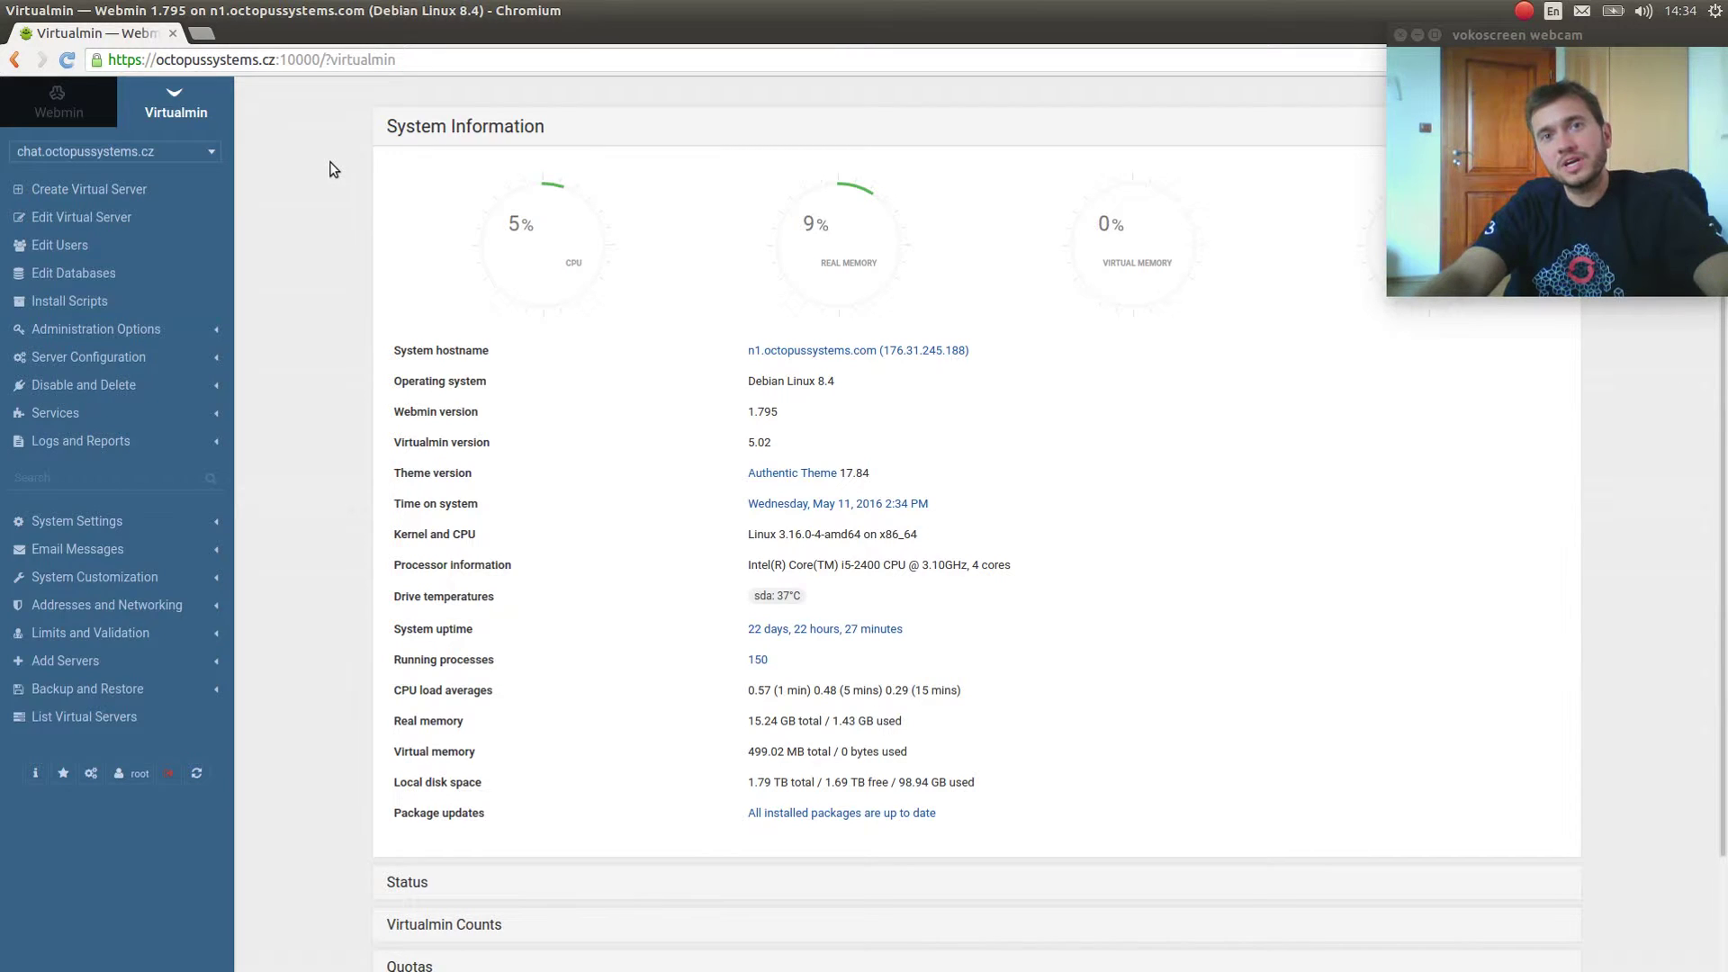
pyautogui.hotkey('alt', 'Tab')
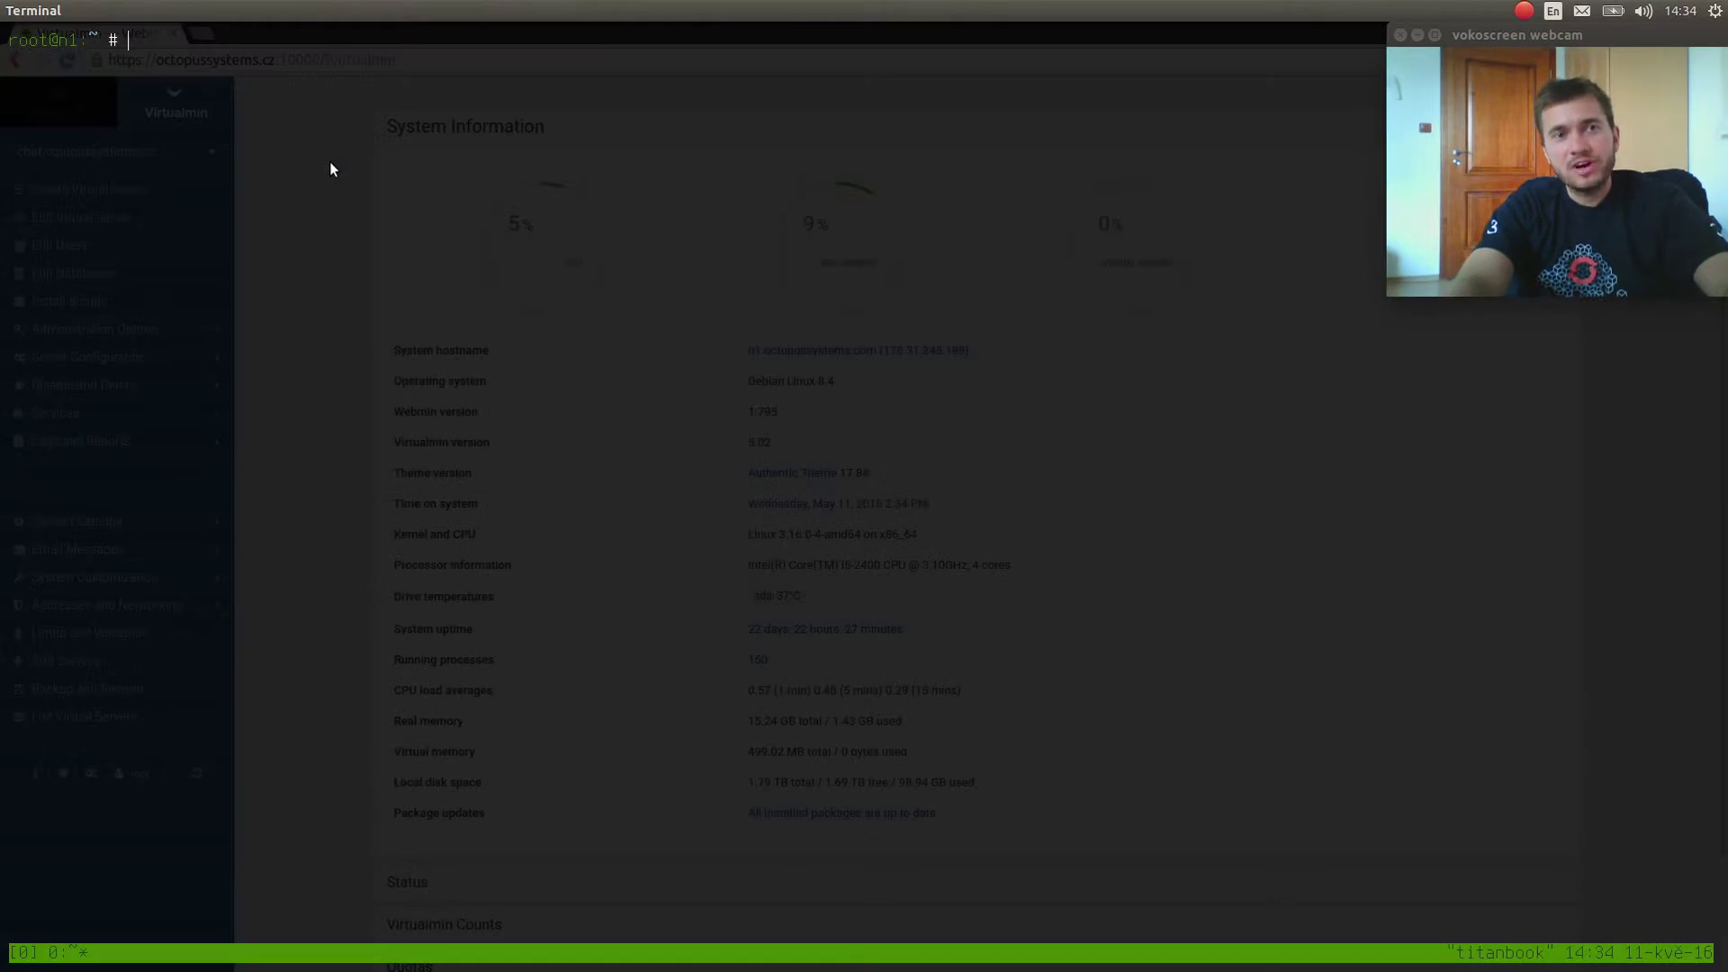
pyautogui.press('Return')
pyautogui.press('Return')
pyautogui.hotkey('ctrl', 'l')
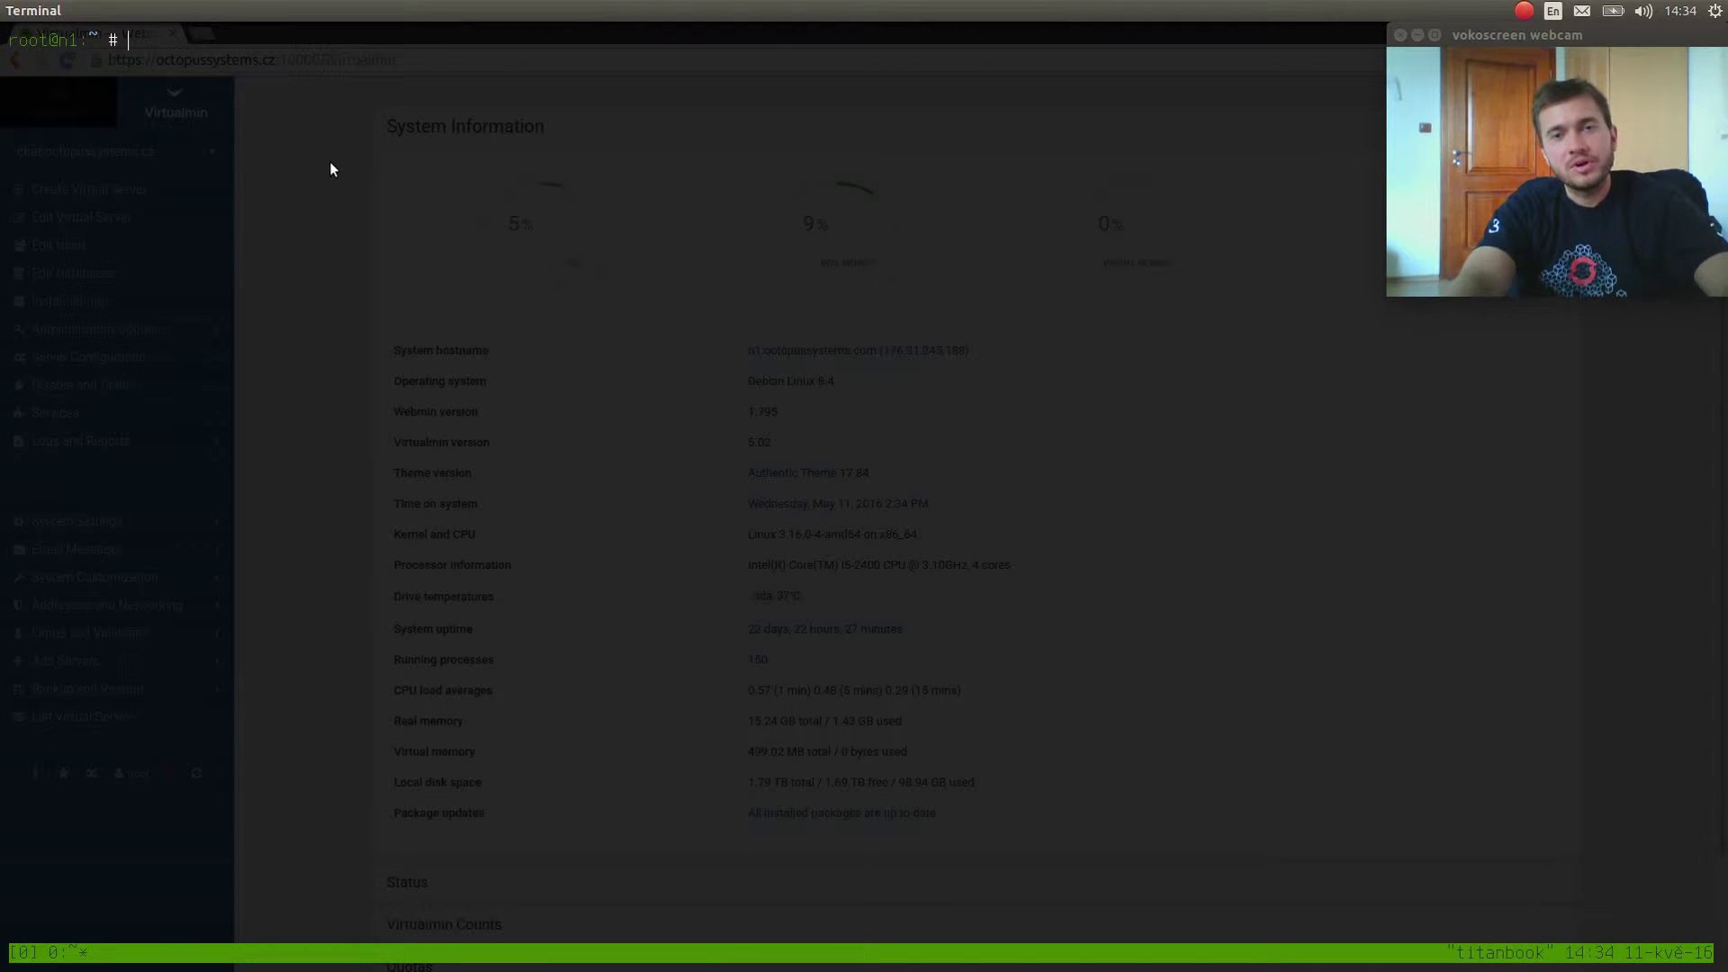
pyautogui.hotkey('alt', 'Tab')
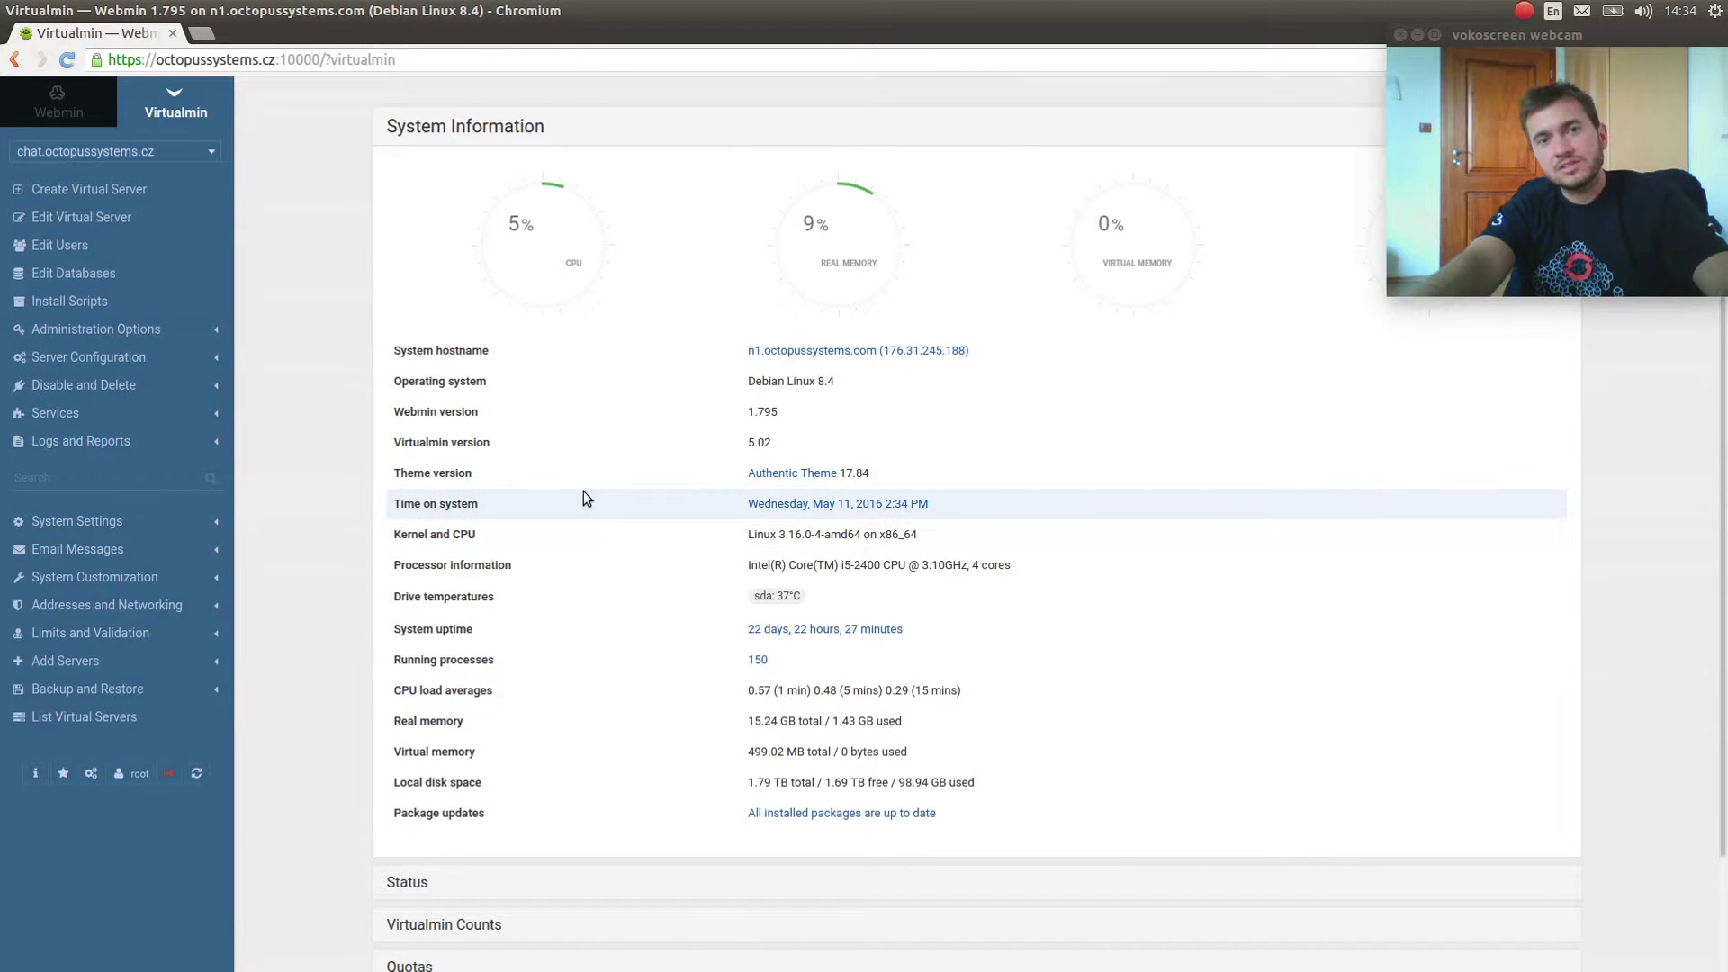
pyautogui.scroll(-2, 581, 501)
pyautogui.scroll(2, 581, 500)
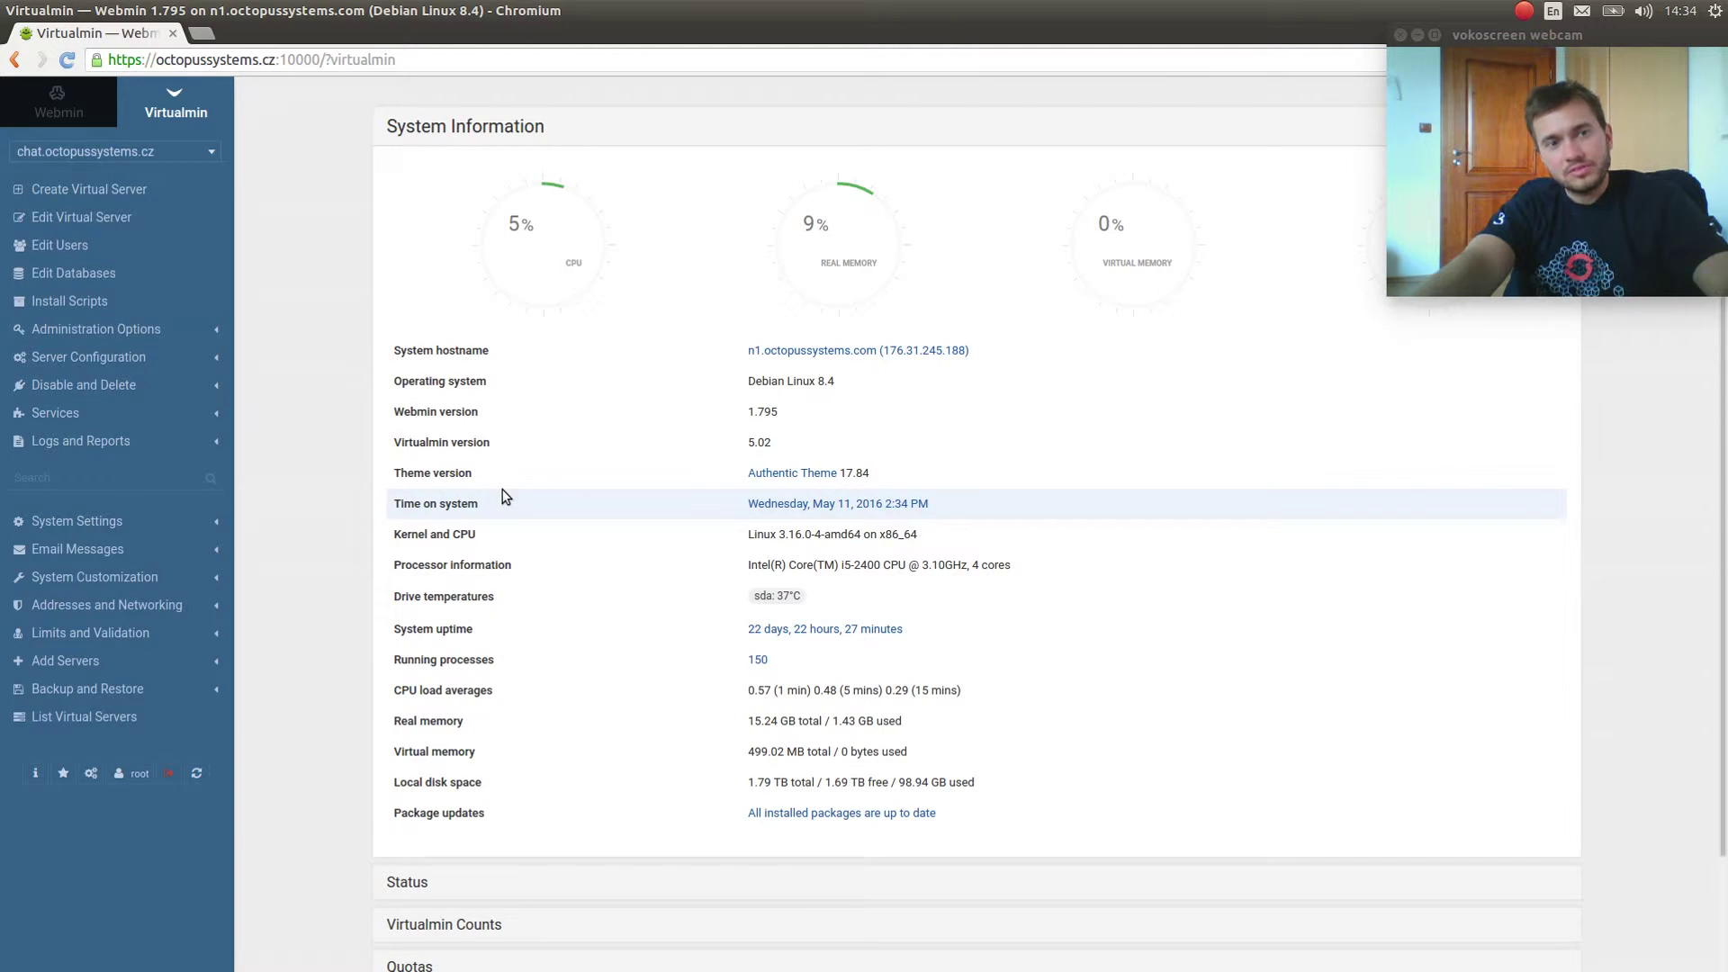
pyautogui.scroll(-3, 325, 513)
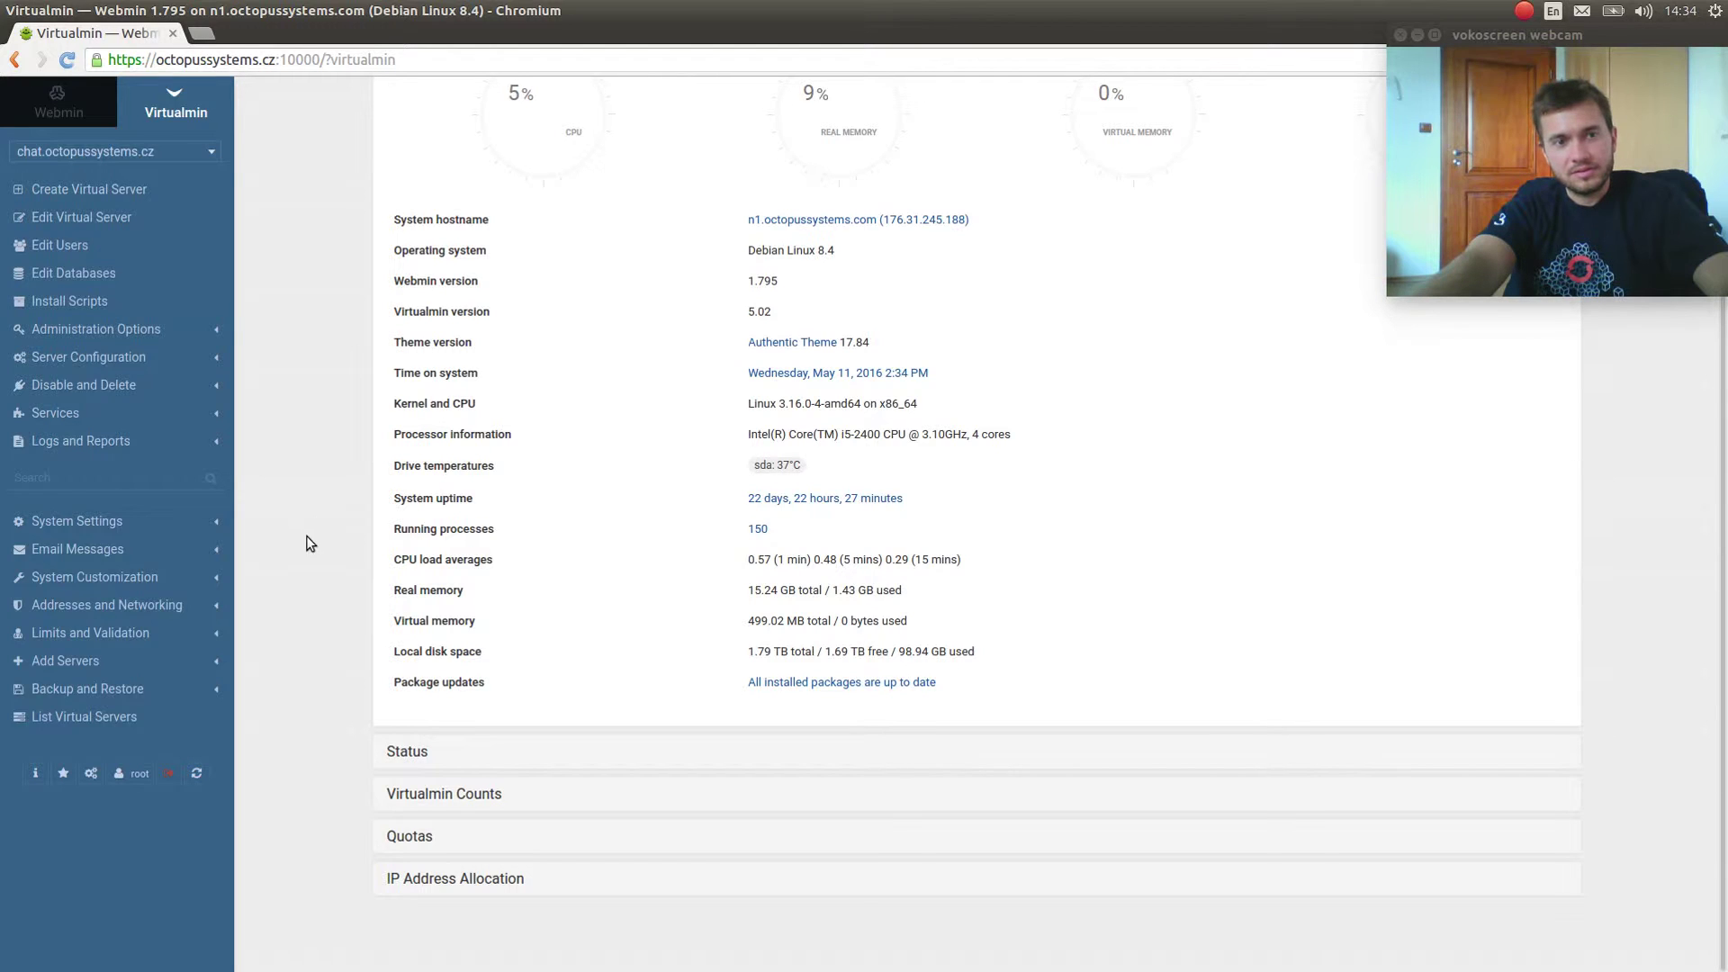
pyautogui.scroll(3, 303, 559)
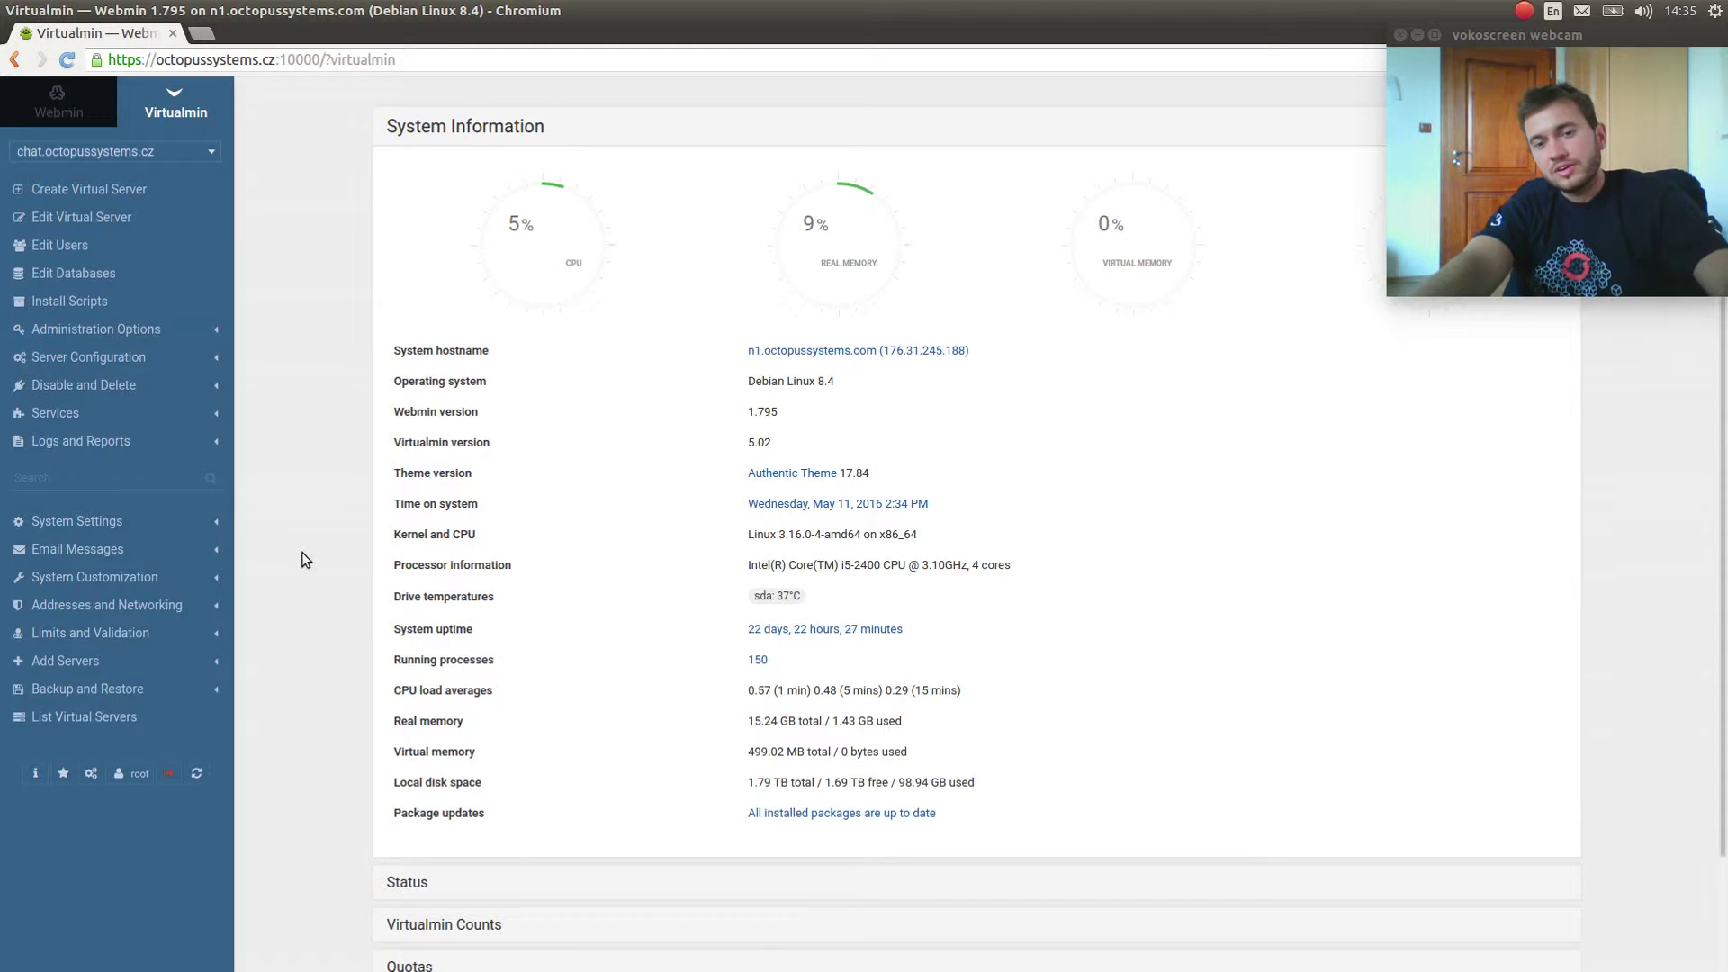
# Search 'virtualmin install script' in a new tab and open the Downloading and Installing Virtualmin result.
pyautogui.hotkey('ctrl', 't')
pyautogui.write('virtu')
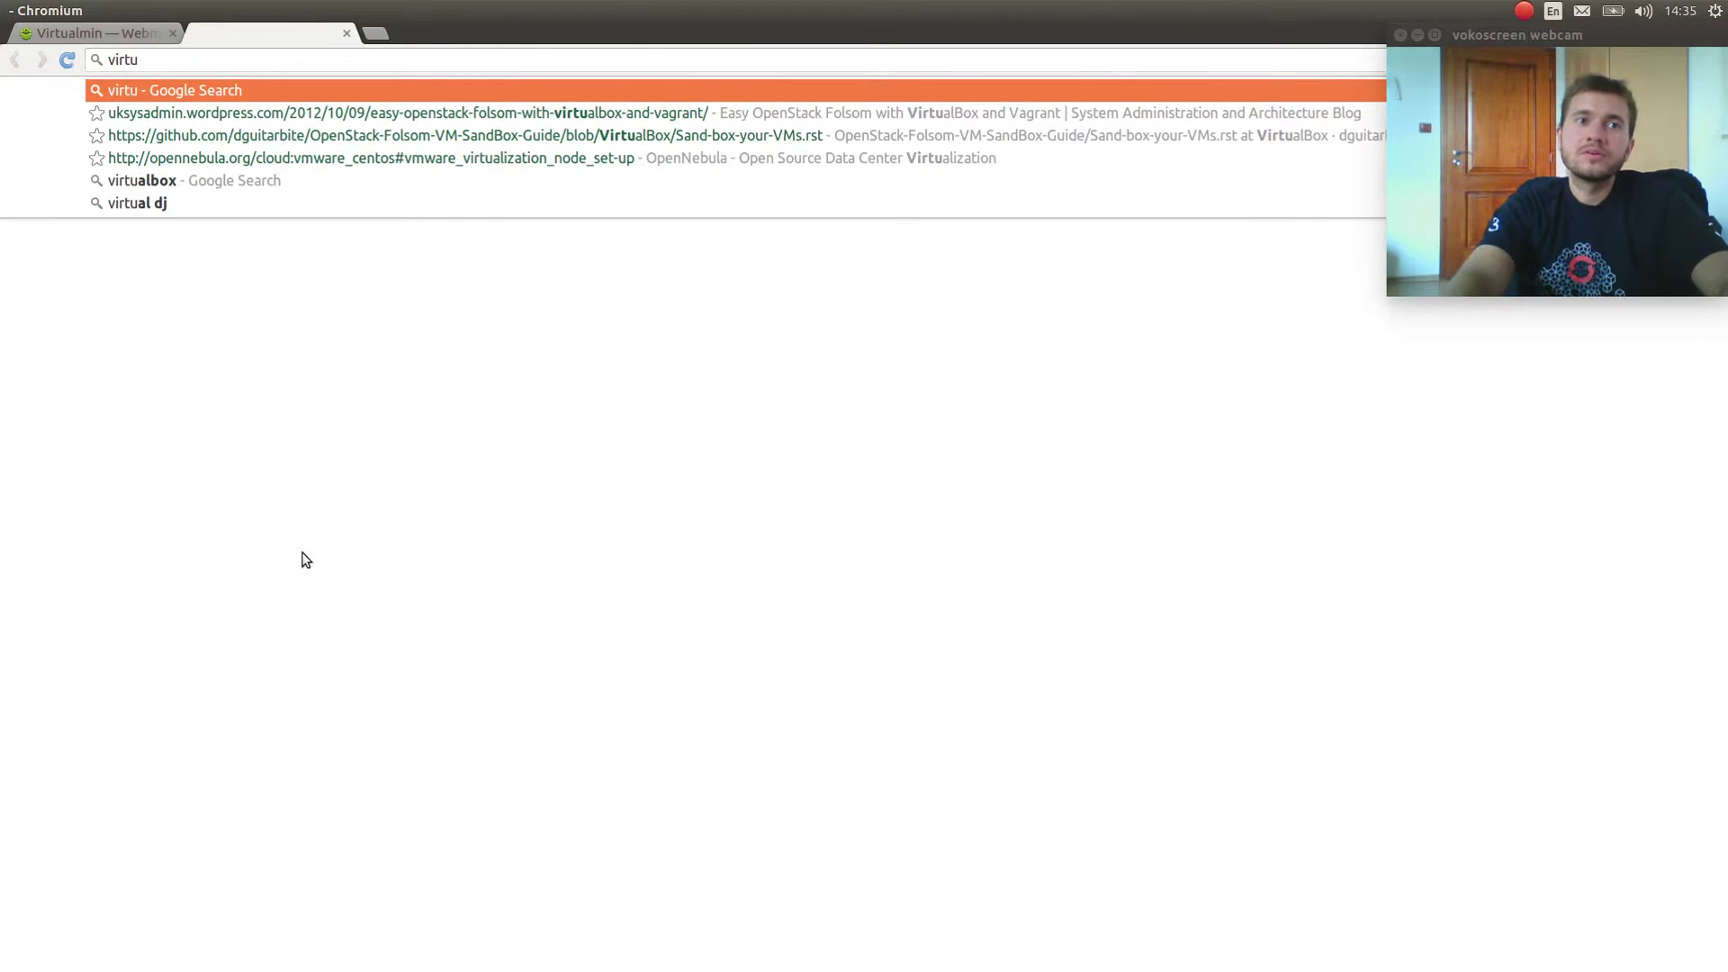
pyautogui.write('almin install script')
pyautogui.press('Return')
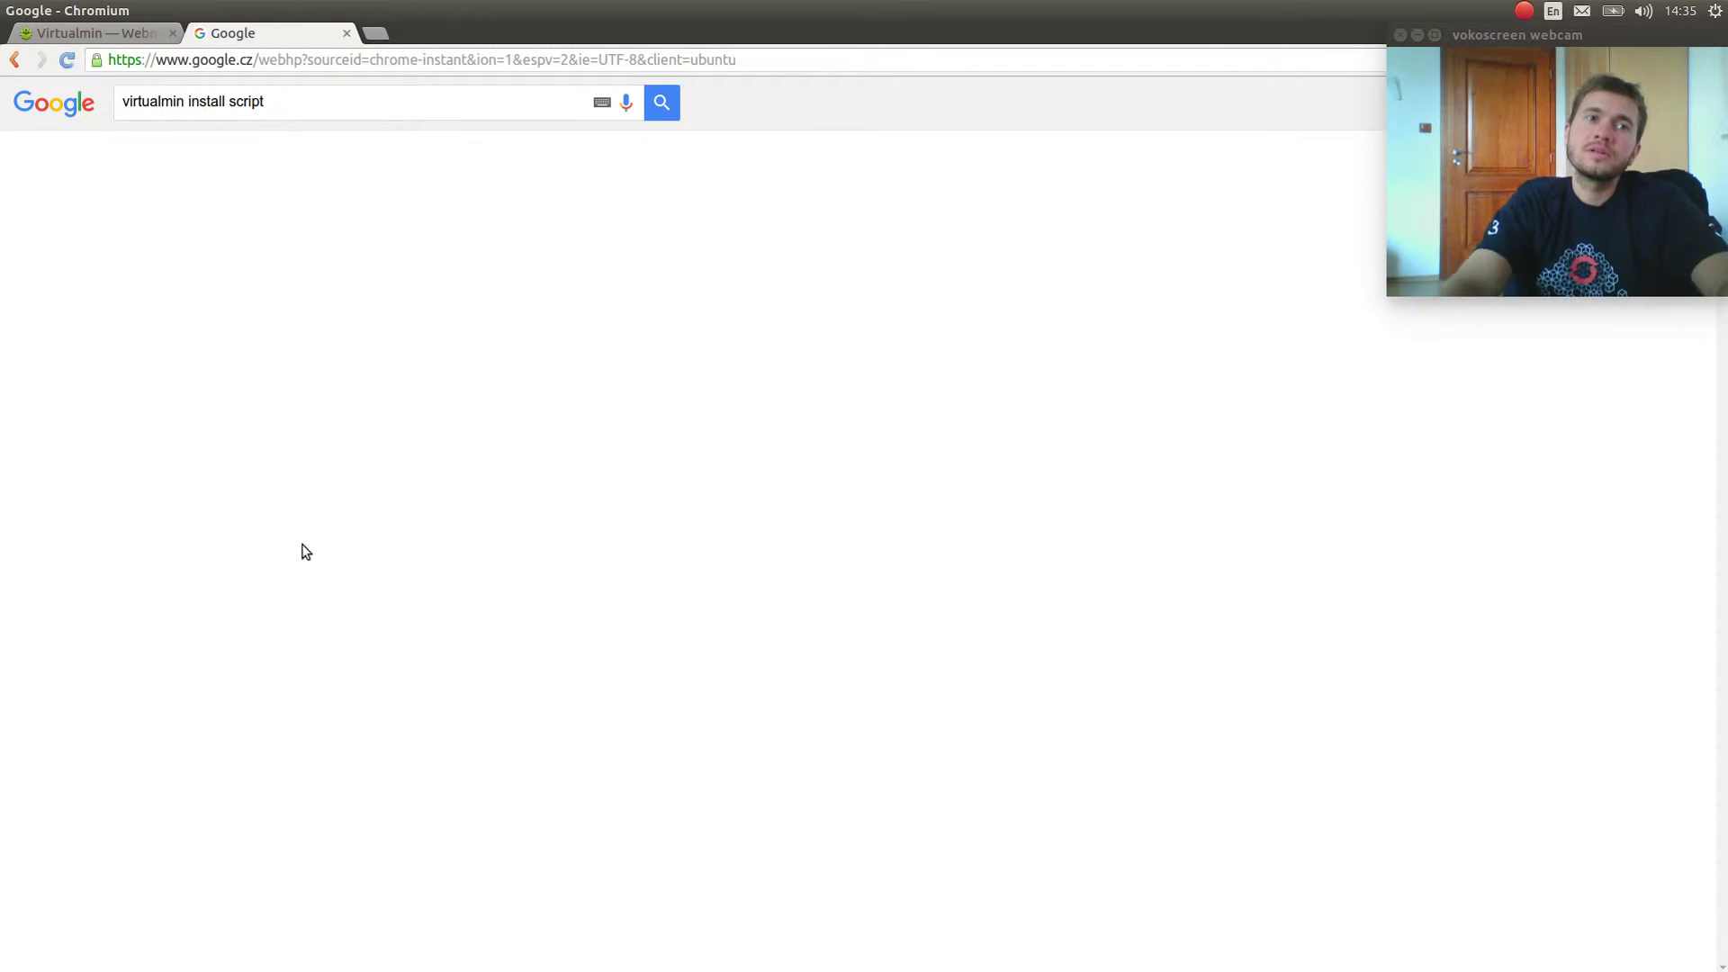
pyautogui.click(283, 242)
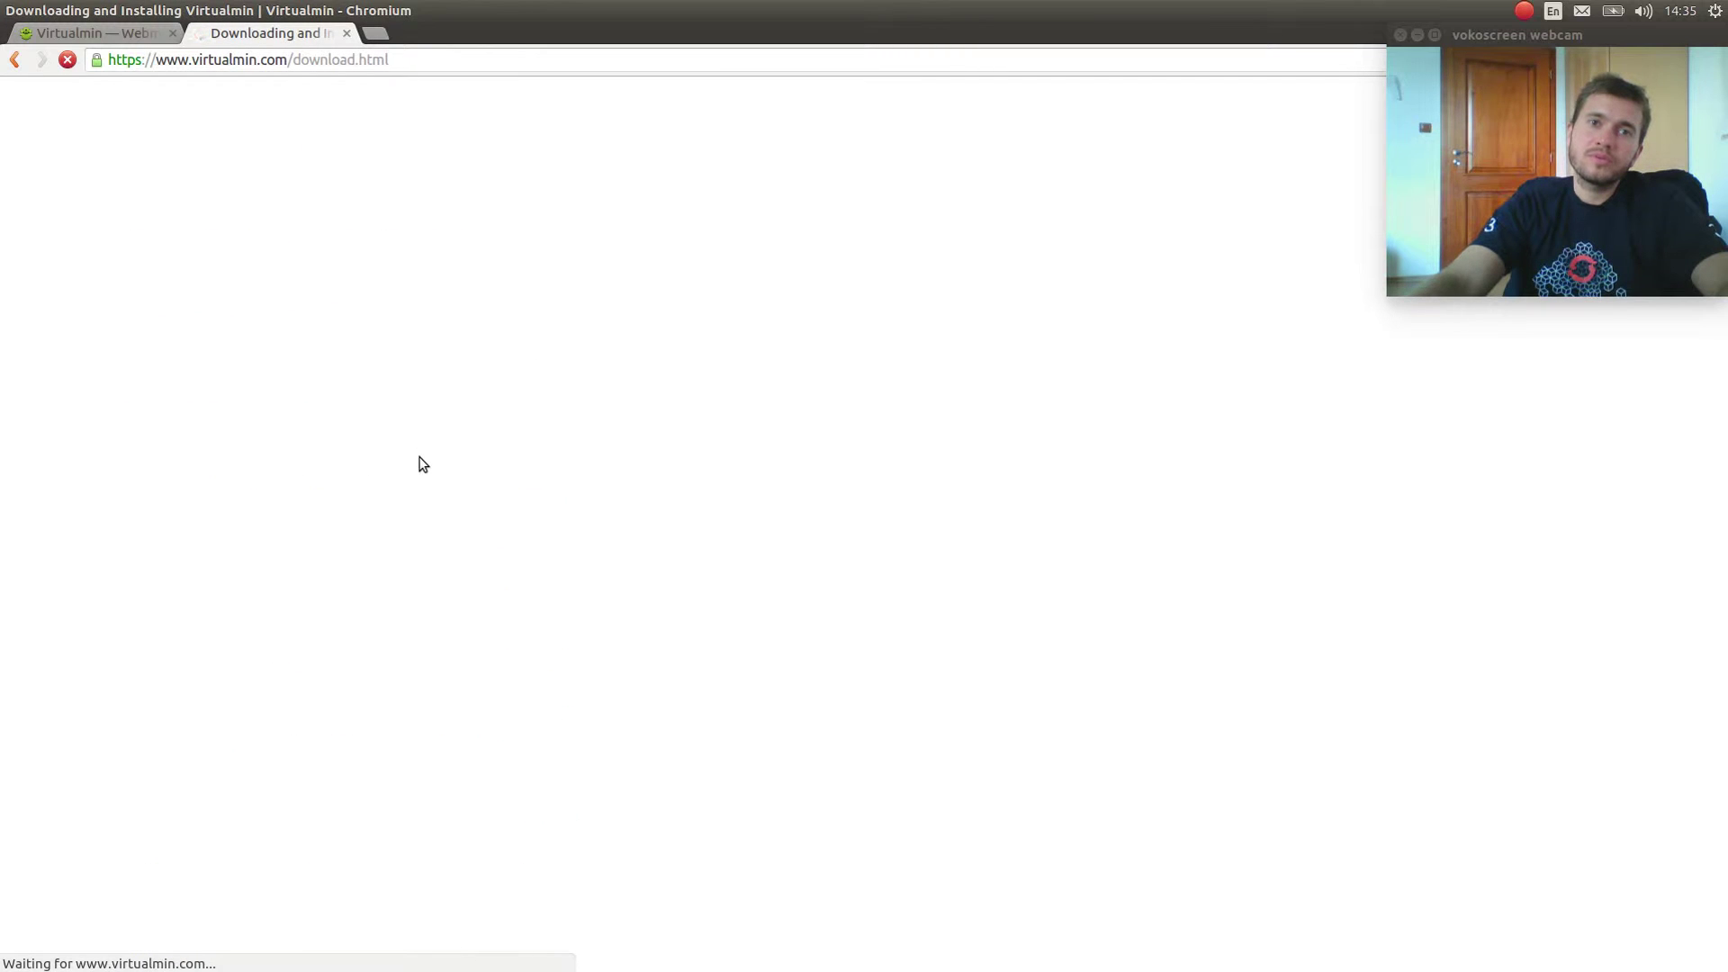
# Read through the download page, then go back to the Virtualmin dashboard tab.
pyautogui.scroll(-6, 531, 630)
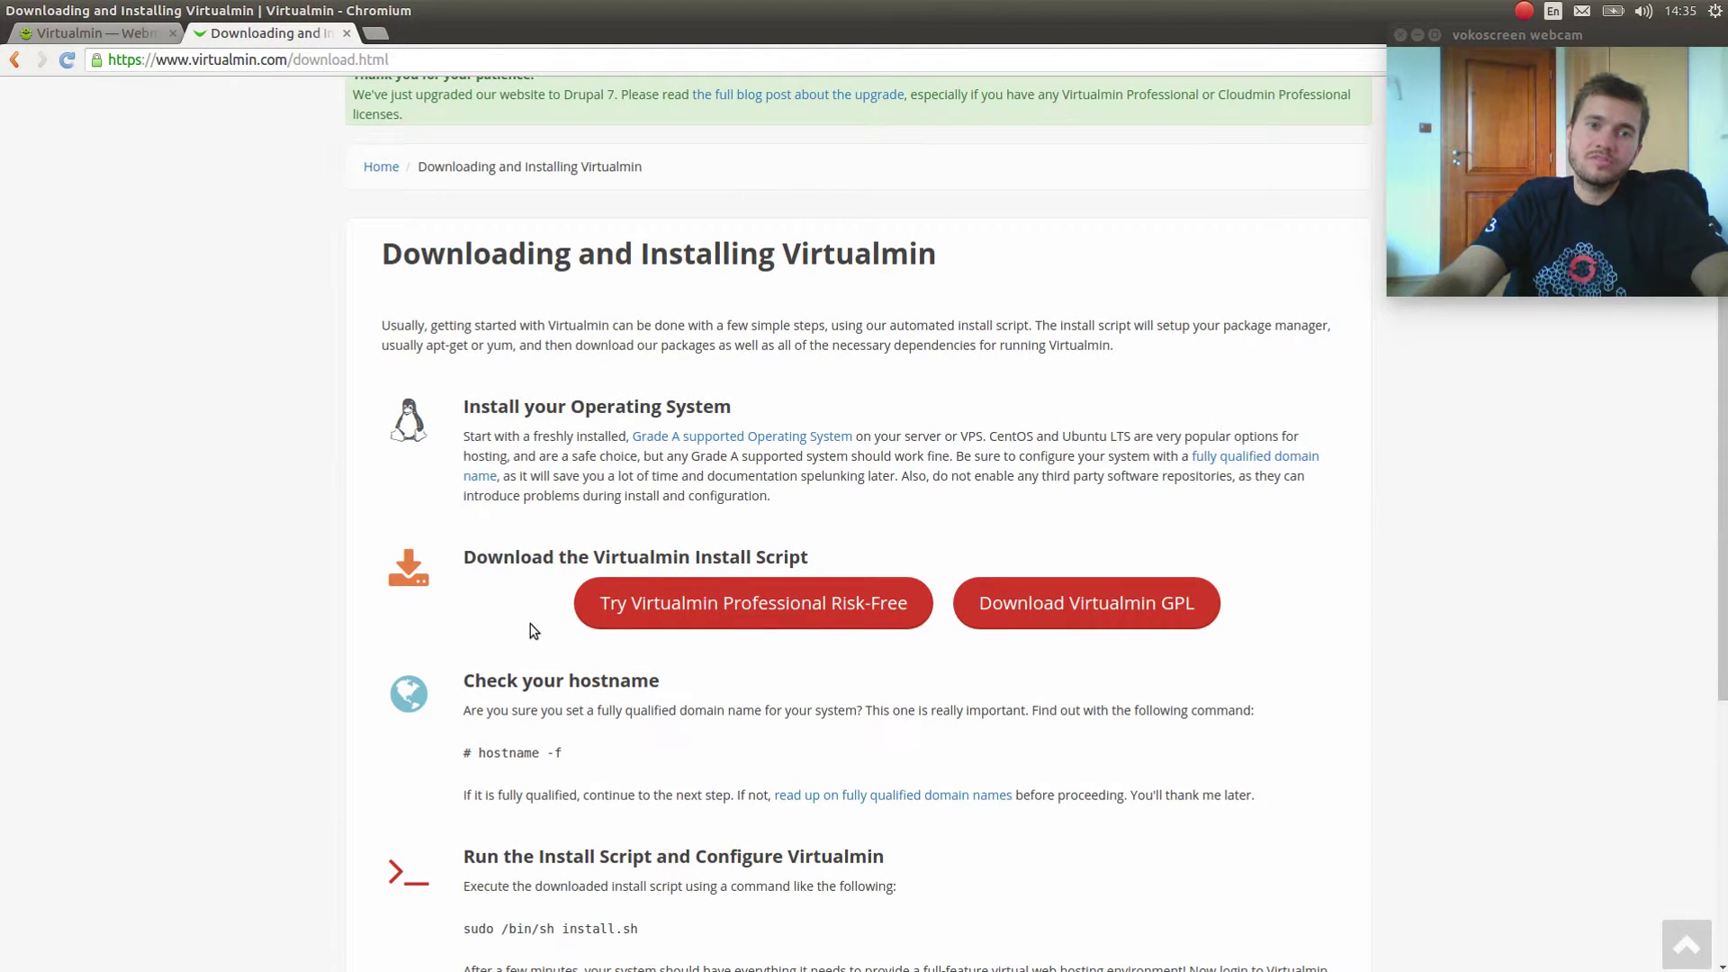
pyautogui.scroll(-3, 531, 630)
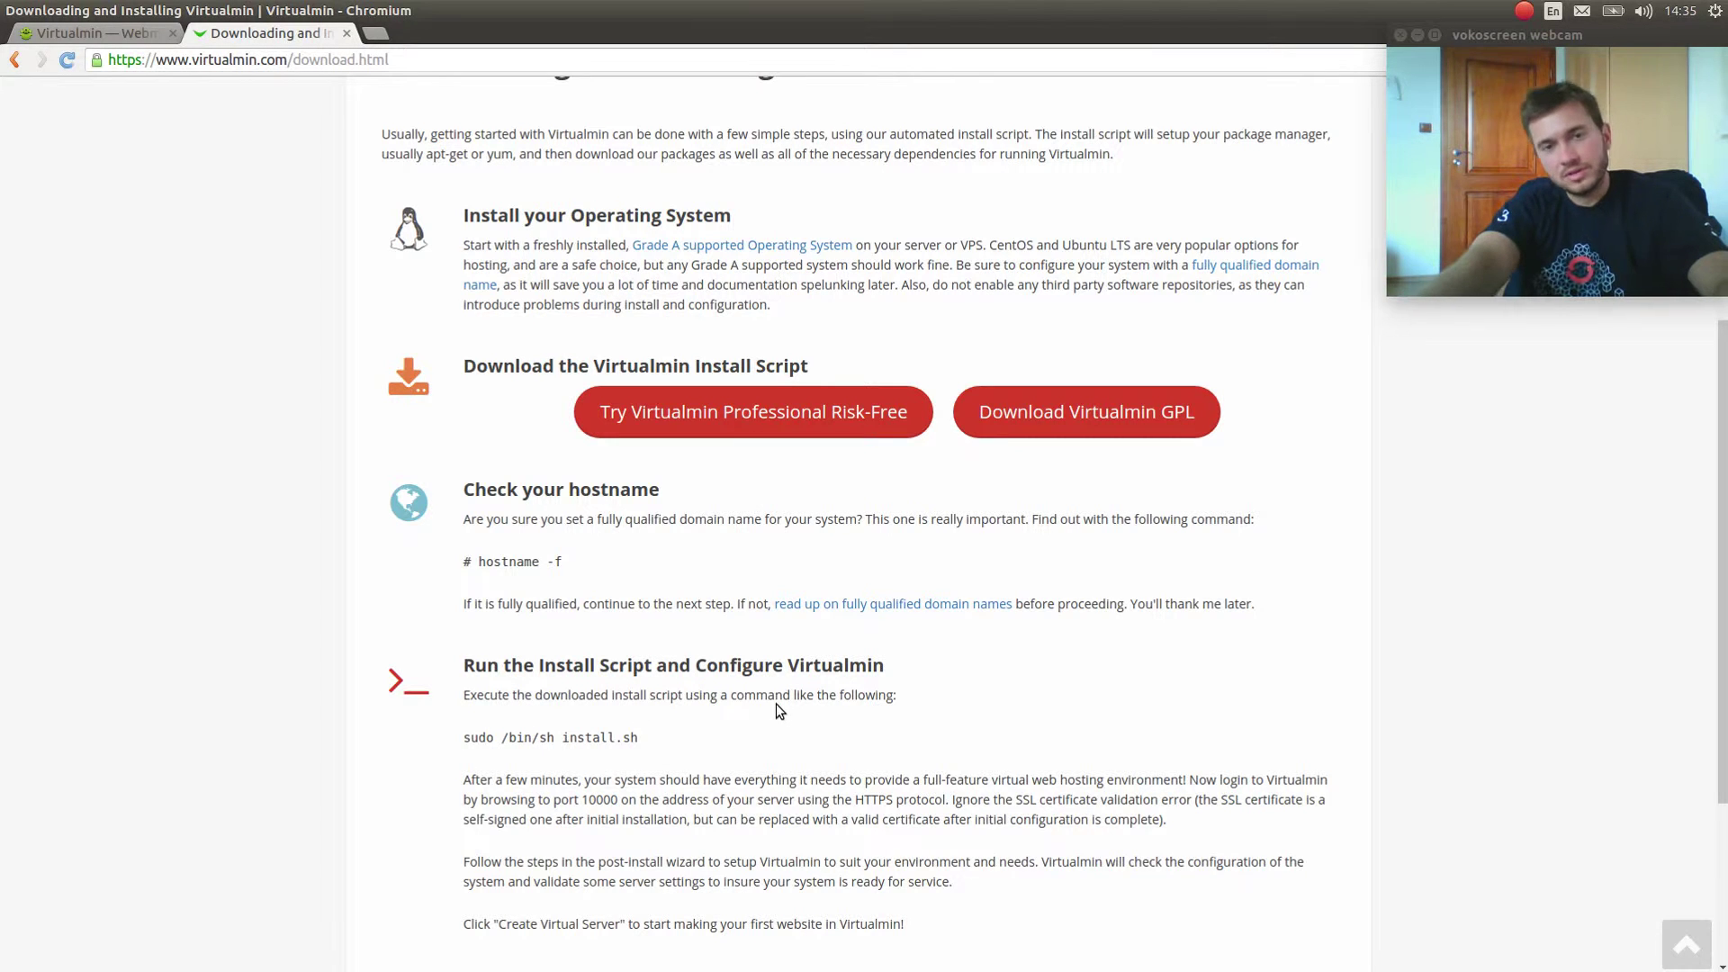
pyautogui.scroll(-5, 810, 720)
pyautogui.scroll(12, 824, 706)
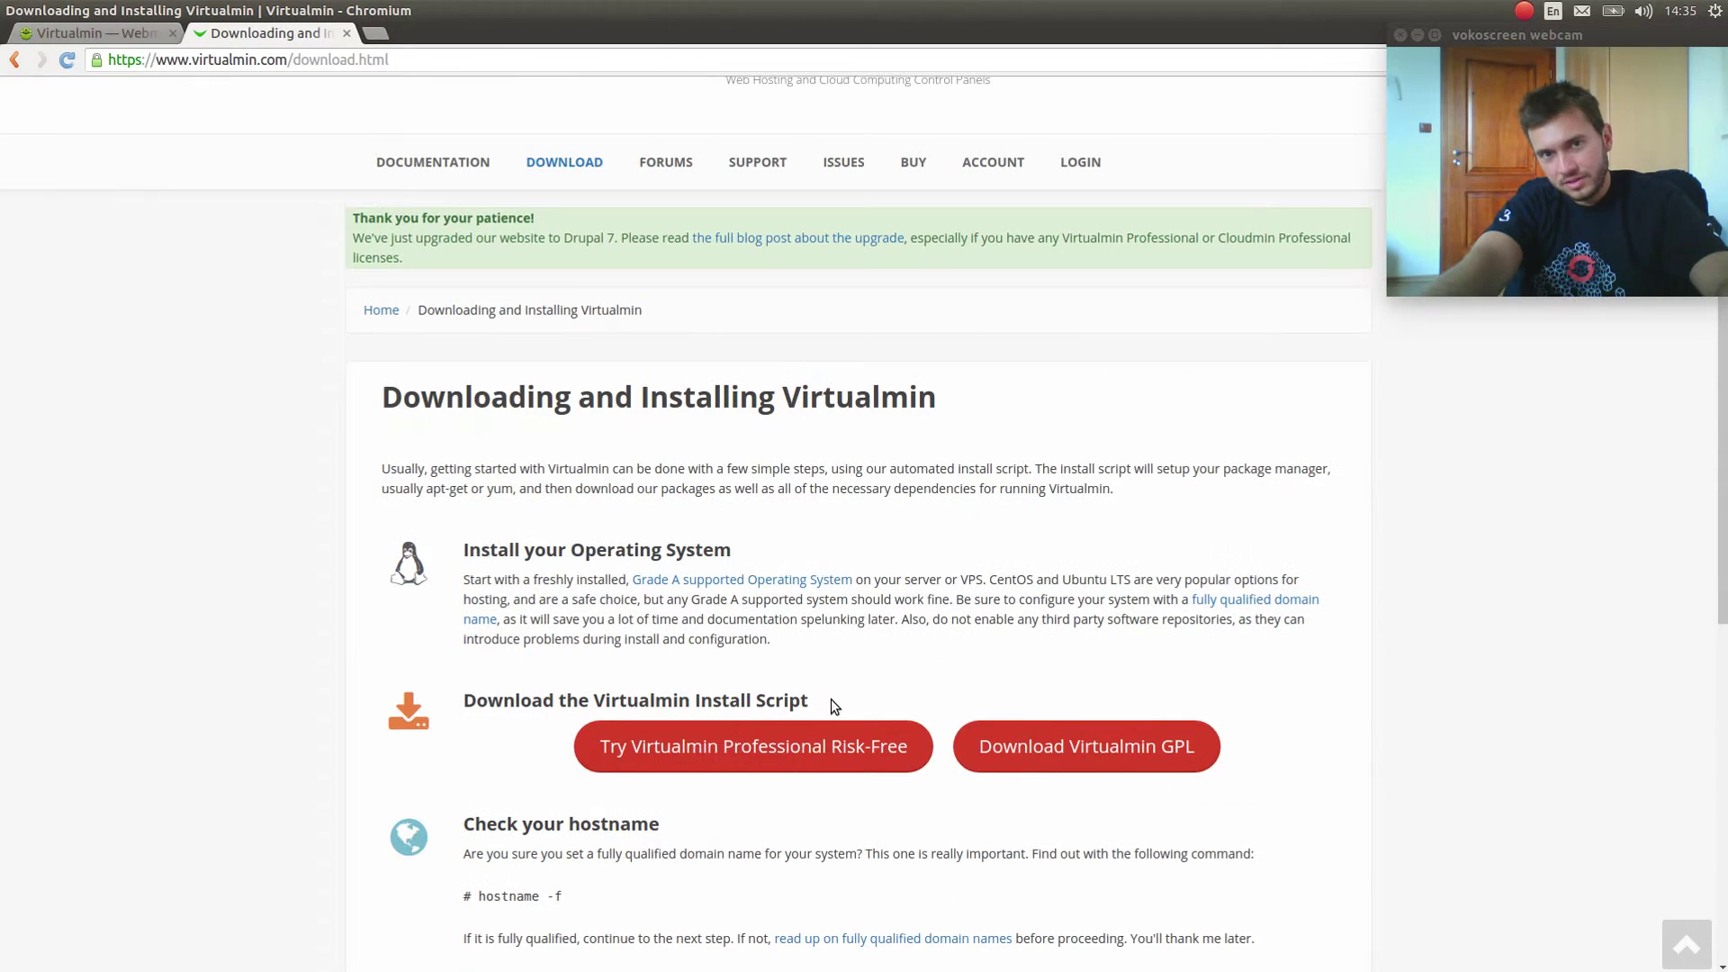
pyautogui.click(43, 32)
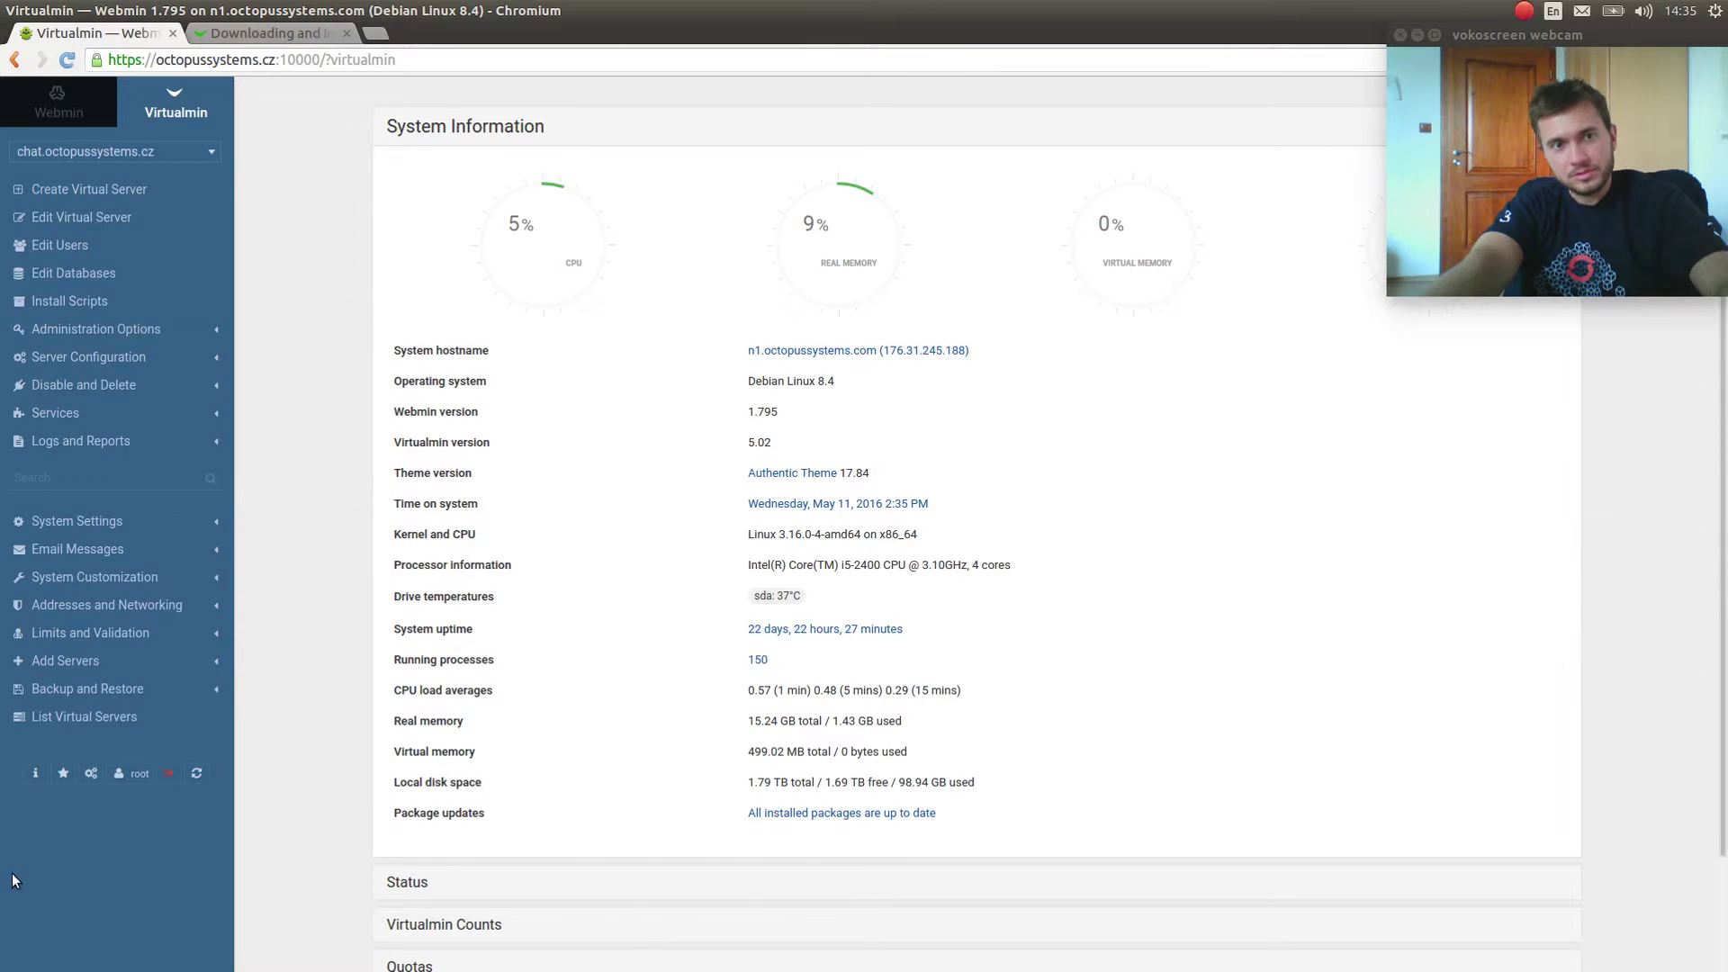
# Expand Backup and Restore and open the Install Scripts list, checking the domain dropdown.
pyautogui.click(88, 689)
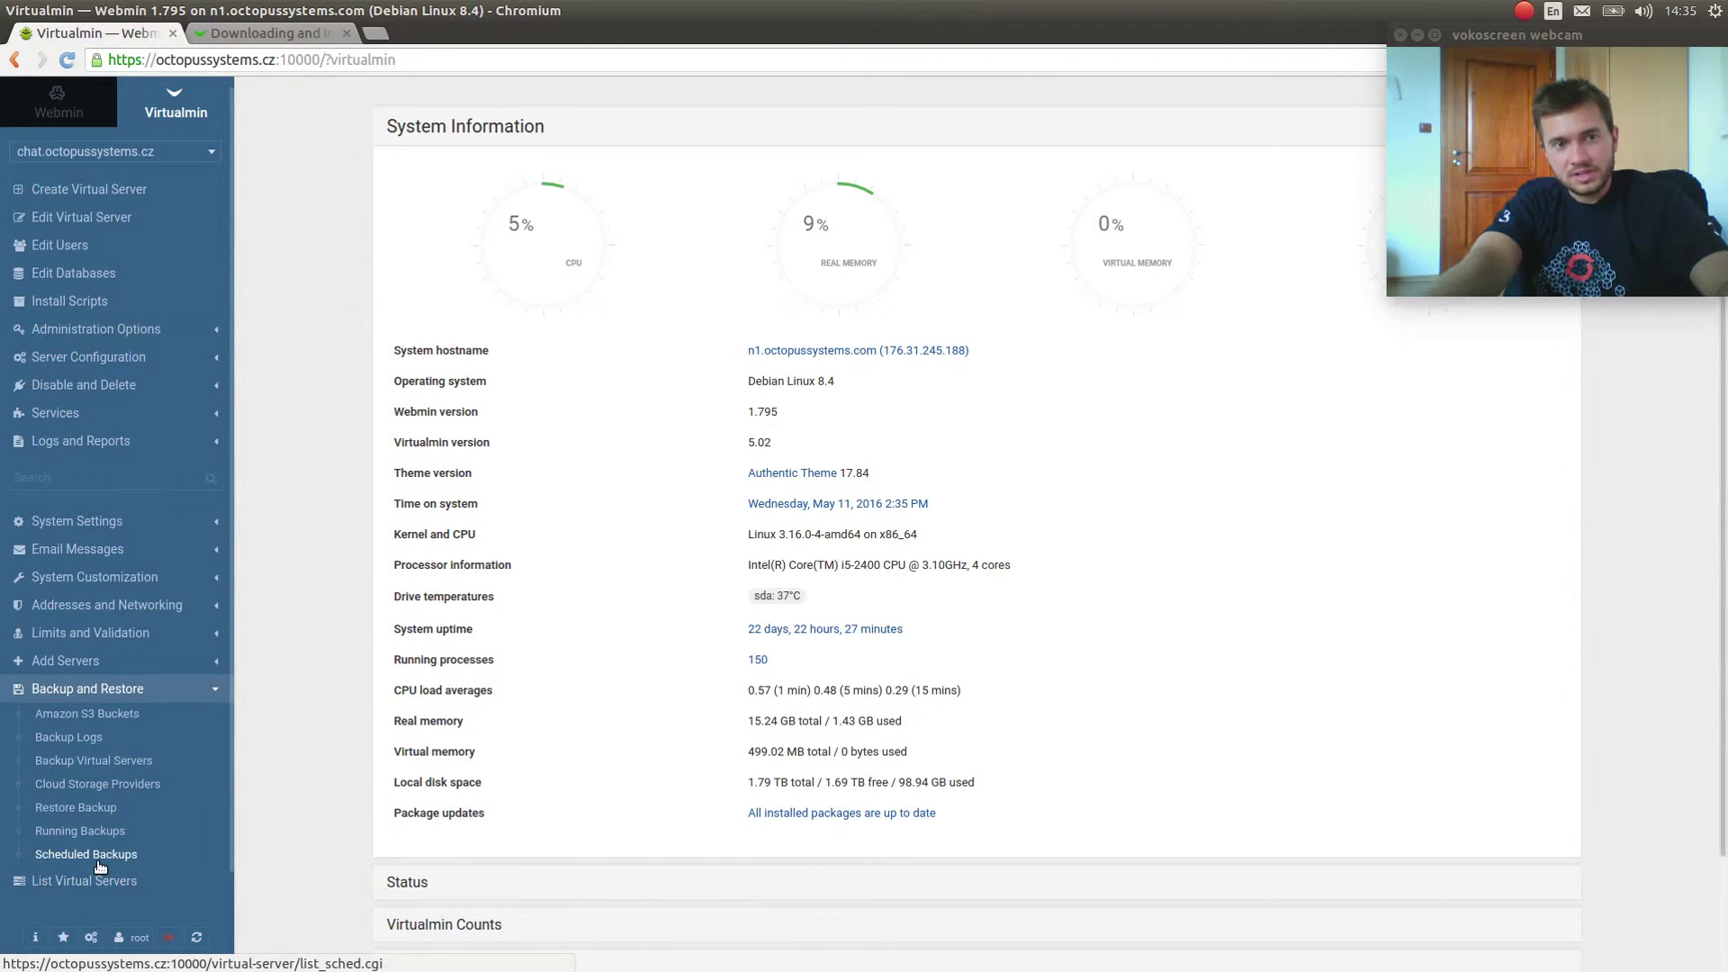
pyautogui.click(76, 311)
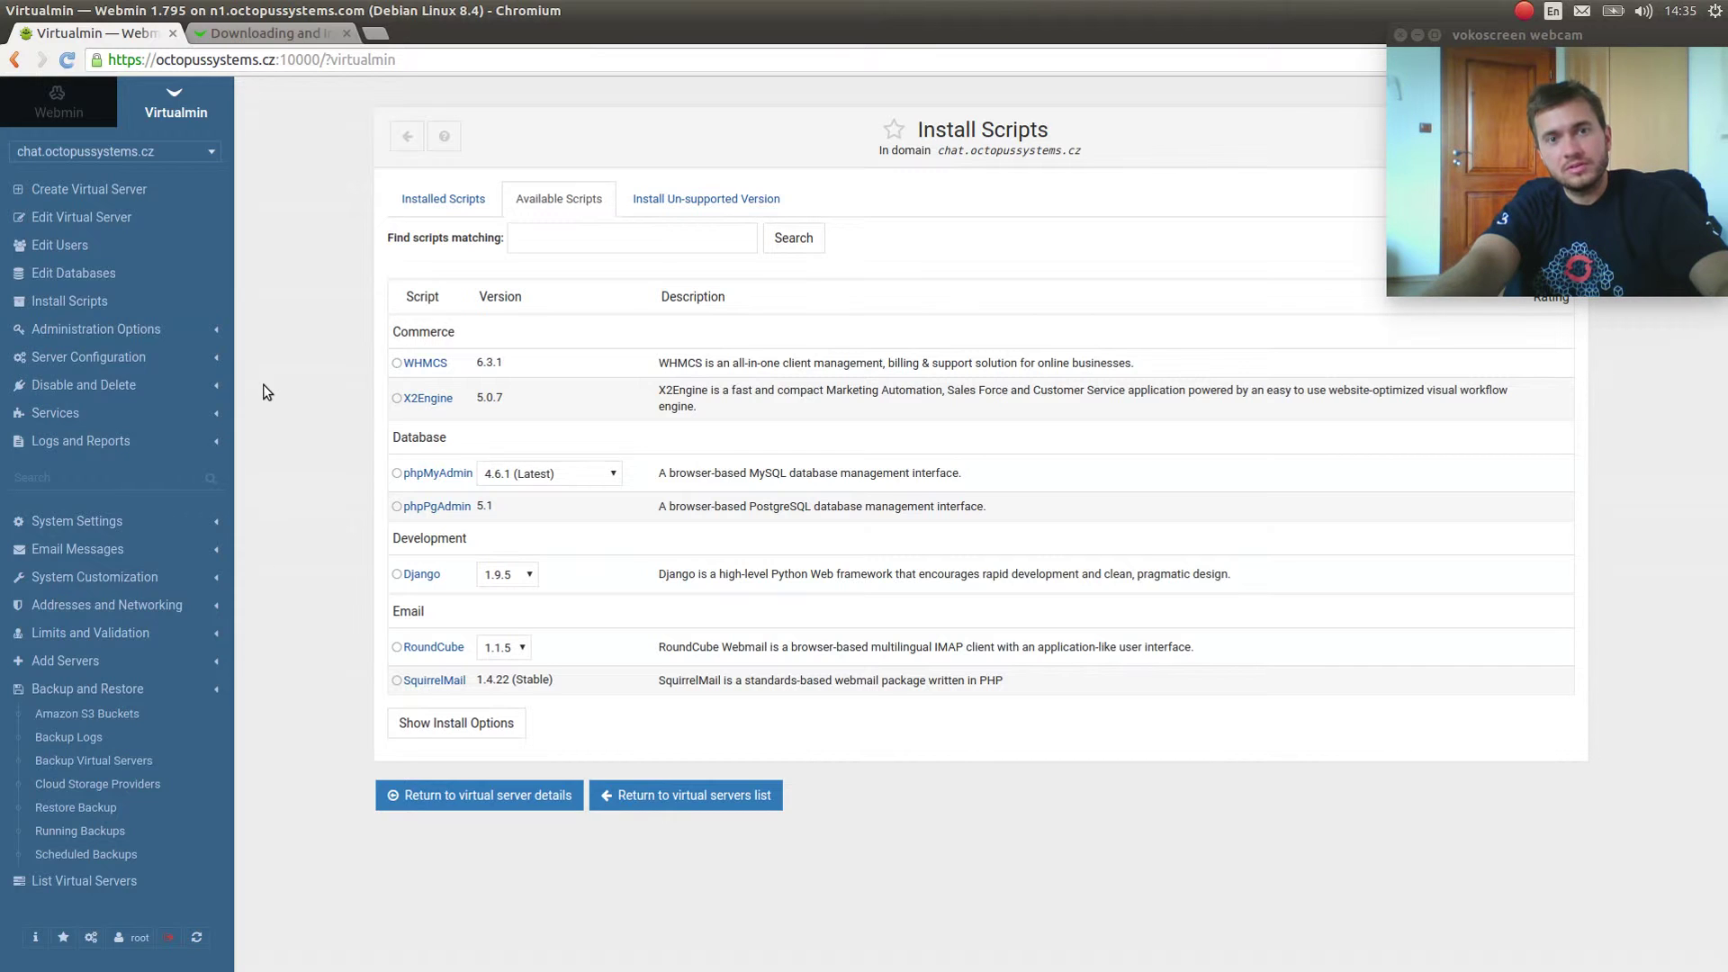
pyautogui.click(71, 150)
pyautogui.click(70, 150)
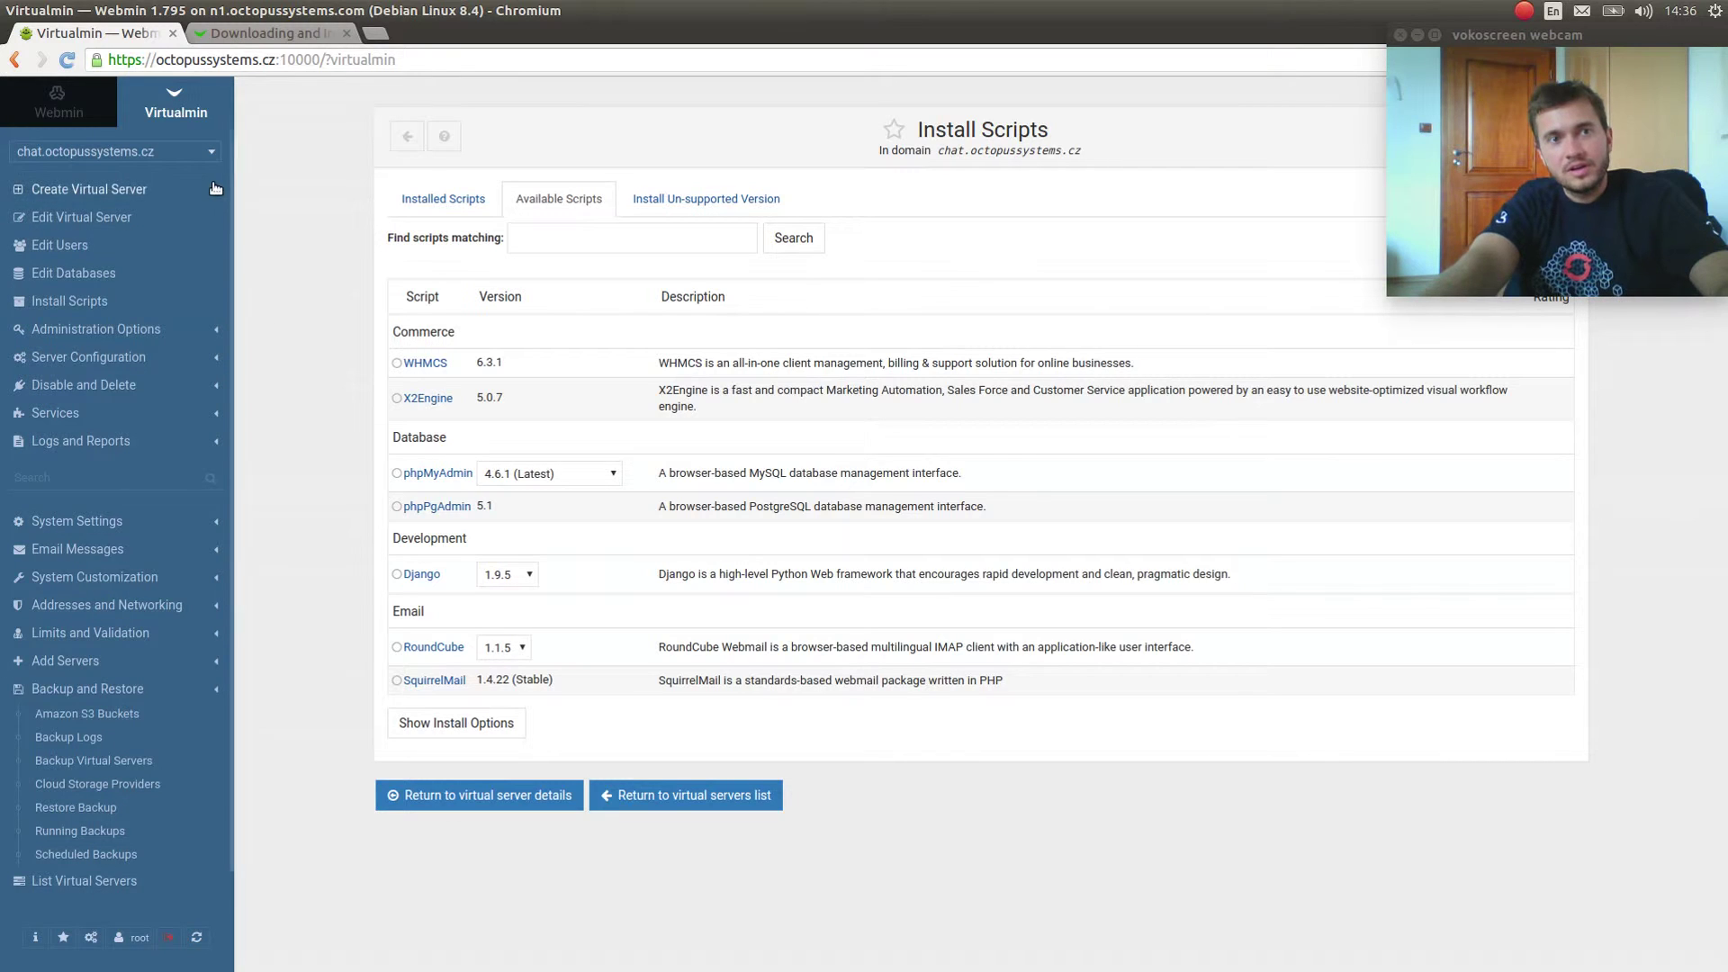
# Keep chat.octopussystems.cz selected, view its databases, then switch to the Webmin modules view.
pyautogui.click(180, 151)
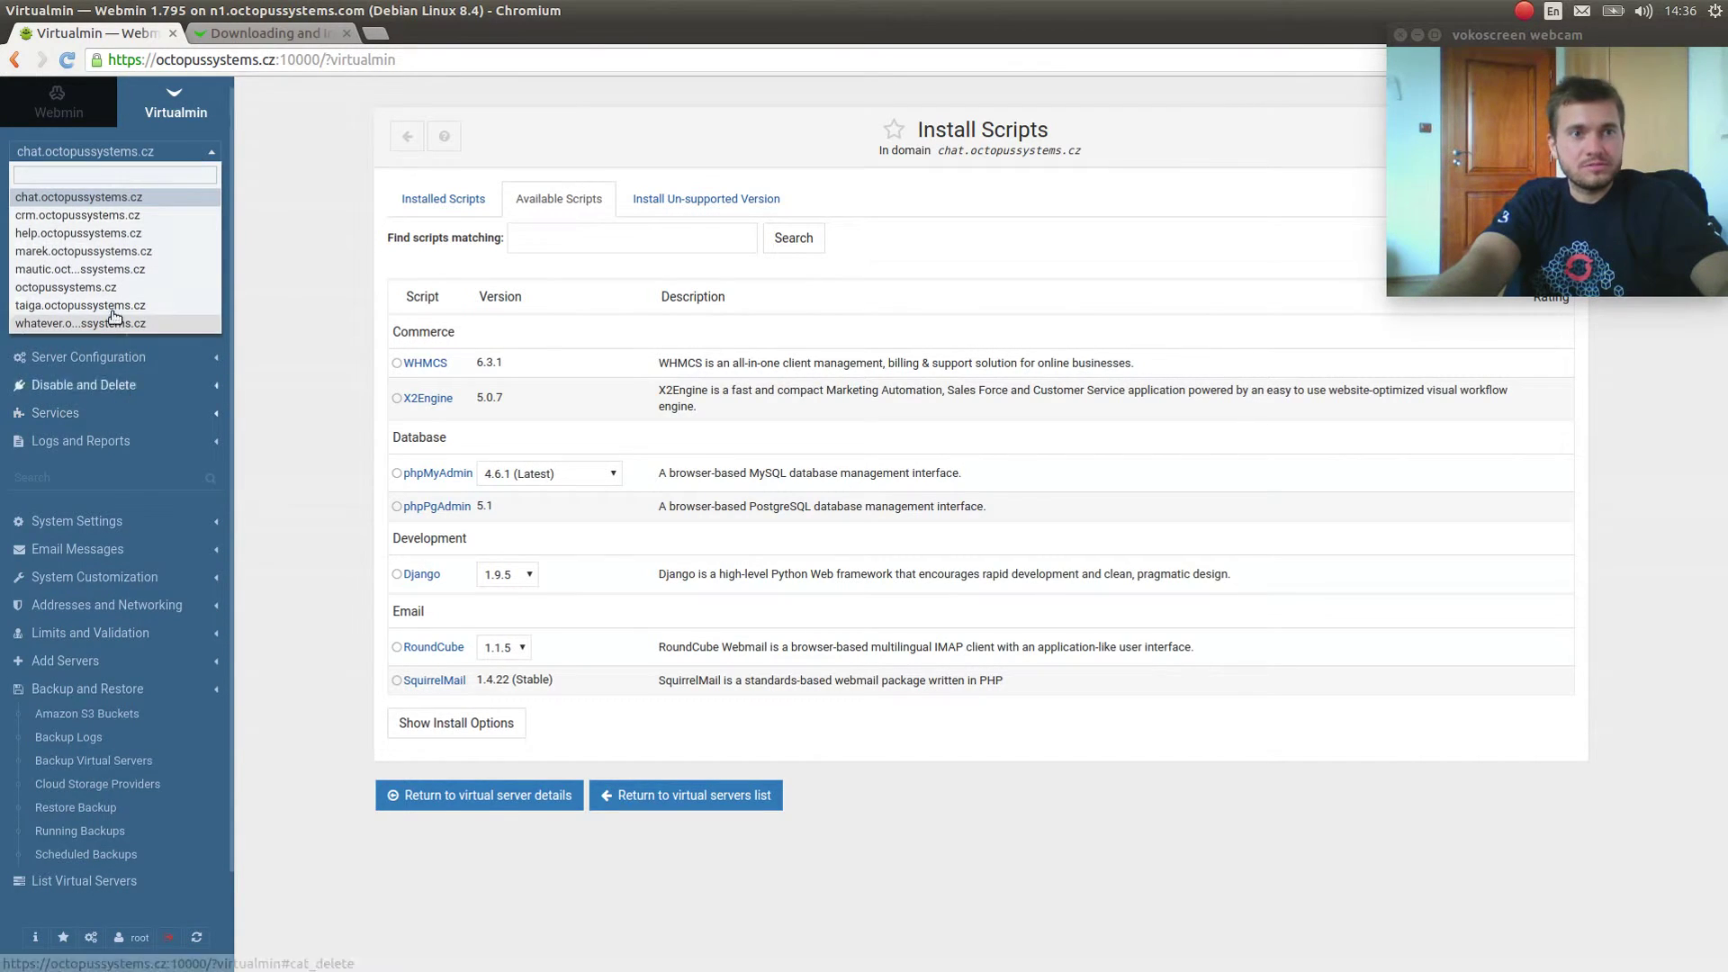
pyautogui.click(267, 255)
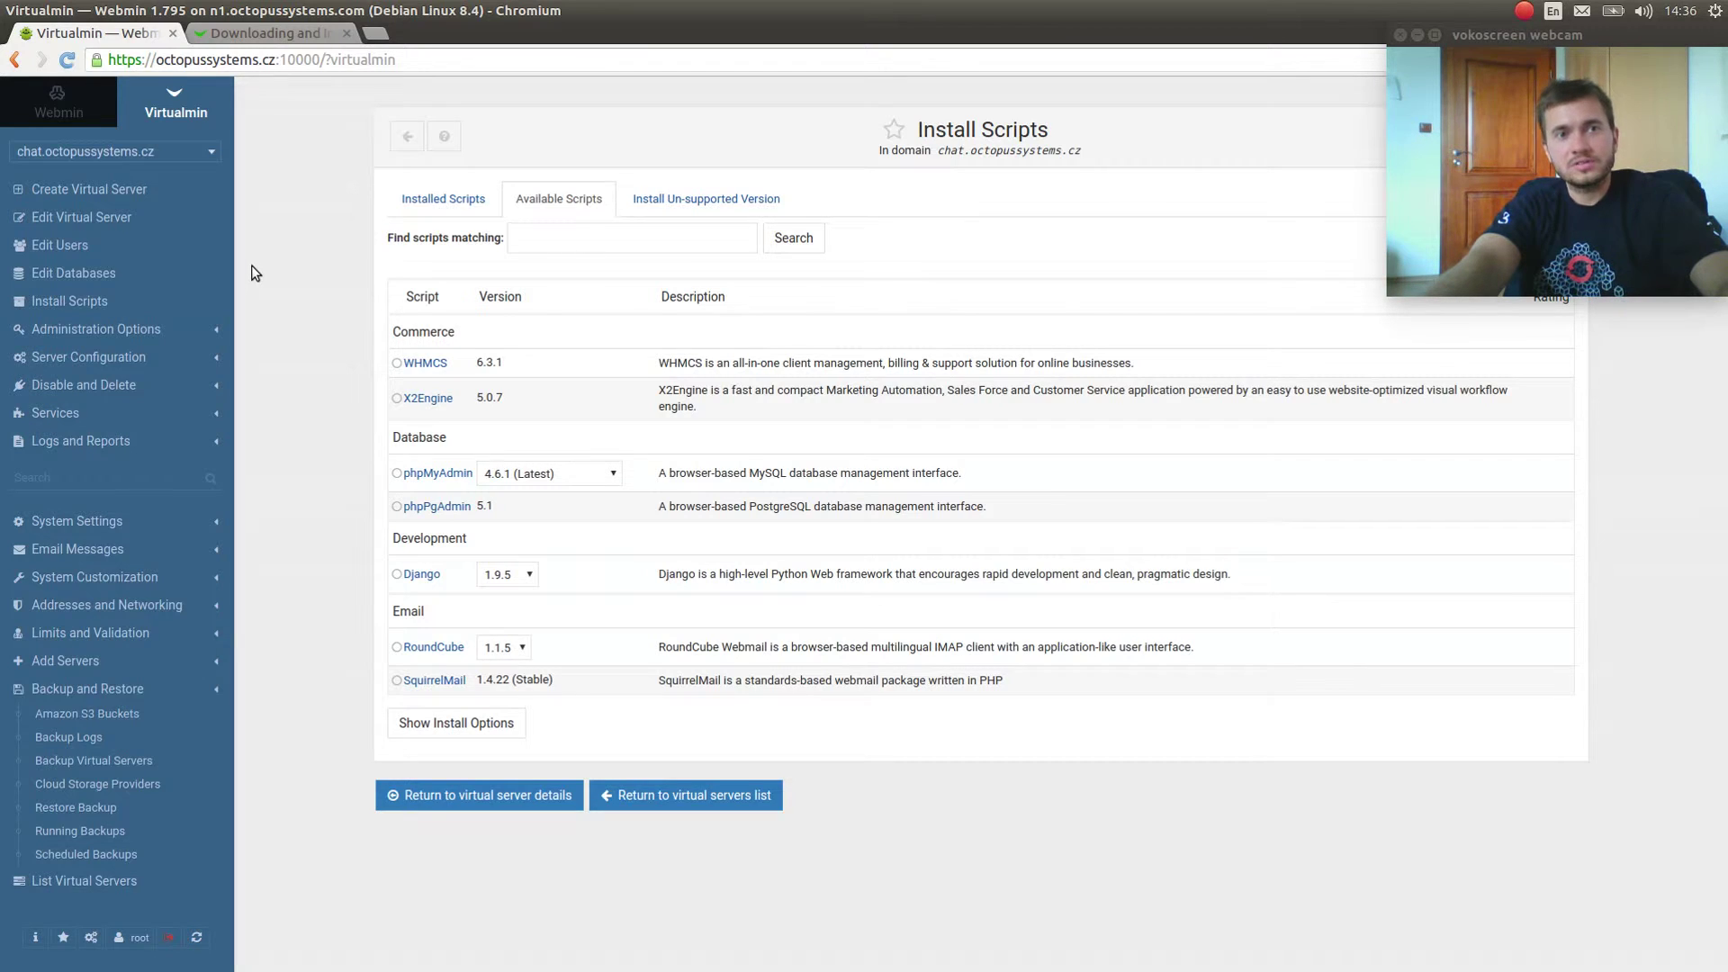
pyautogui.click(75, 273)
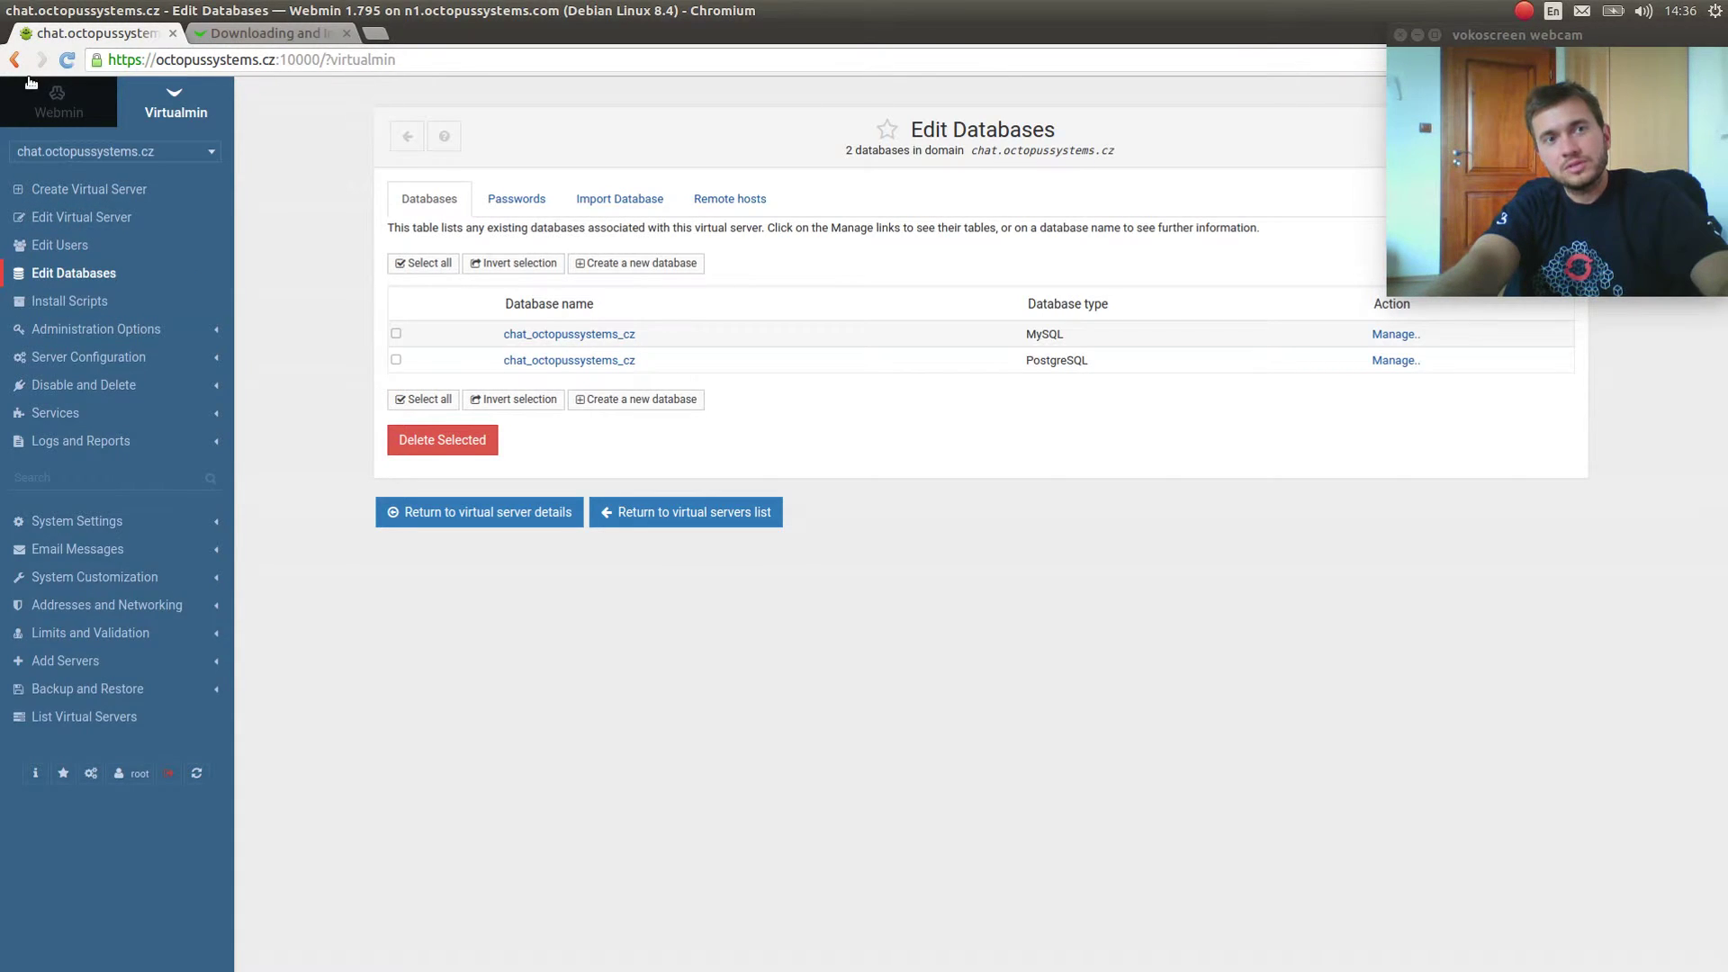
pyautogui.click(57, 101)
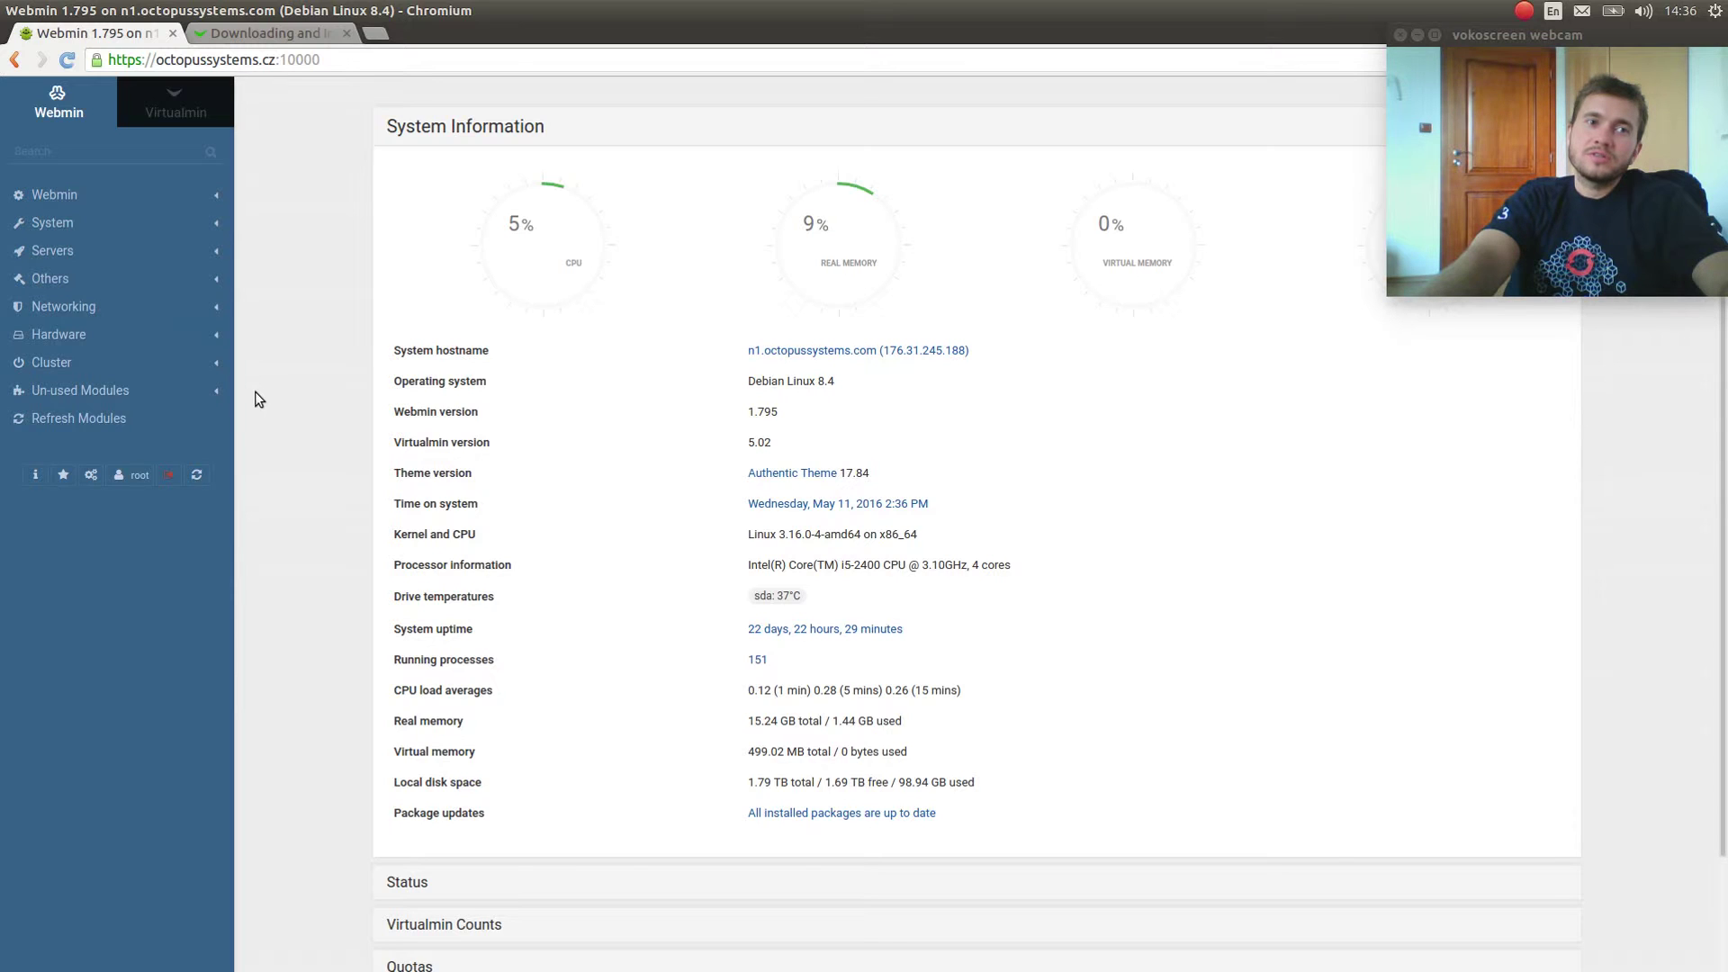
# Expand the Webmin, System and Servers categories in the Webmin sidebar.
pyautogui.click(129, 206)
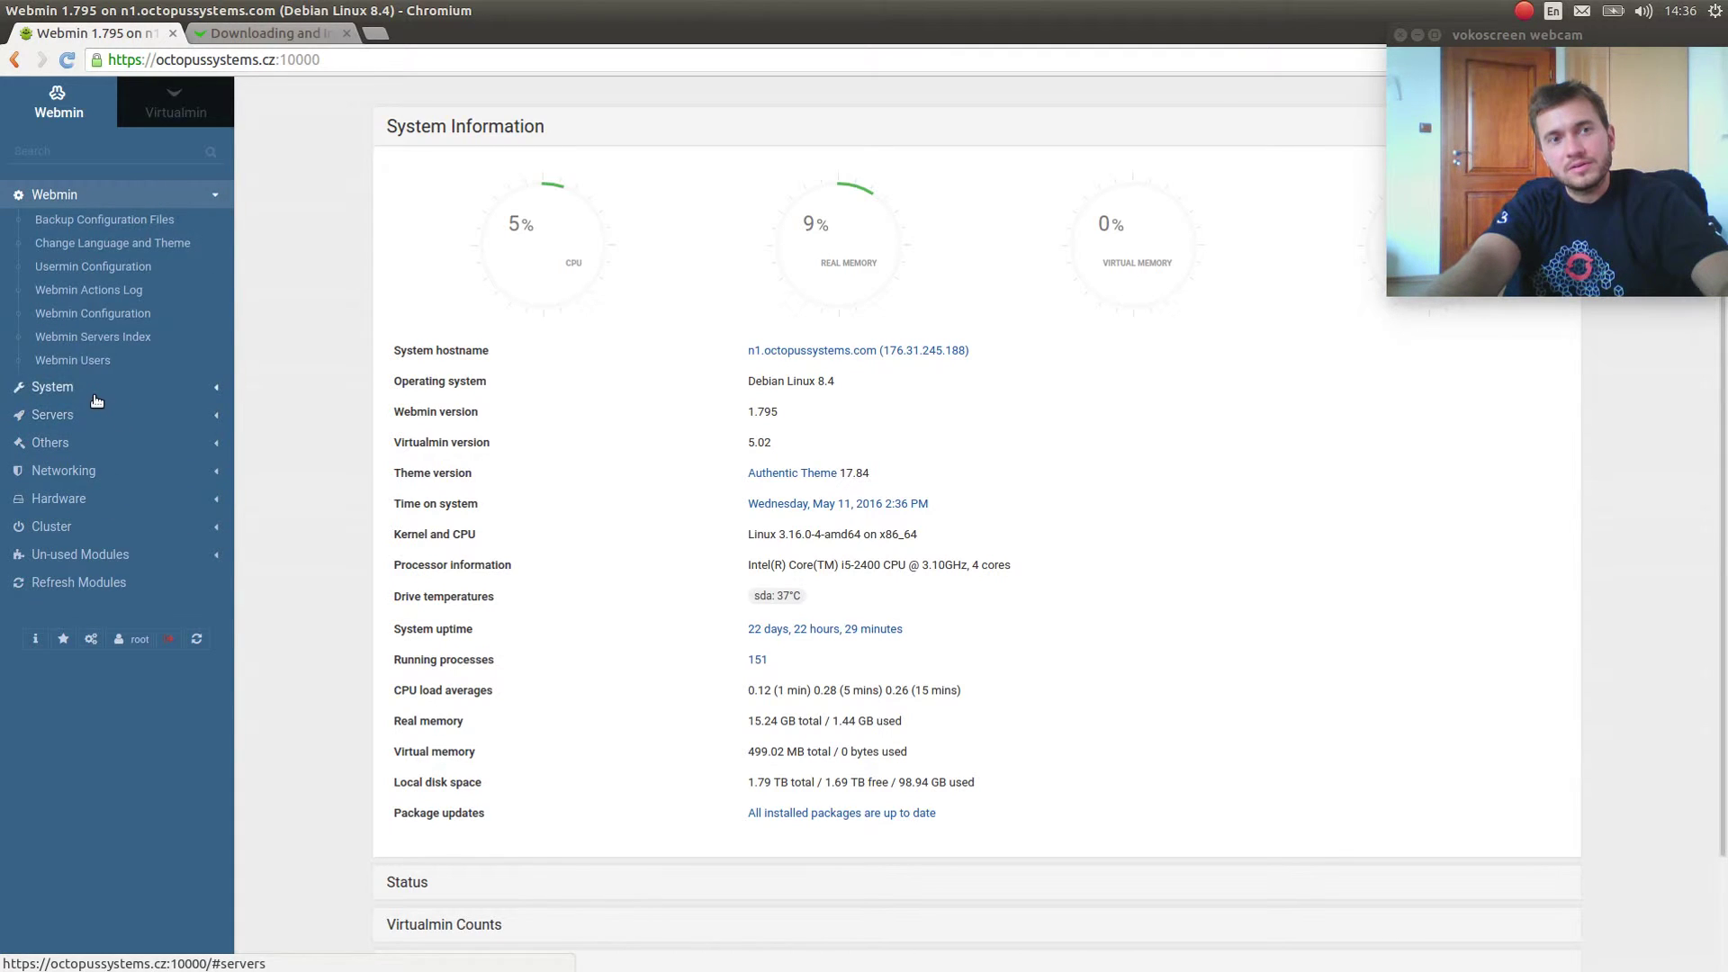
pyautogui.click(56, 387)
pyautogui.click(54, 626)
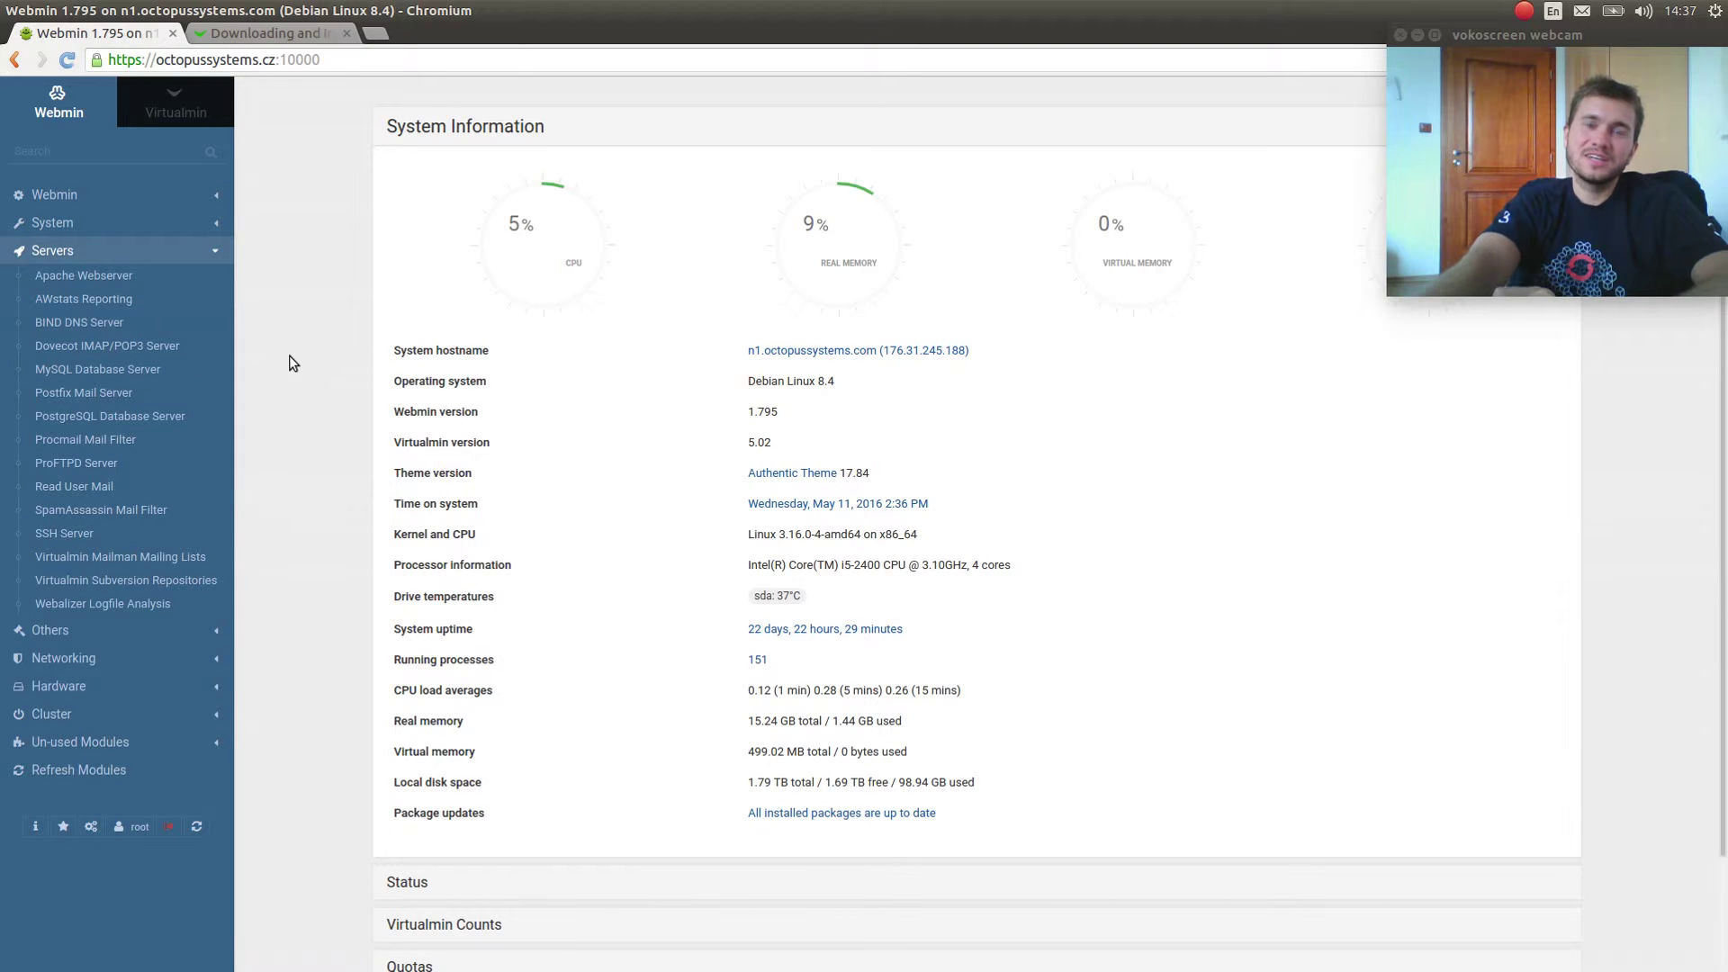
# Drop down the terminal, clear it, and run 'host octopussystems.cz'.
pyautogui.press('F12')
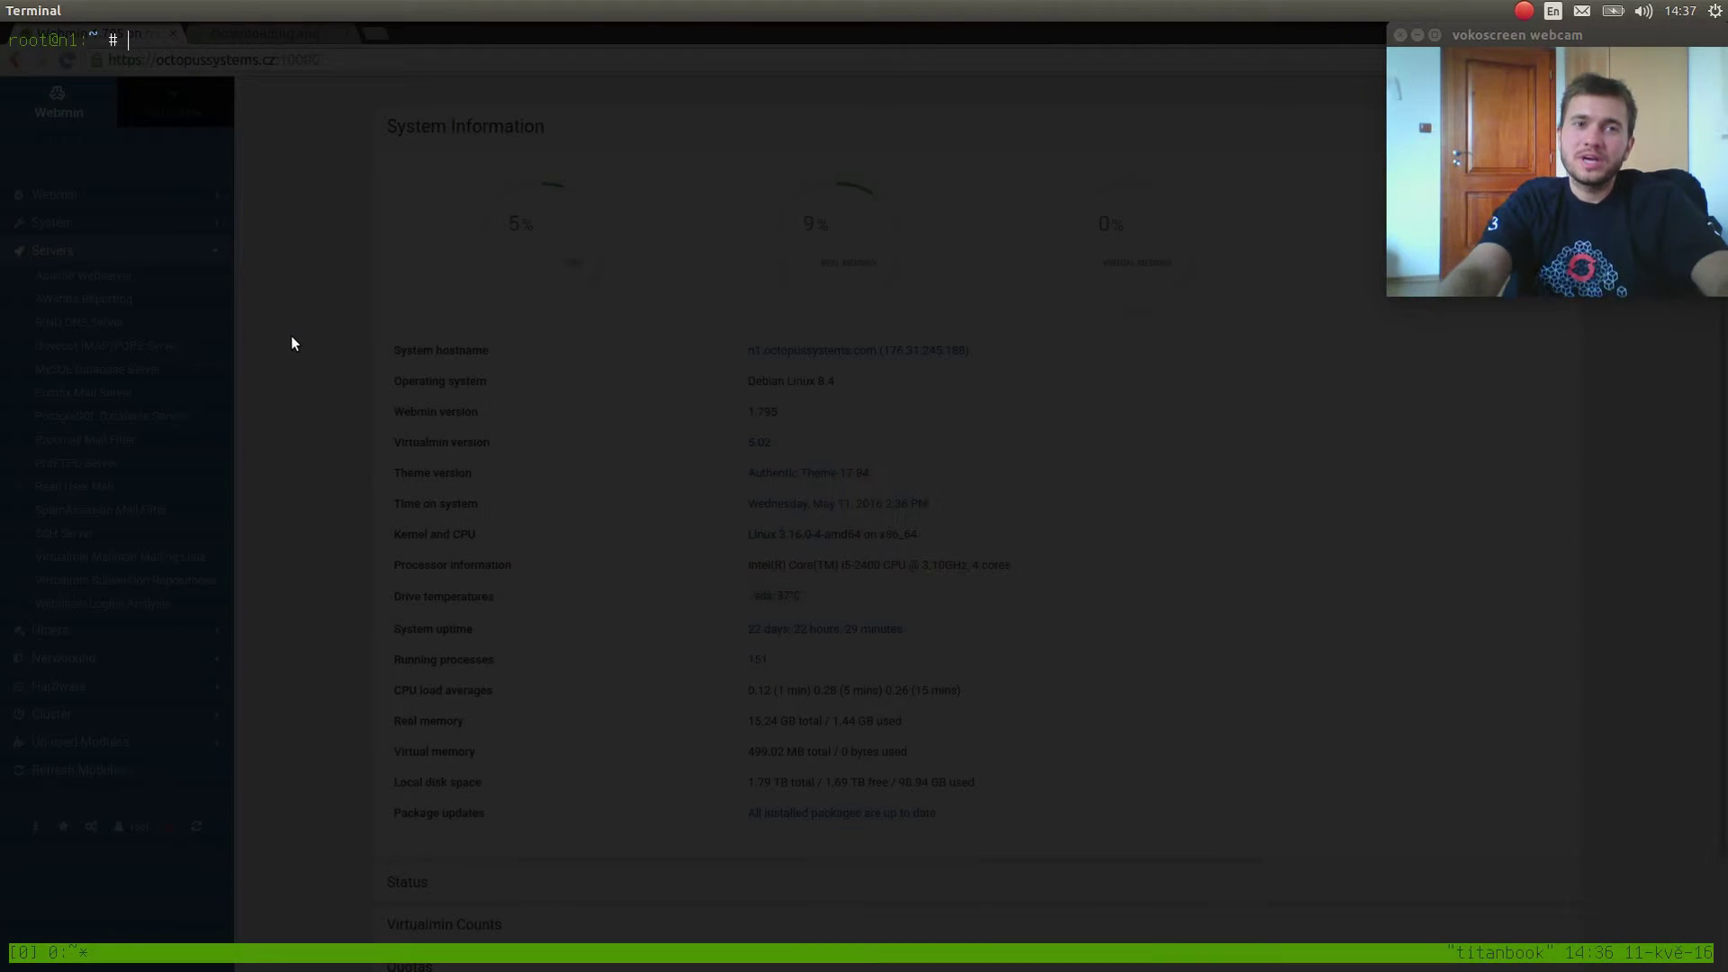
pyautogui.press('Return')
pyautogui.hotkey('ctrl', 'l')
pyautogui.press('Return')
pyautogui.press('Return')
pyautogui.hotkey('ctrl', 'l')
pyautogui.write('hos')
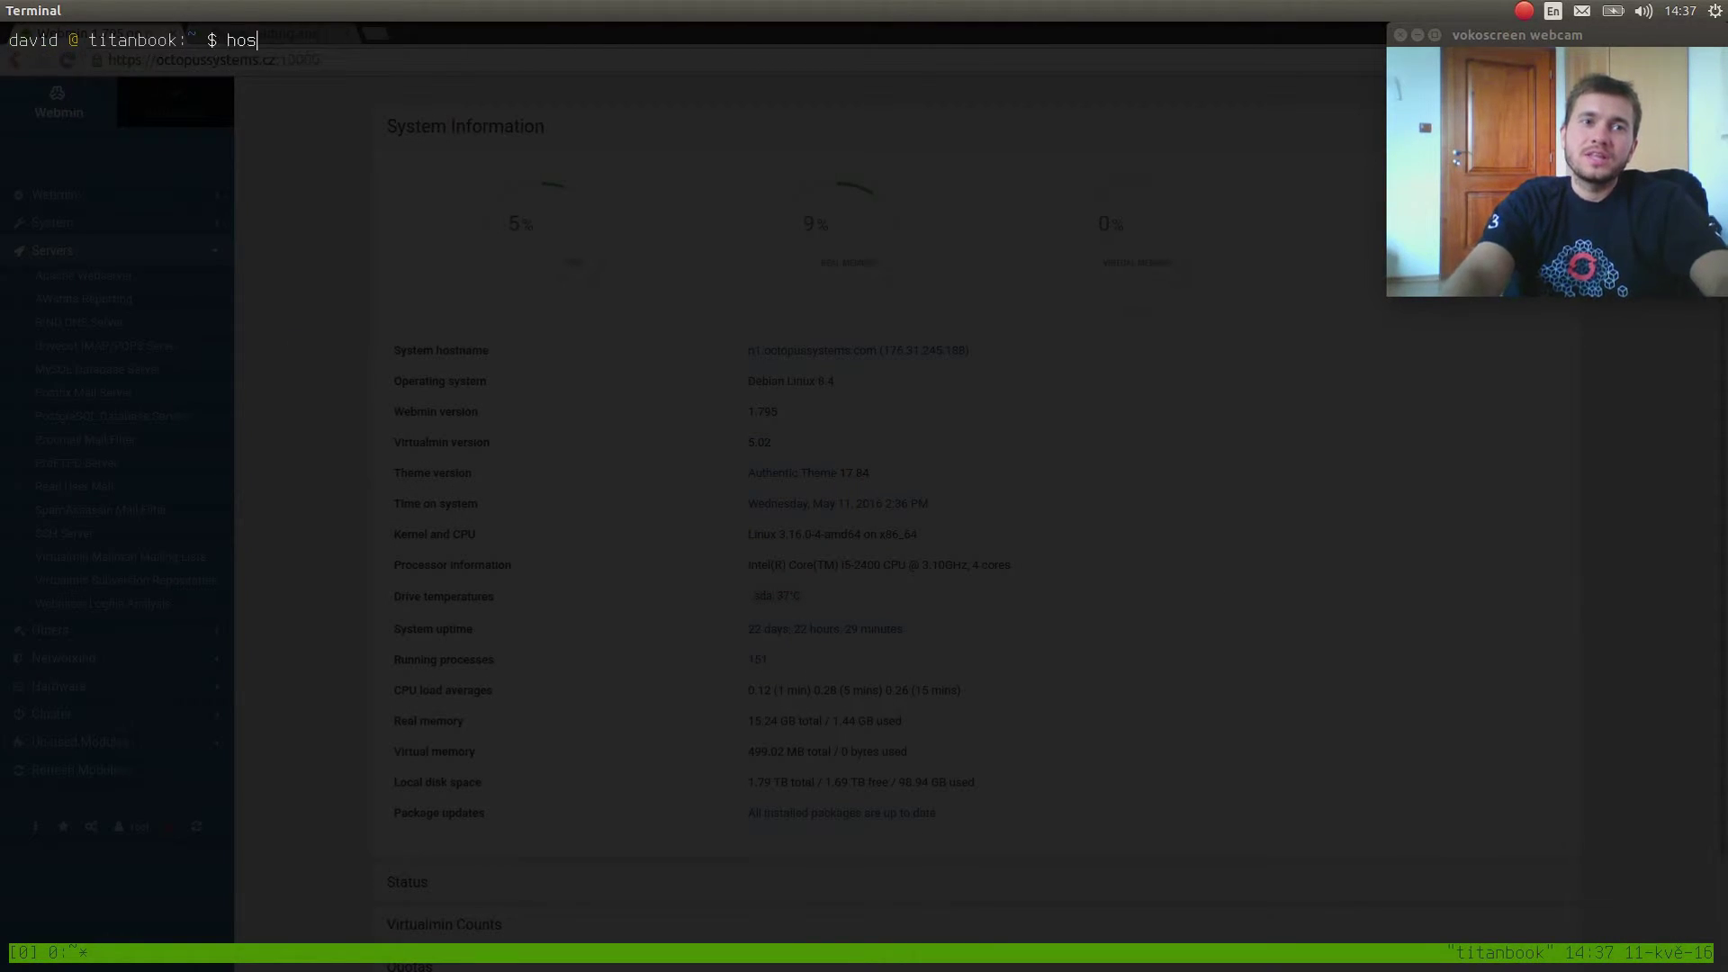
pyautogui.write('t octopussystems.cz')
pyautogui.press('Return')
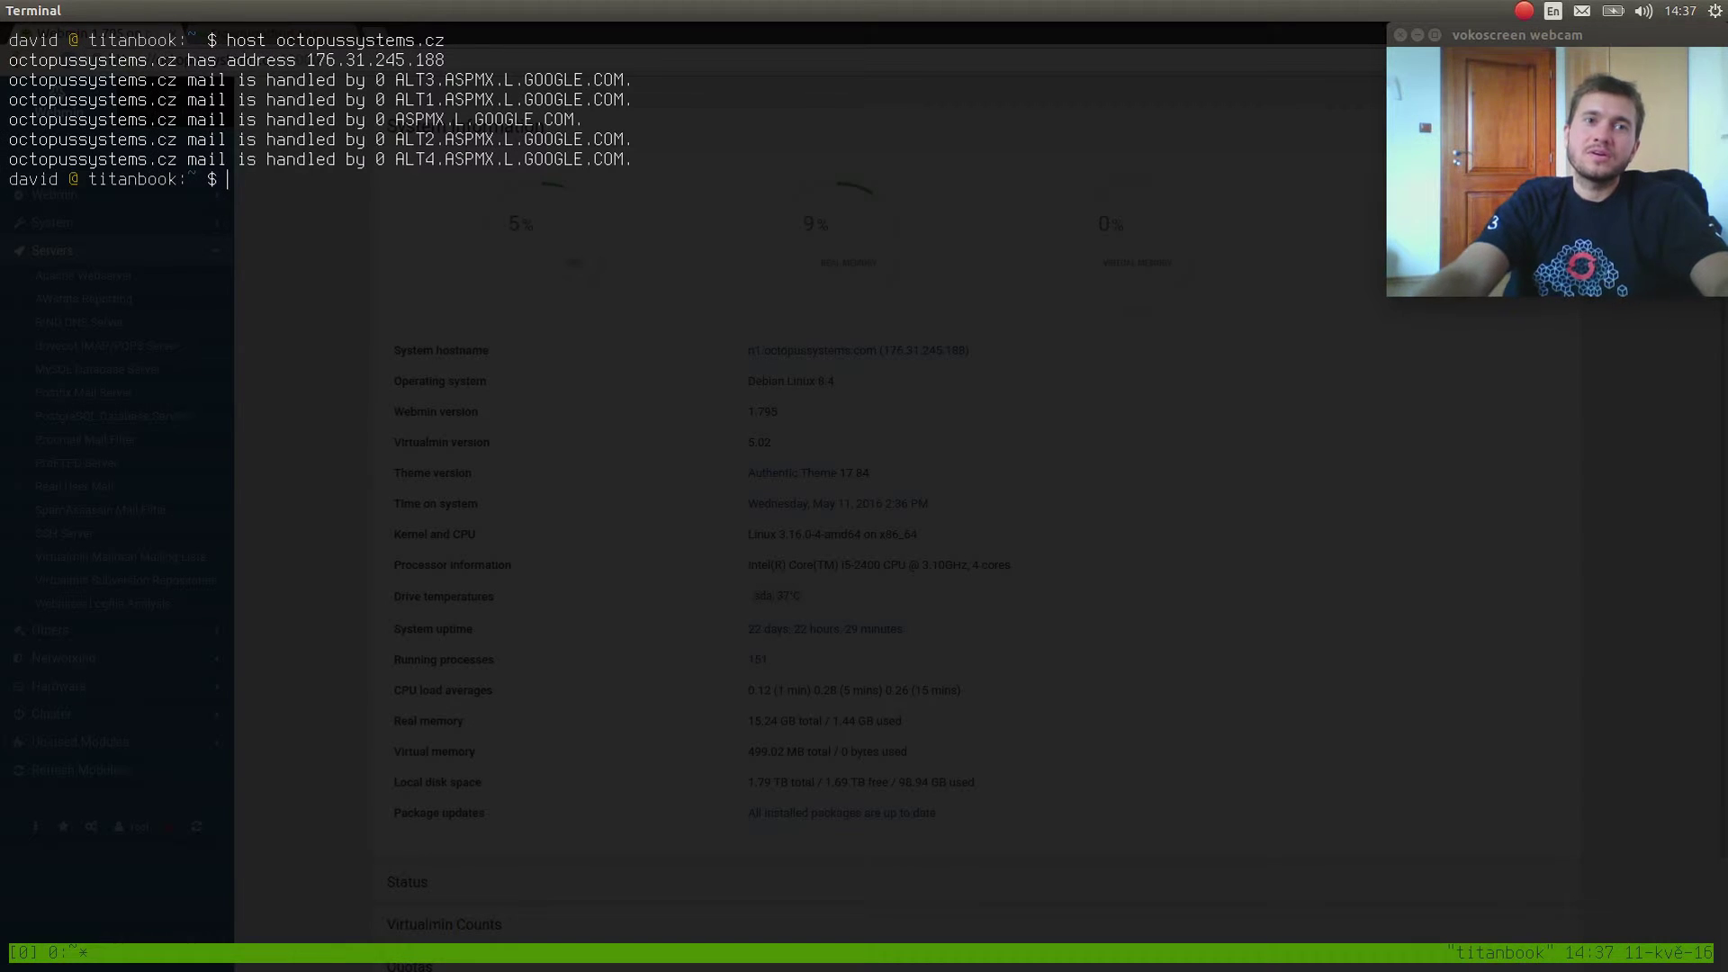
# Highlight the address 176.31.245.188 and the ALT3.ASPMX.L.GOOGLE.COM mail host, then deselect.
pyautogui.doubleClick(378, 60)
pyautogui.doubleClick(430, 80)
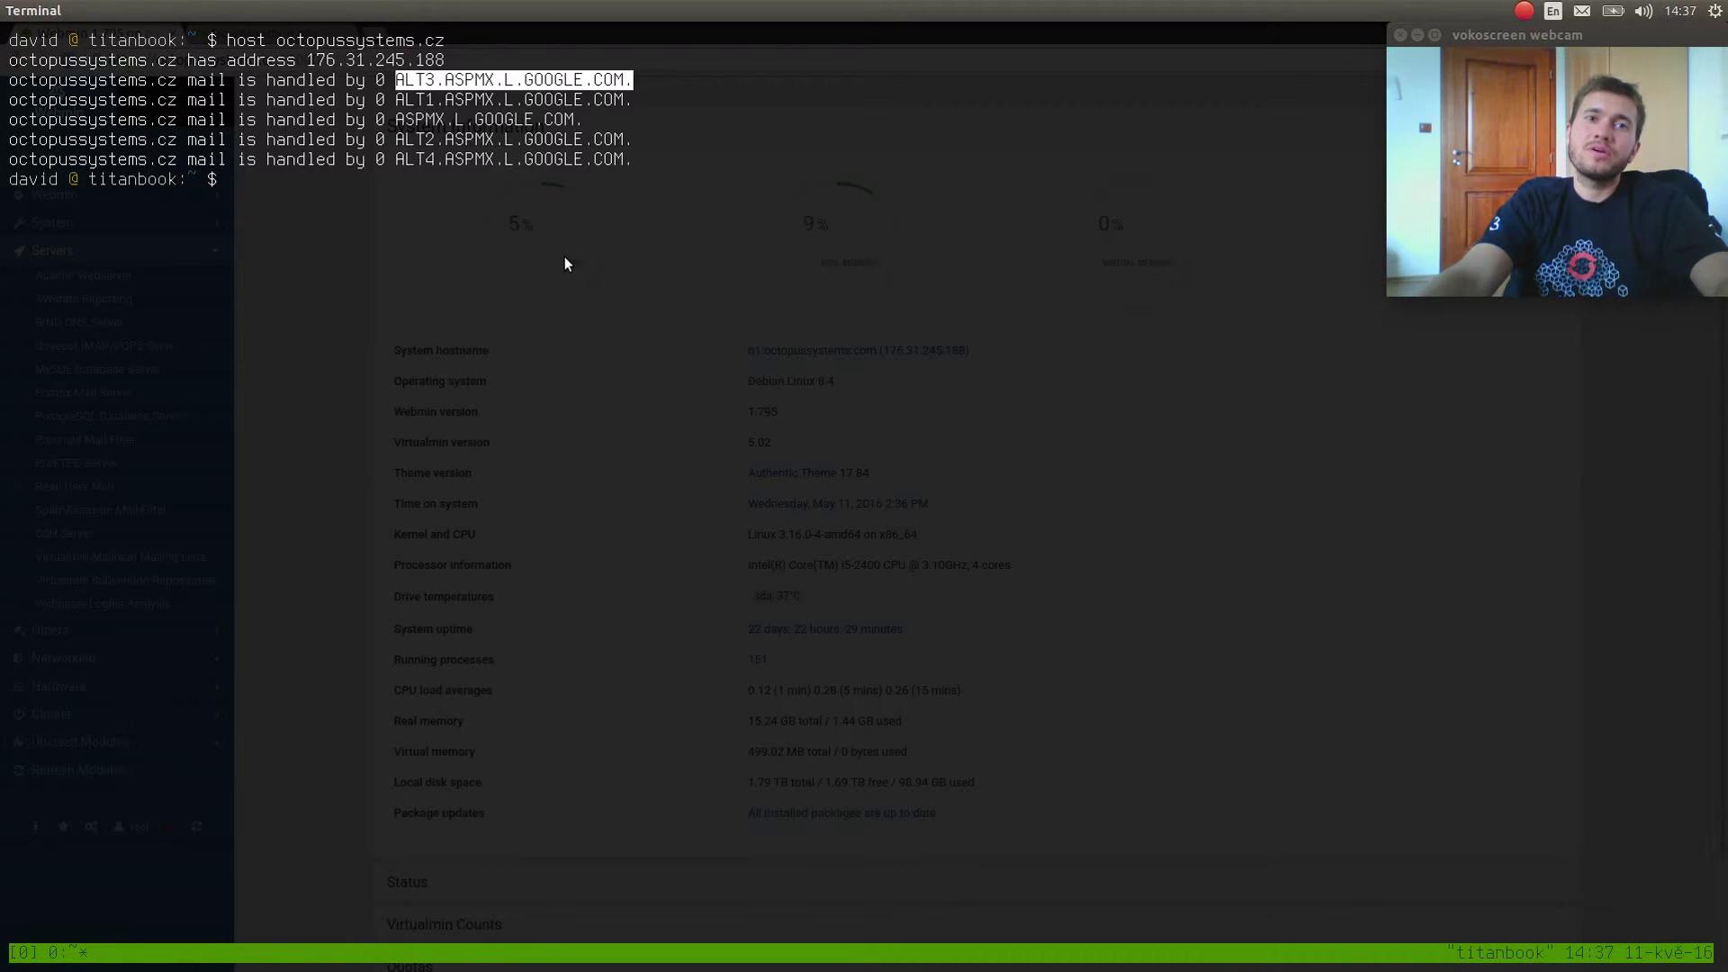
pyautogui.click(565, 258)
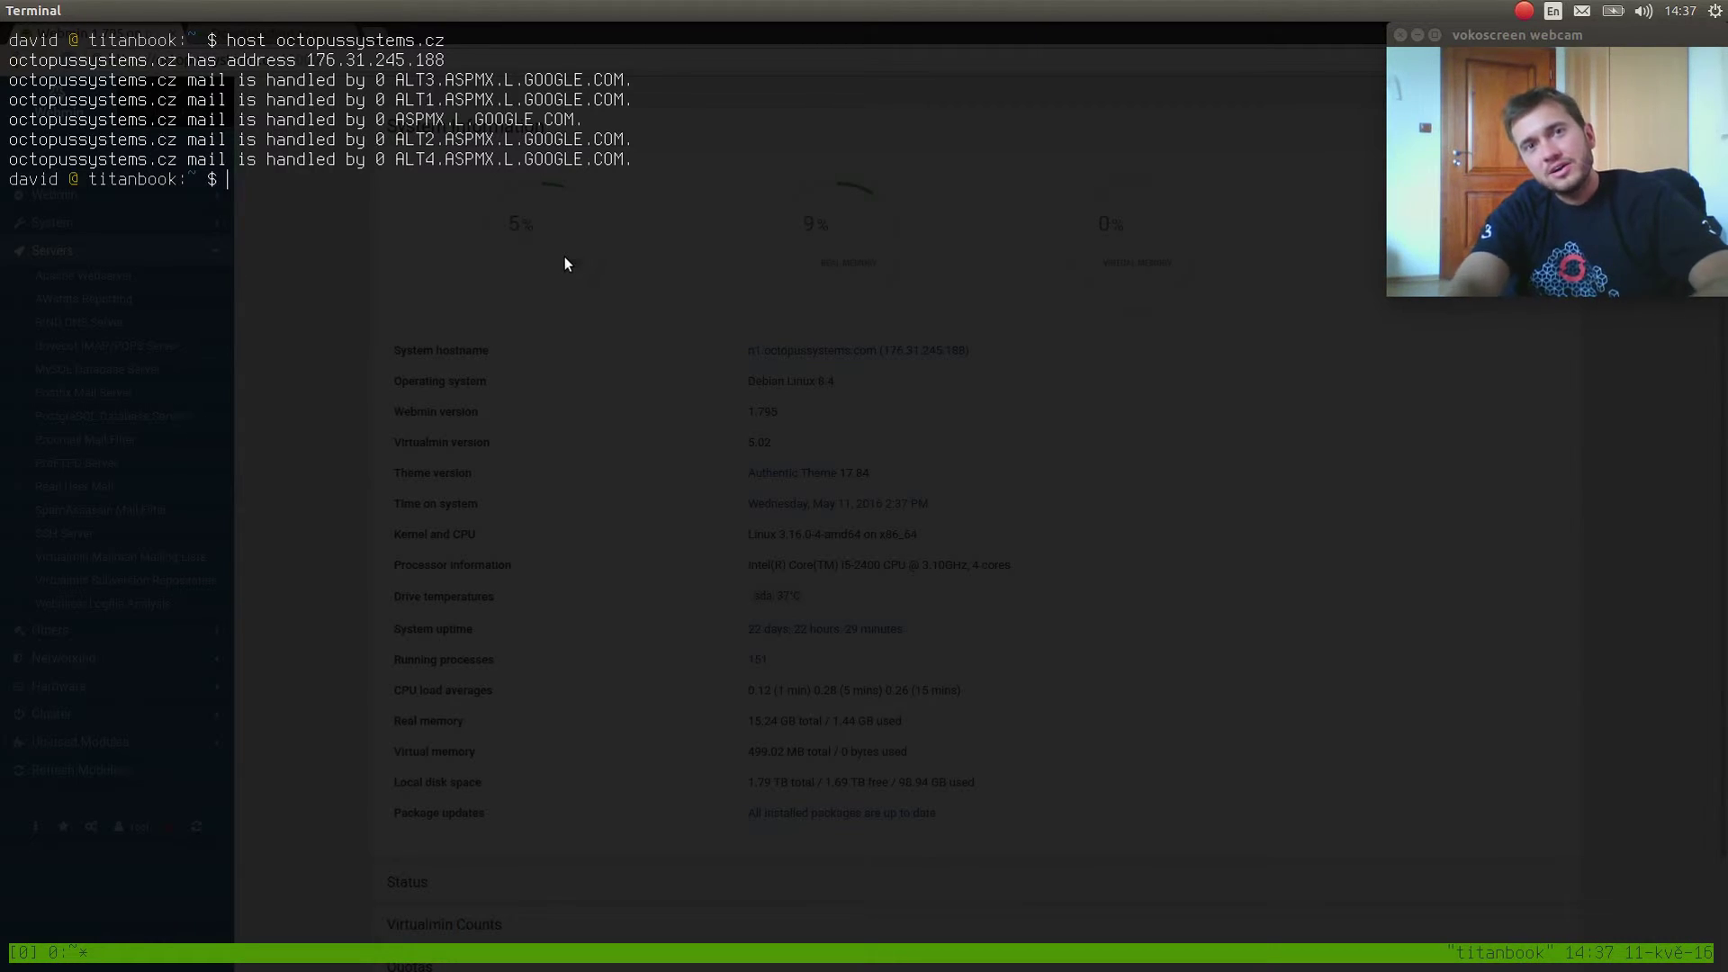
# Send a test mail titled "testing" with body "Whatever" to the user's domain e-mail address.
pyautogui.doubleClick(311, 41)
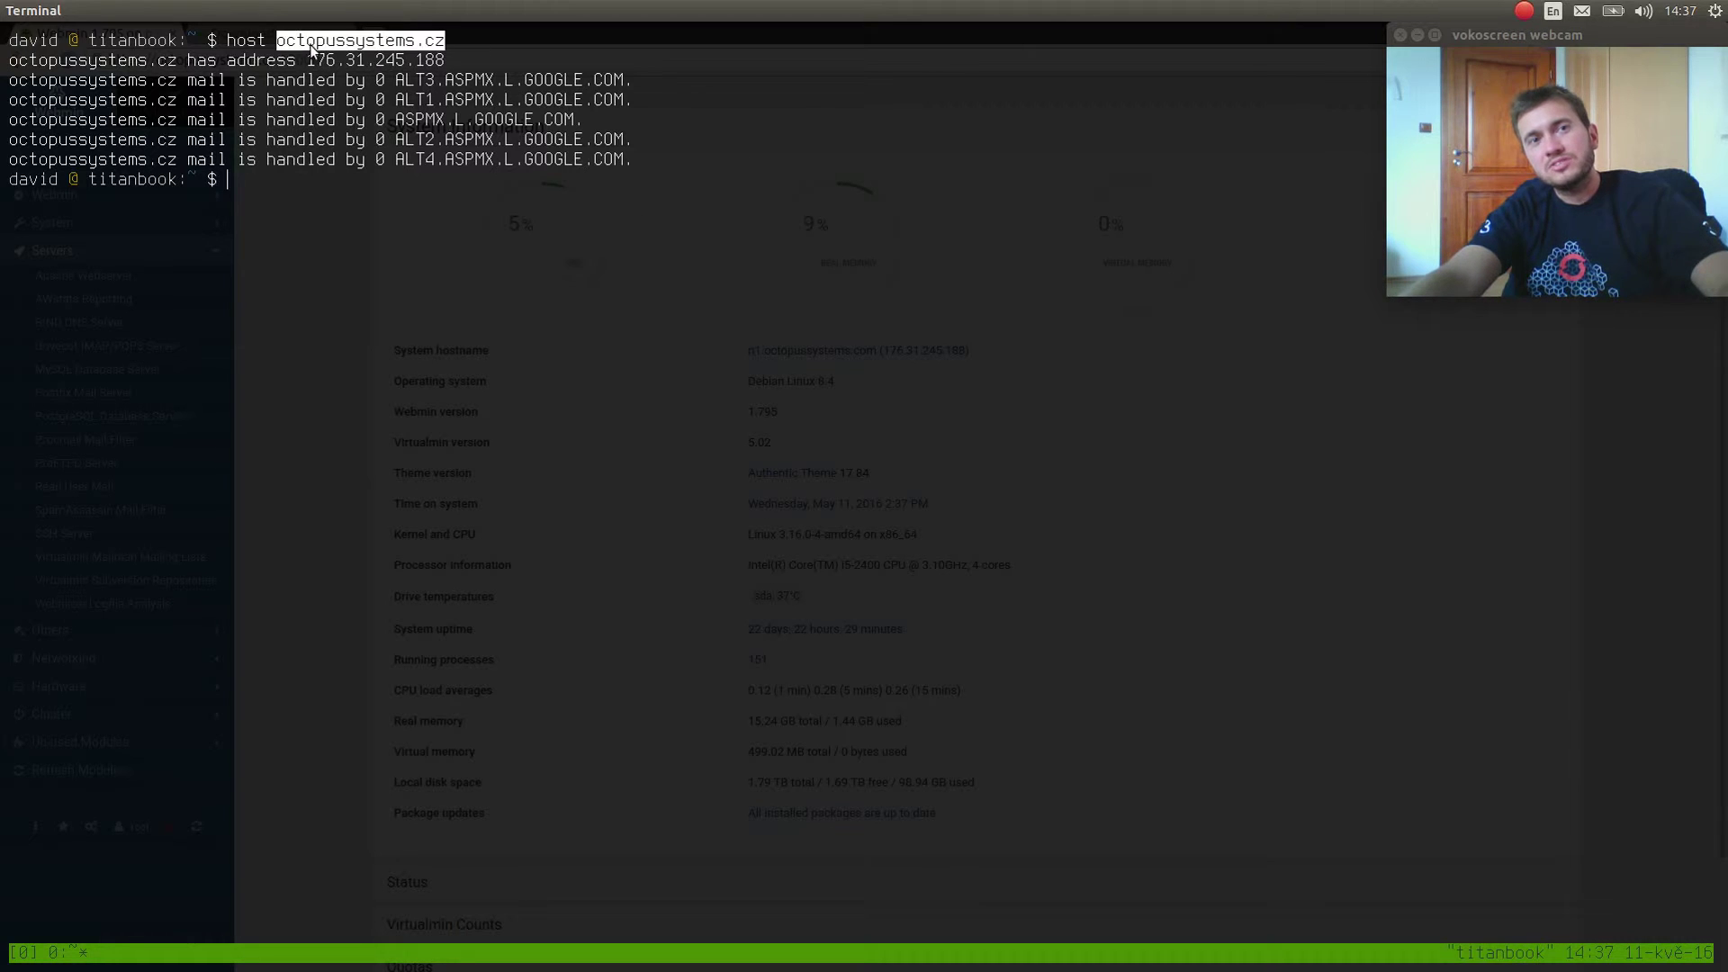
pyautogui.write('mail ')
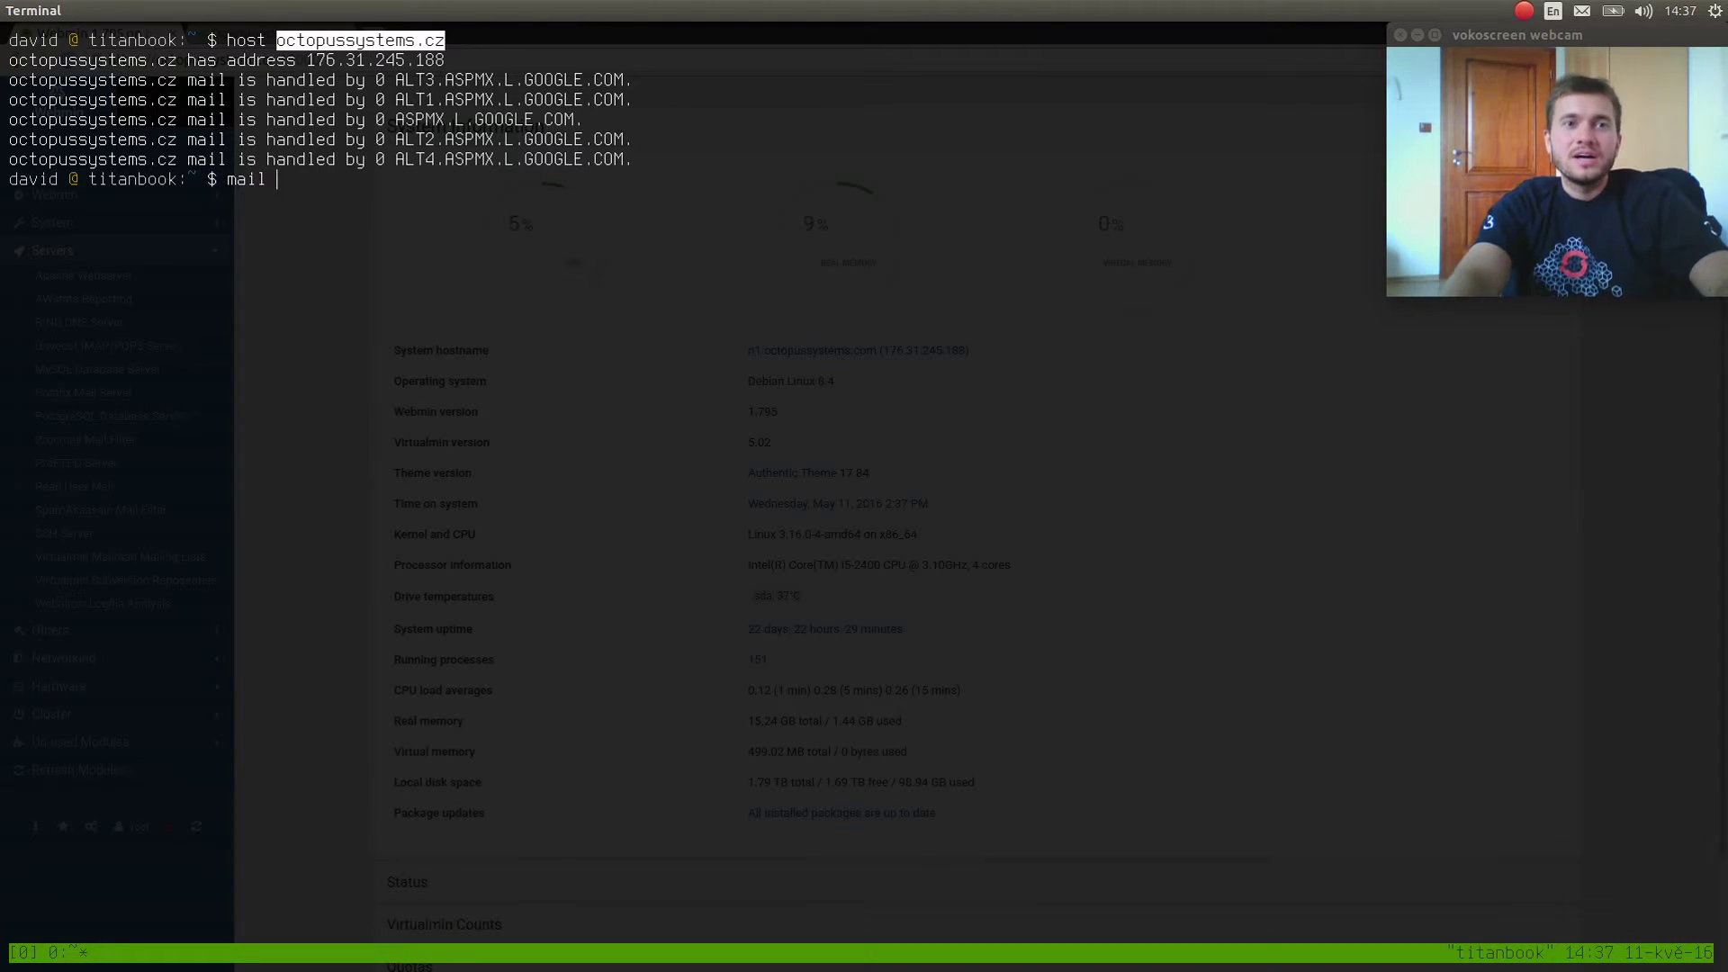
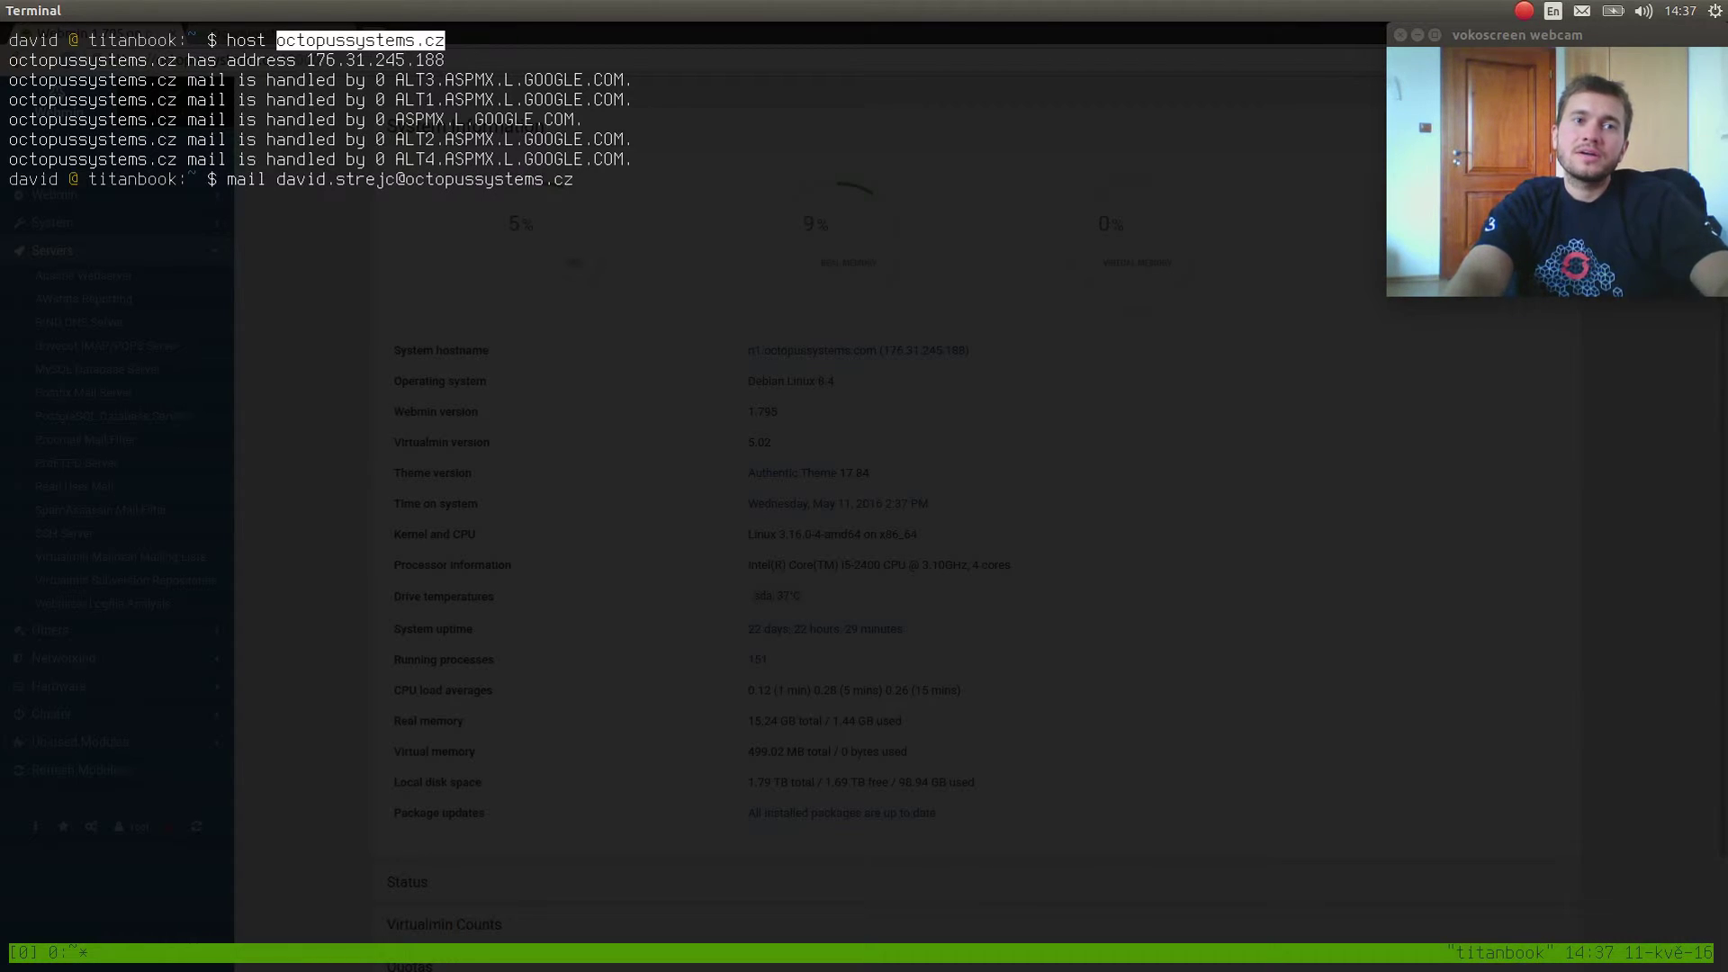
pyautogui.write('-s "testing')
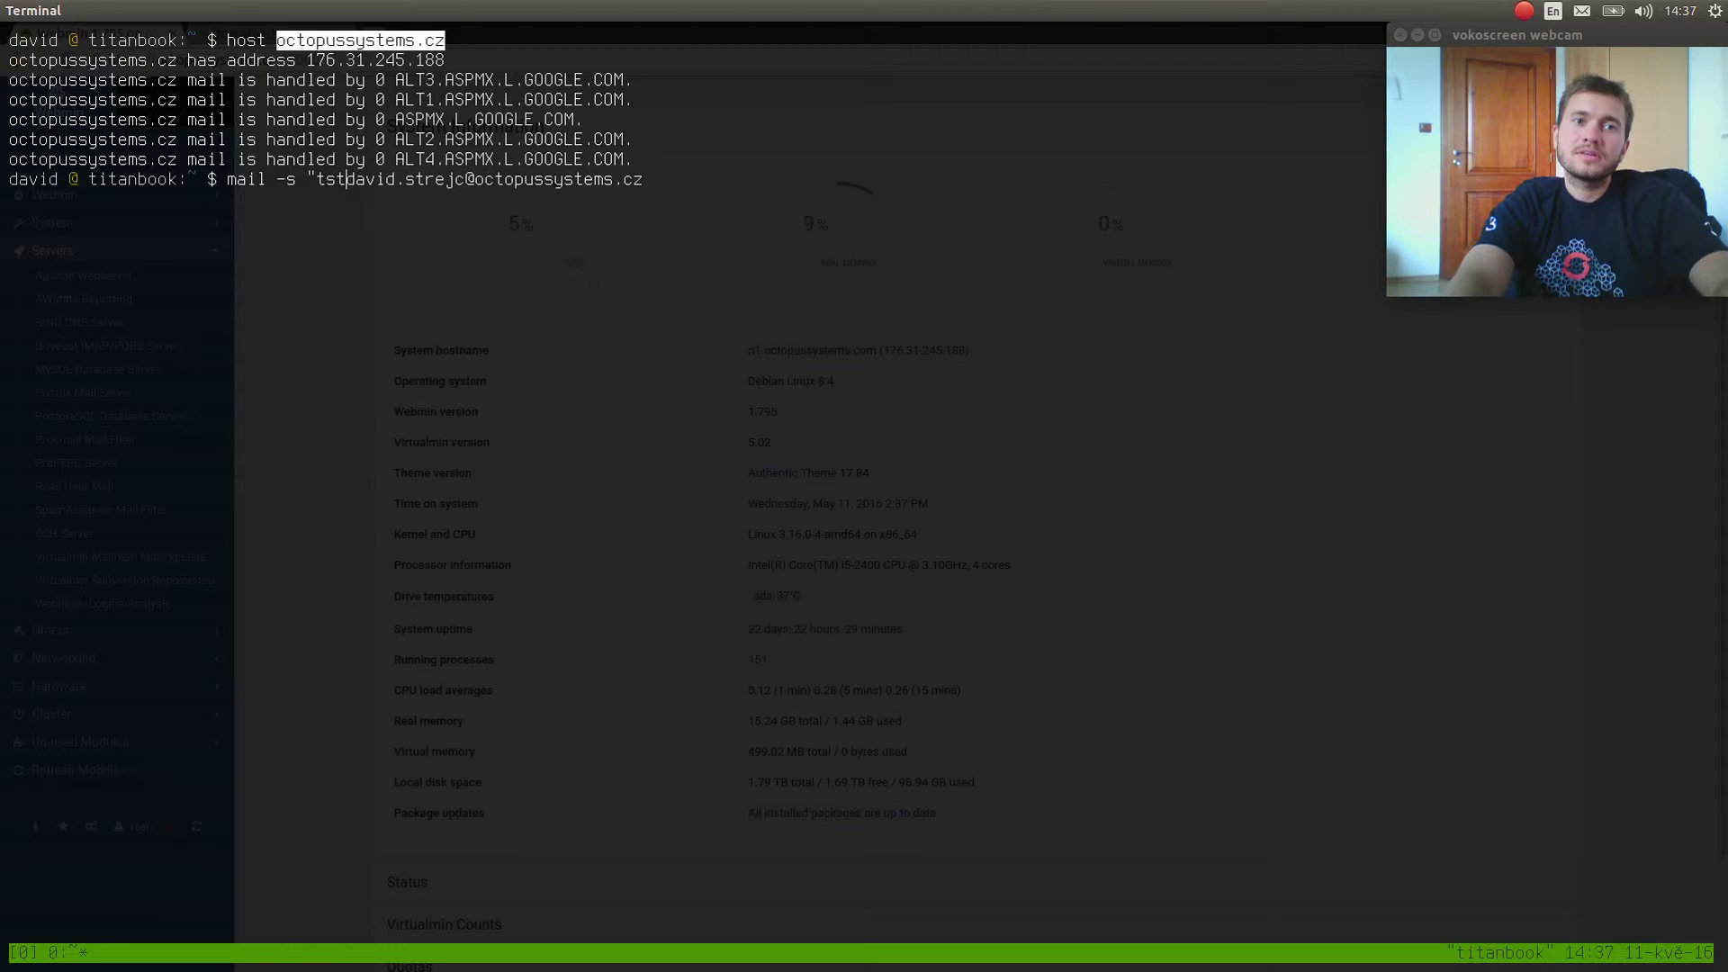
pyautogui.write('"')
pyautogui.press('Return')
pyautogui.write('Whatee')
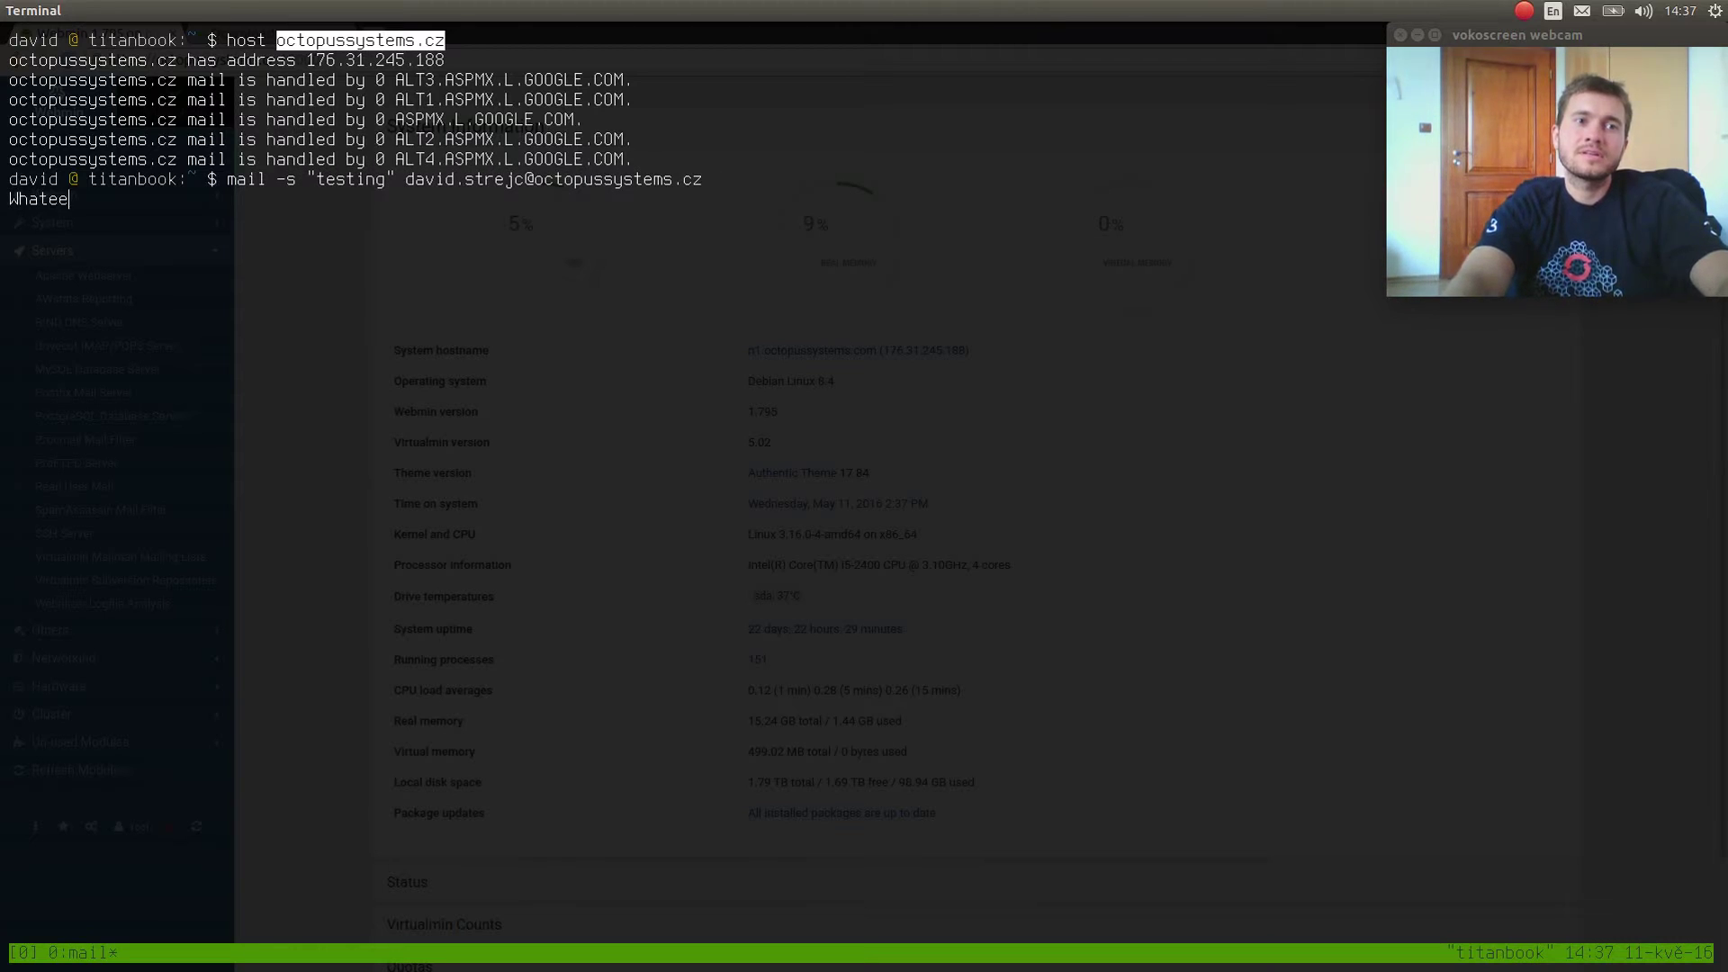
pyautogui.press('BackSpace')
pyautogui.write('ver')
pyautogui.press('Return')
pyautogui.hotkey('ctrl', 'd')
pyautogui.press('Return')
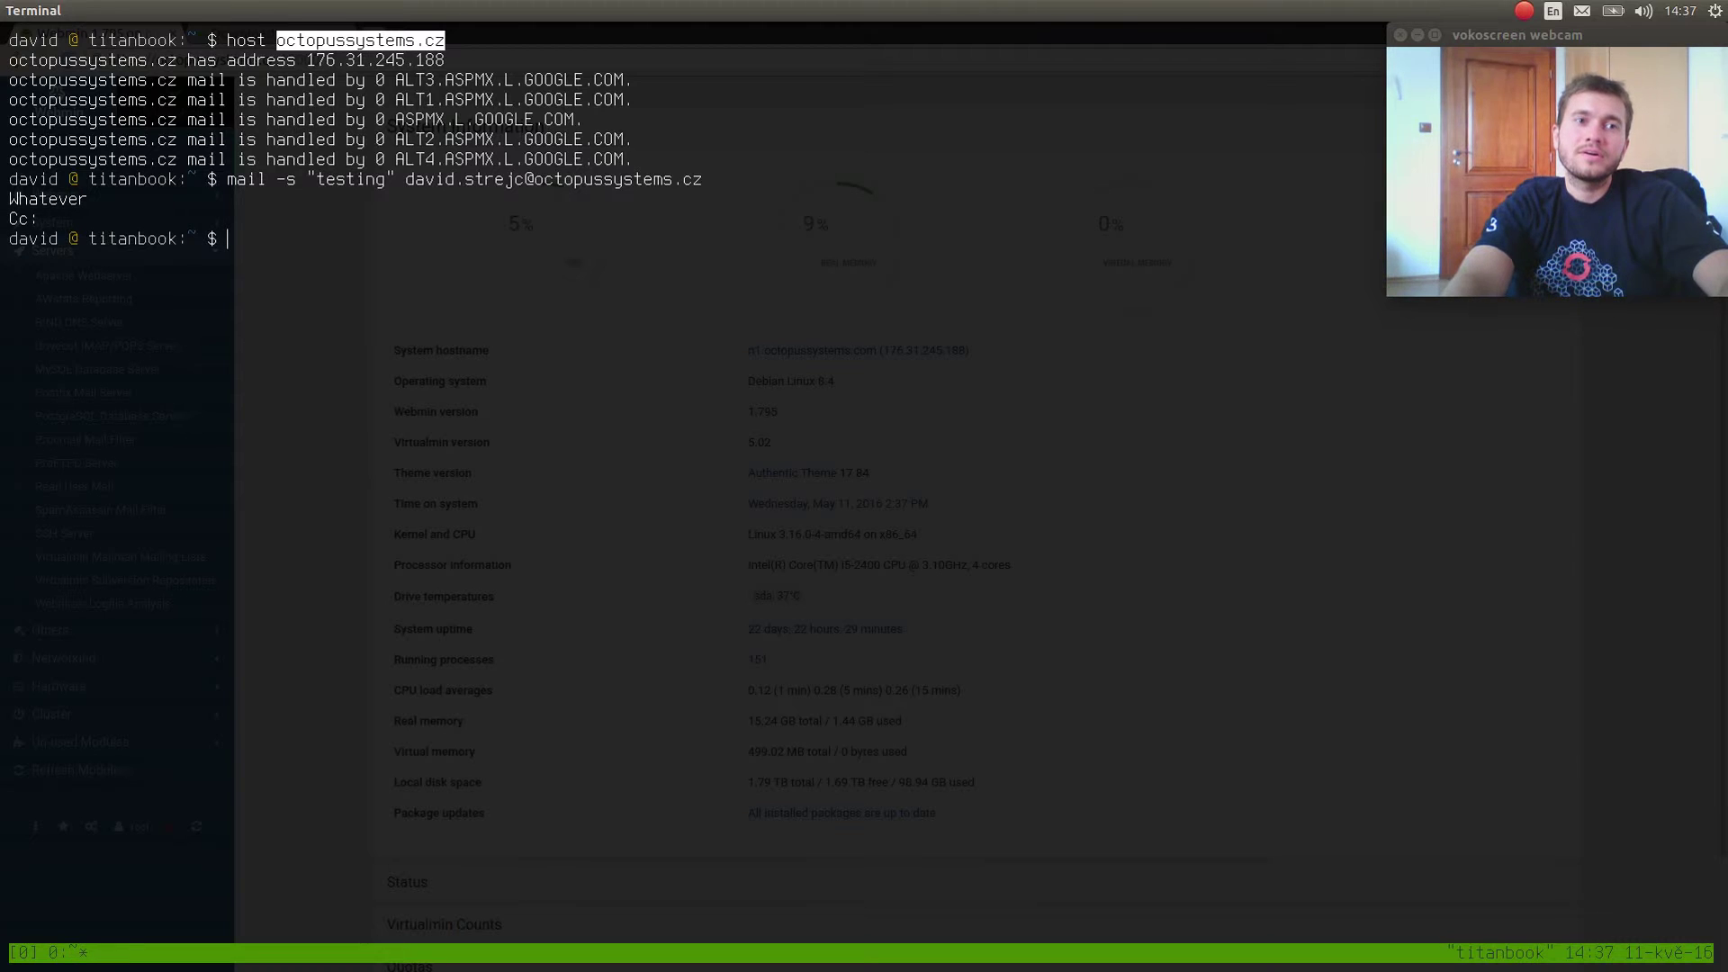
# Switch to a root shell with sudo su and type cat /var/log/mail.log.
pyautogui.write('cat /var/log')
pyautogui.hotkey('ctrl', 'u')
pyautogui.write('sudo su')
pyautogui.press('Return')
pyautogui.write('cat')
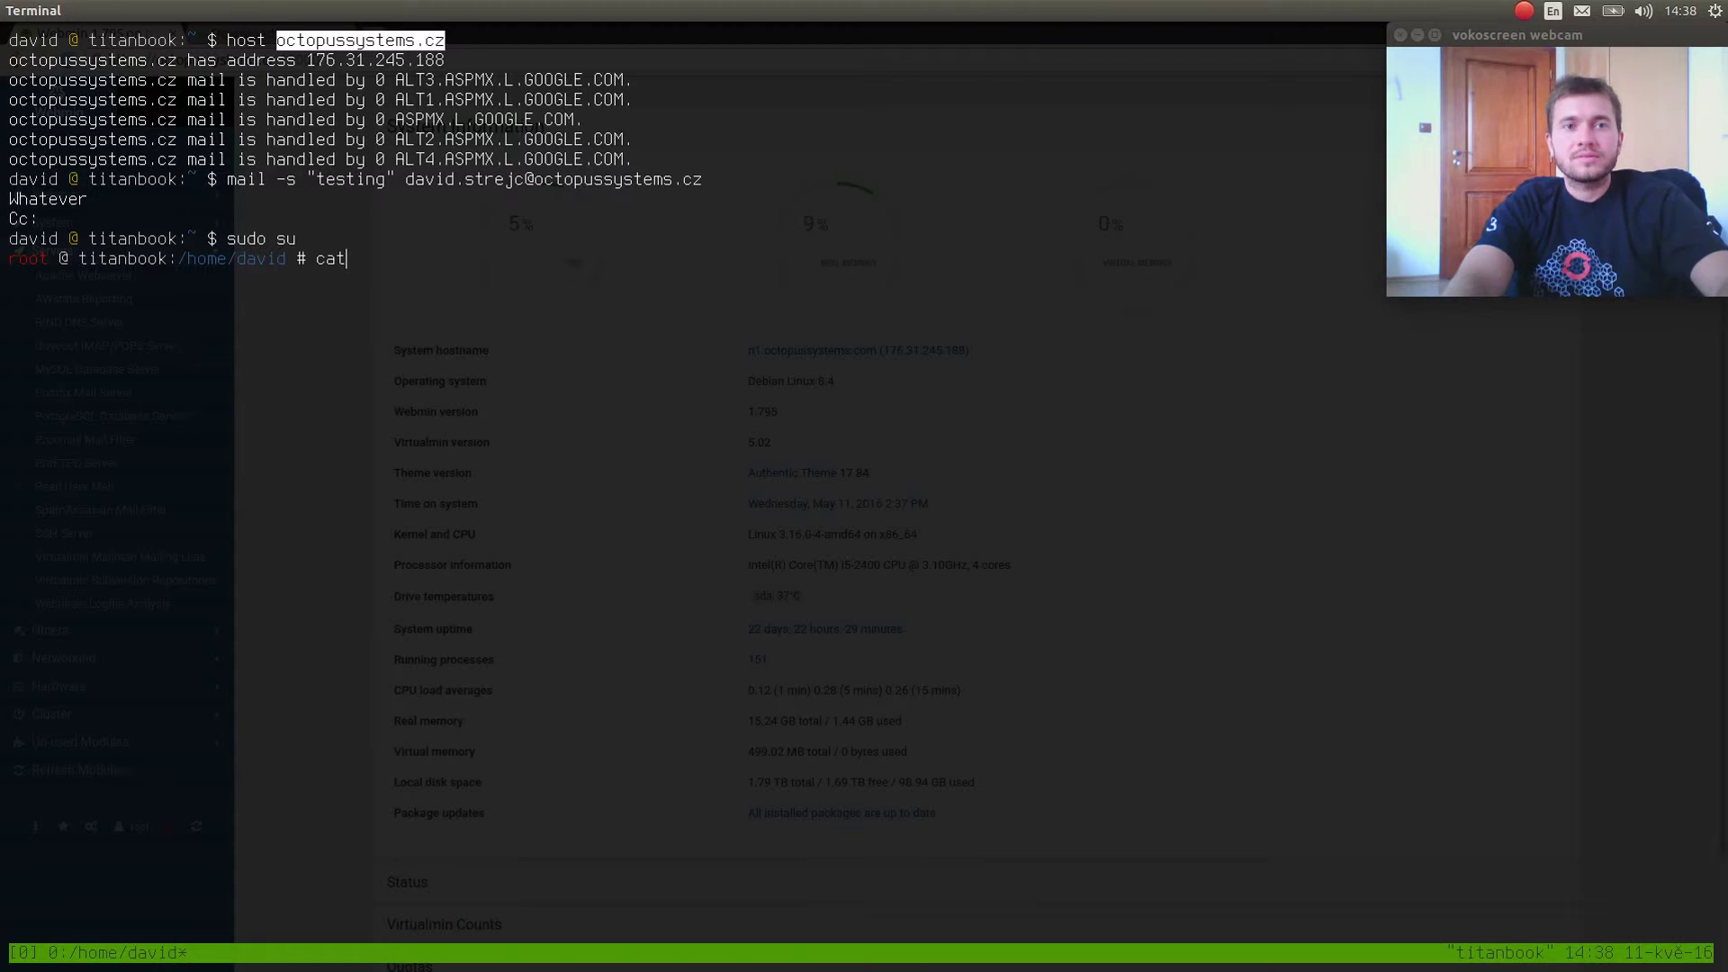
pyautogui.write(' /var/log/mail.log')
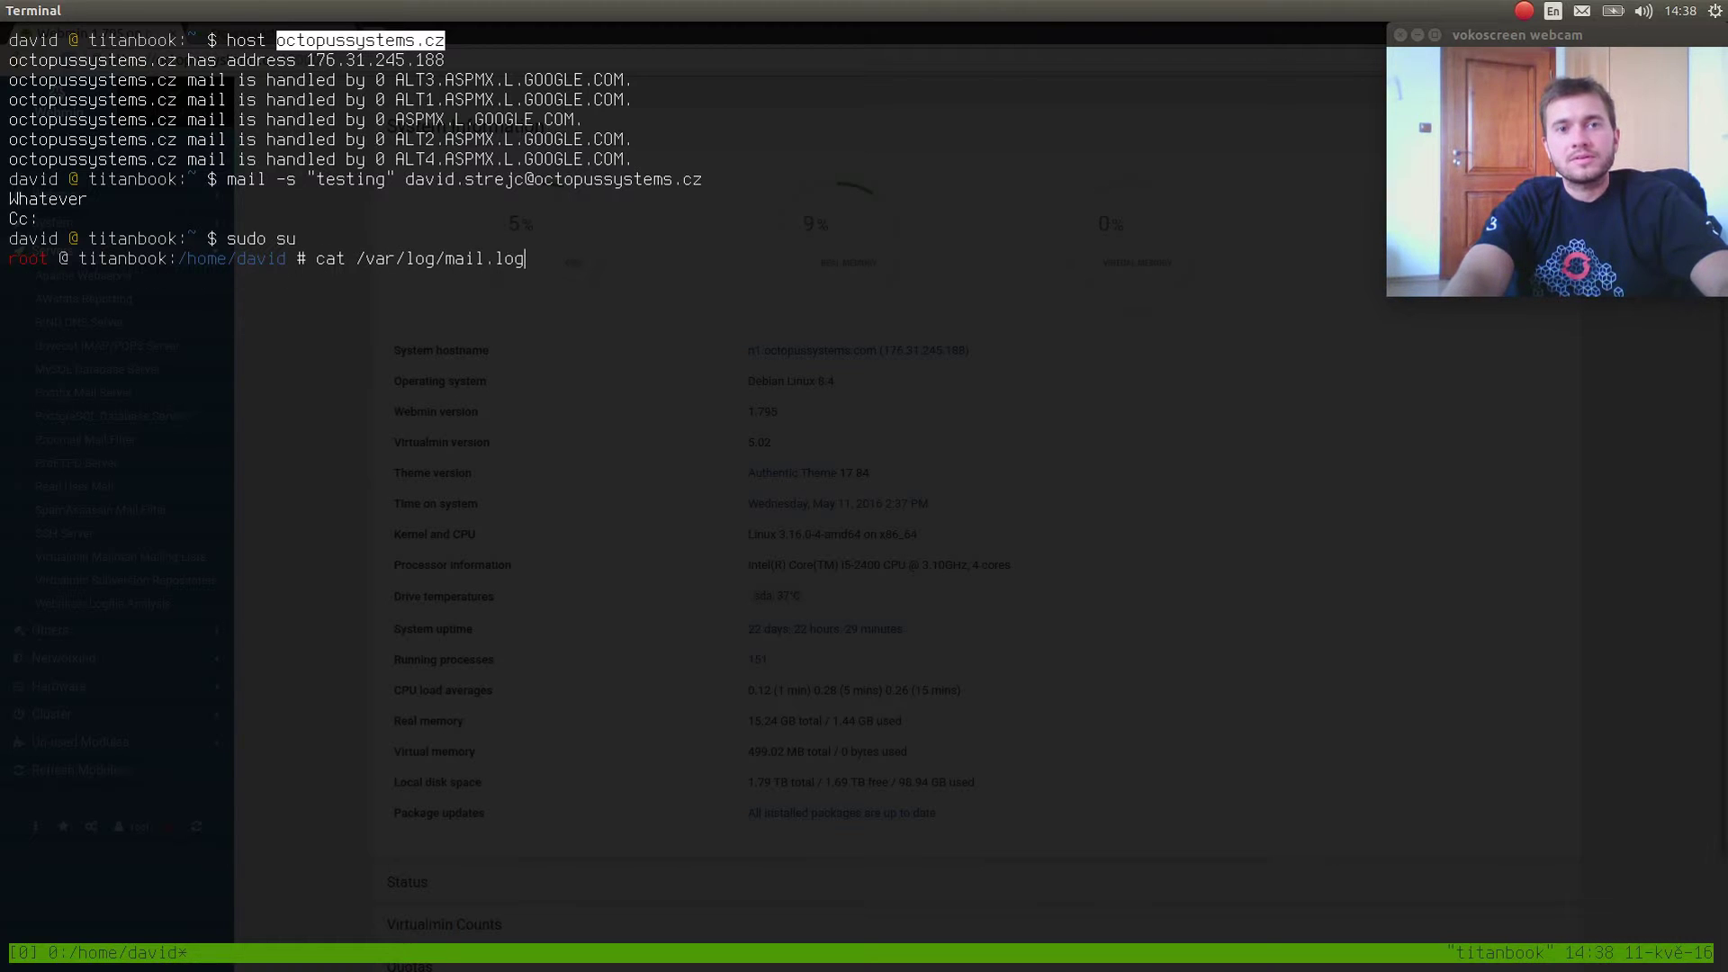
# Print /var/log/mail.log and highlight the bounced recipient address.
pyautogui.press('Return')
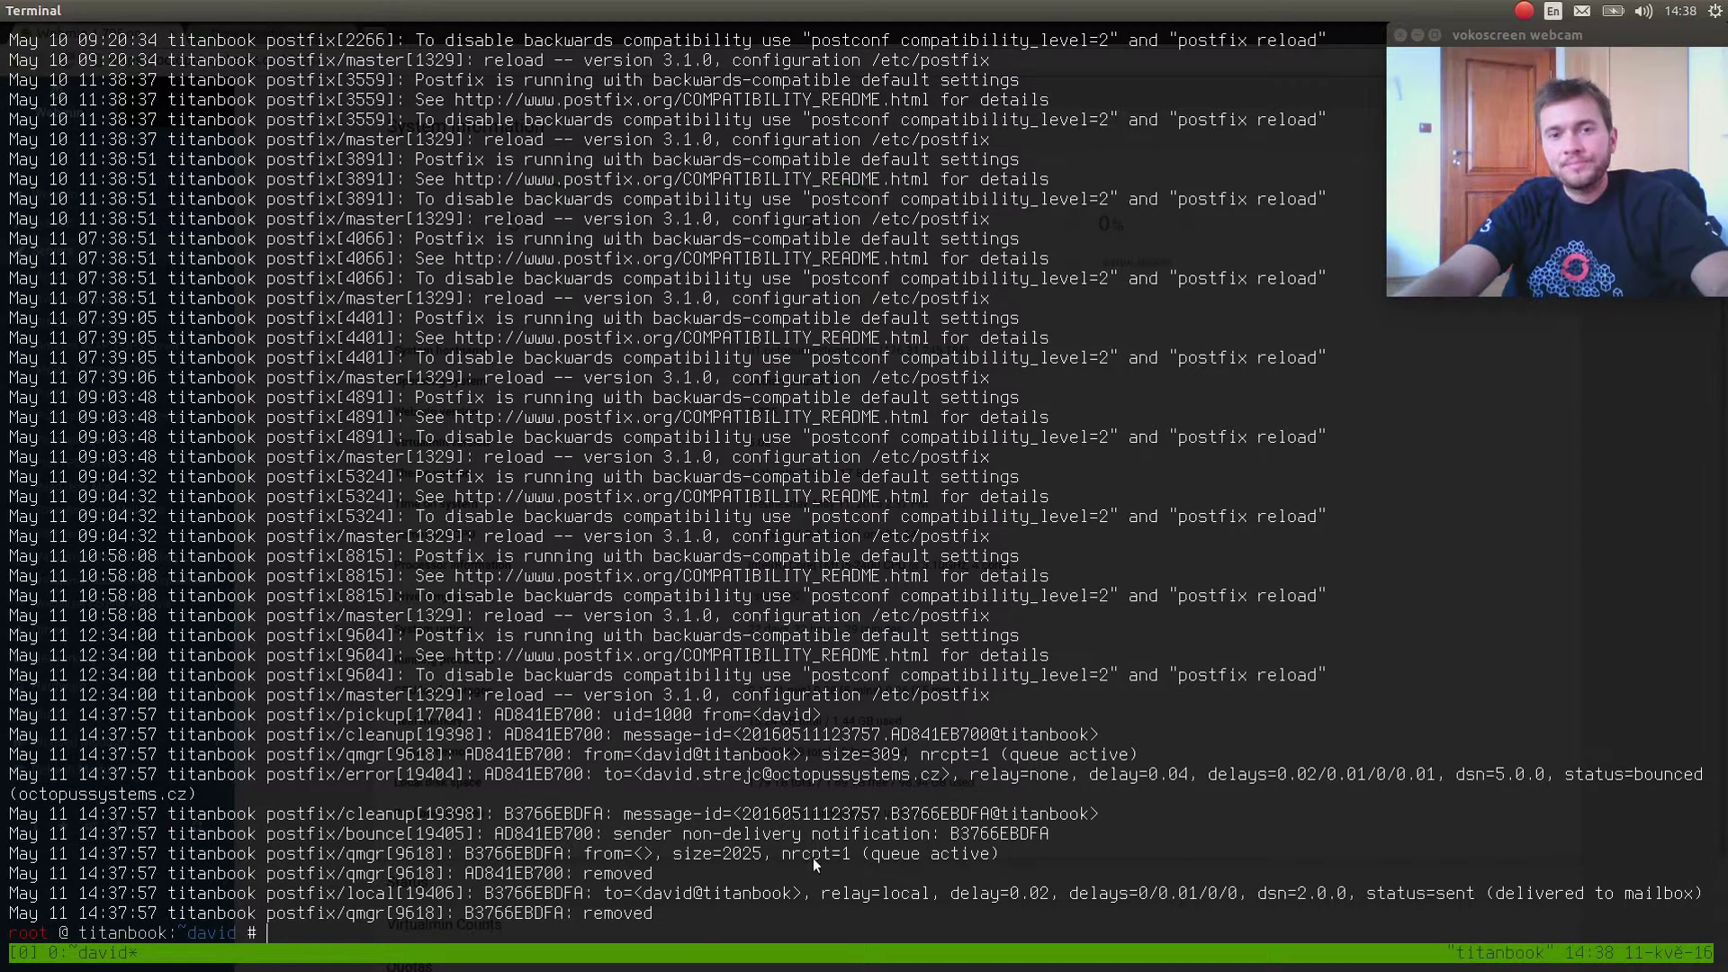
pyautogui.doubleClick(783, 776)
pyautogui.click(808, 814)
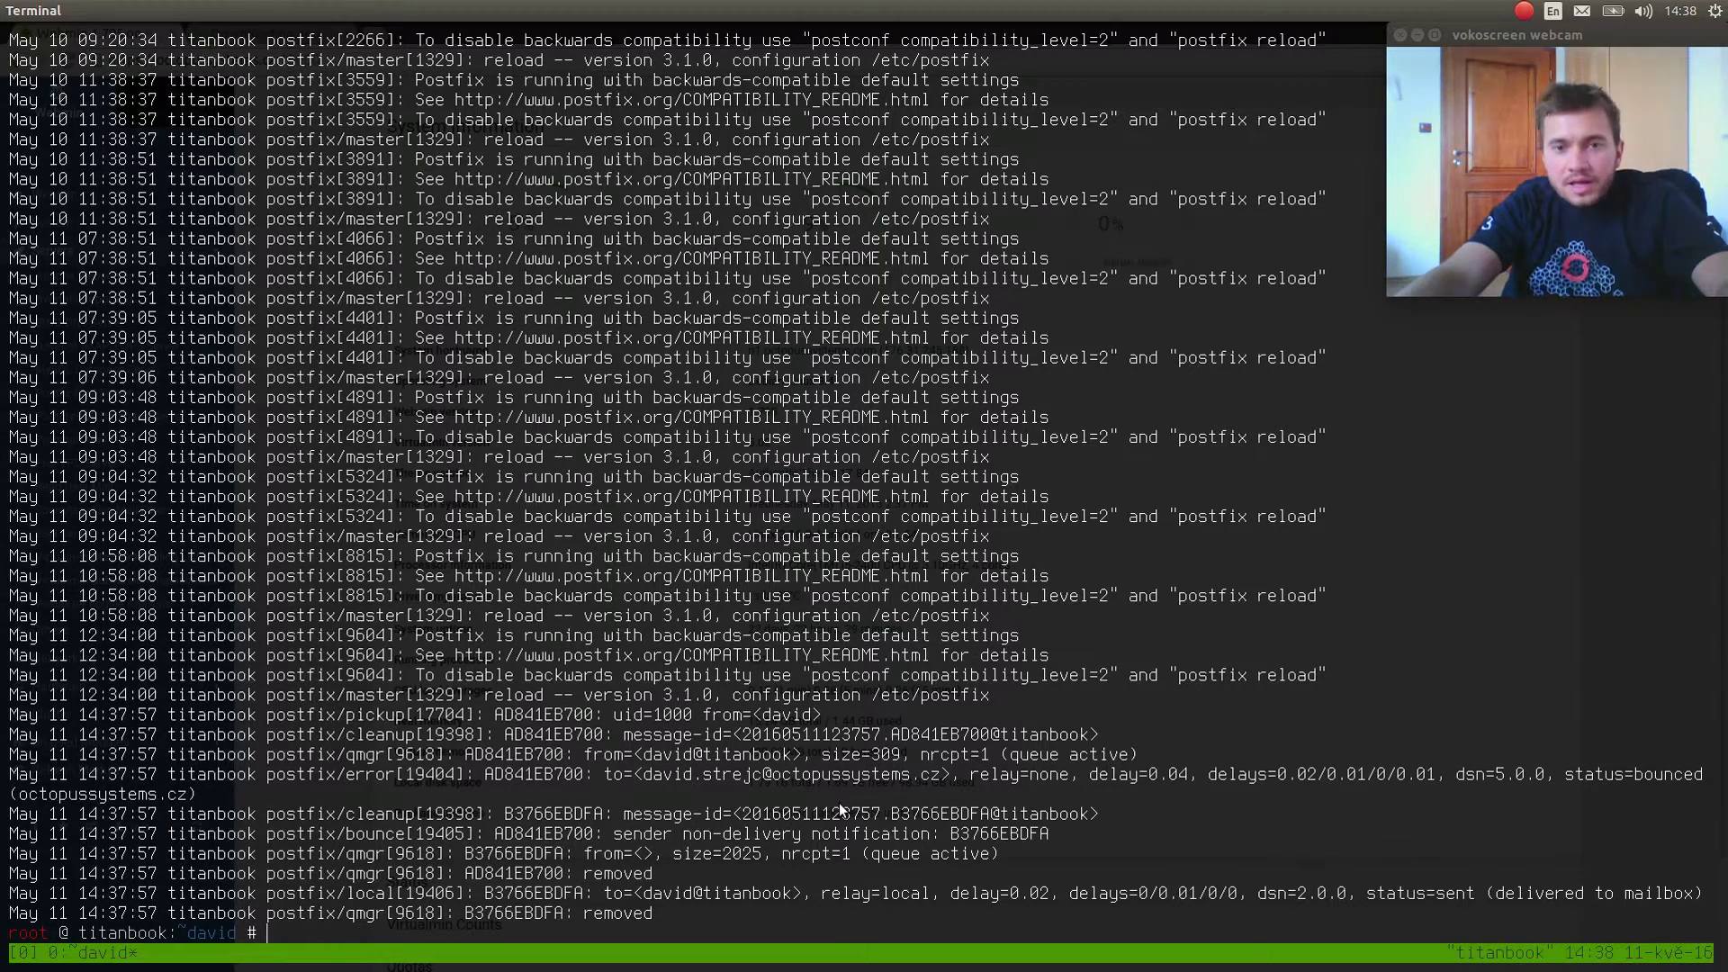
# Clear the terminal, leave the root shell and hide the terminal.
pyautogui.hotkey('ctrl', 'l')
pyautogui.press('Return')
pyautogui.press('Return')
pyautogui.hotkey('ctrl', 'd')
pyautogui.hotkey('ctrl', 'd')
pyautogui.hotkey('ctrl', 'd')
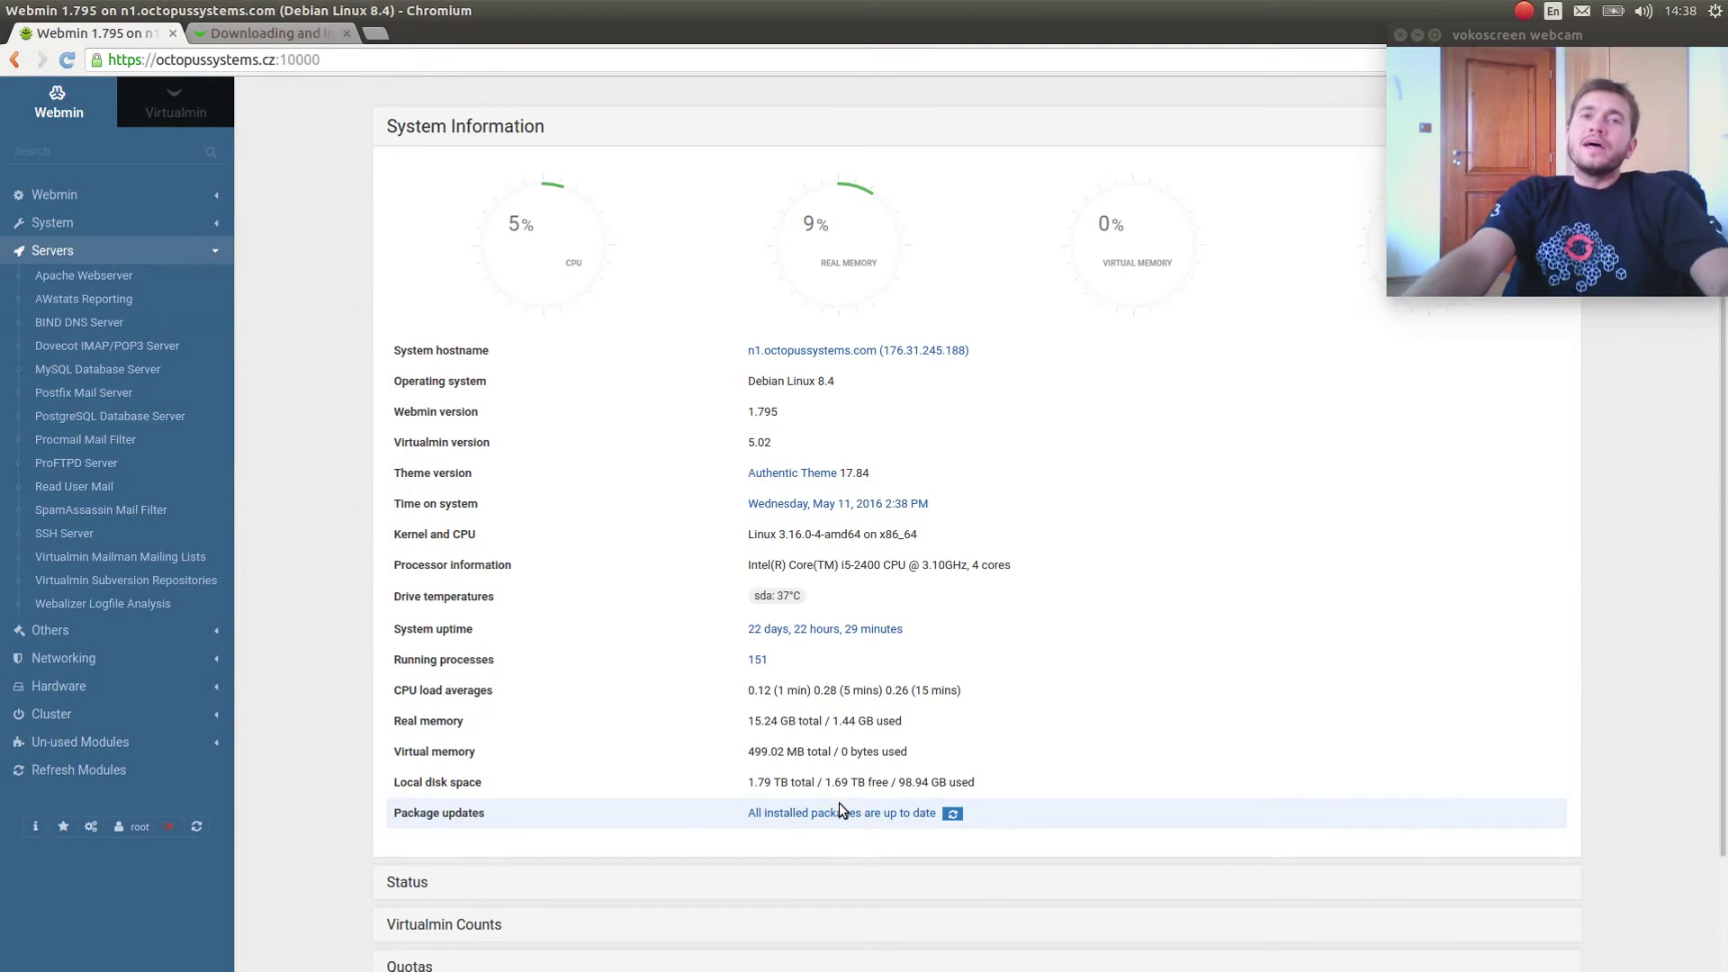
# In the drop-down terminal, become root and run 'host octopussystems.cz'.
pyautogui.hotkey('ctrl', 'alt', 't')
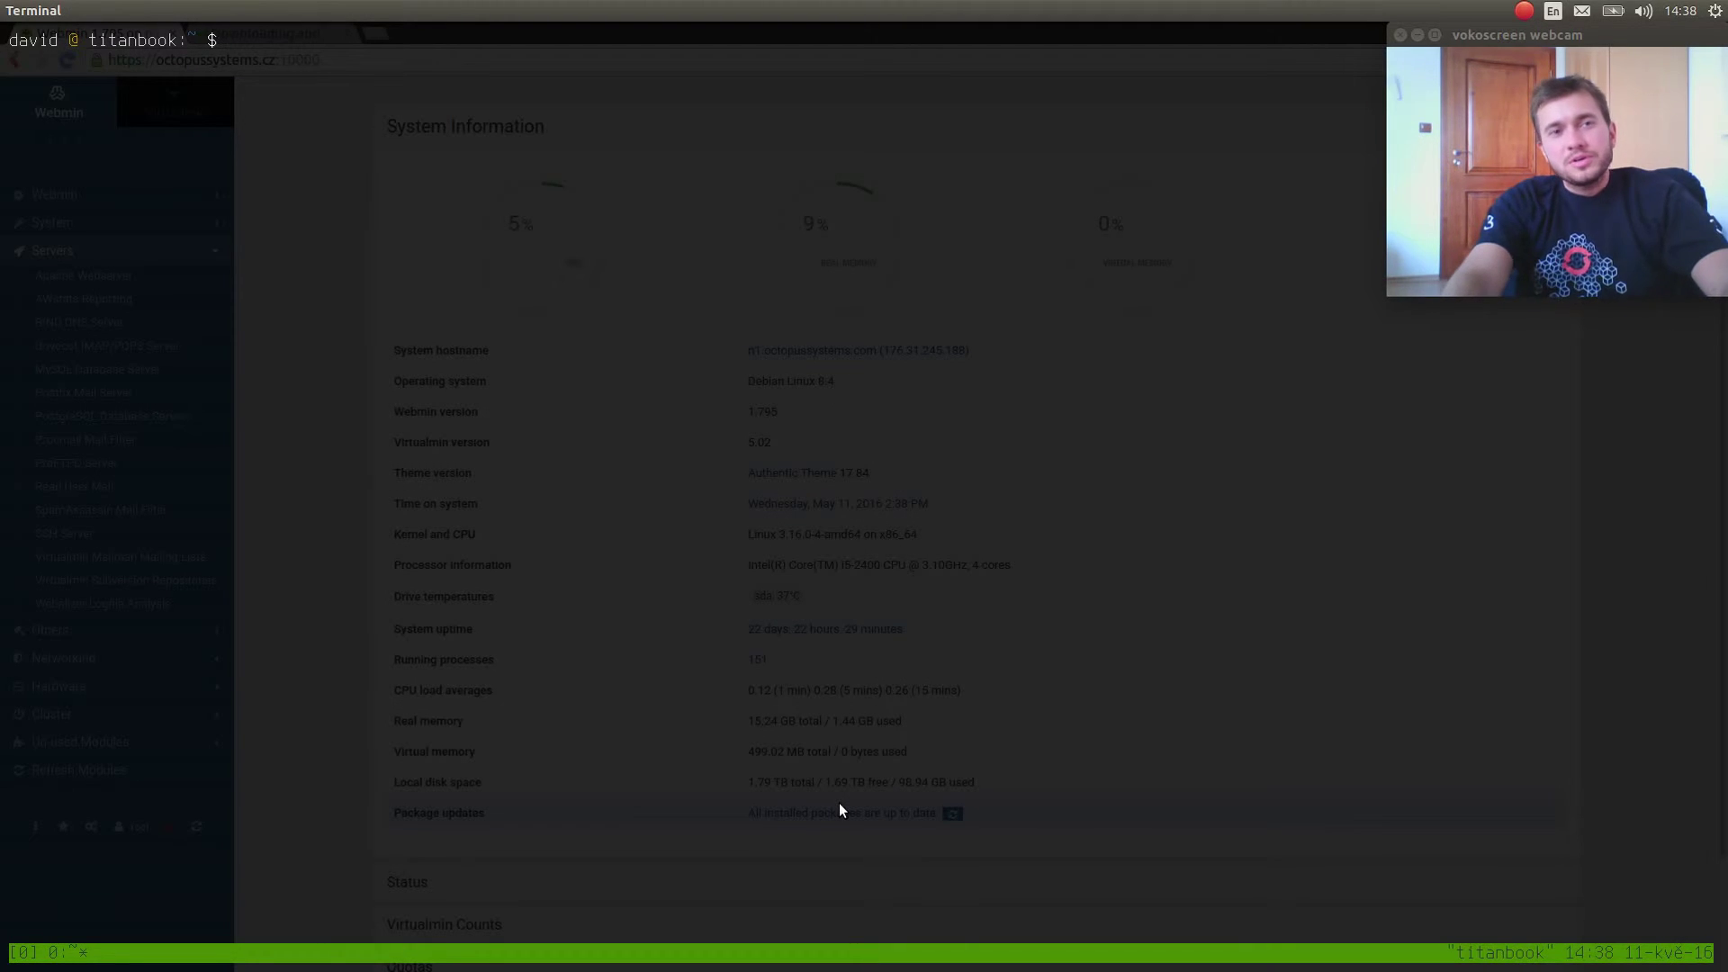
pyautogui.write('sudo su')
pyautogui.press('Return')
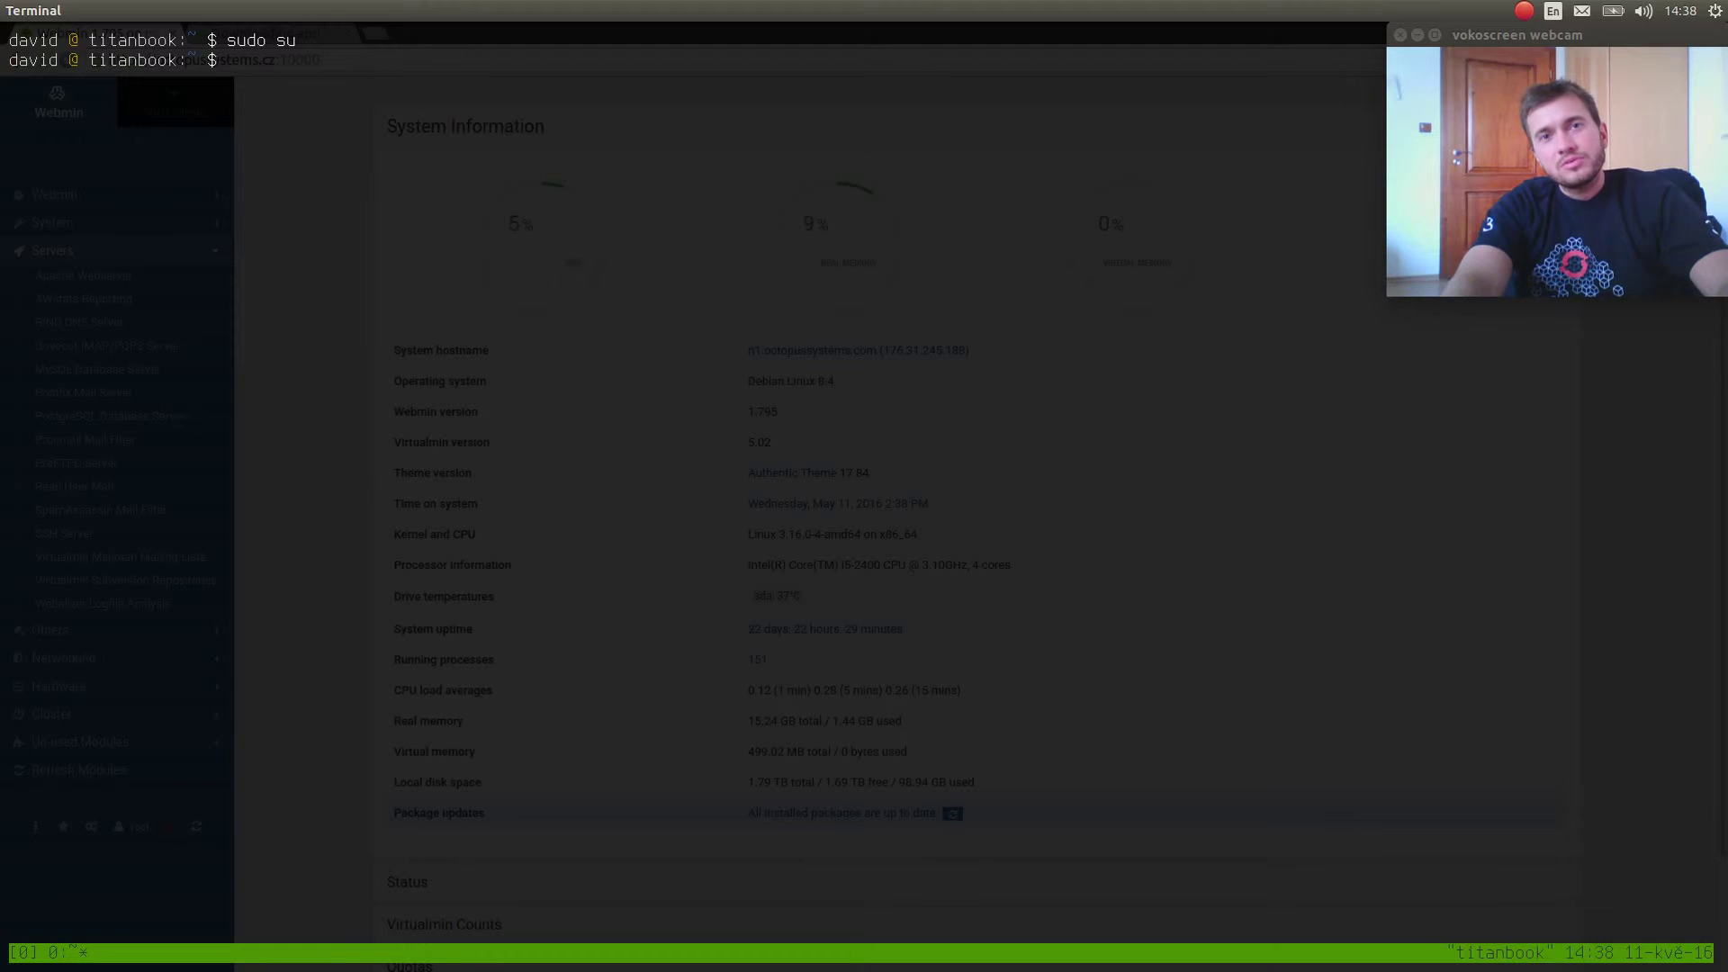
pyautogui.write('host octopussystems.cz')
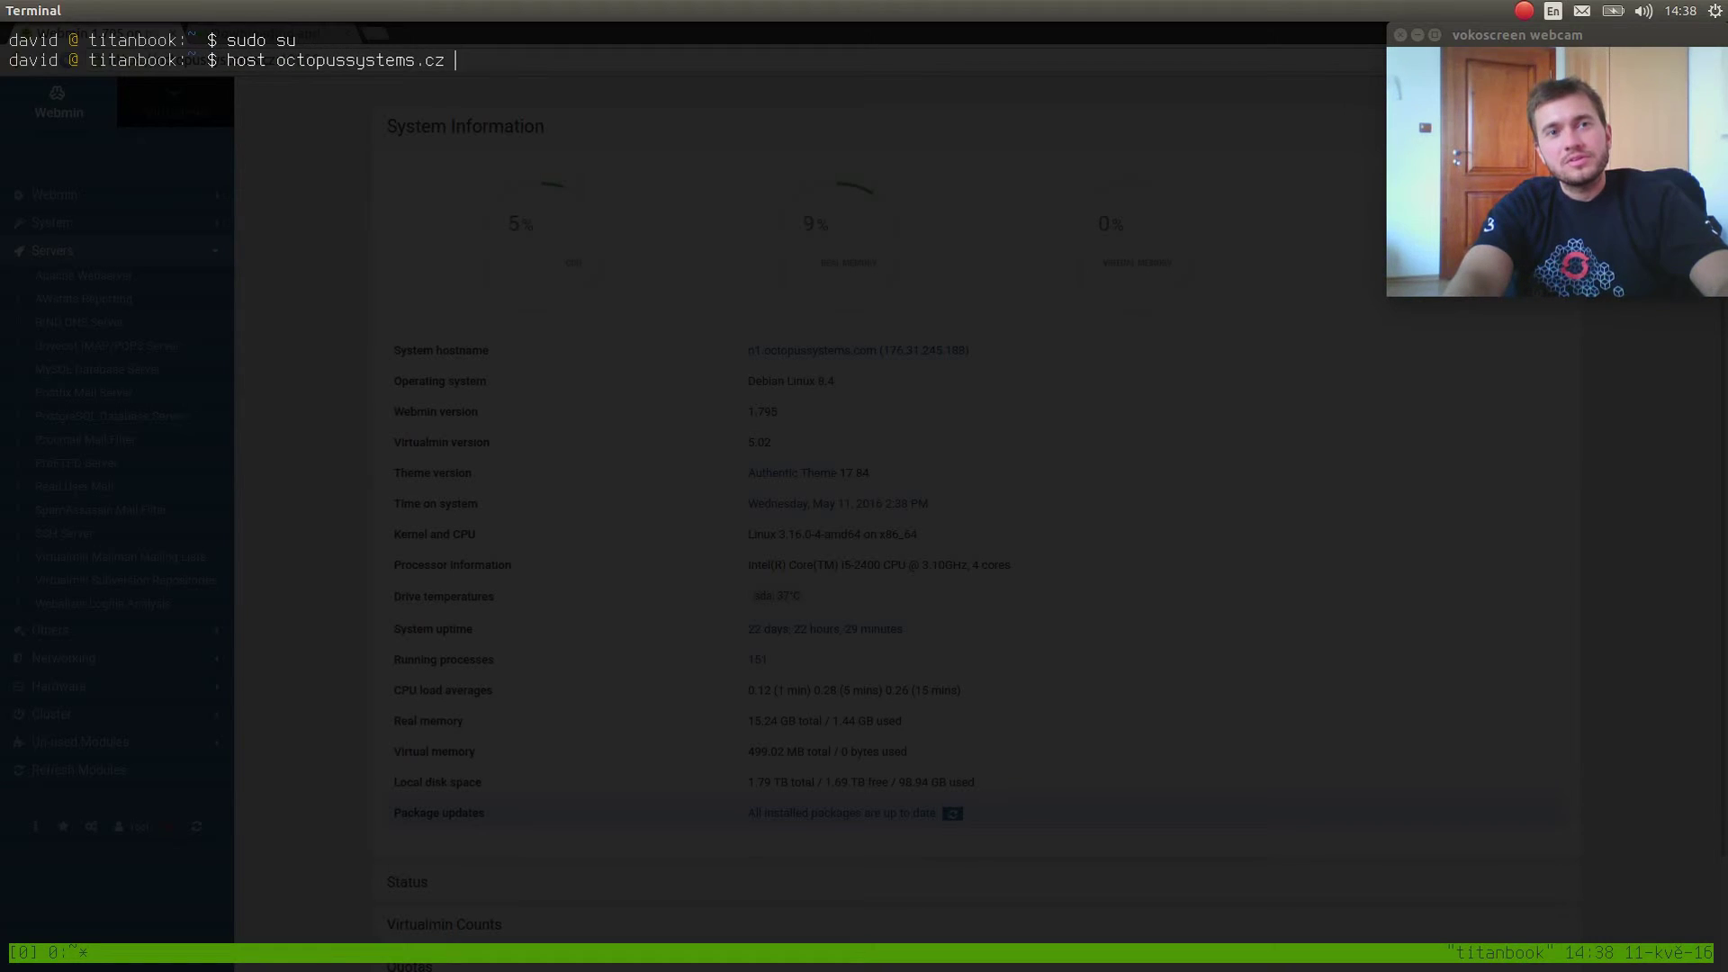
pyautogui.press('Return')
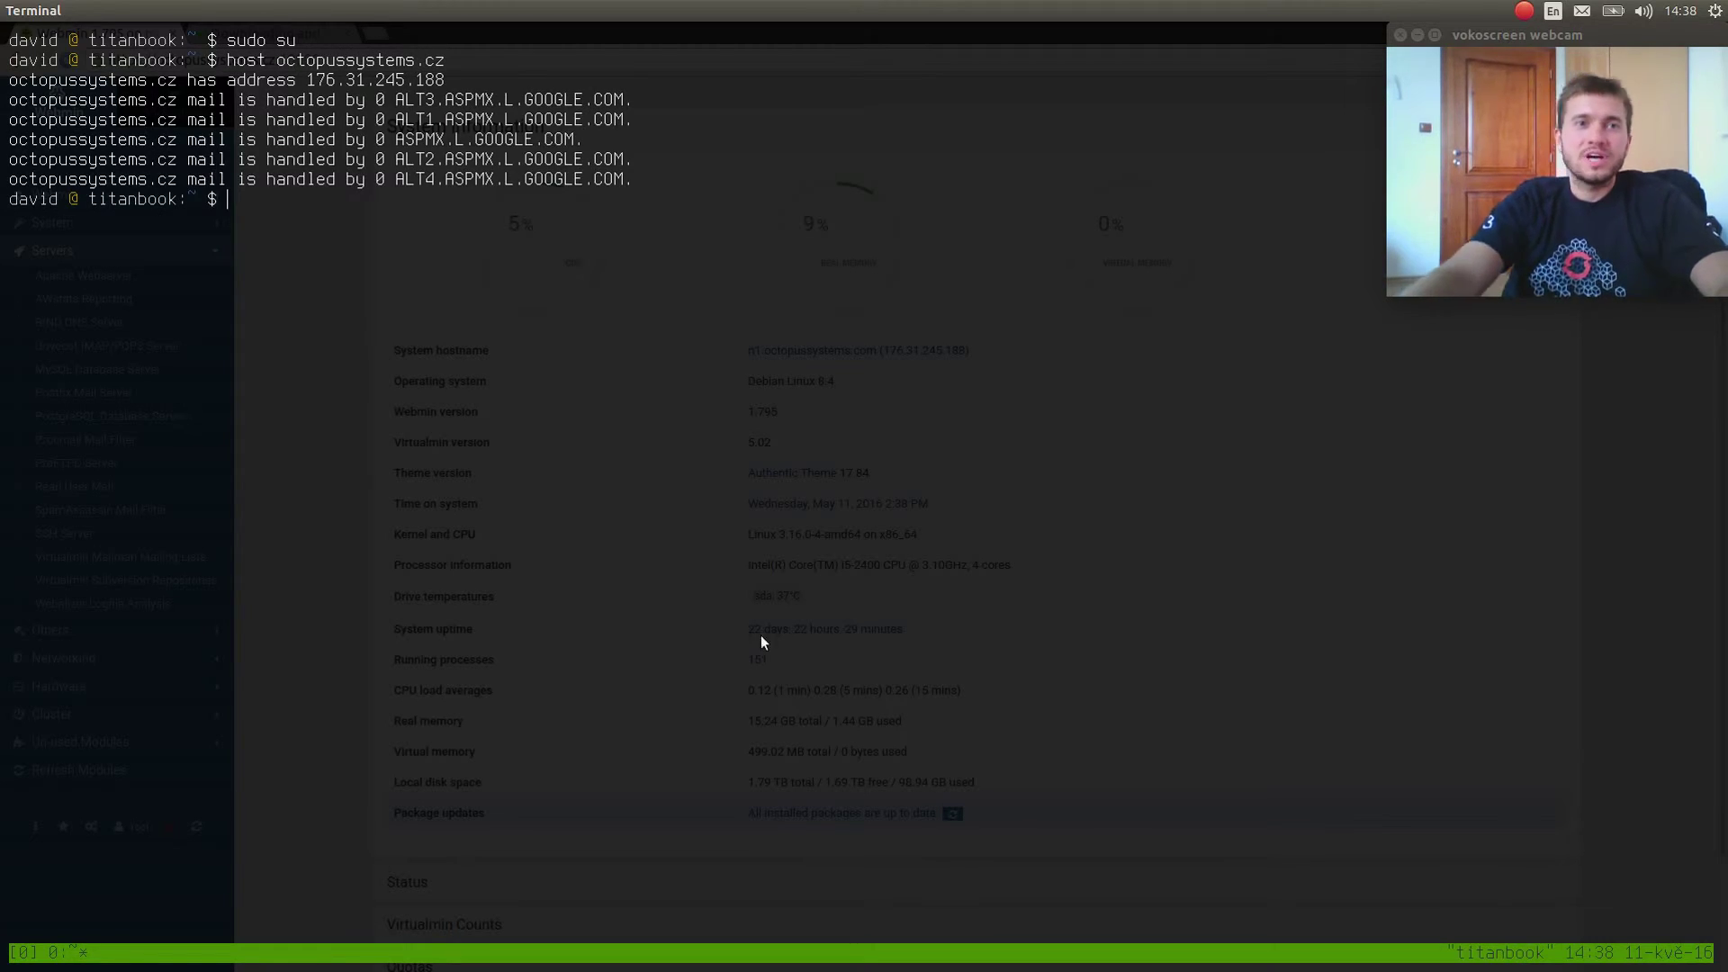
# Highlight the ASPMX.L.GOOGLE.COM mail-exchanger records and the domain, then switch back to the browser.
pyautogui.doubleClick(498, 106)
pyautogui.doubleClick(495, 142)
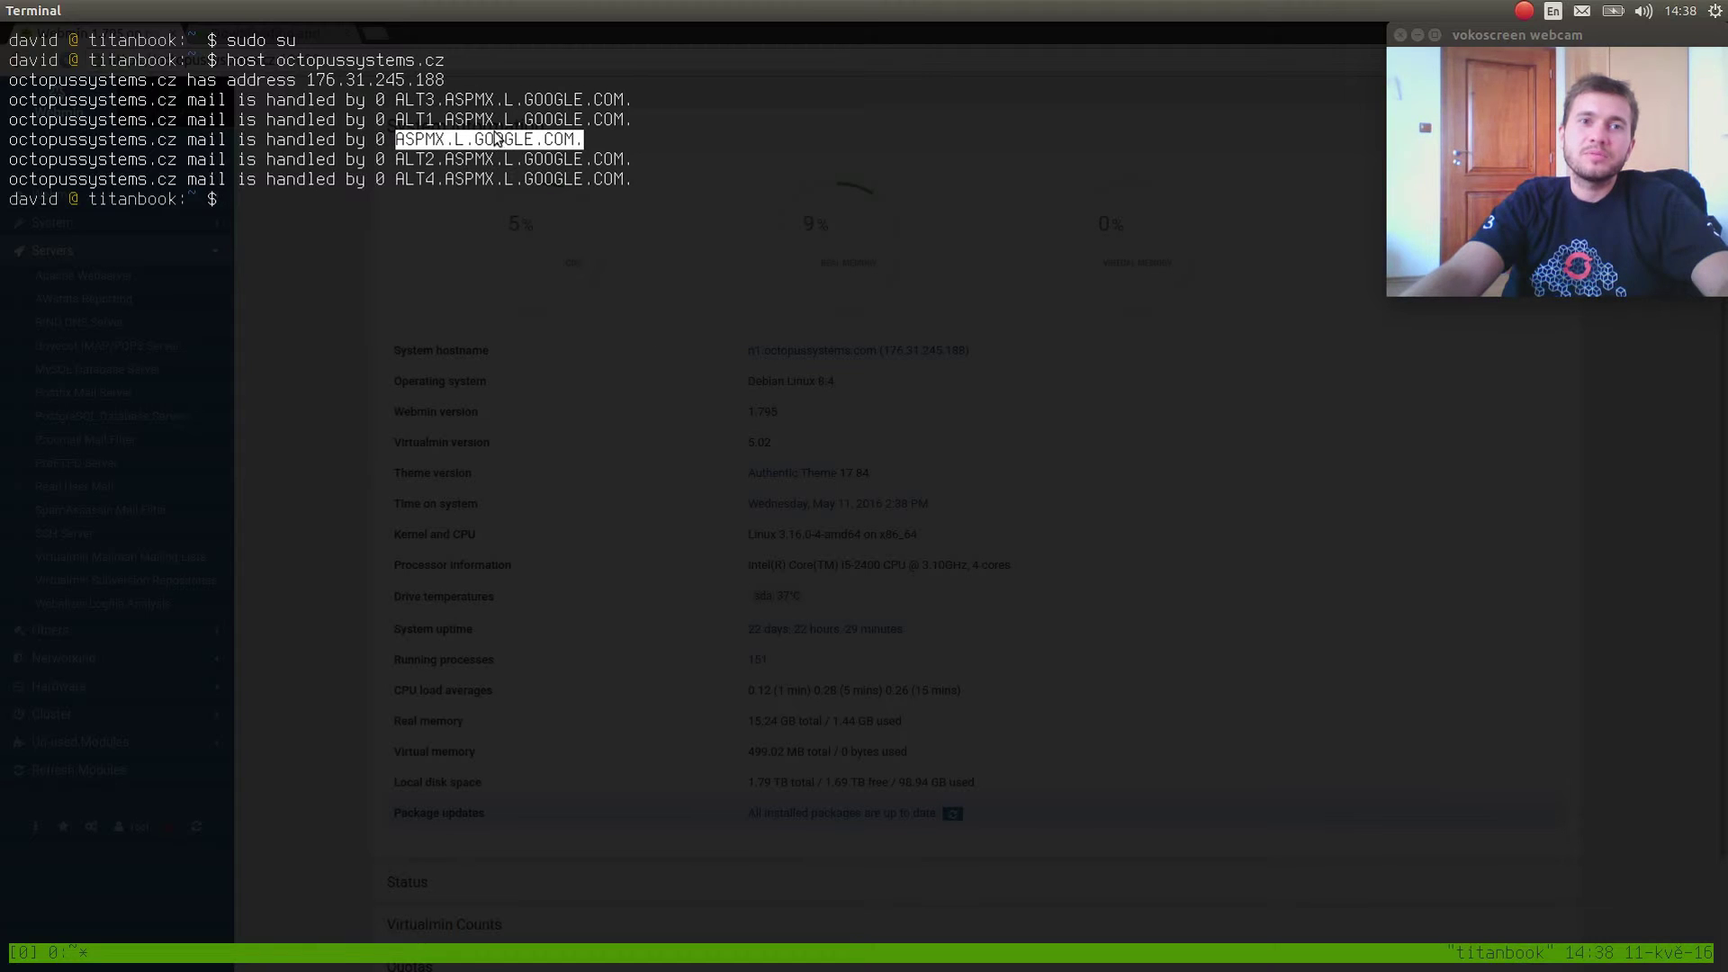
pyautogui.doubleClick(497, 120)
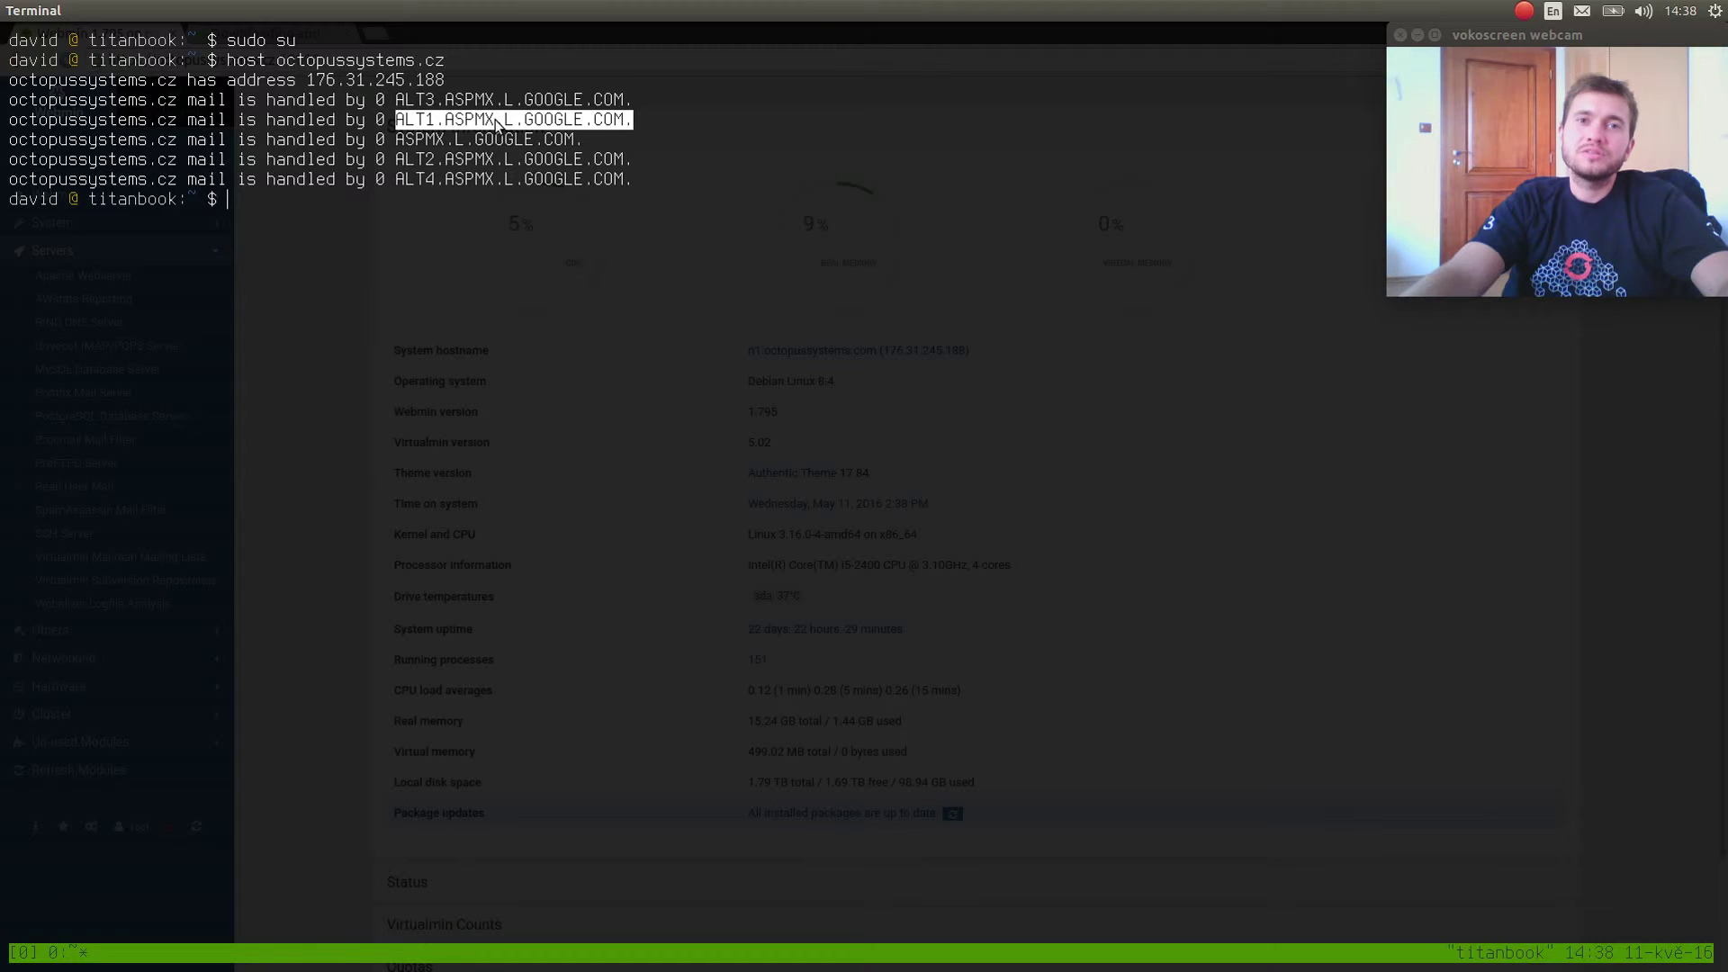
pyautogui.doubleClick(324, 61)
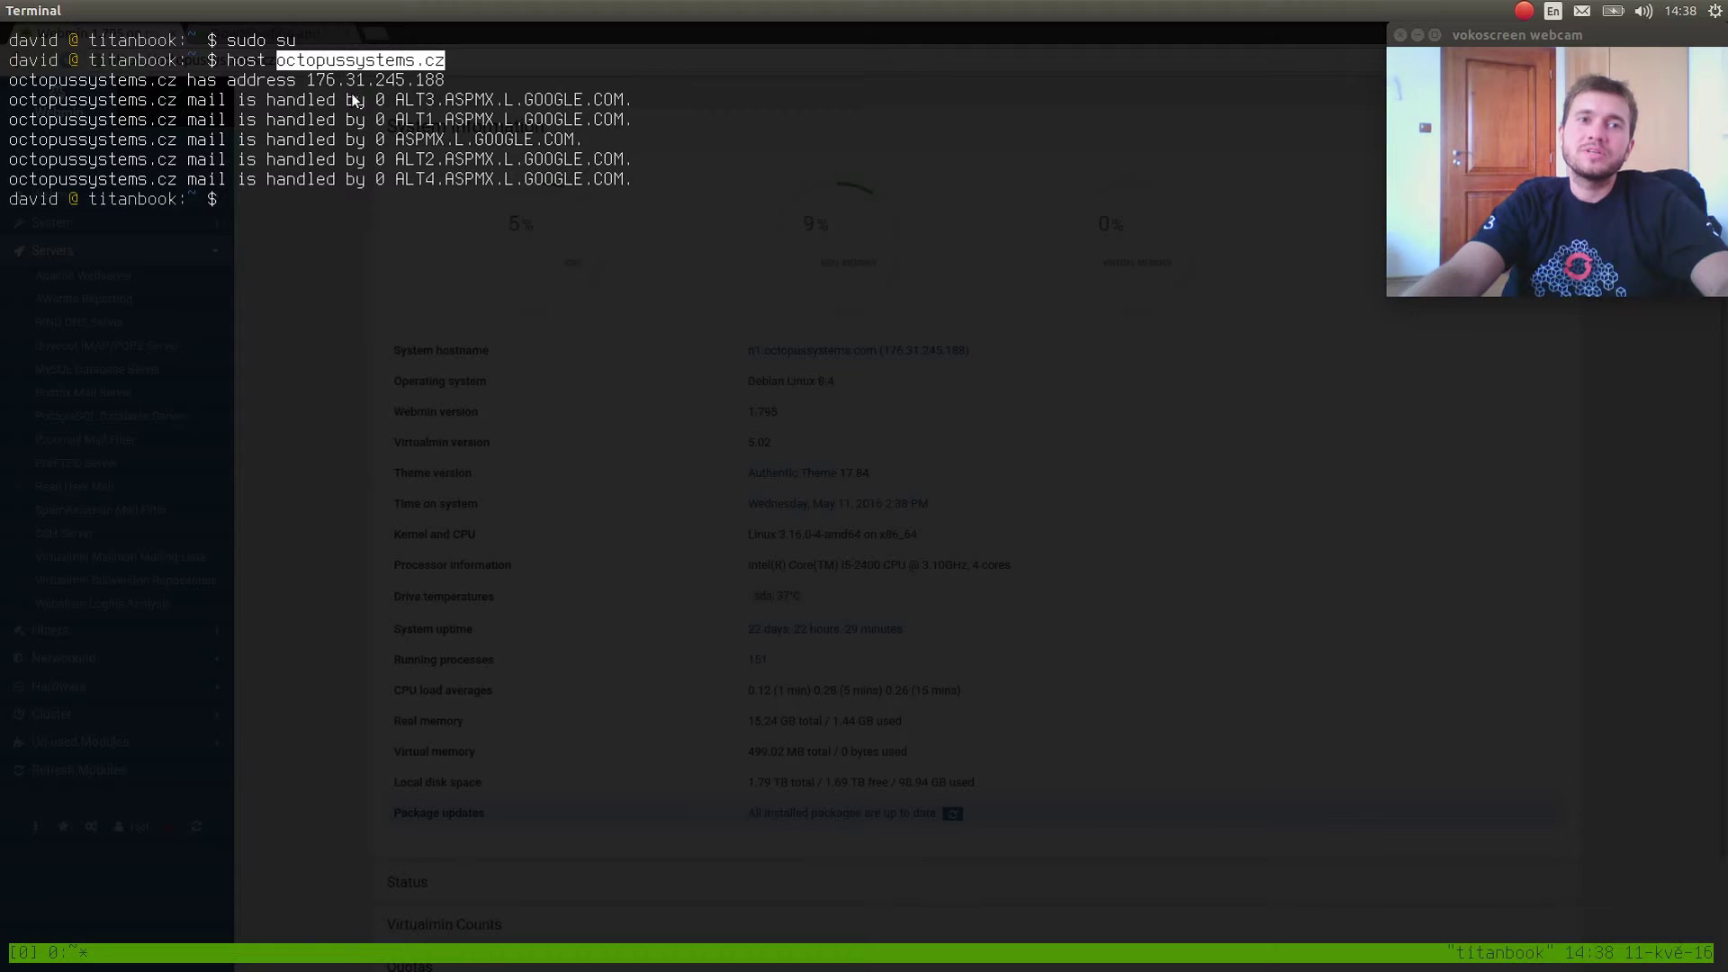
pyautogui.doubleClick(441, 99)
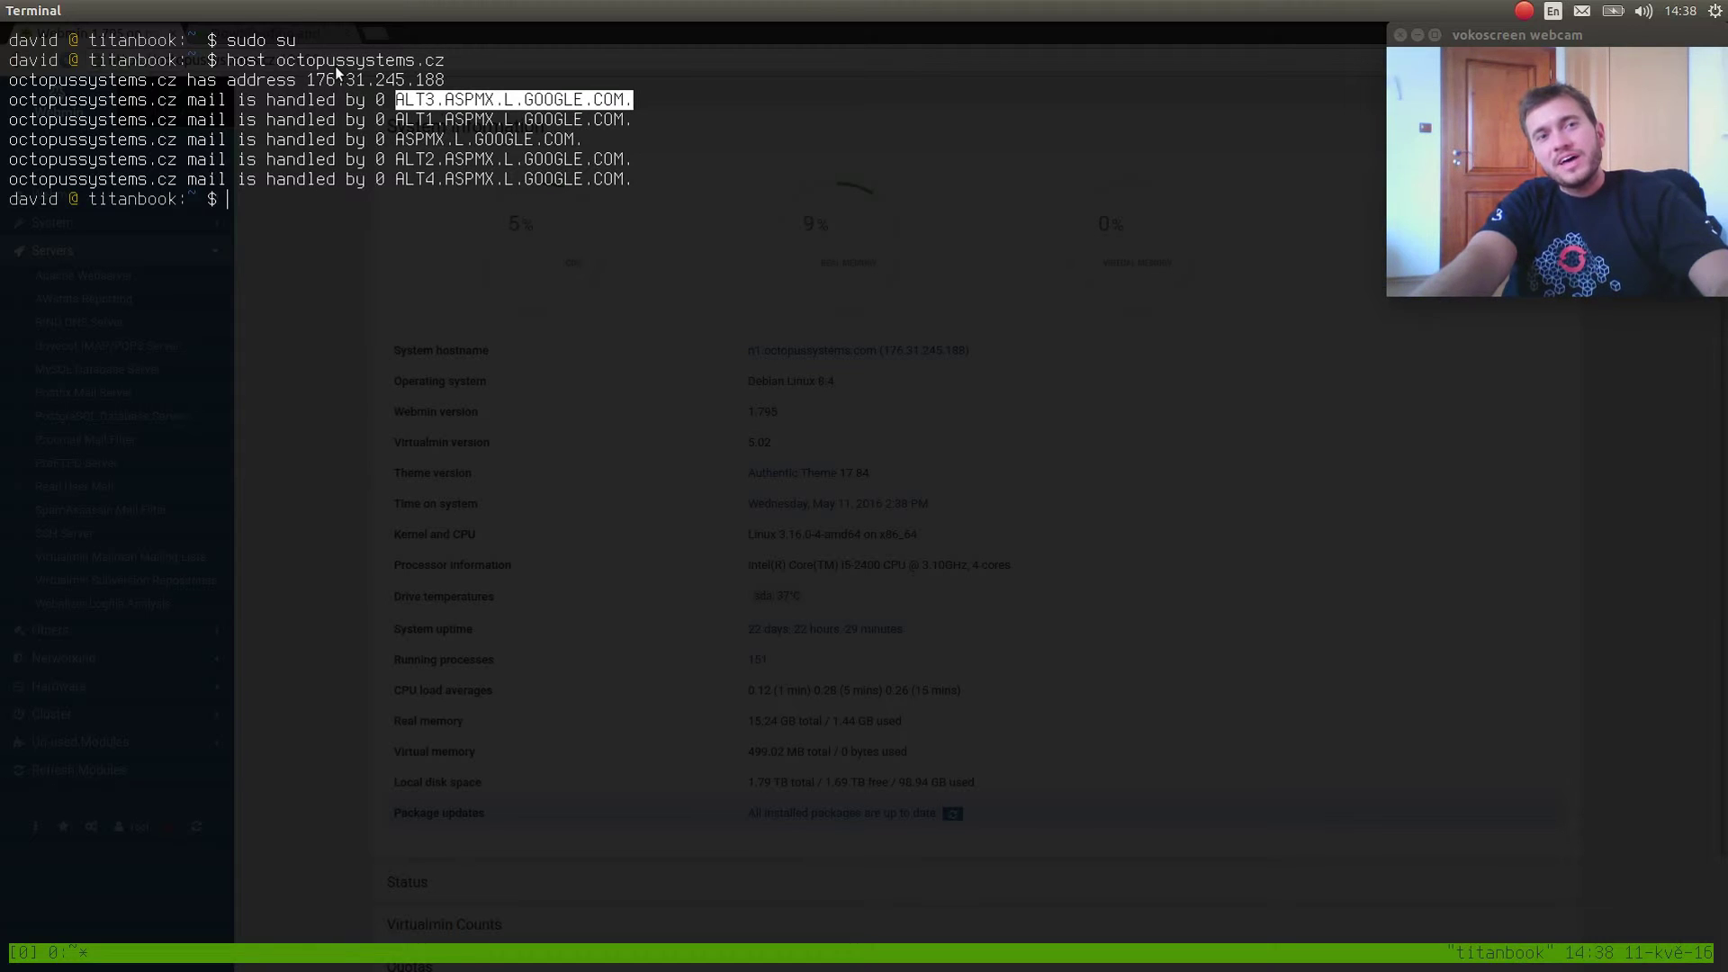
pyautogui.hotkey('alt', 'Tab')
# Go from the Virtualmin download tab back to the Webmin dashboard tab.
pyautogui.click(304, 32)
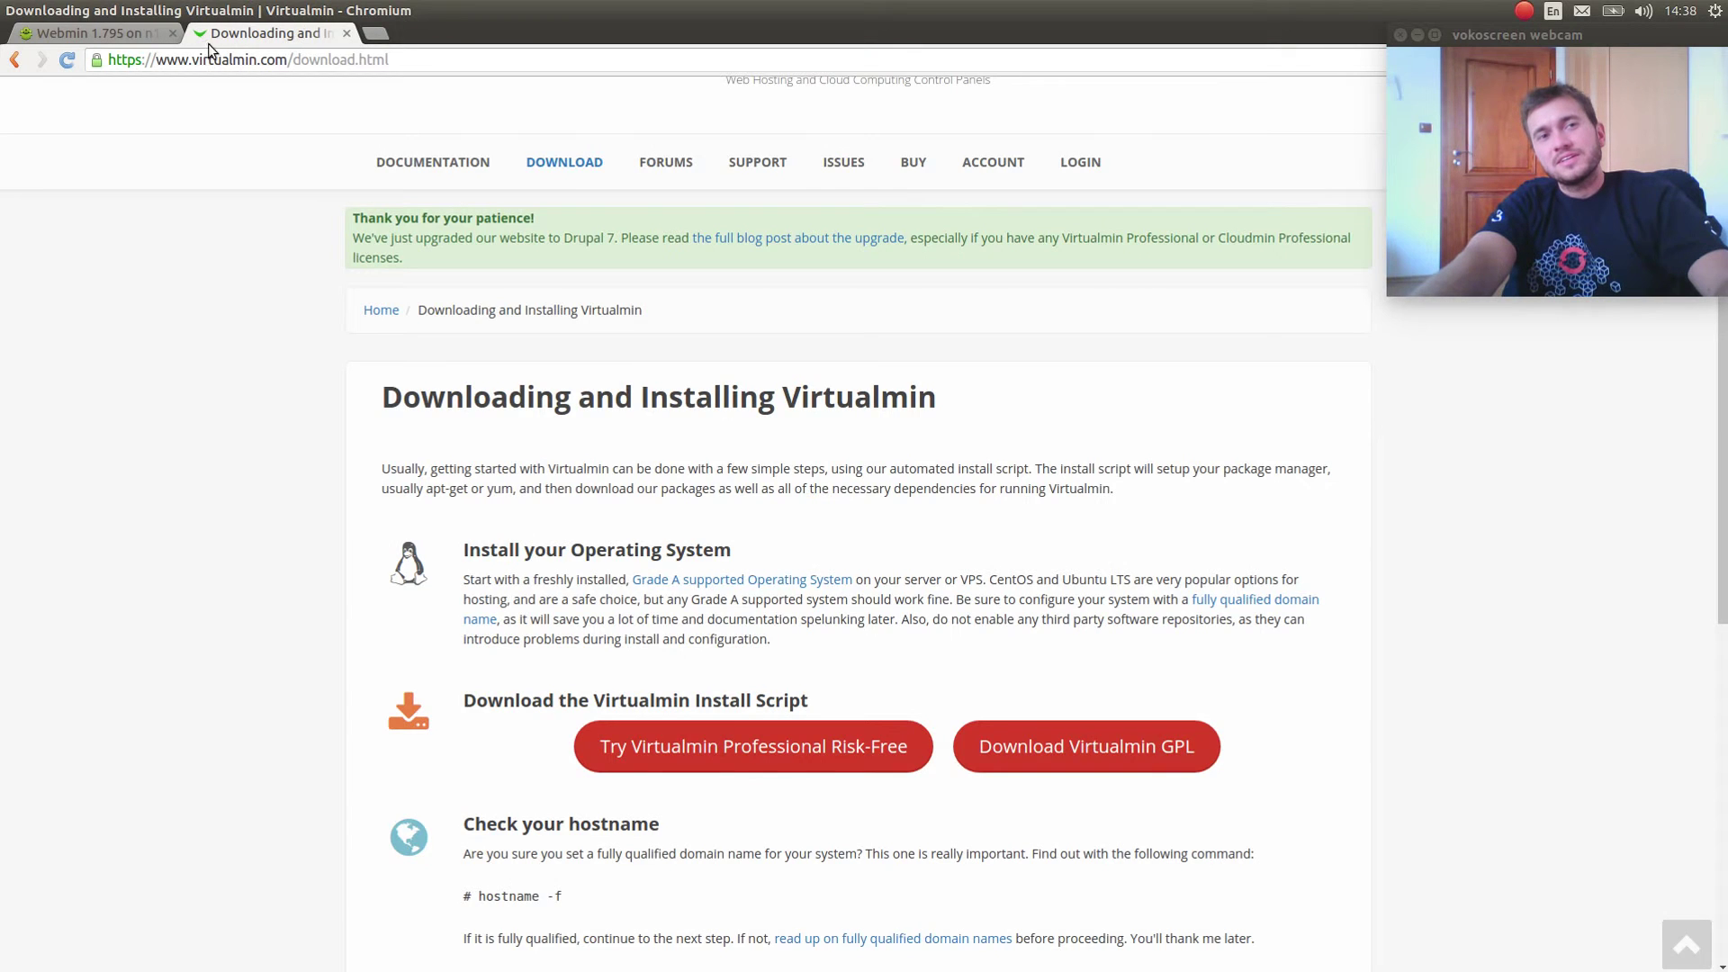
pyautogui.click(155, 38)
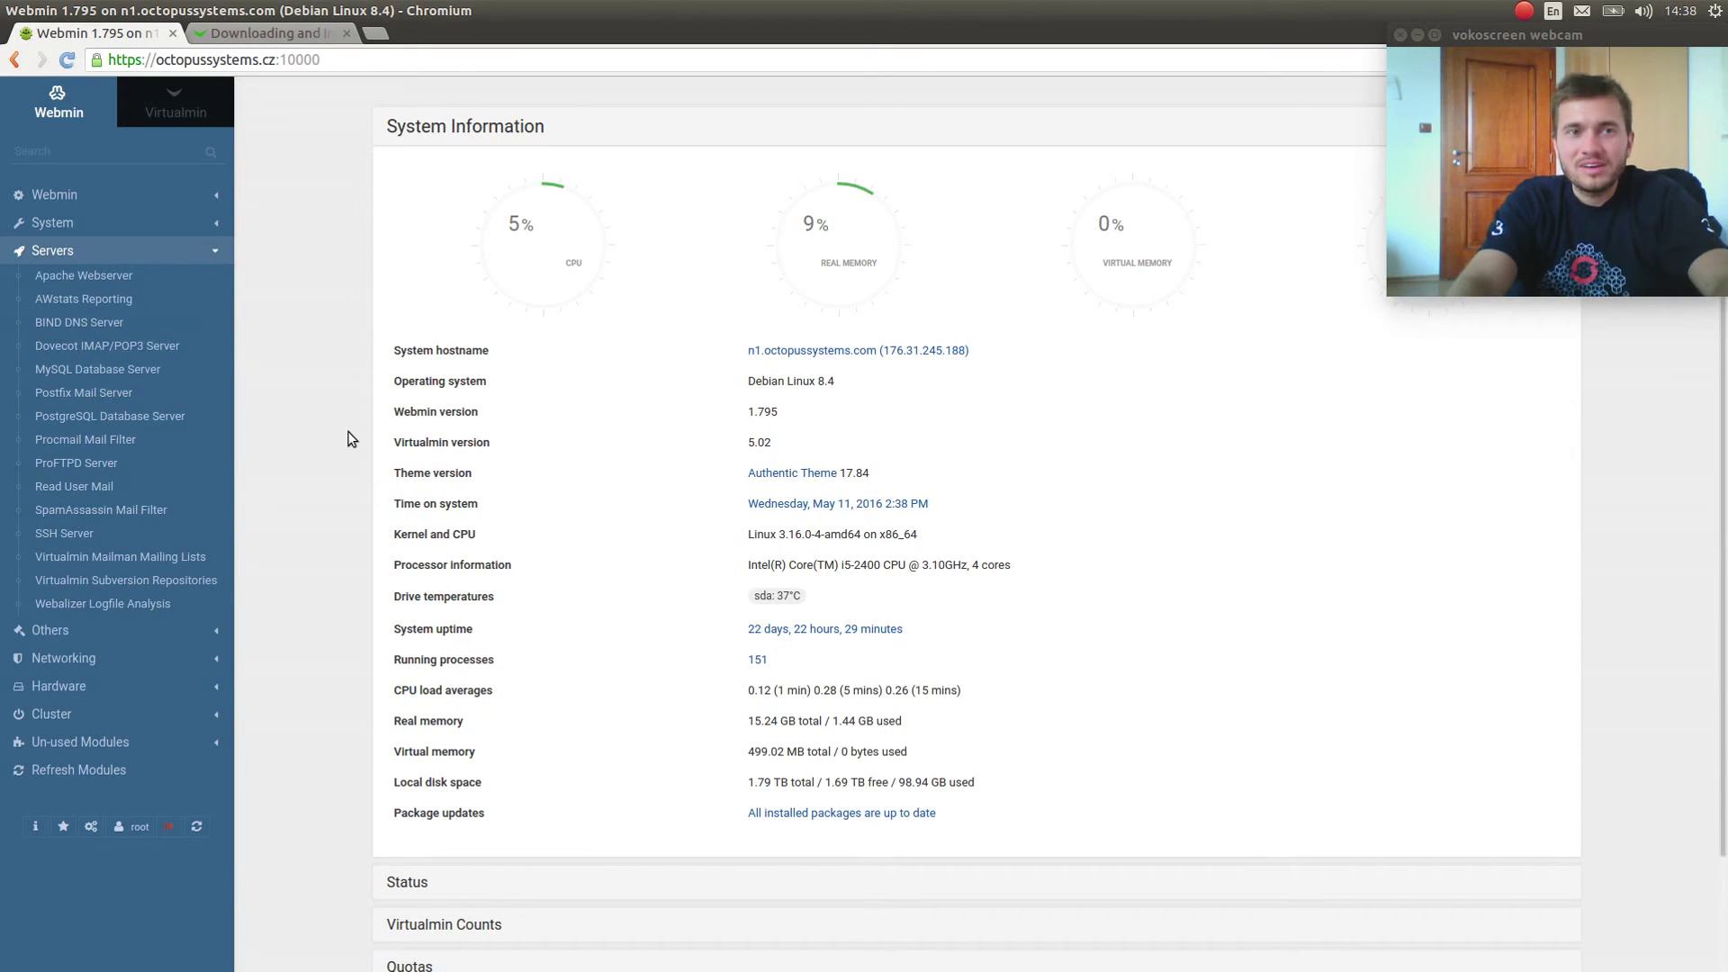
# Clear the drop-down terminal screen and hide the terminal again.
pyautogui.press('F12')
pyautogui.hotkey('ctrl', 'l')
pyautogui.press('Return')
pyautogui.press('Return')
pyautogui.hotkey('ctrl', 'l')
pyautogui.press('F12')
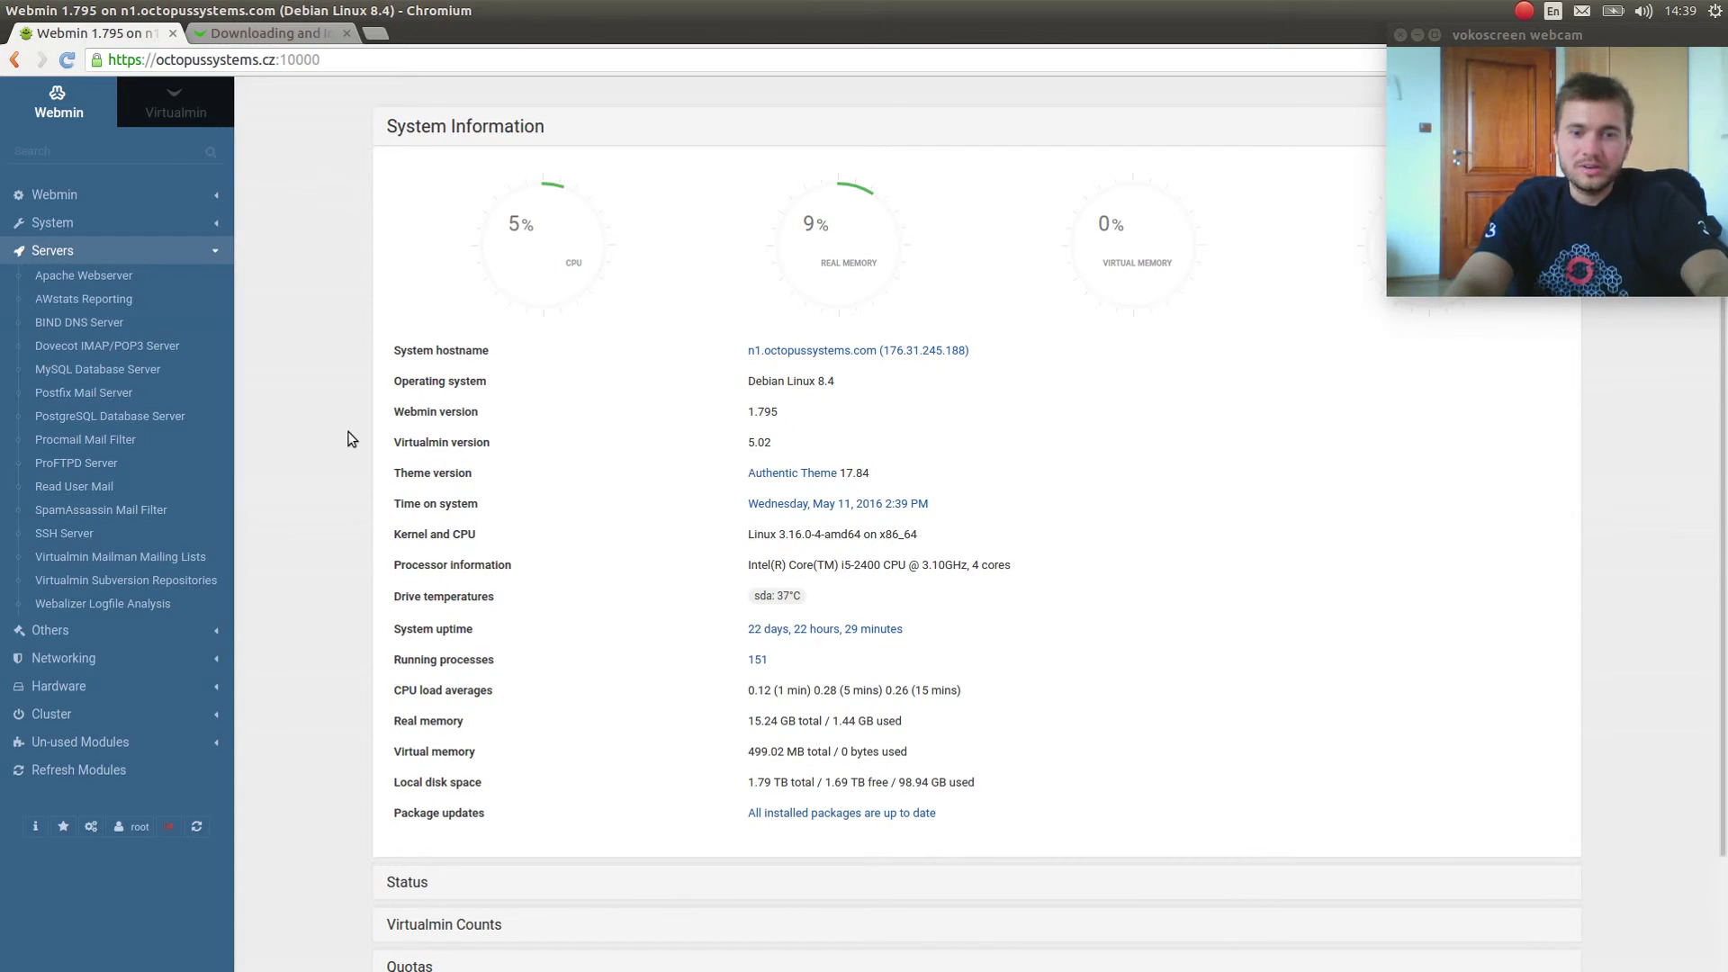
# Load gmail.com in a third browser tab from the 'gma' address-bar entry.
pyautogui.hotkey('ctrl', 't')
pyautogui.write('gma')
pyautogui.press('Return')
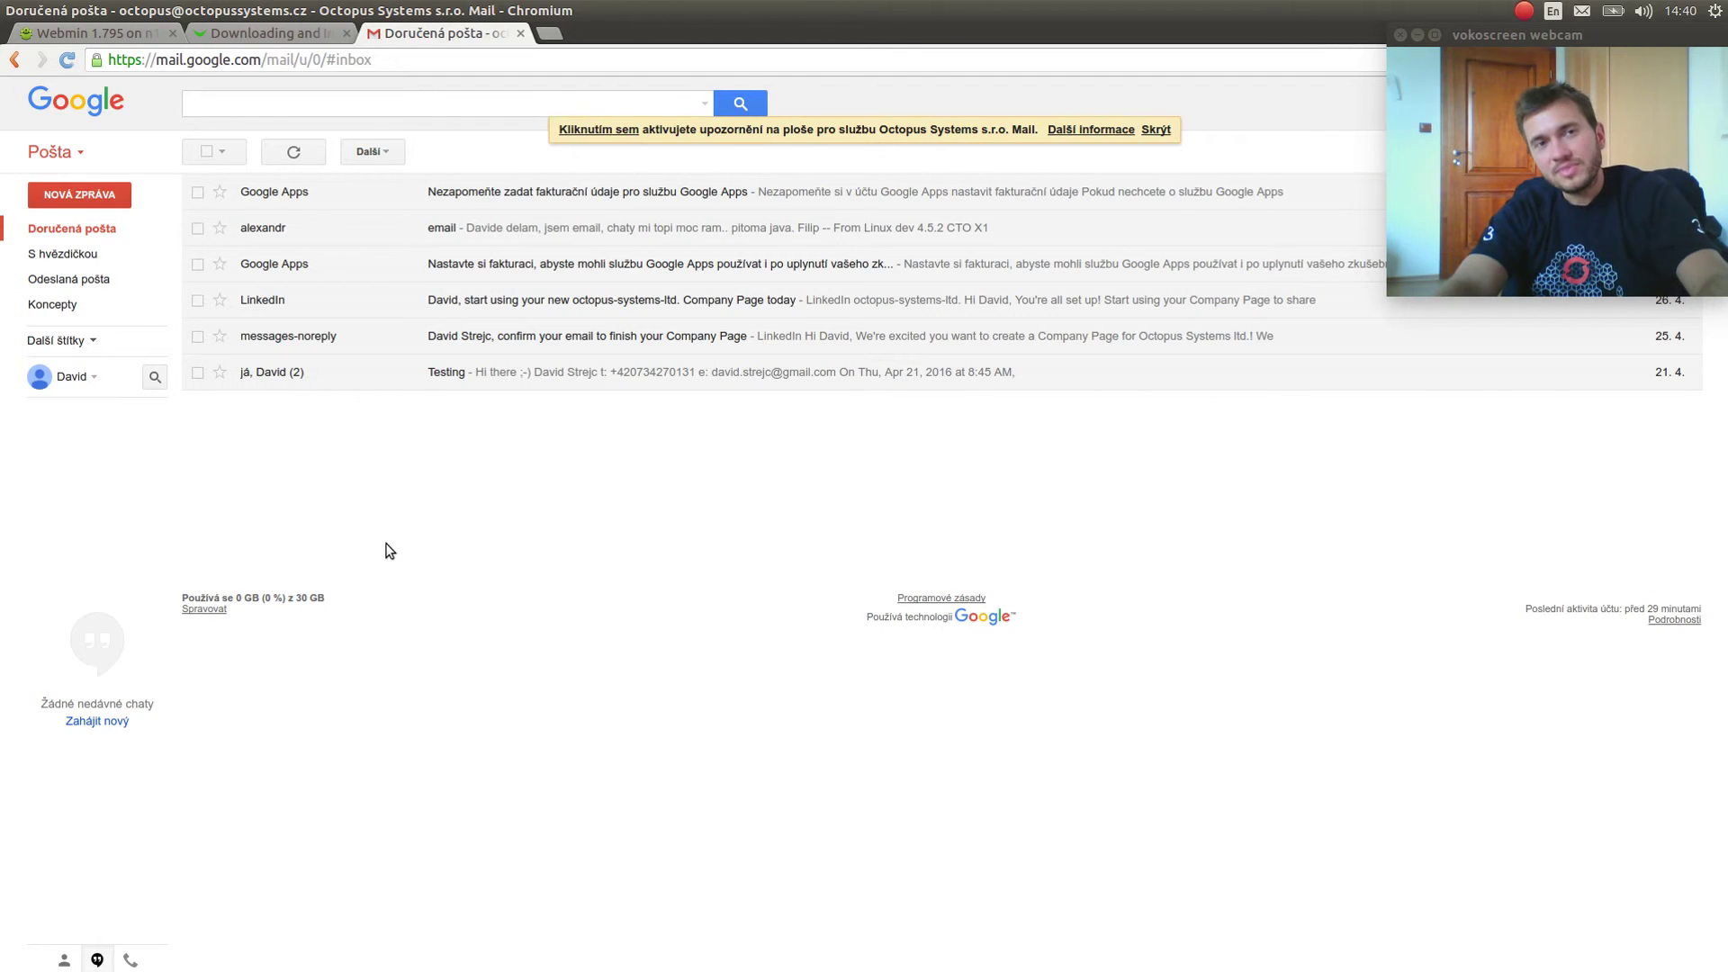
# Close the Virtualmin download tab and bring the Webmin dashboard tab back to the front.
pyautogui.hotkey('ctrl', 'pageup')
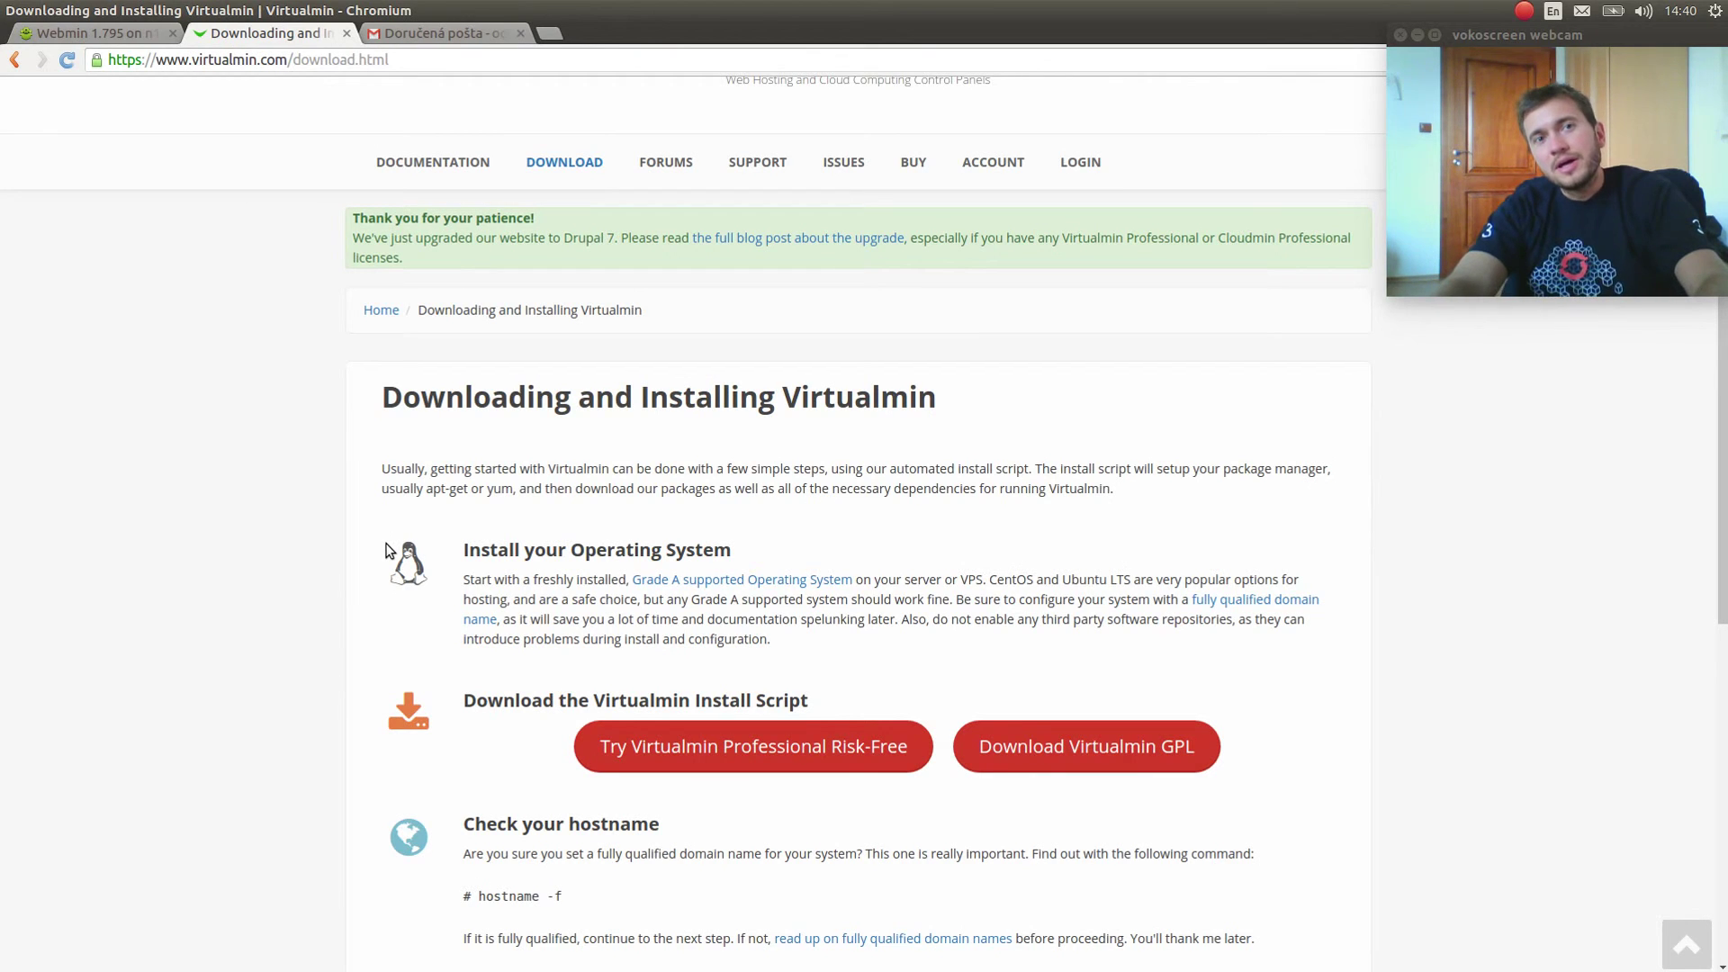
pyautogui.hotkey('ctrl', 'w')
pyautogui.hotkey('ctrl', 'pageup')
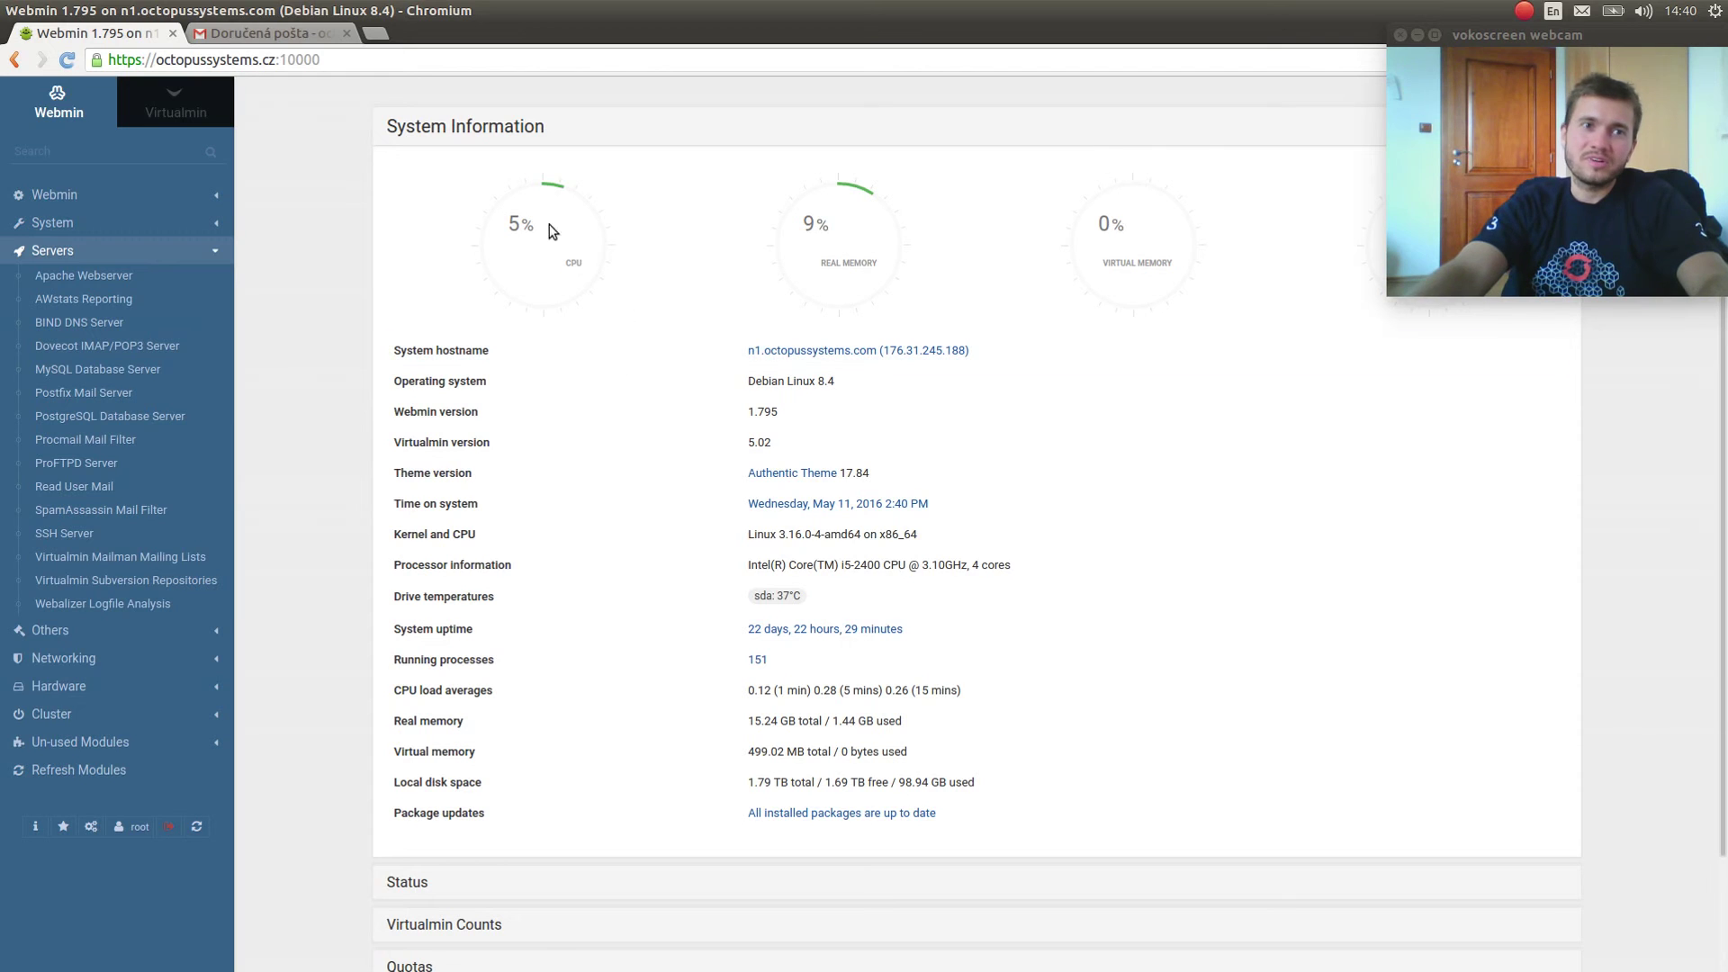
# Switch the left sidebar from Webmin to the Virtualmin tab.
pyautogui.click(213, 99)
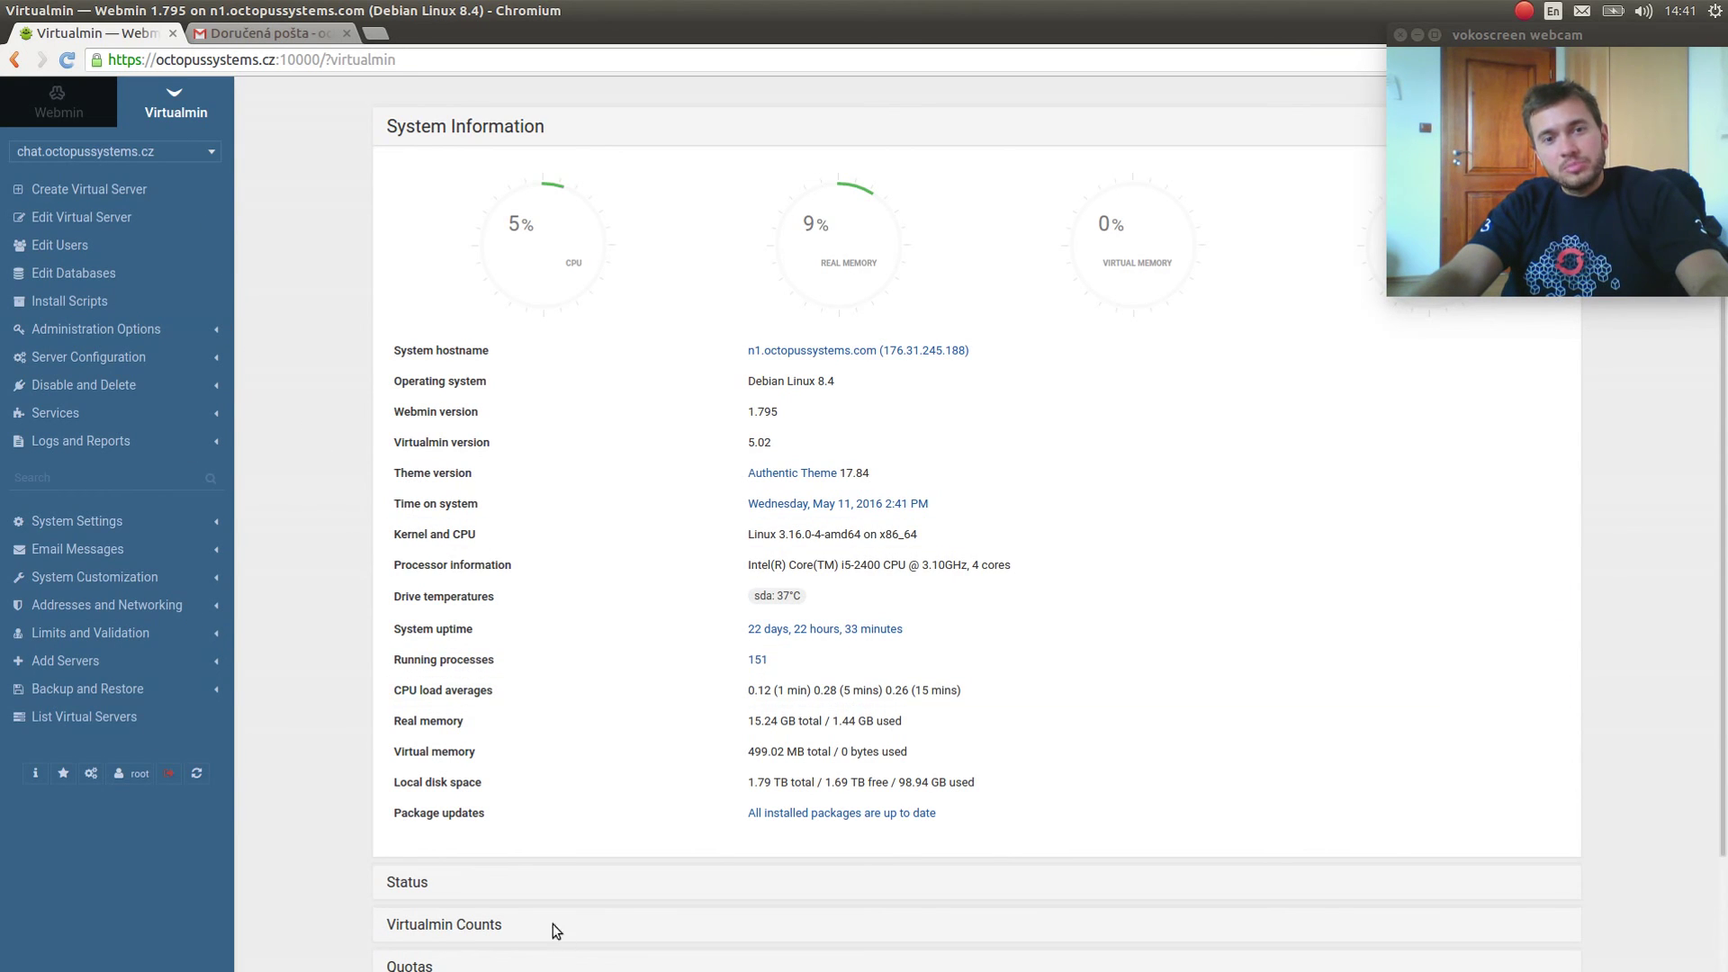
# Expand the Status, Virtualmin Counts, Quotas and IP Address Allocation dashboard sections.
pyautogui.scroll(-3, 369, 854)
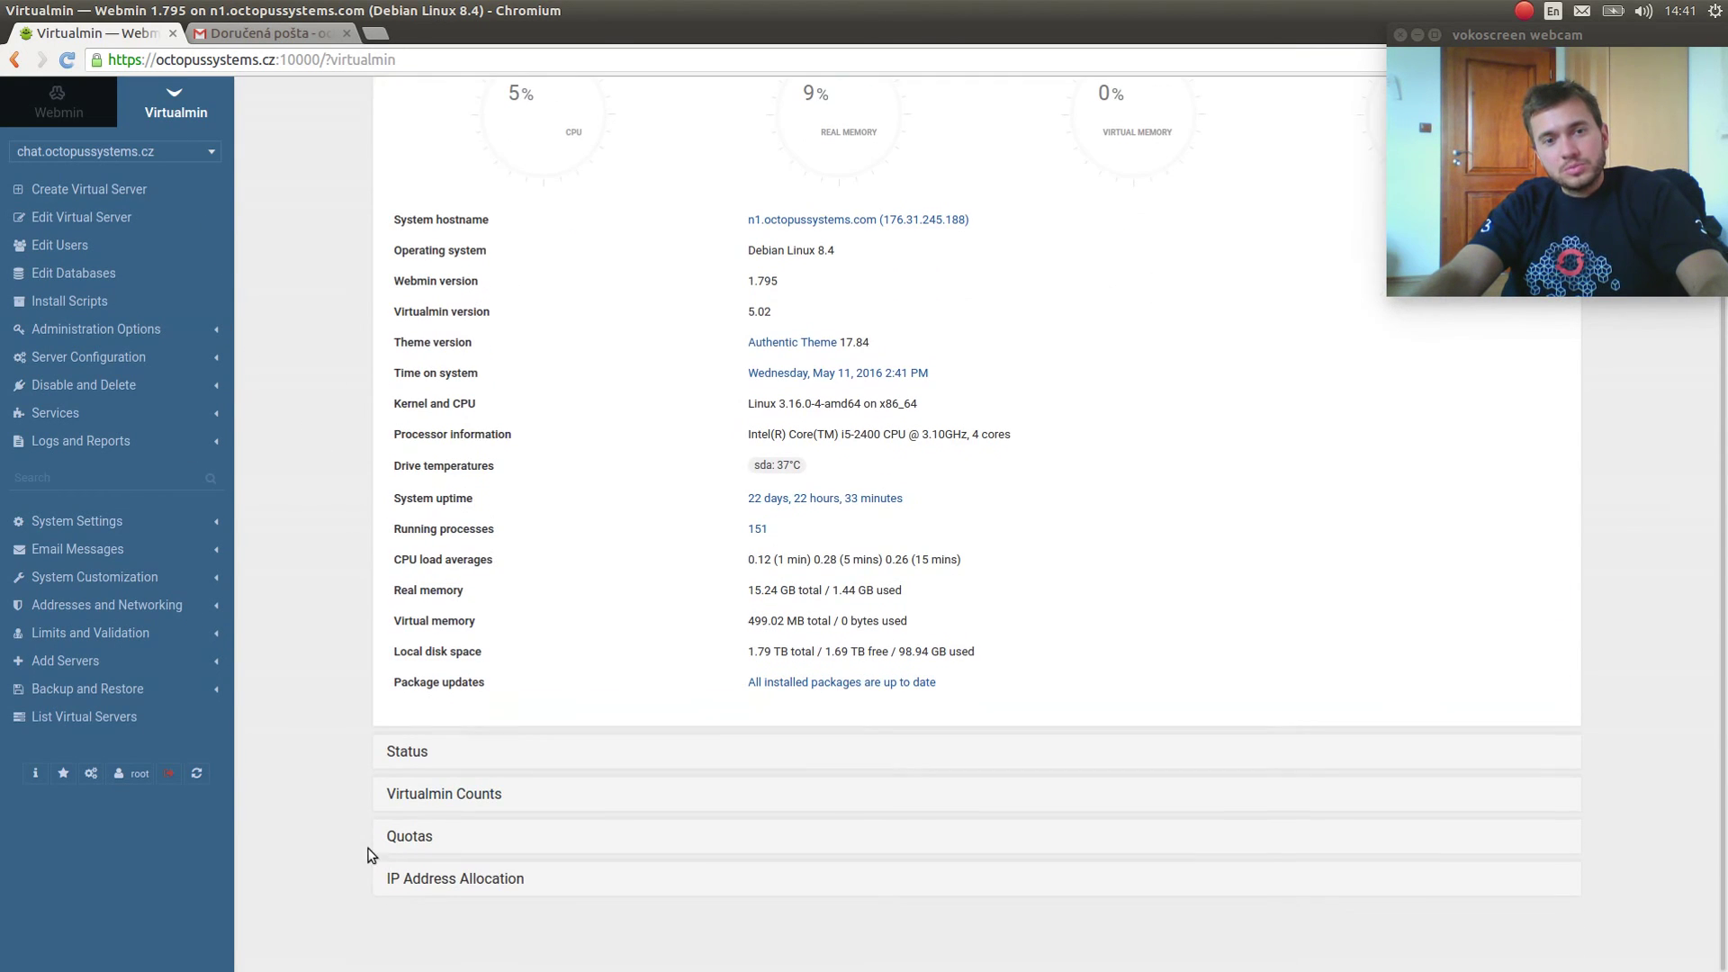
pyautogui.click(416, 753)
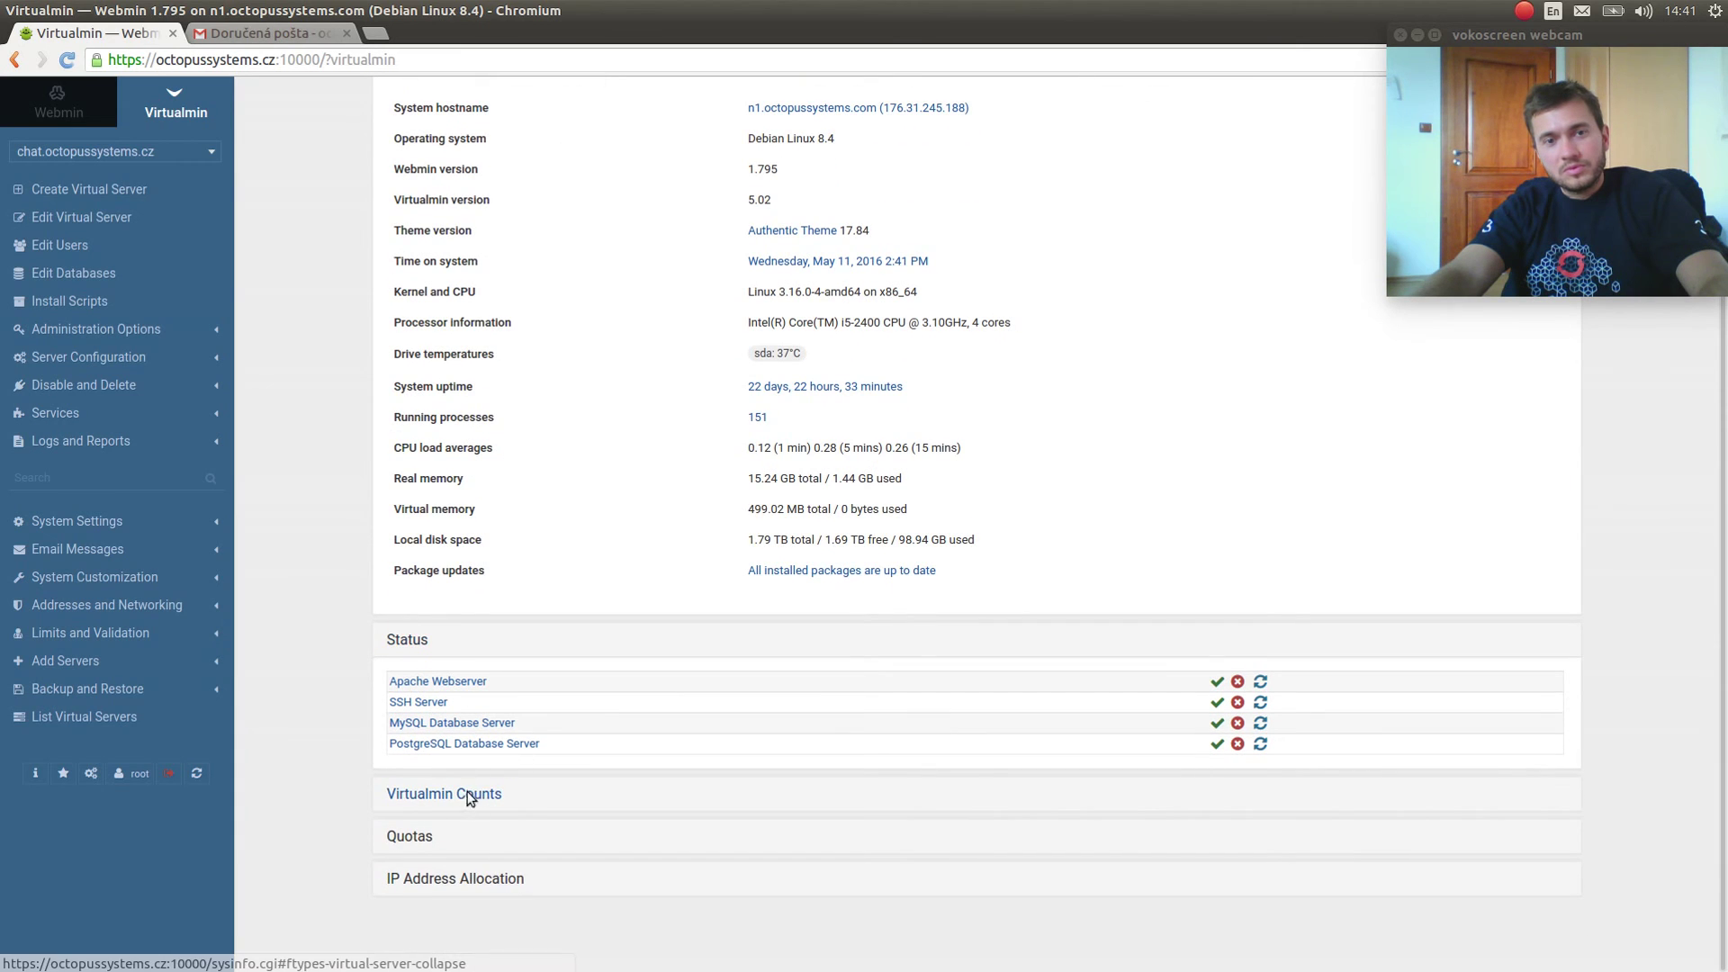
pyautogui.click(471, 801)
pyautogui.click(423, 889)
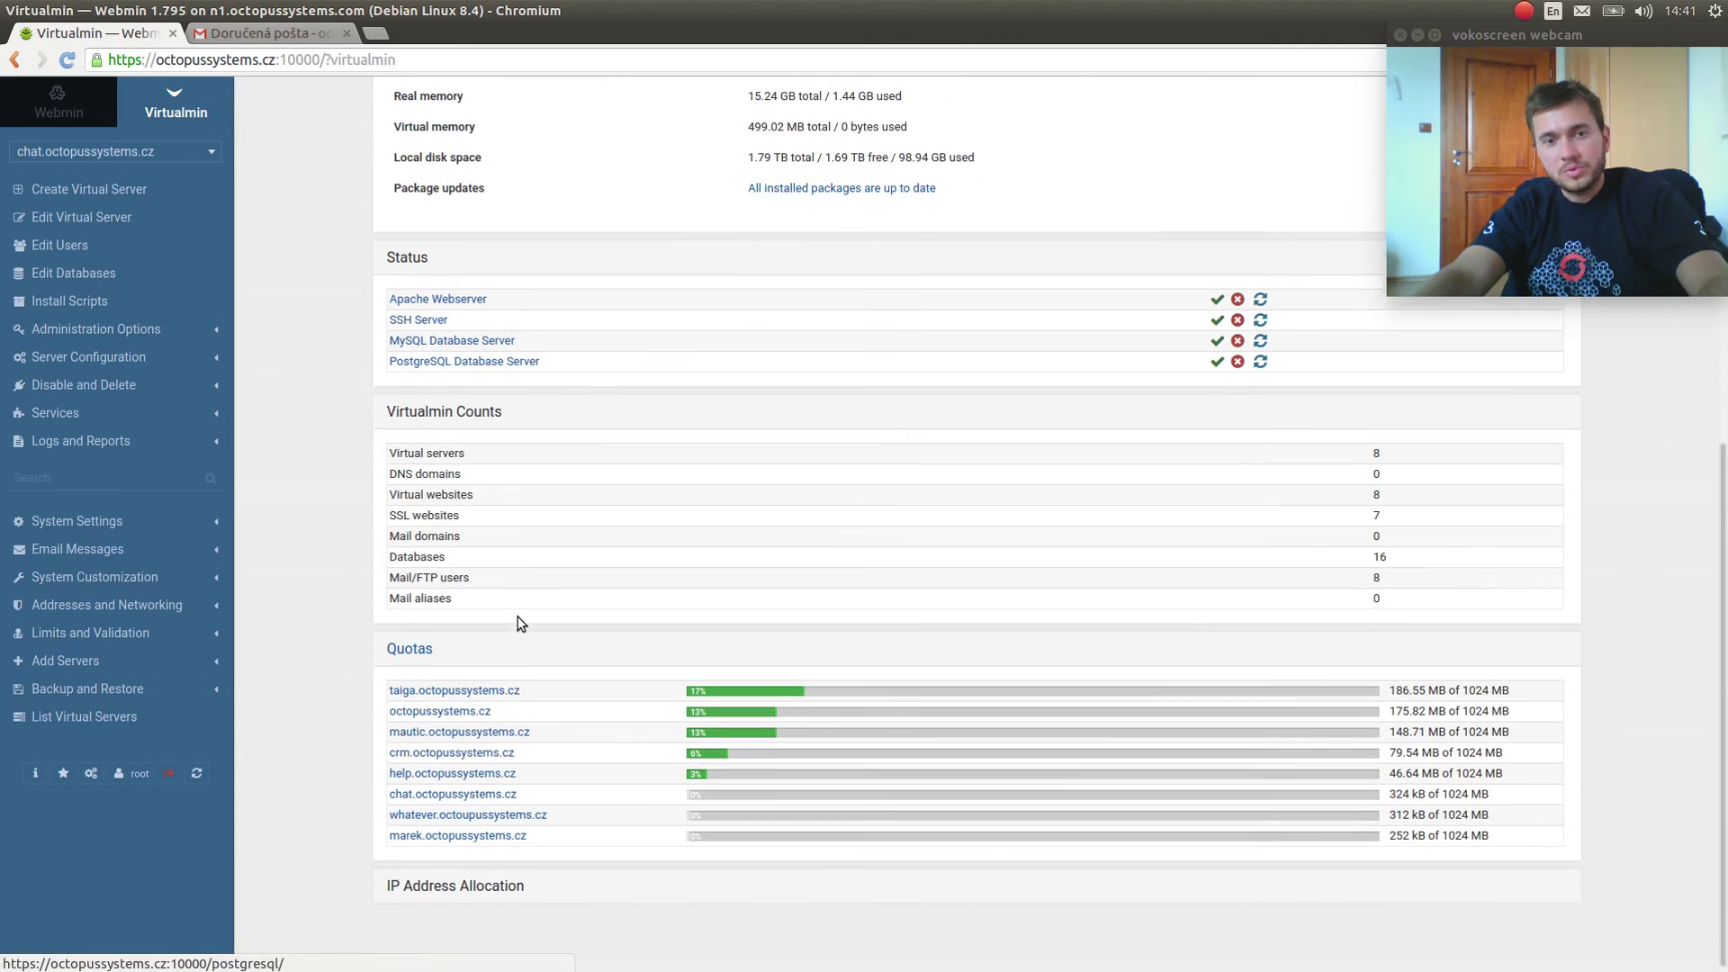
pyautogui.click(453, 880)
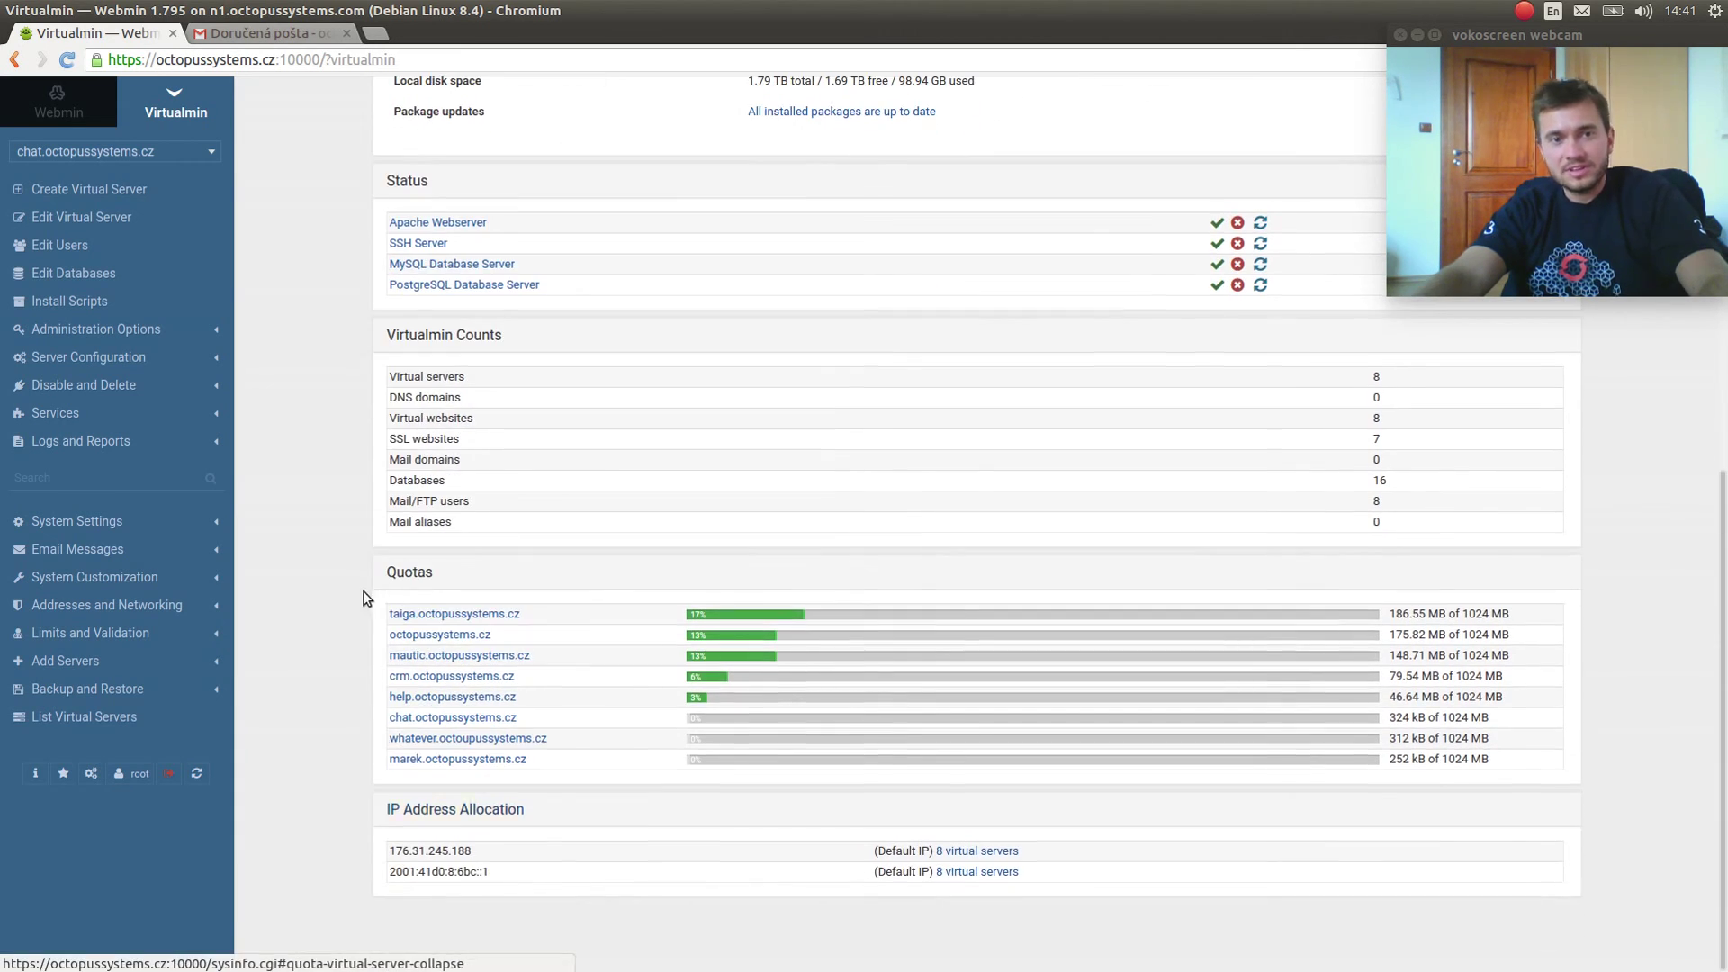
# Highlight the heaviest disk-quota domains and the system info rows, then return to the top.
pyautogui.moveTo(446, 603); pyautogui.dragTo(594, 668)
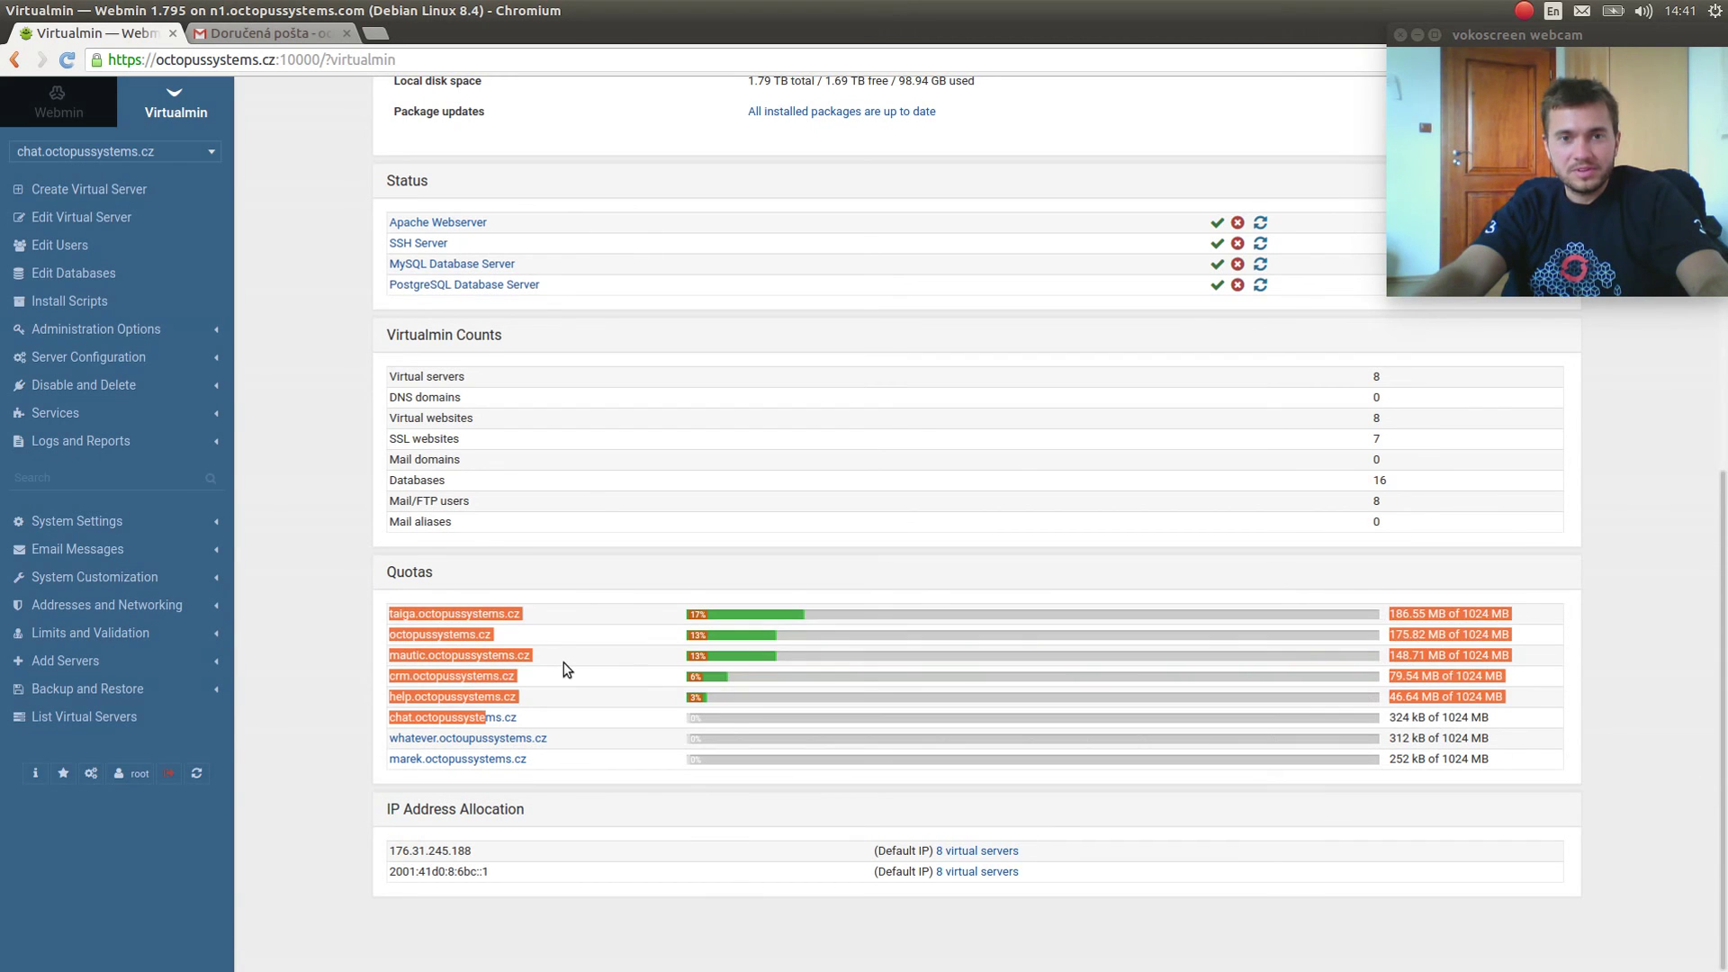
pyautogui.click(360, 670)
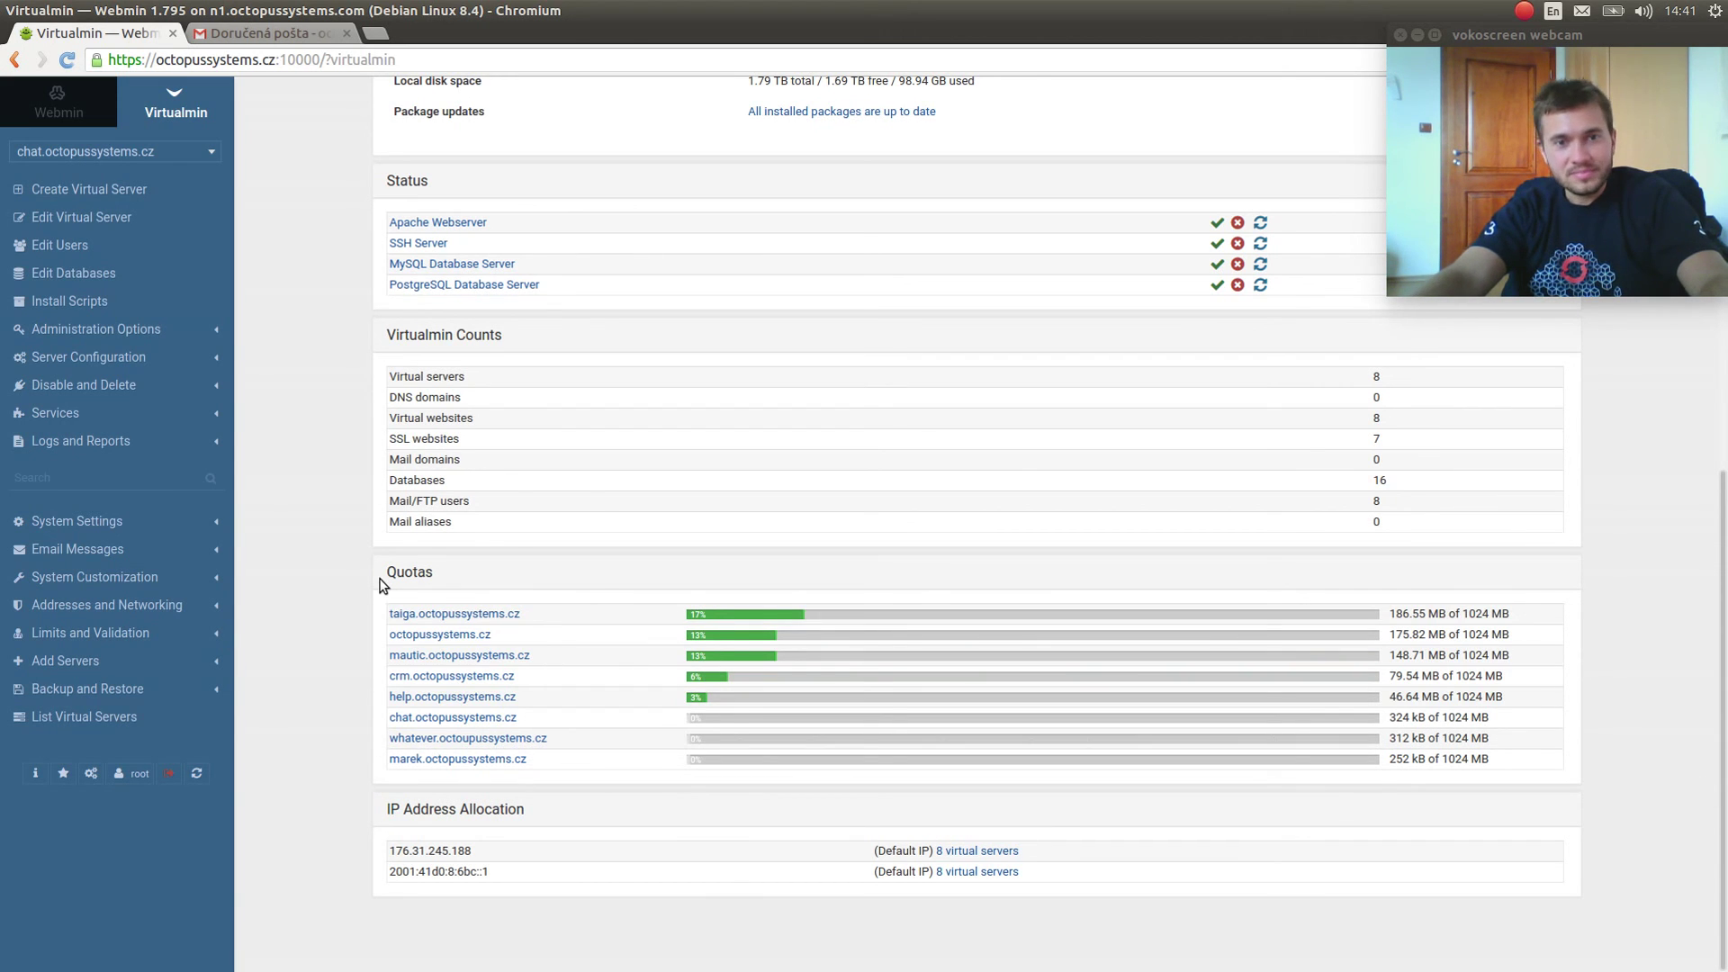
pyautogui.scroll(5, 400, 648)
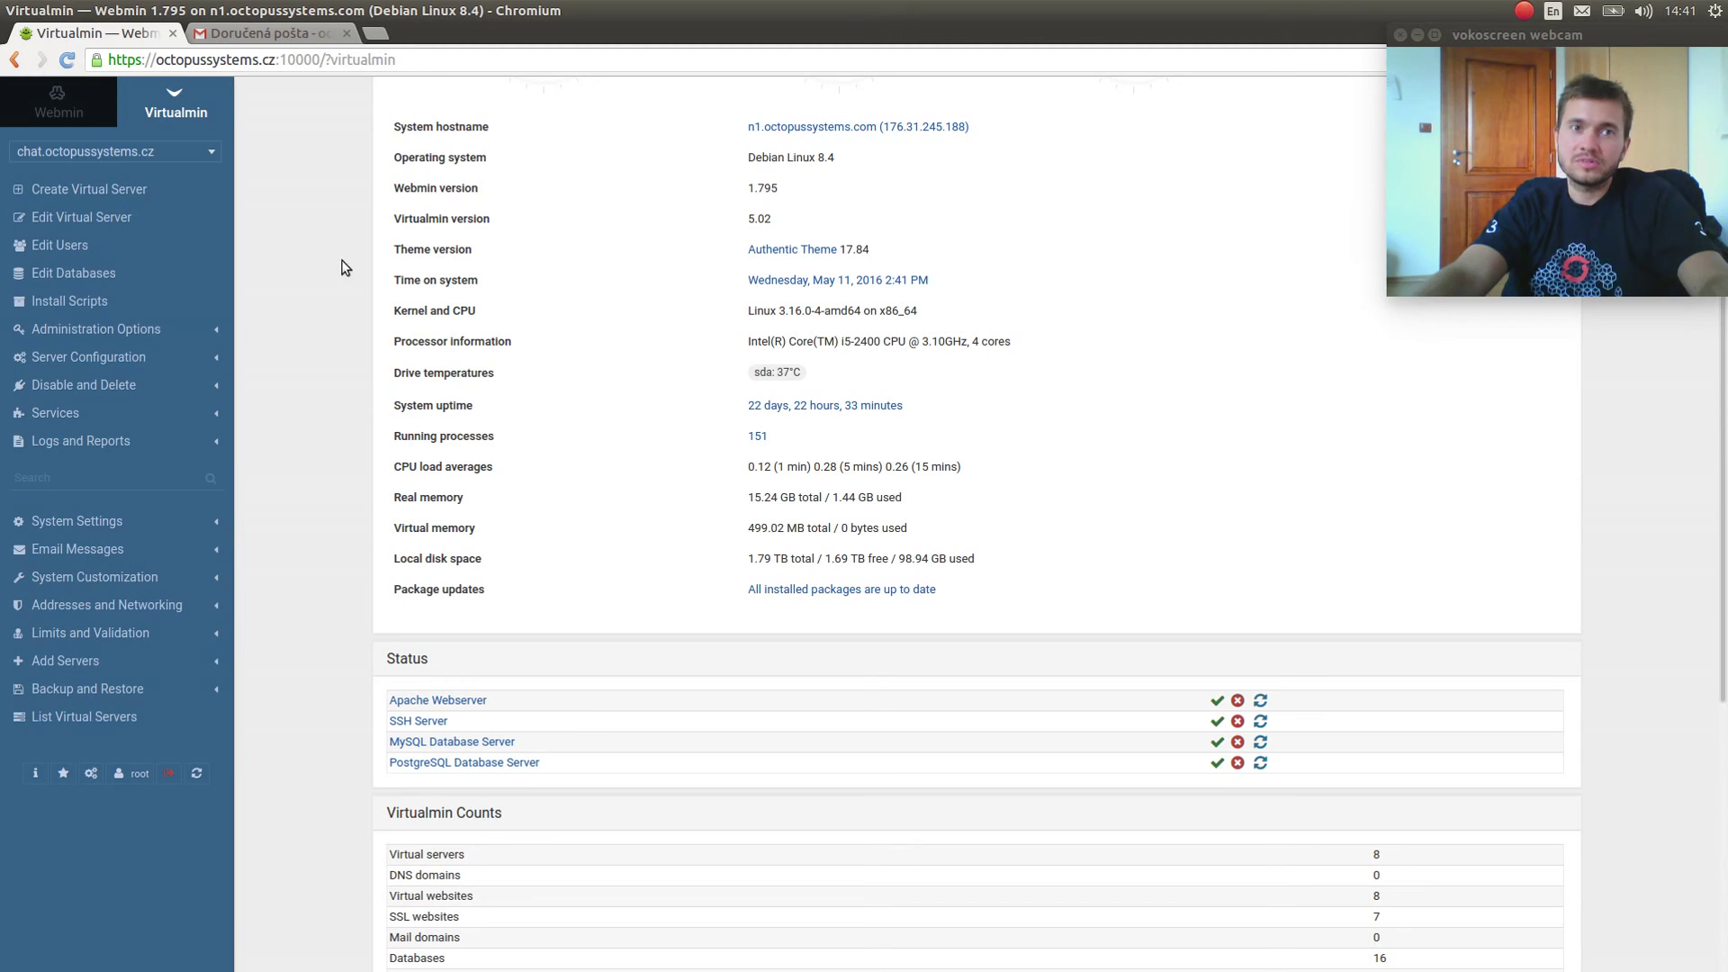
pyautogui.scroll(3, 342, 324)
pyautogui.scroll(-6, 345, 378)
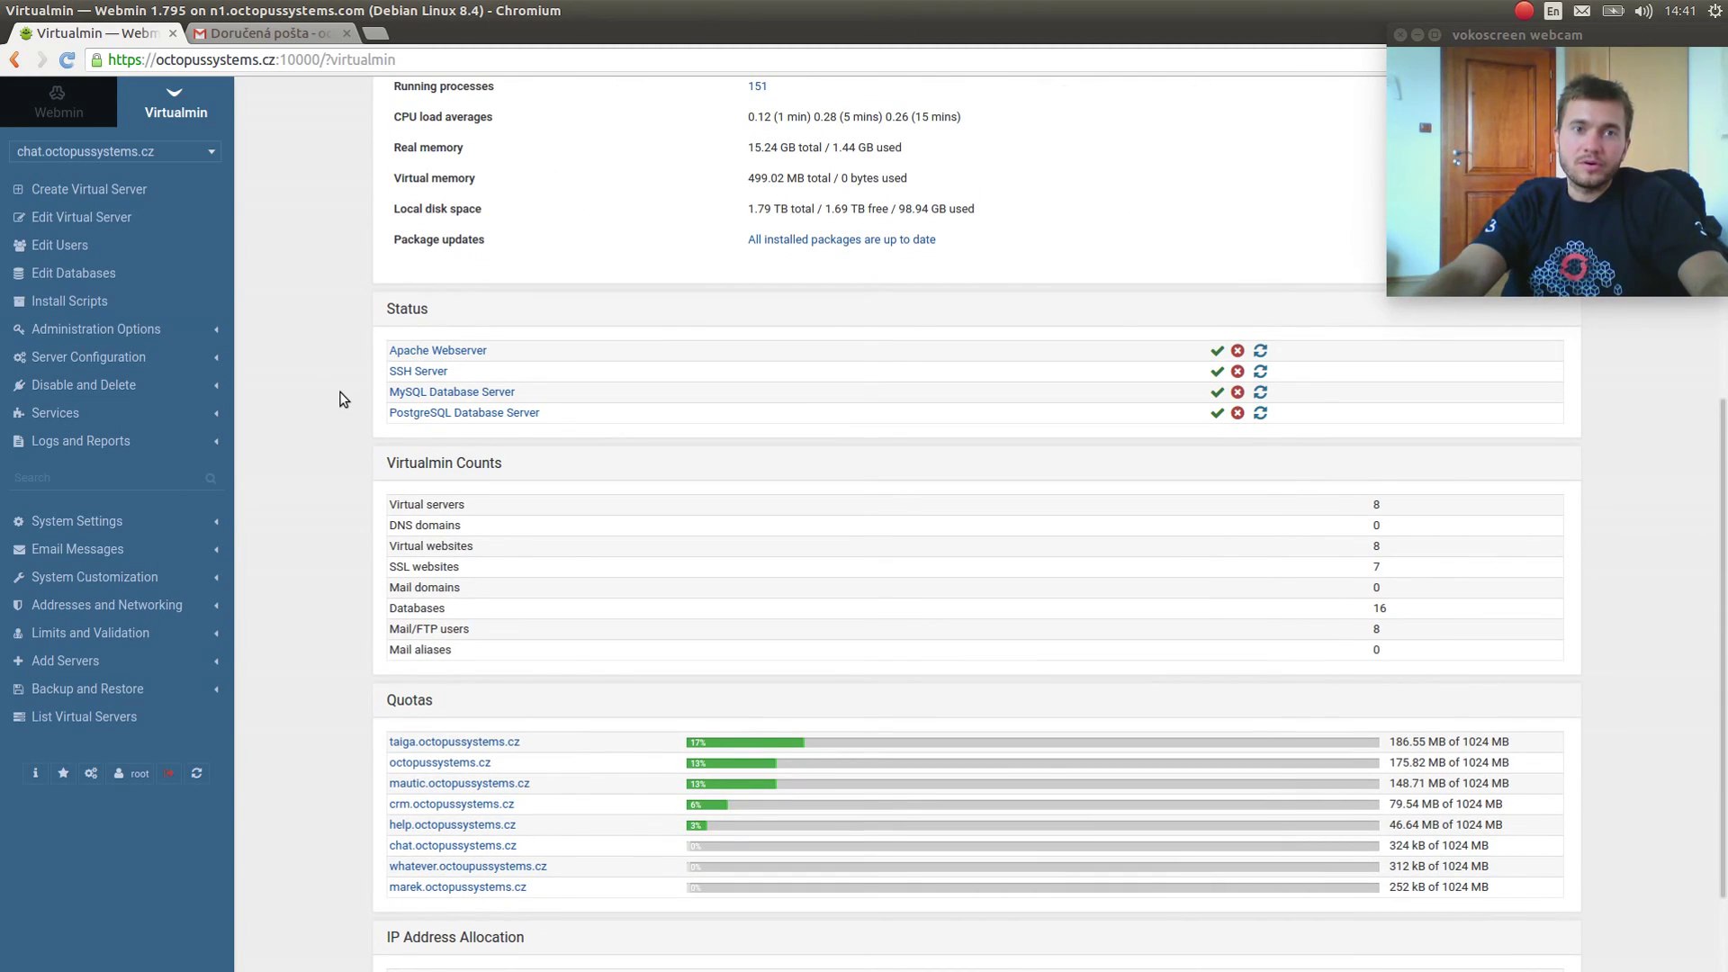
pyautogui.moveTo(520, 396); pyautogui.dragTo(351, 396)
pyautogui.click(570, 389)
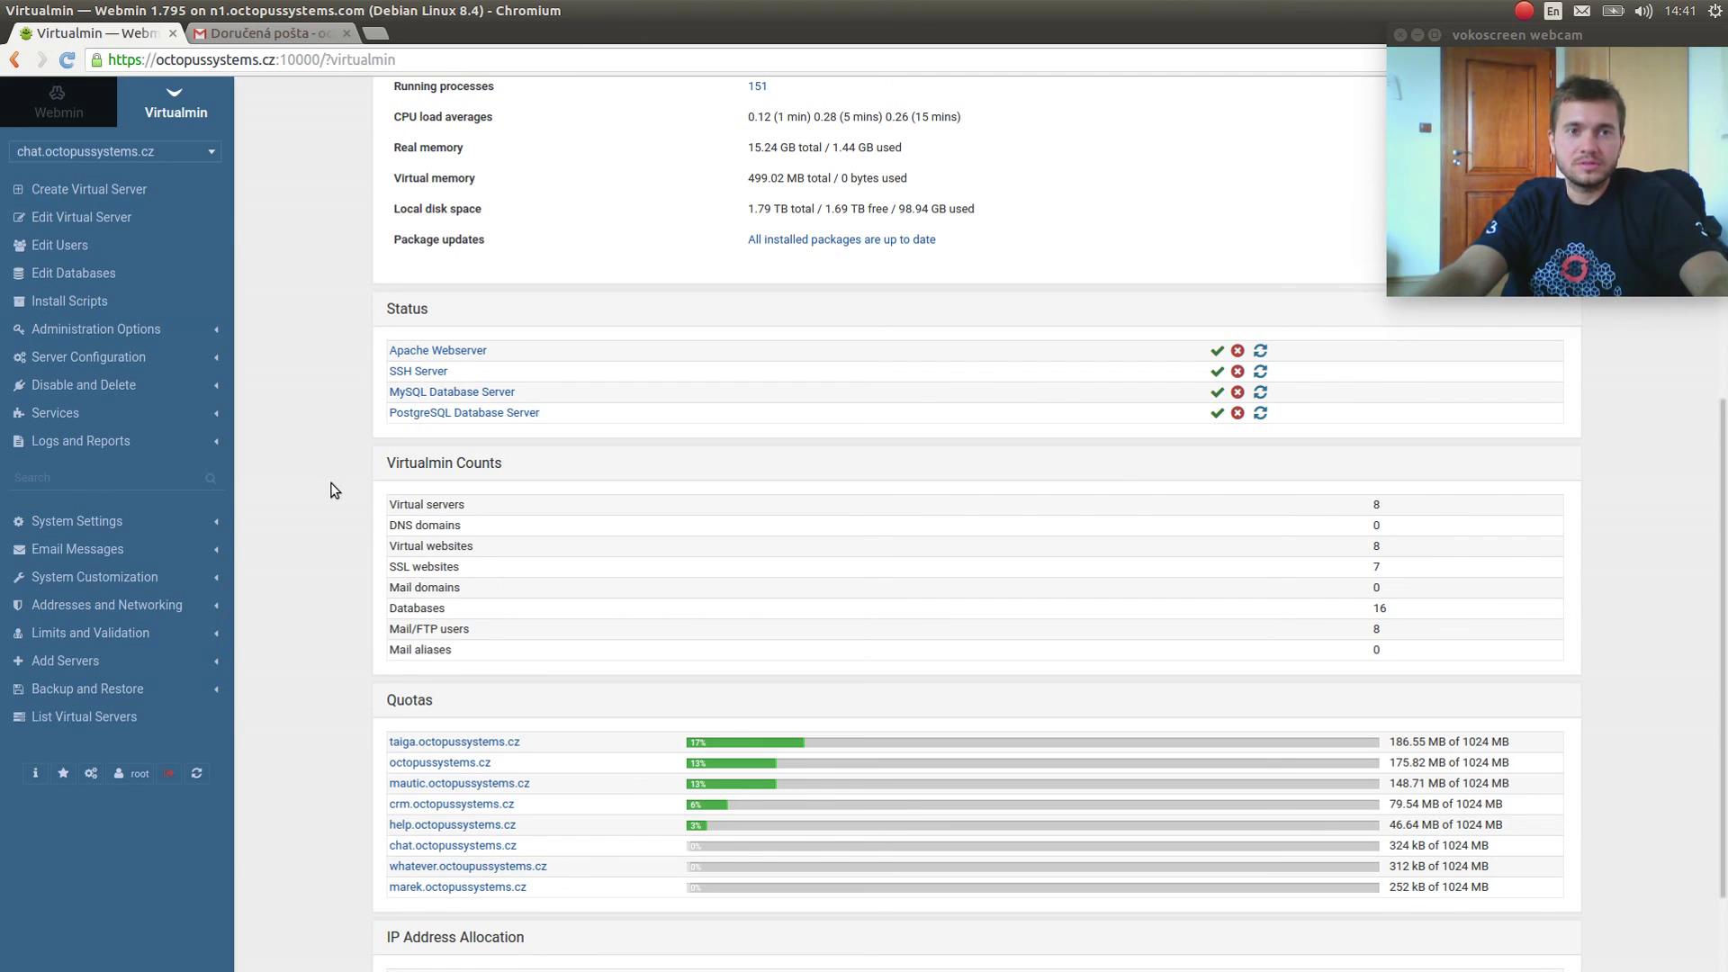
pyautogui.scroll(6, 334, 489)
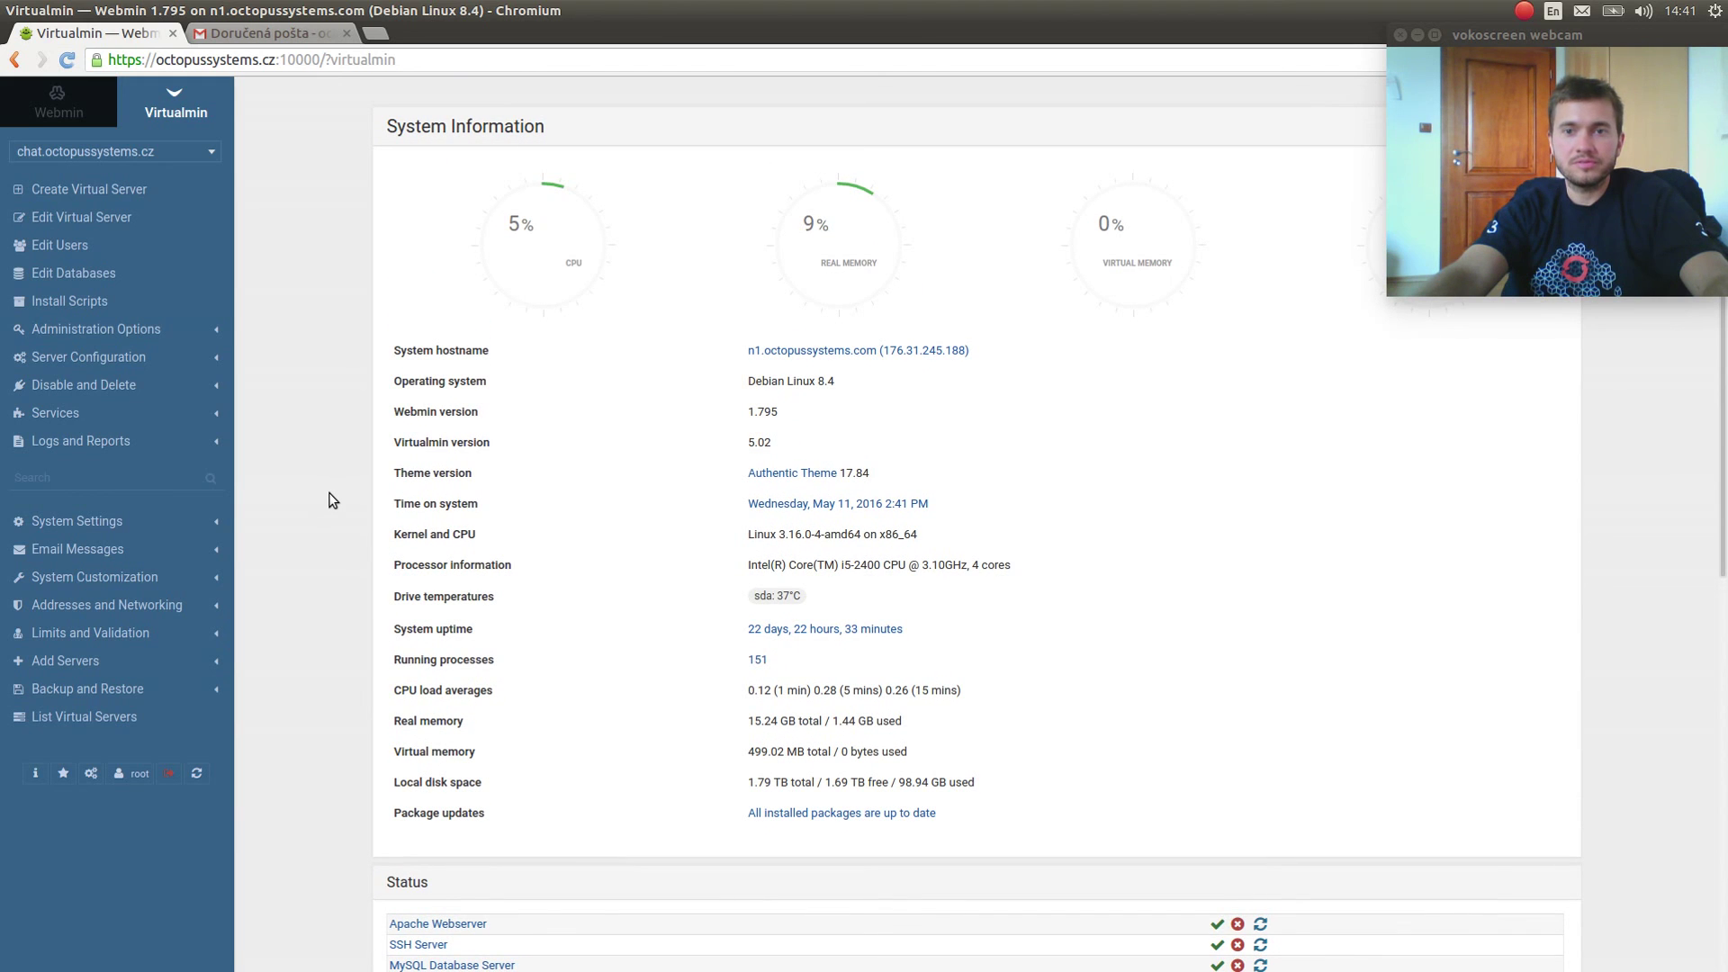